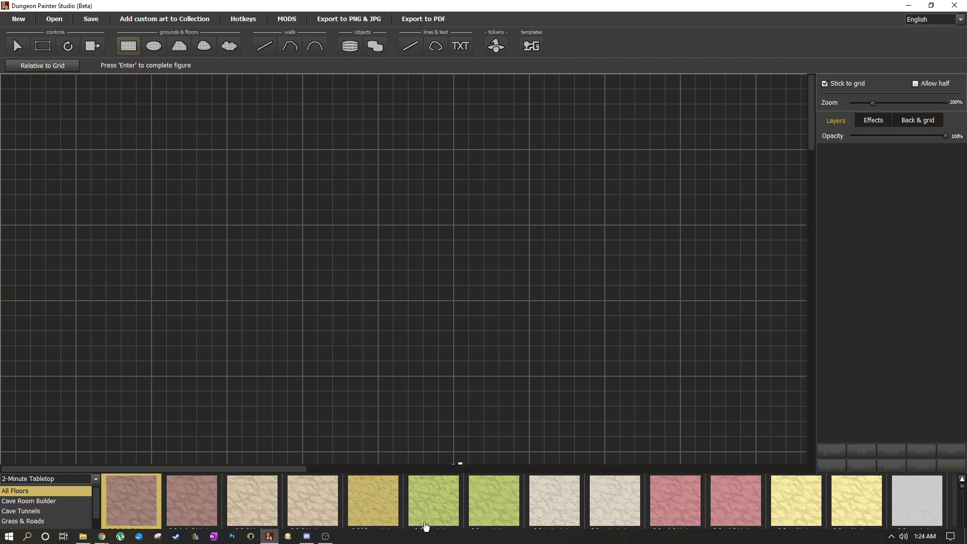
- Switch to placing objects and open the Forest Clearing folder of the 2-Minute Tabletop collection
click(437, 505)
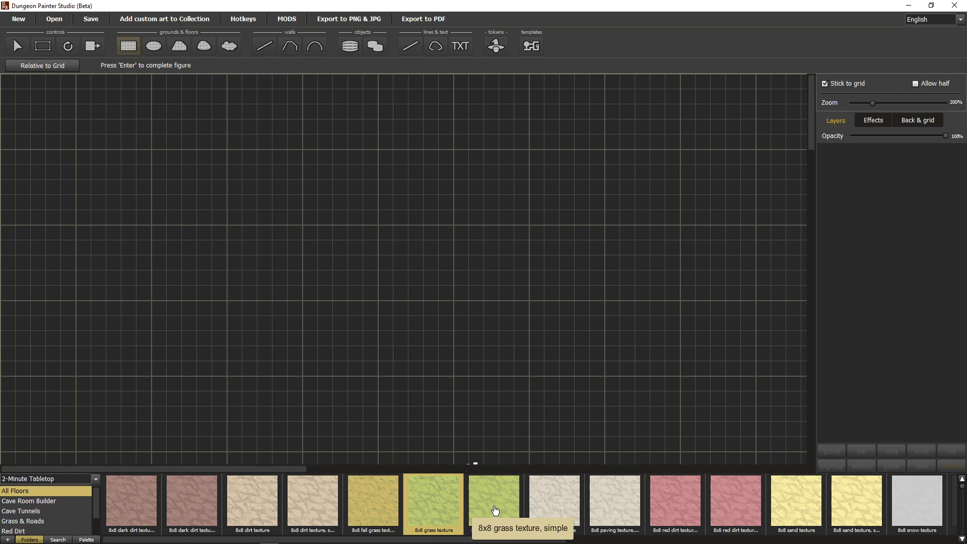
click(395, 500)
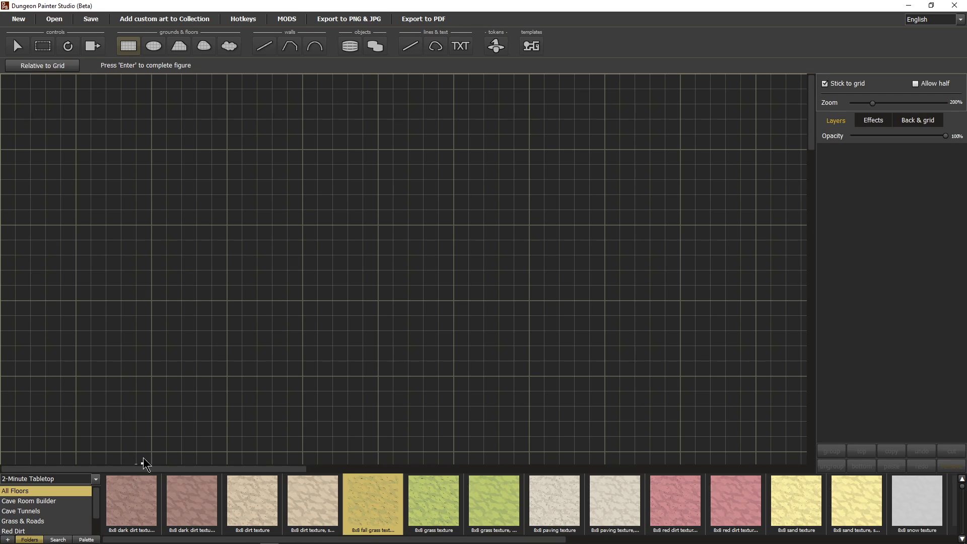
click(350, 46)
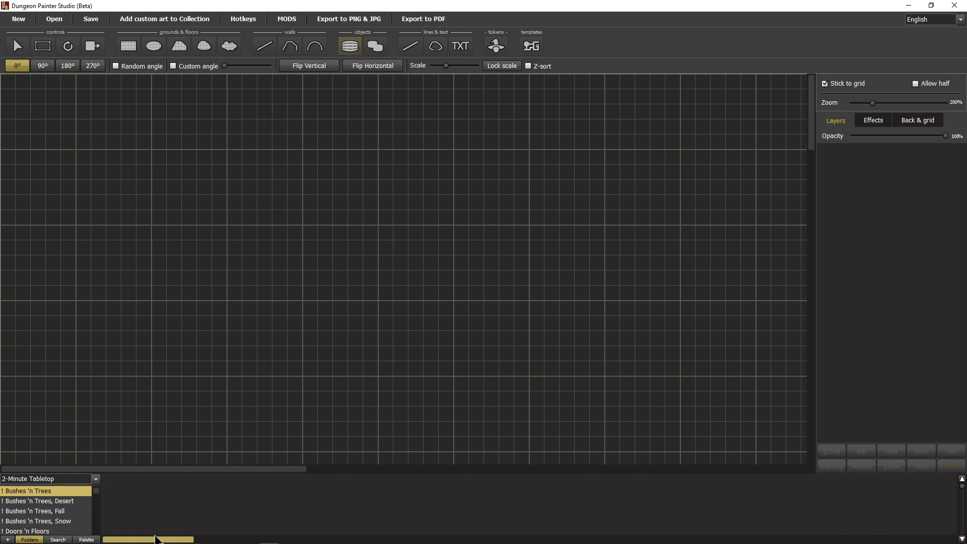
scroll(99, 515, down, 2)
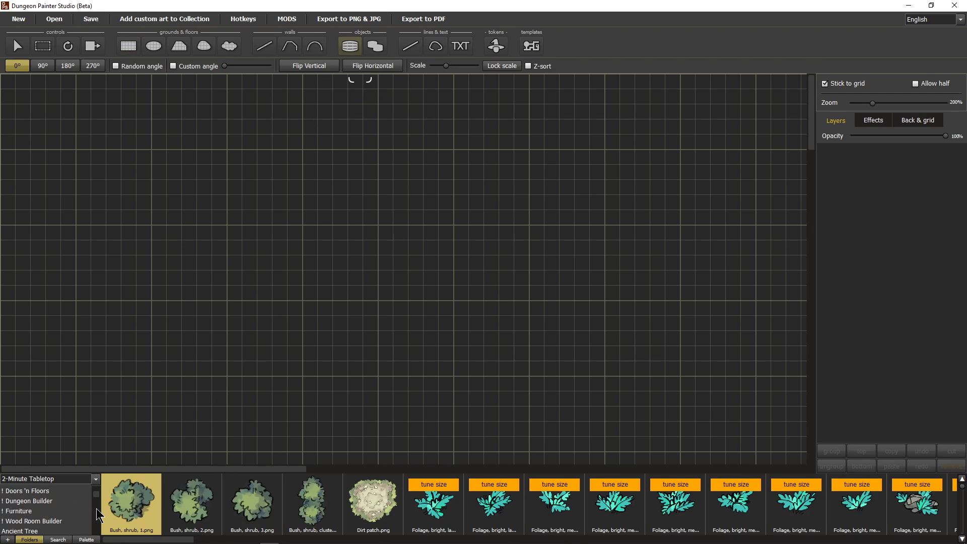
scroll(99, 522, down, 2)
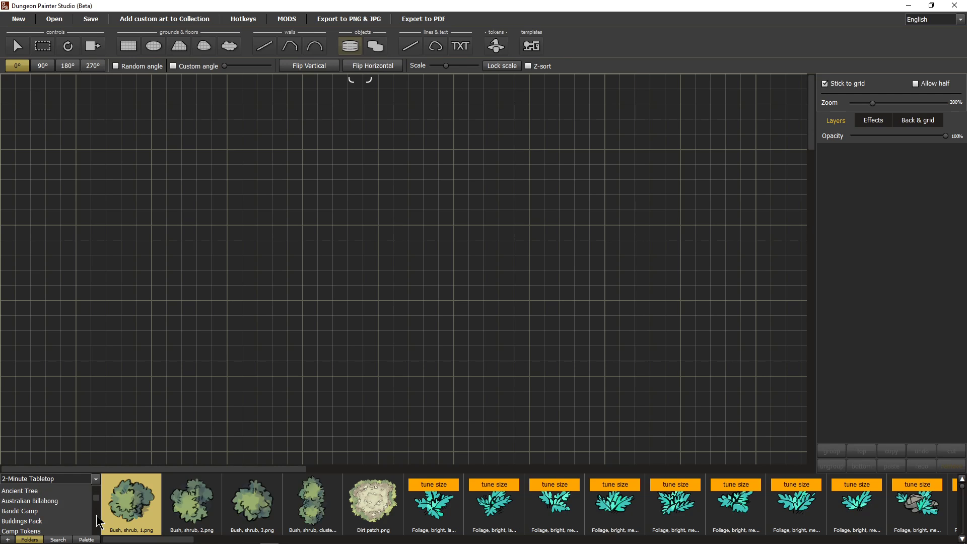
scroll(99, 522, down, 2)
scroll(99, 521, down, 2)
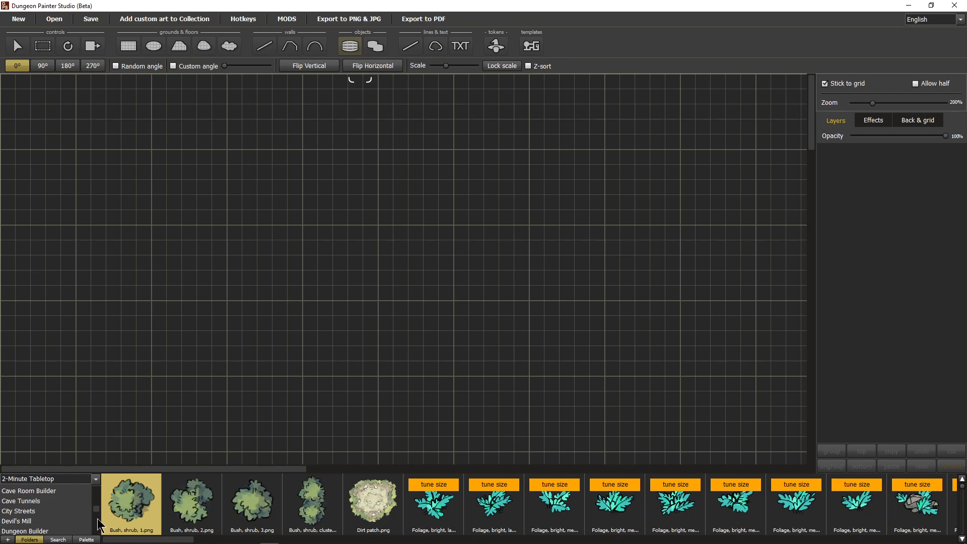
scroll(99, 526, down, 2)
scroll(99, 528, down, 2)
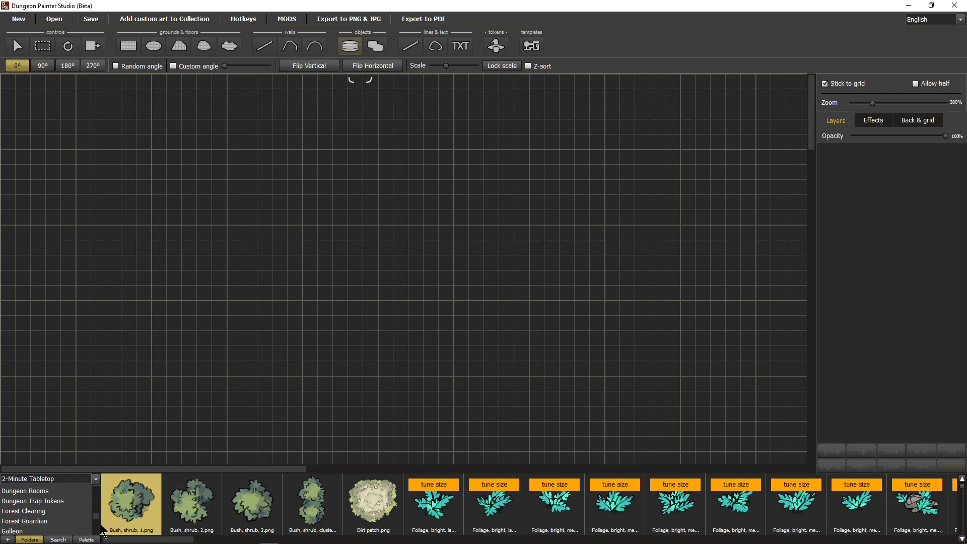
scroll(103, 504, up, 3)
scroll(99, 527, down, 4)
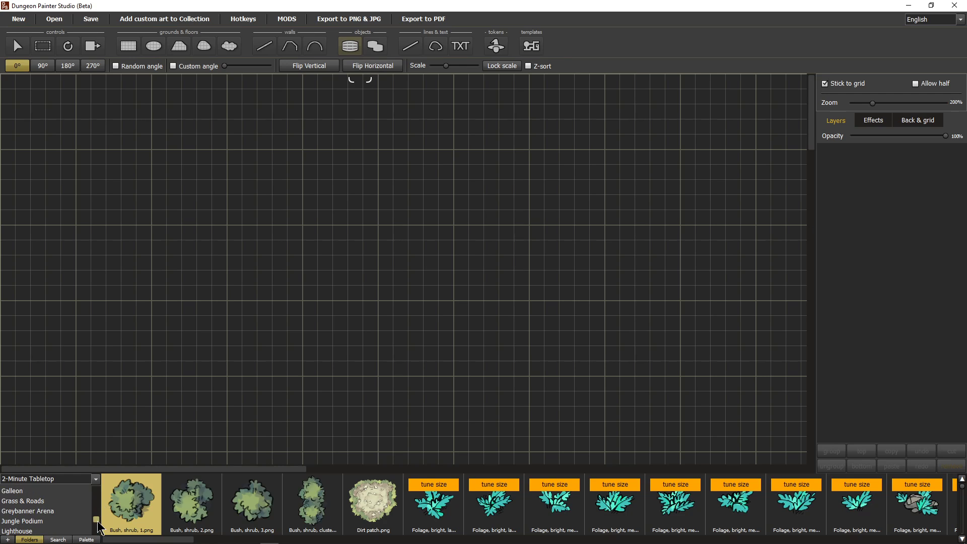
scroll(101, 514, up, 3)
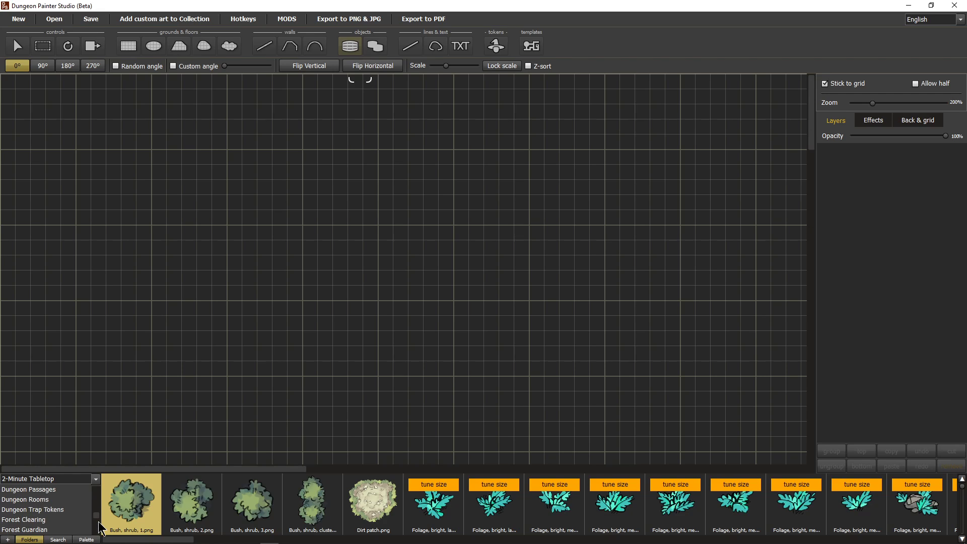
click(56, 521)
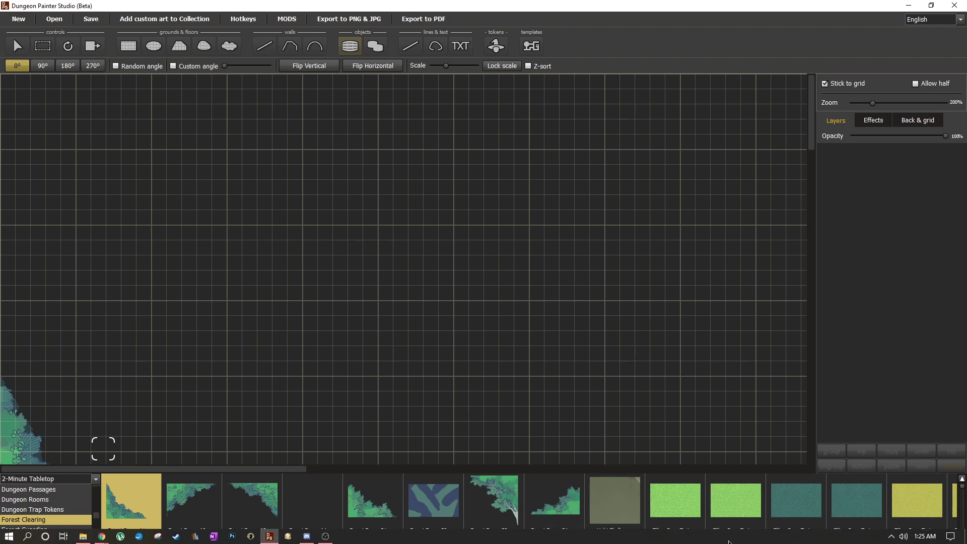
- Stack three copies of the second light green Tiling Grass Texture edge to edge in a column near the map's upper-left corner
scroll(735, 542, right, 3)
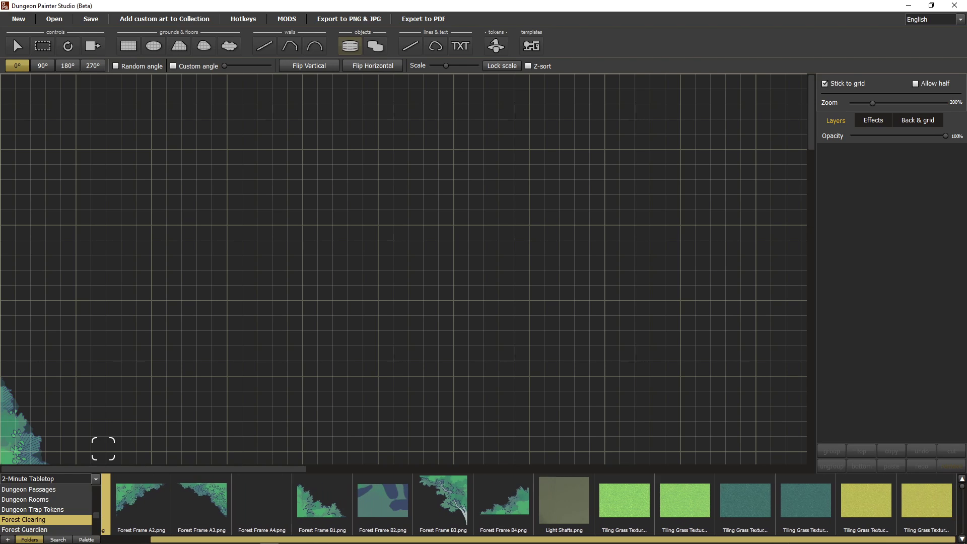
click(740, 504)
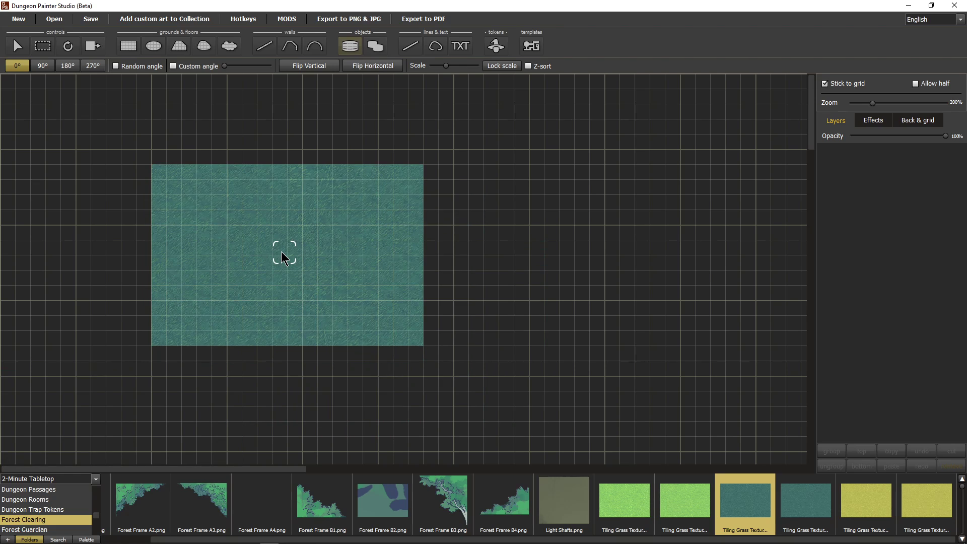
click(631, 504)
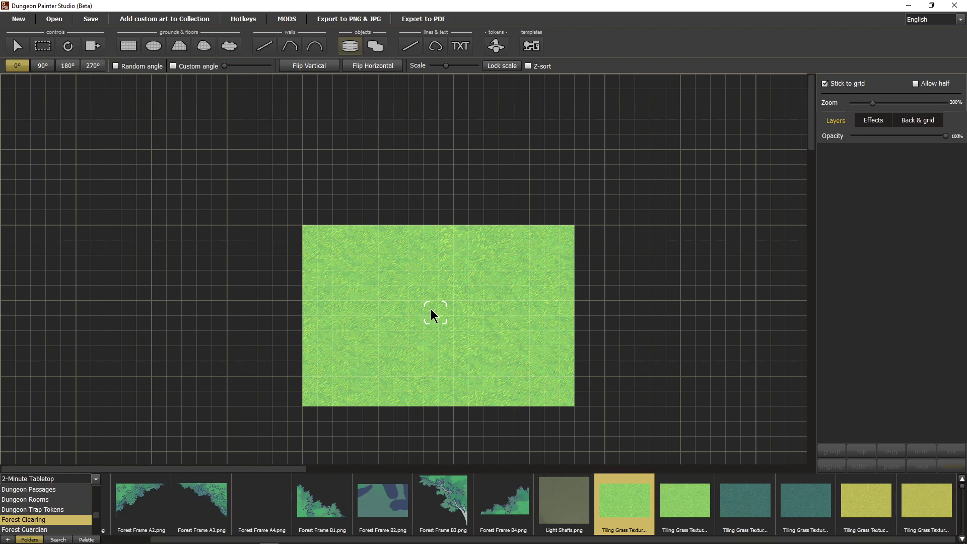
click(680, 514)
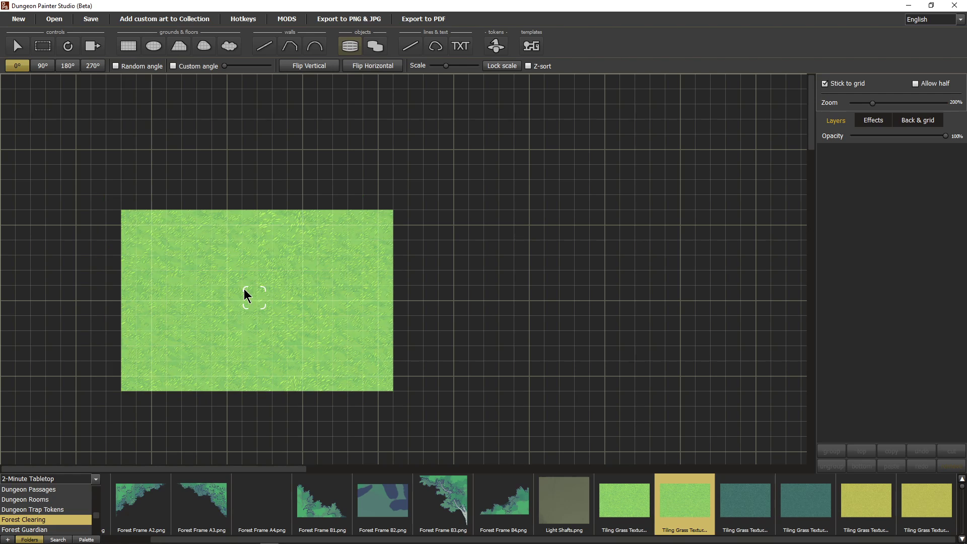
click(210, 236)
scroll(217, 363, down, 3)
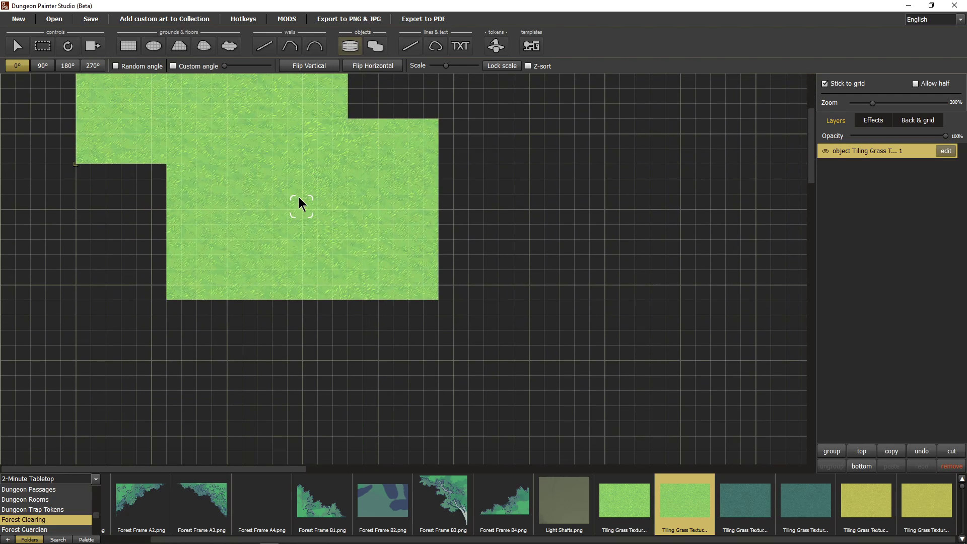
click(204, 259)
scroll(216, 260, down, 3)
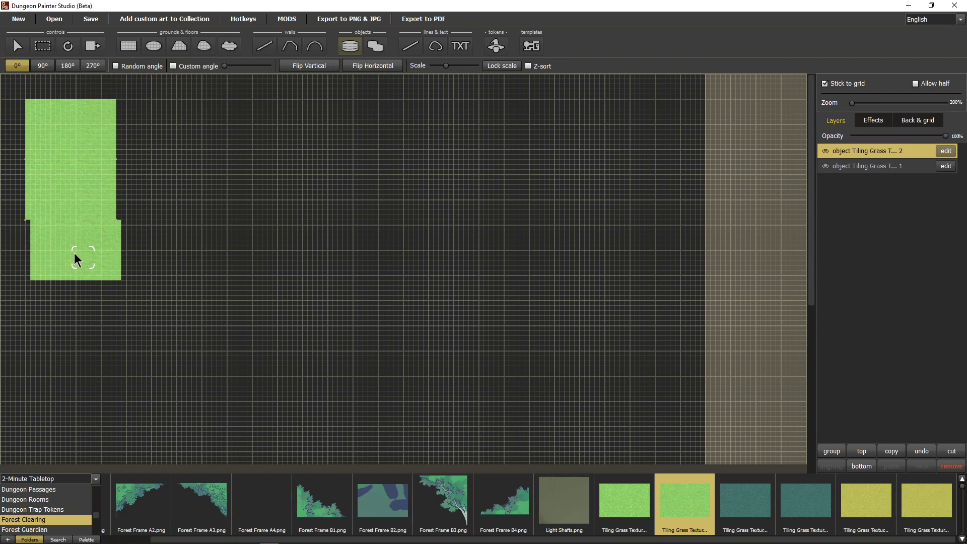
click(65, 248)
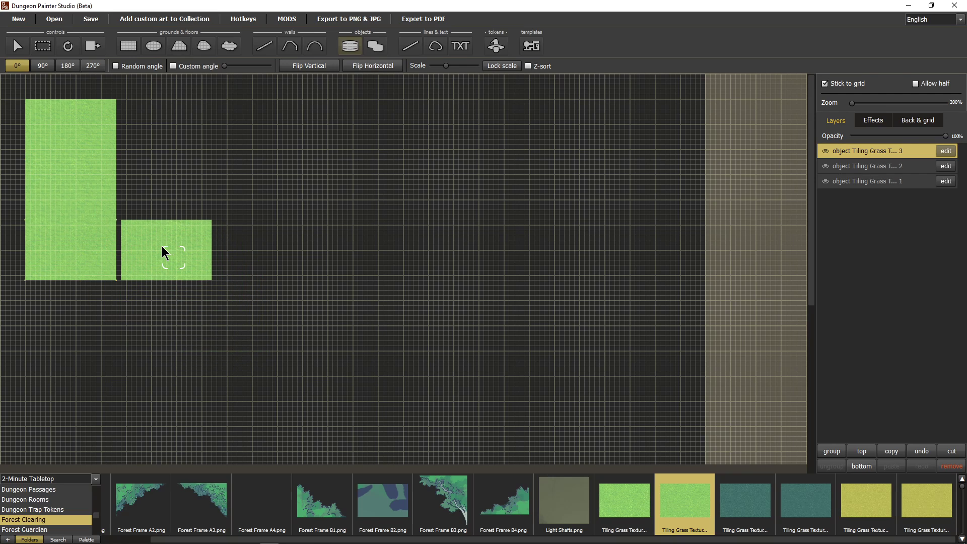
- Add a second column of three grass tiles directly along the right edge of the first column
click(158, 246)
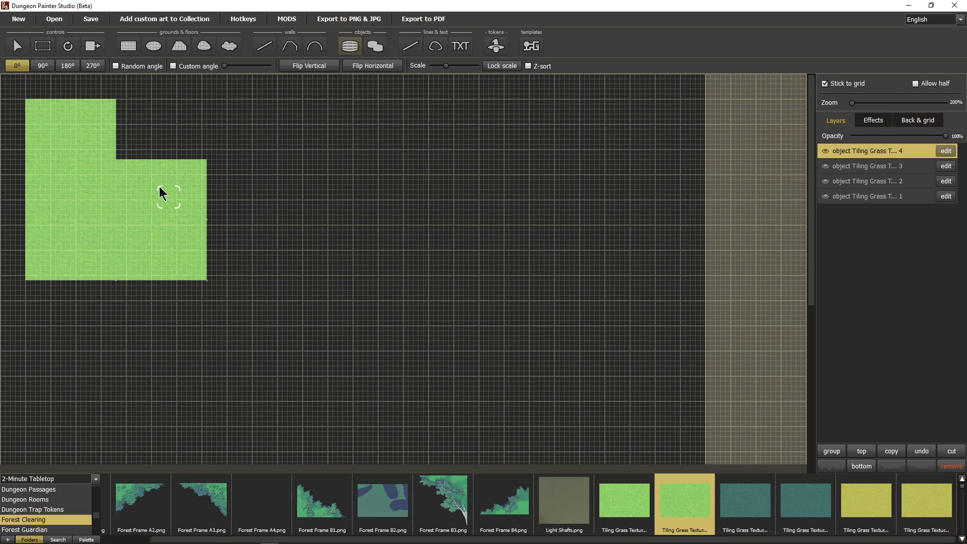
click(160, 187)
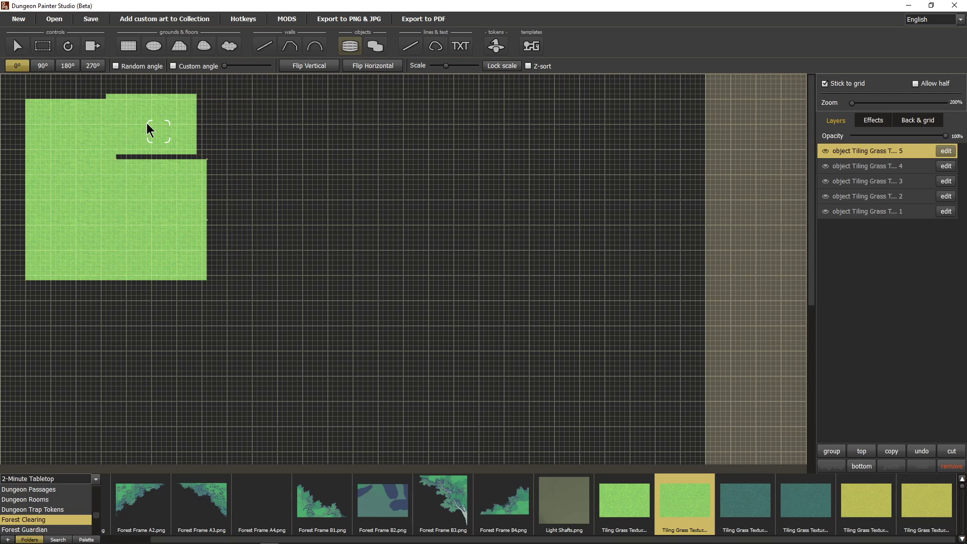
click(159, 128)
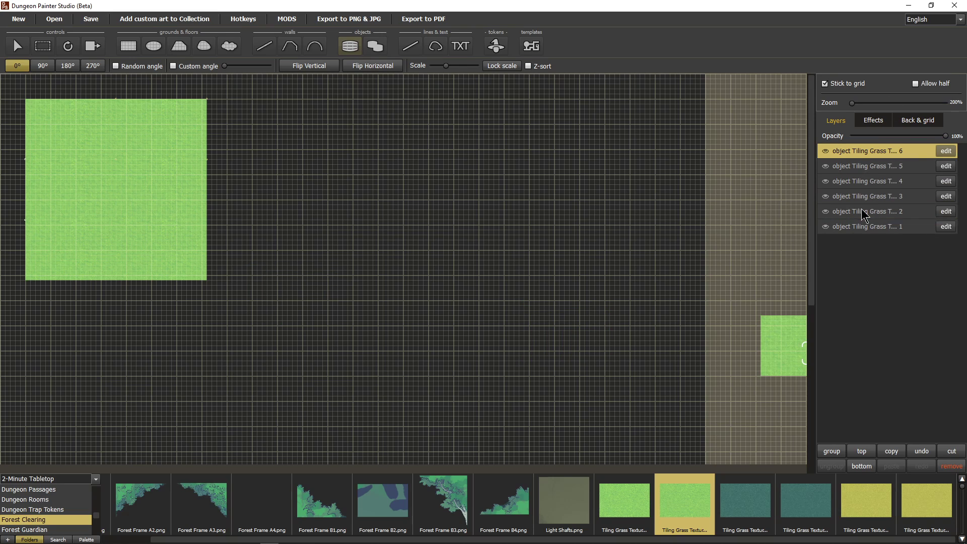
- Group all six grass tile layers and rename the group GRASS
shift+click(862, 226)
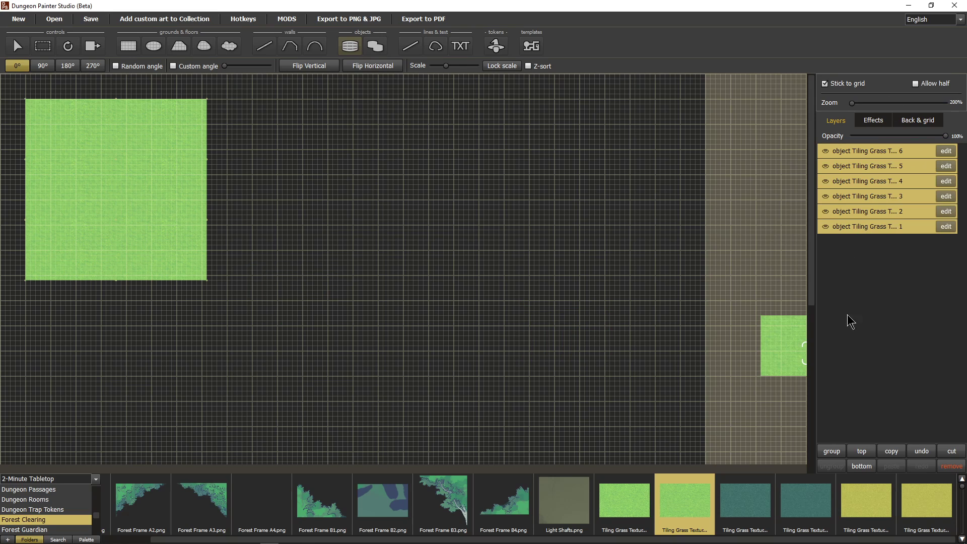
click(833, 451)
double_click(860, 152)
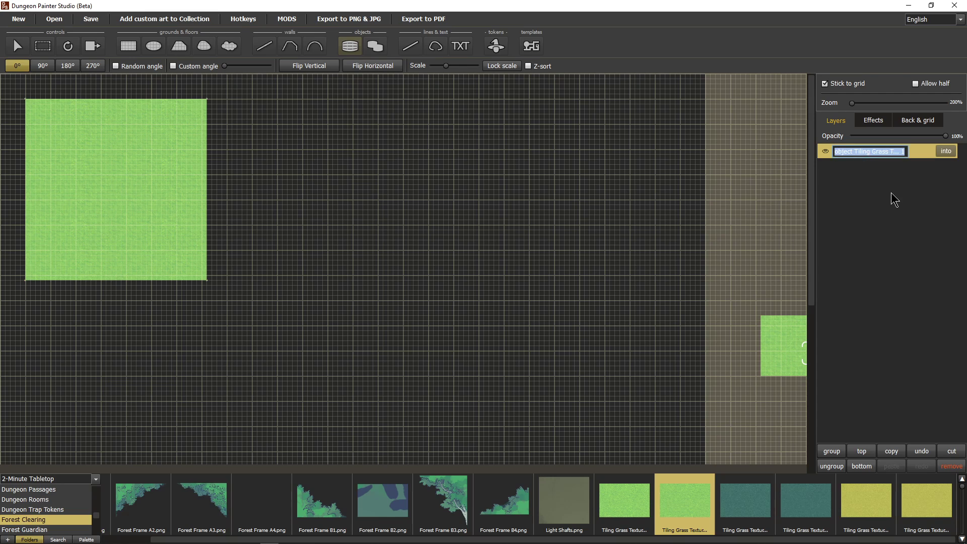
text(GRASS)
key(Return)
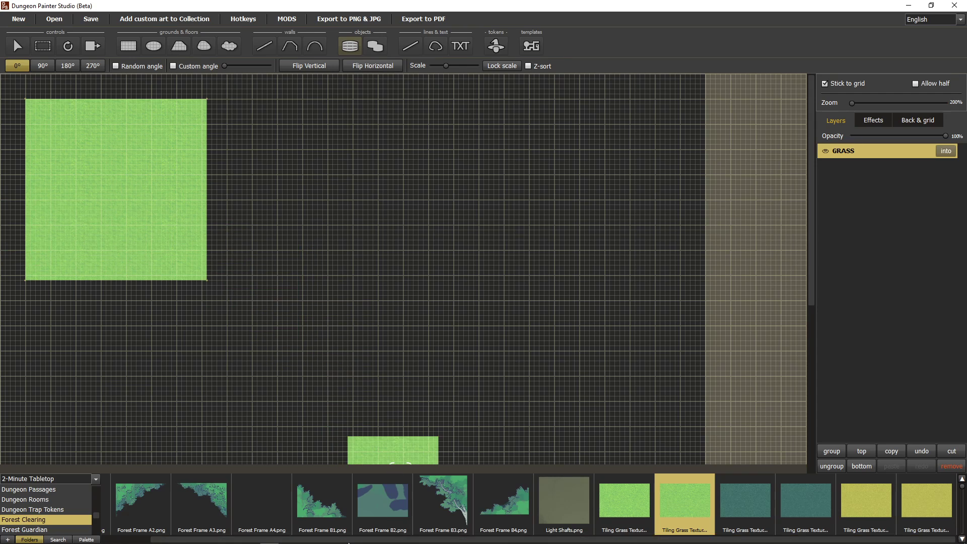
- Place Forest Frame A3 rotated to 270° so it fills the upper-left corner of the grass
click(202, 503)
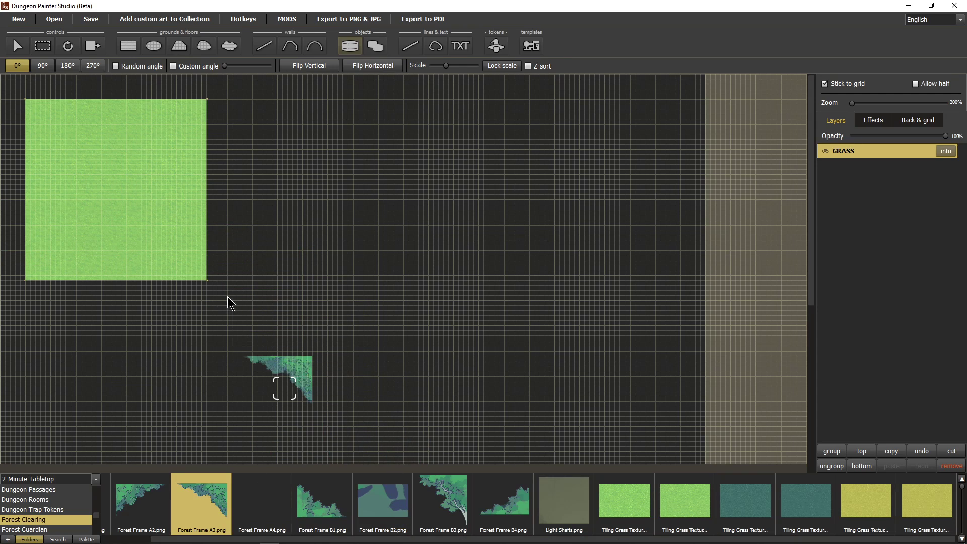
scroll(132, 261, up, 3)
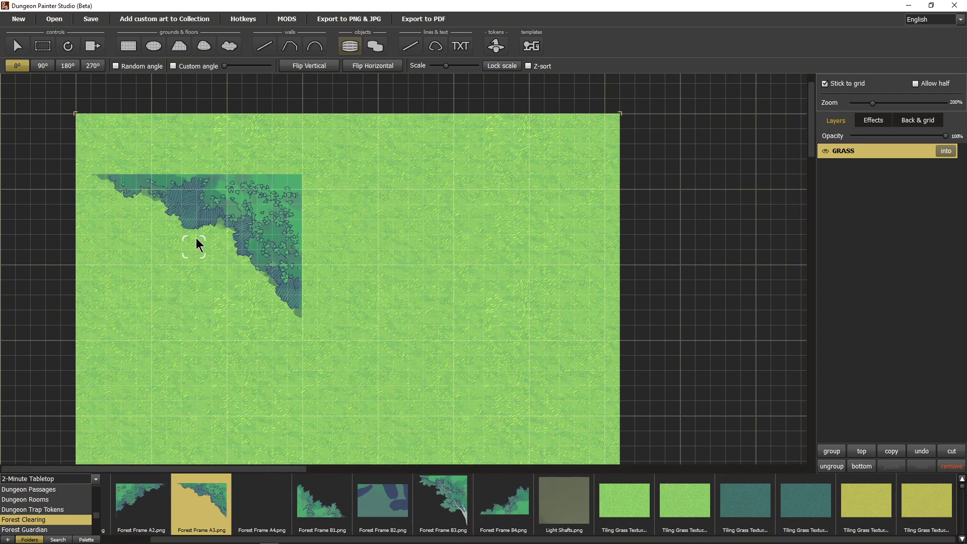
key(r)
key(r)
key(r)
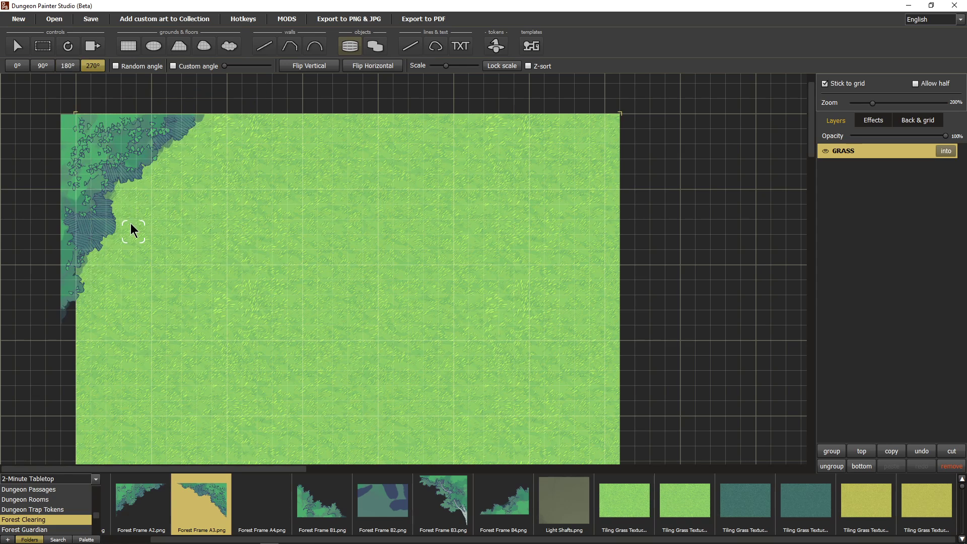
click(146, 232)
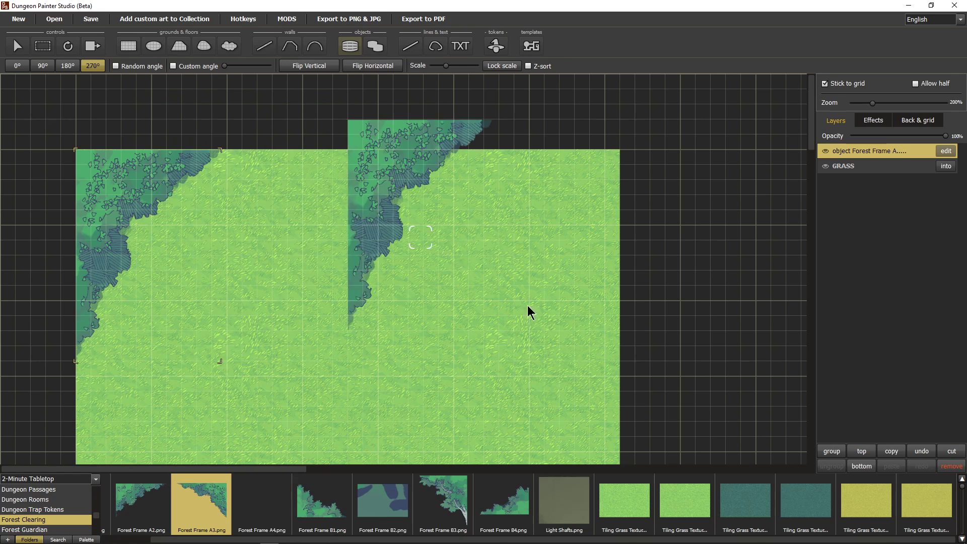
- Choose the Forest Frame A4 piece and allow half-grid snapping
click(506, 517)
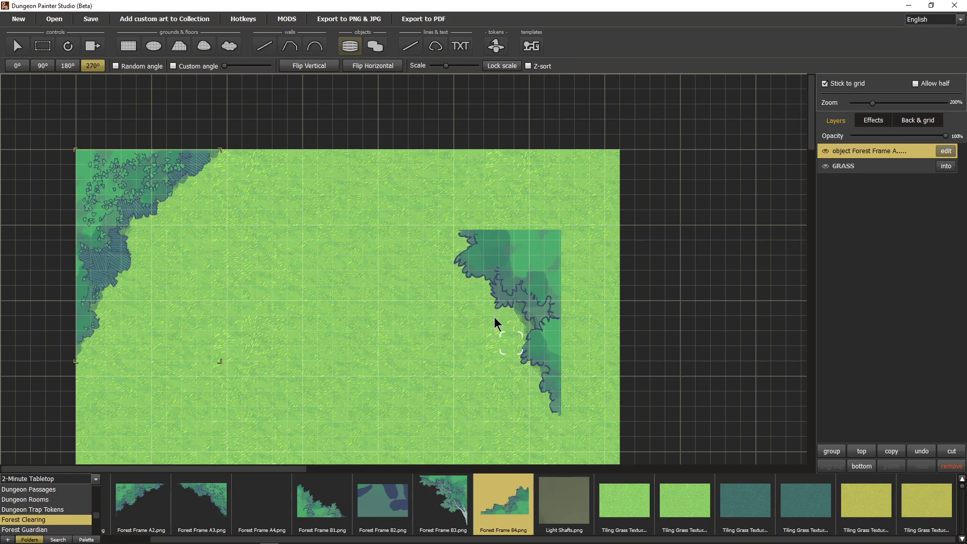
click(290, 496)
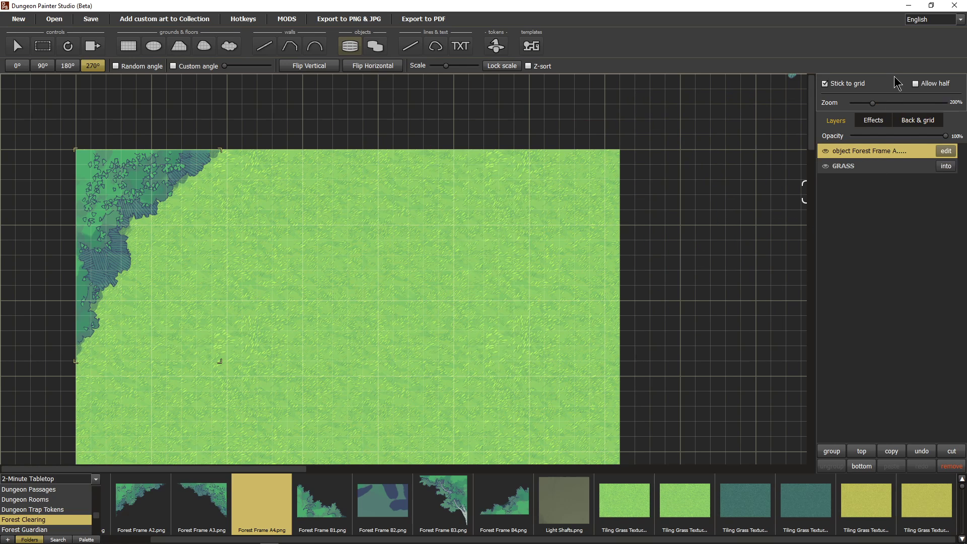
click(917, 83)
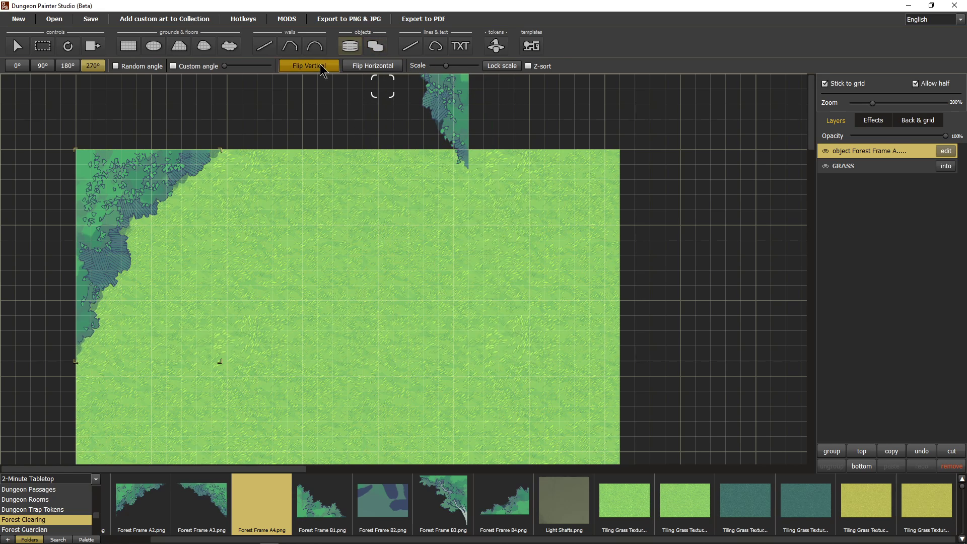
- Place Forest Frame A4 at 0° rotation over the grass's top edge, right of the existing corner foliage
key(r)
key(r)
key(r)
key(r)
key(r)
key(r)
key(r)
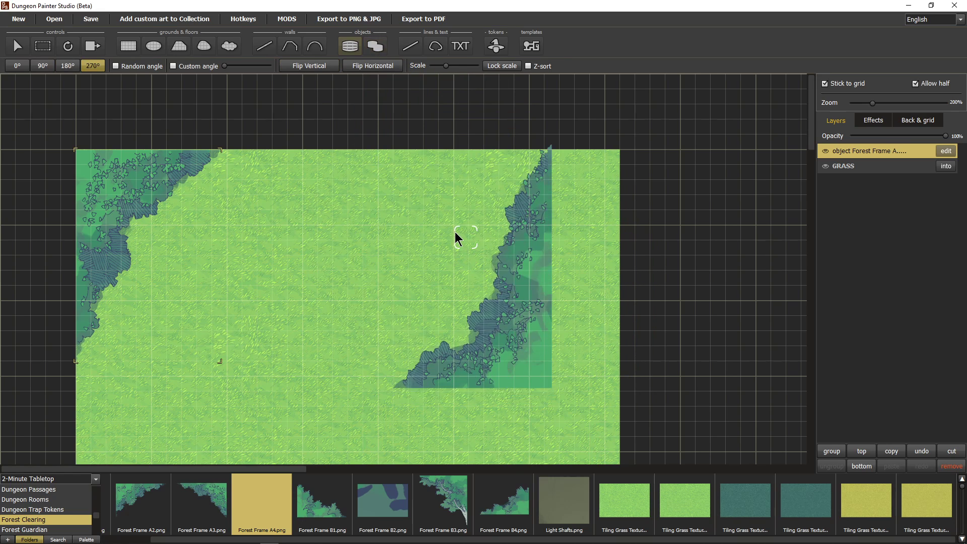
key(r)
key(r)
key(r)
key(r)
key(r)
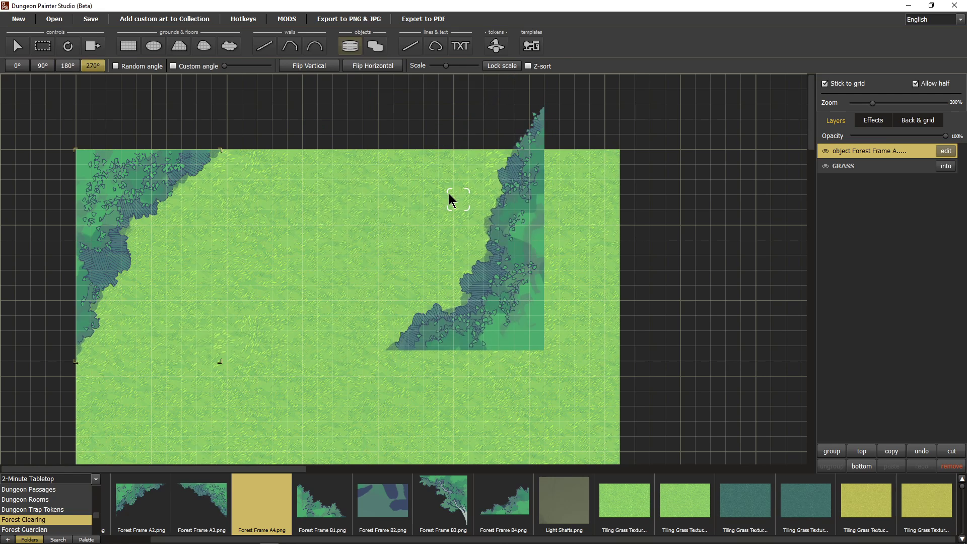
key(r)
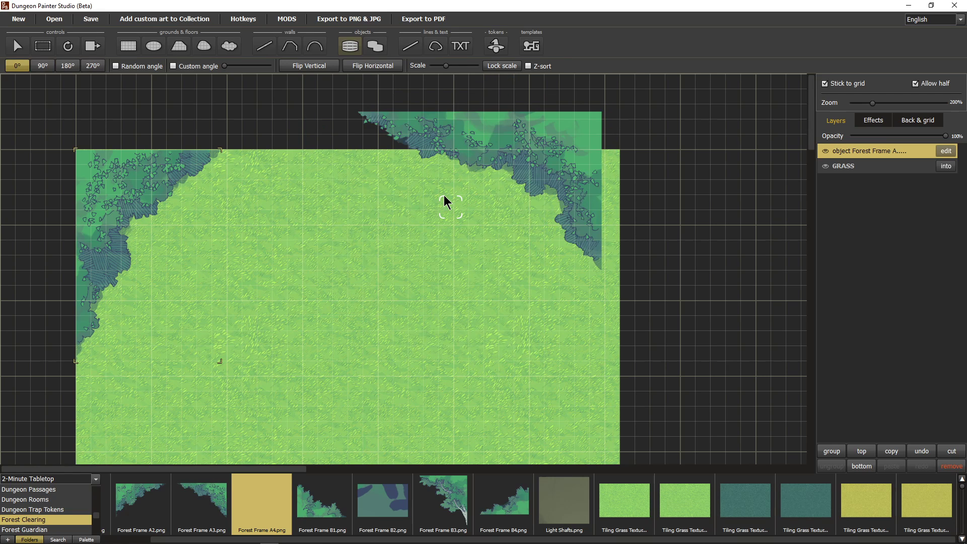
click(374, 237)
- Try Forest Frame A4 flipped vertically over the lower-left part of the grass
key(f)
scroll(329, 233, down, 3)
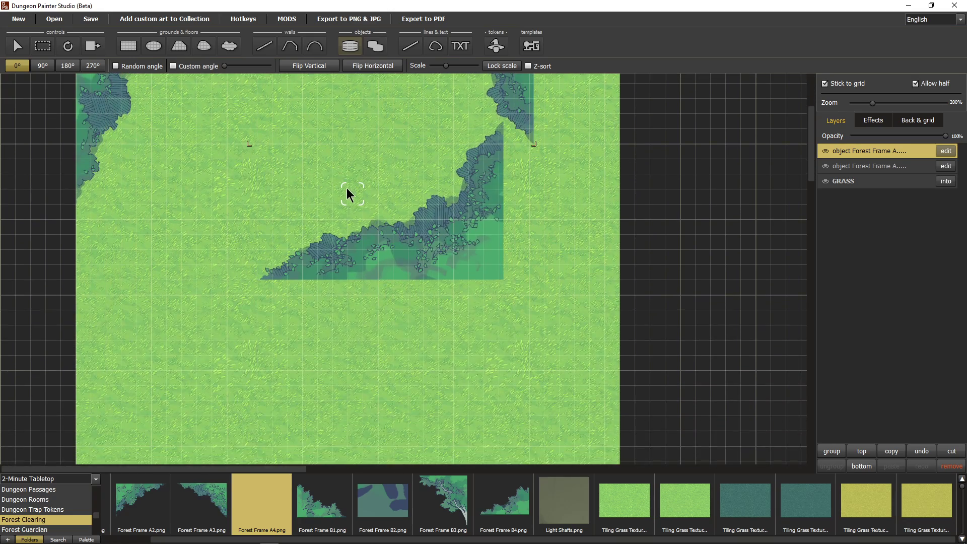
scroll(346, 189, up, 2)
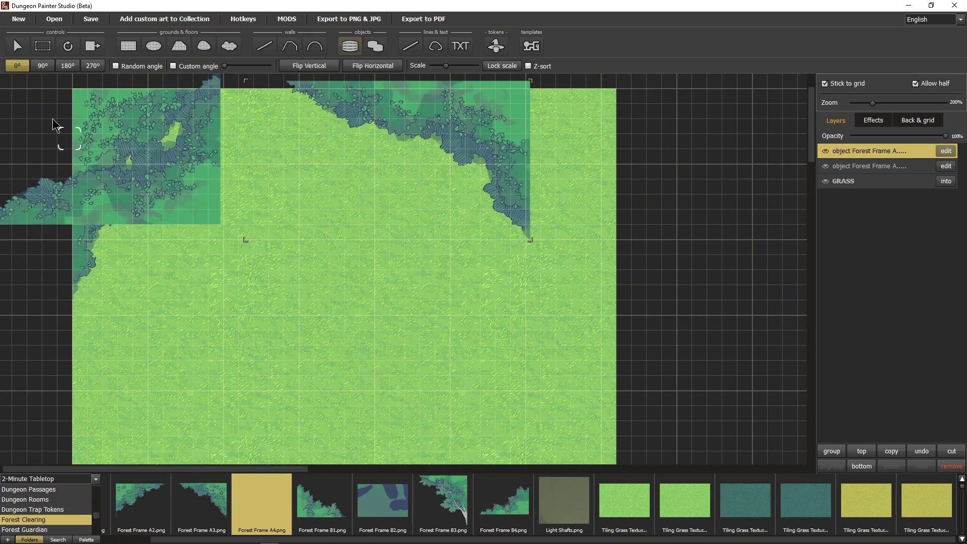
scroll(86, 262, down, 2)
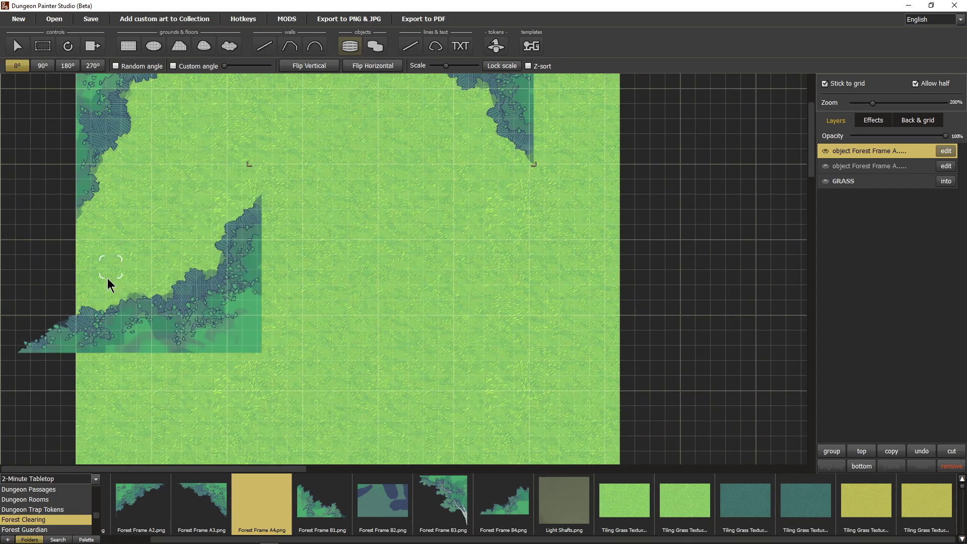
scroll(113, 227, down, 2)
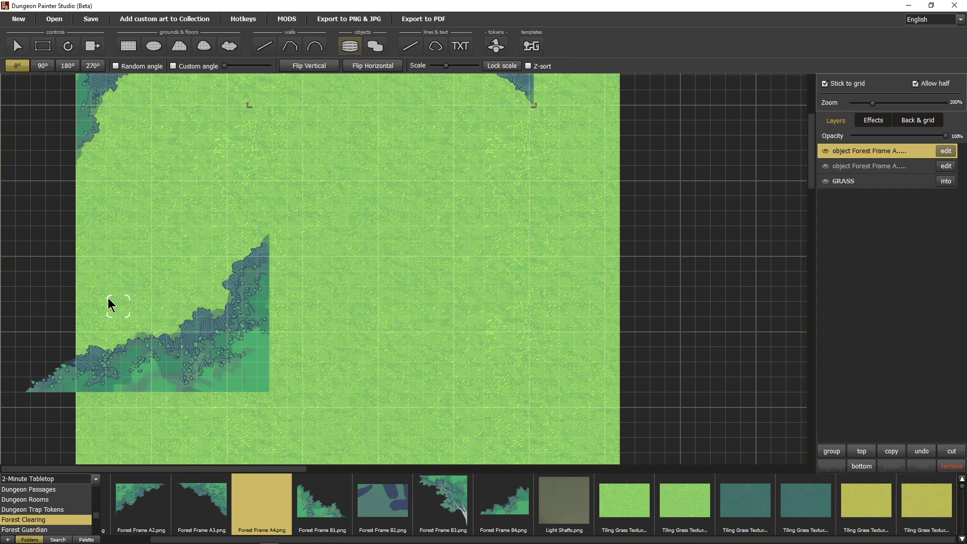
- Place Forest Frame A3 rotated to 180° on the grass's left edge as the clearing's lower-left corner
click(191, 514)
key(r)
key(r)
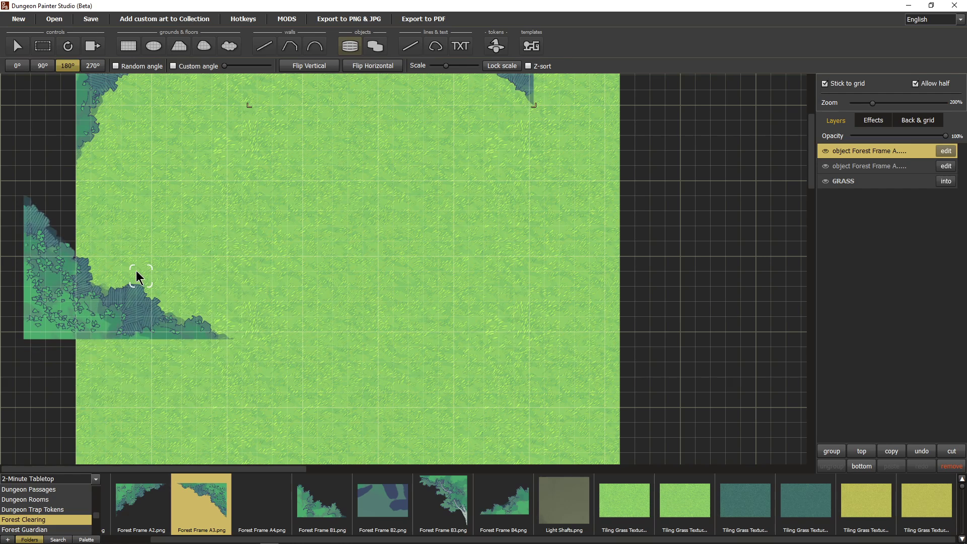
click(180, 275)
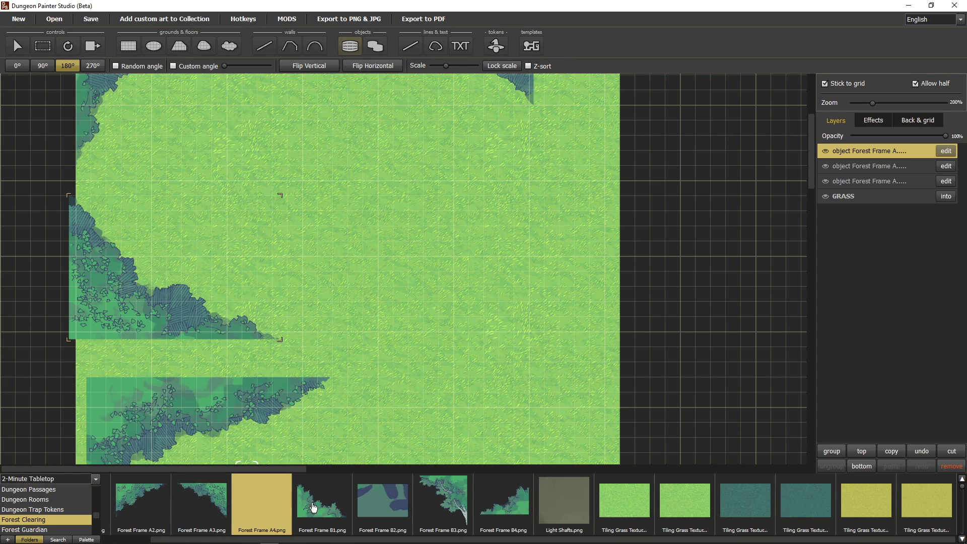
- Try Forest Frame B1 and B2 as the foliage for the clearing's lower-right corner
click(318, 522)
click(372, 513)
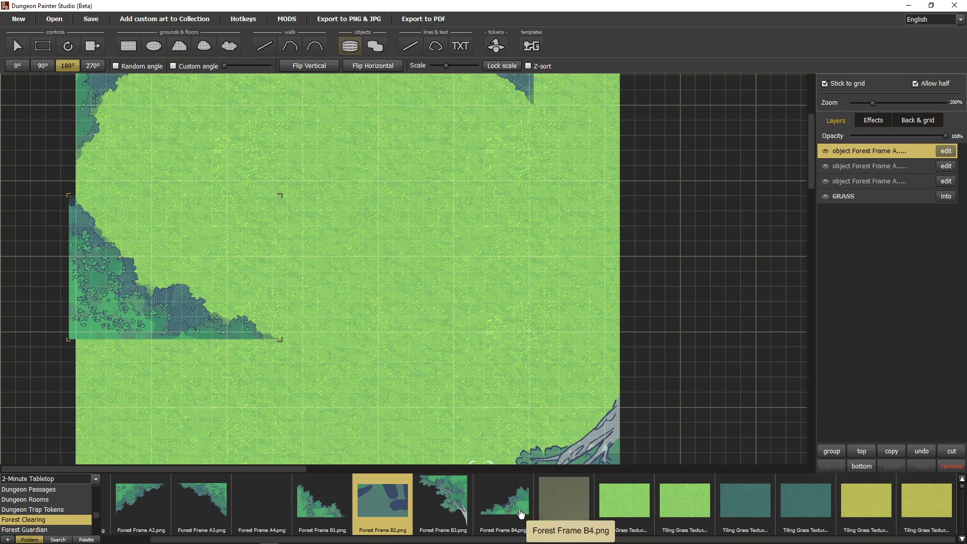
scroll(444, 302, up, 2)
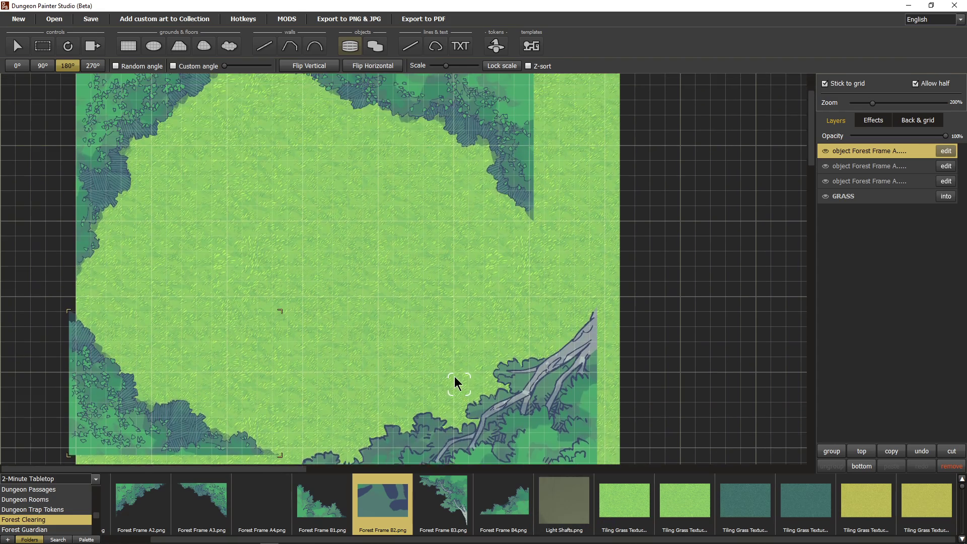
scroll(451, 322, up, 1)
- Place Forest Frame A2 at 180° rotation as the clearing's lower-right corner, level with the lower-left foliage
click(152, 513)
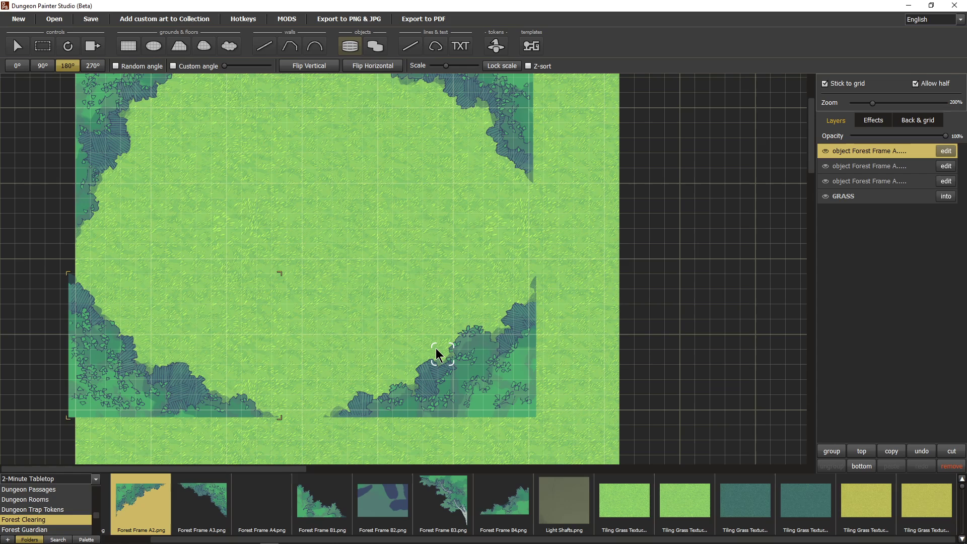
click(436, 355)
scroll(384, 381, down, 2)
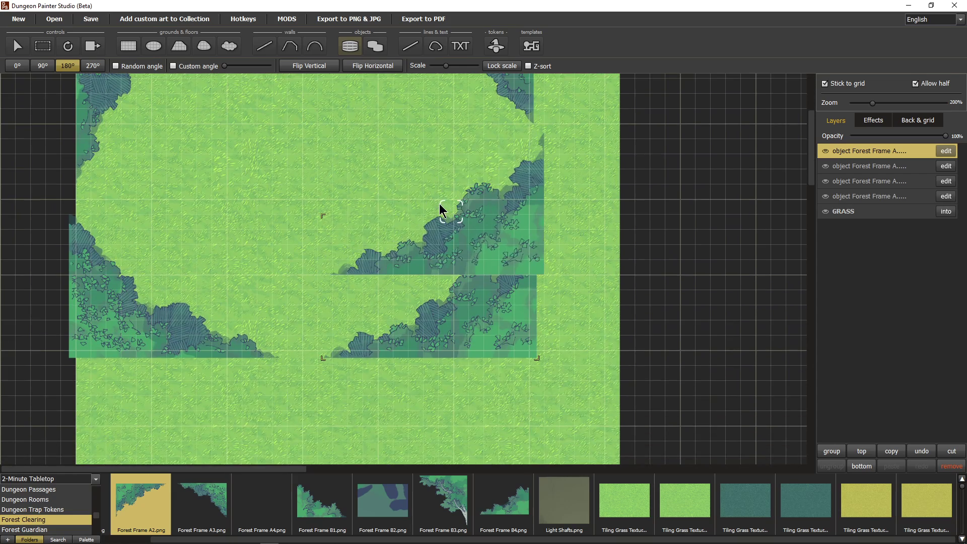
scroll(440, 206, up, 5)
scroll(458, 353, down, 2)
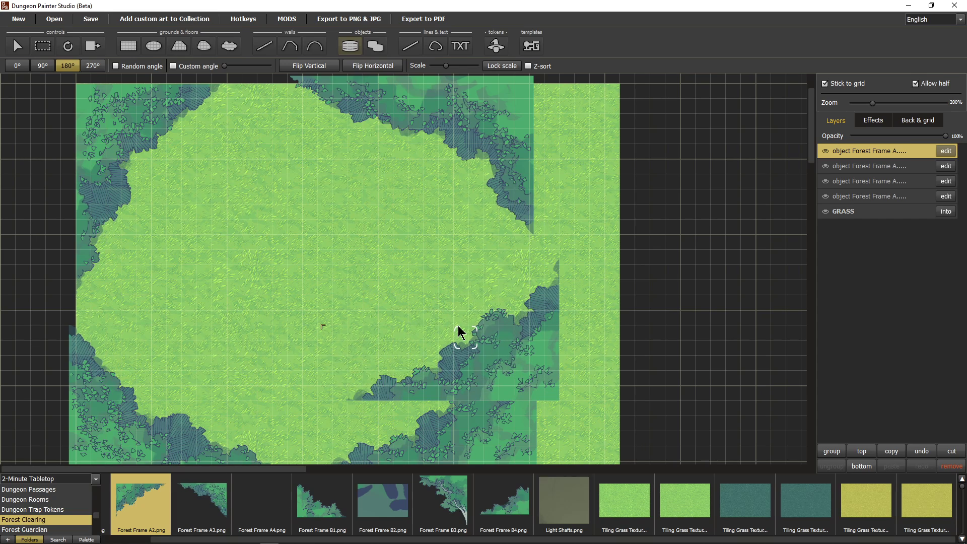
scroll(306, 336, down, 3)
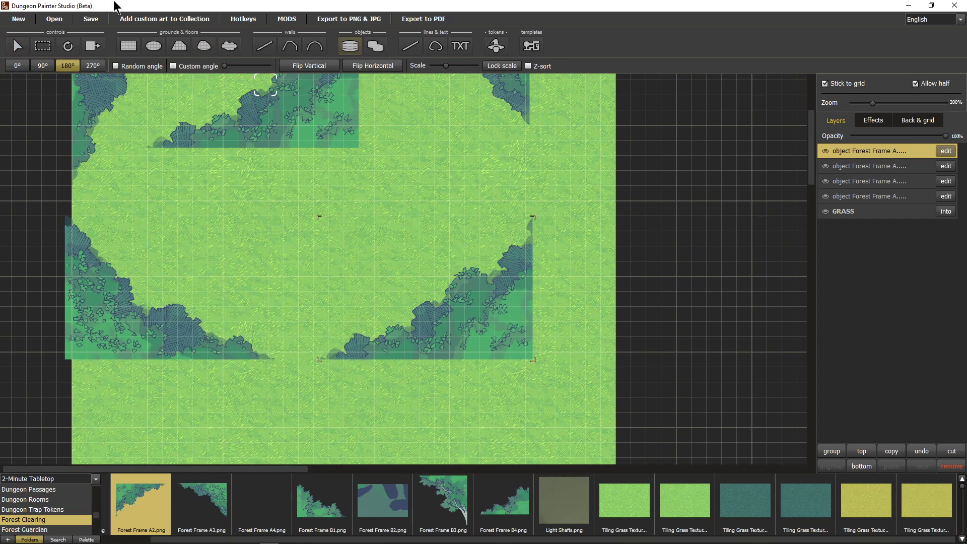
- Move the lower-right foliage piece diagonally down and right to widen the clearing
click(17, 46)
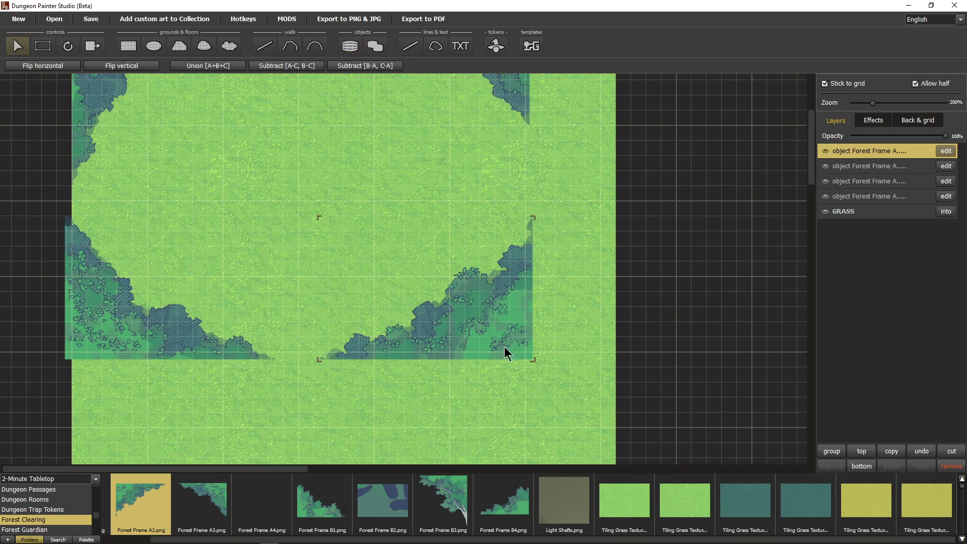
drag(495, 321, 519, 355)
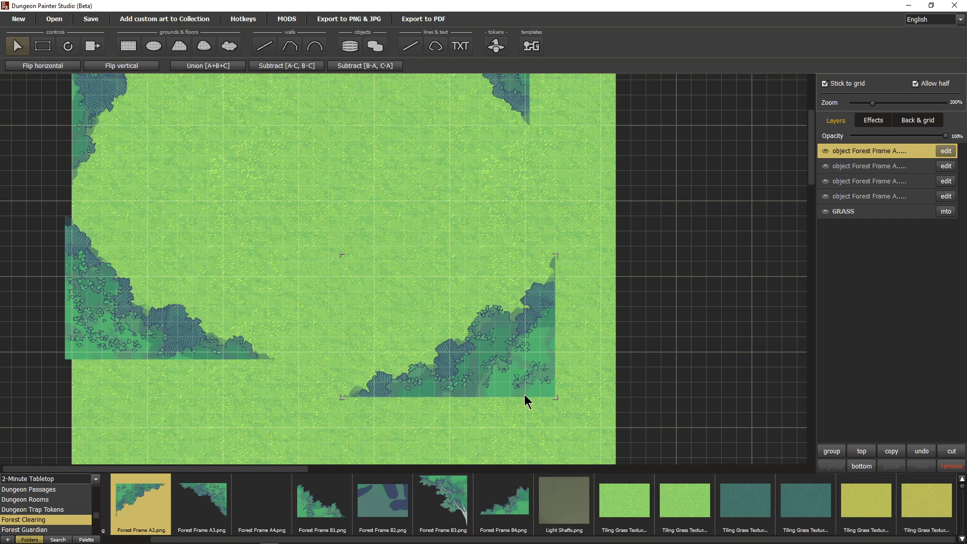
click(255, 183)
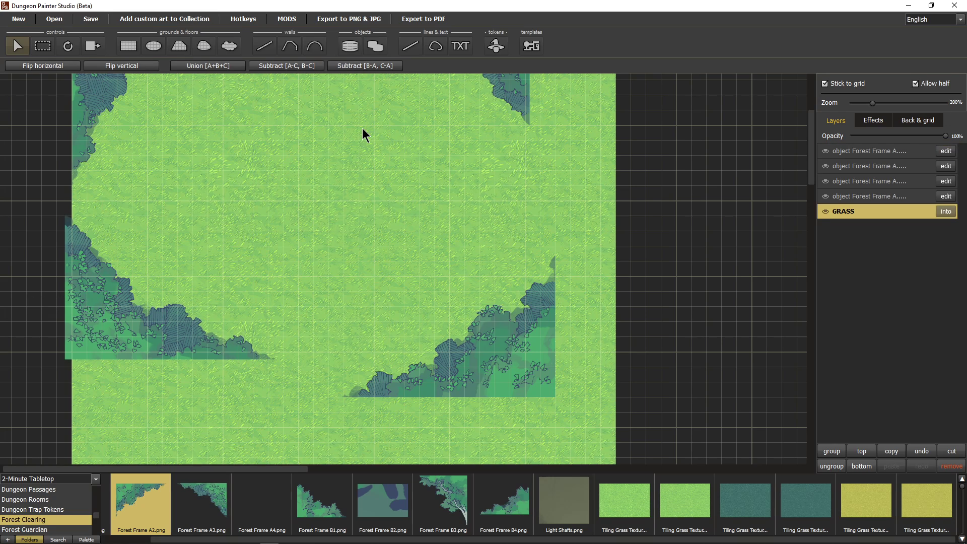
- Move the upper-right and upper-left foliage pieces diagonally outward, past the grass's top edge
scroll(363, 134, up, 5)
click(528, 200)
drag(498, 180, 516, 166)
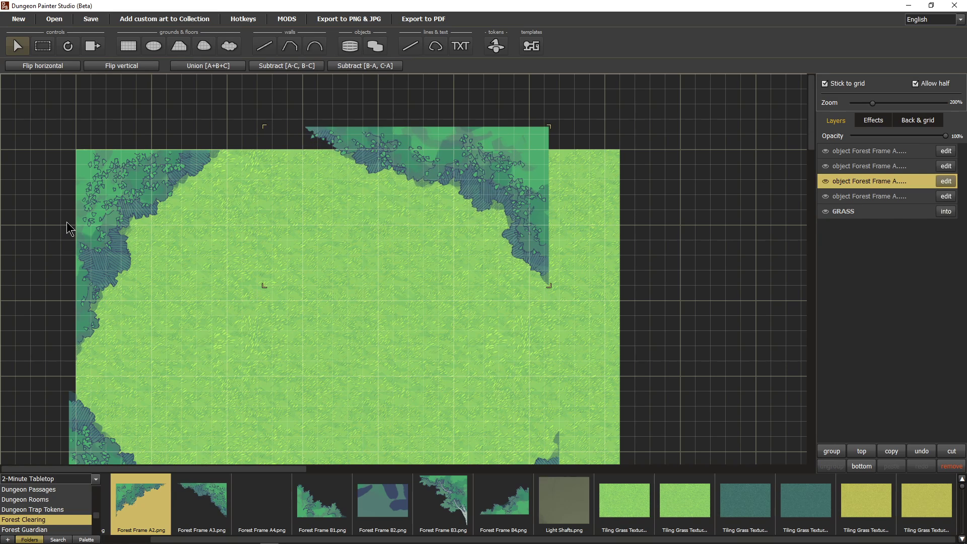
drag(111, 195, 88, 179)
drag(246, 304, 261, 330)
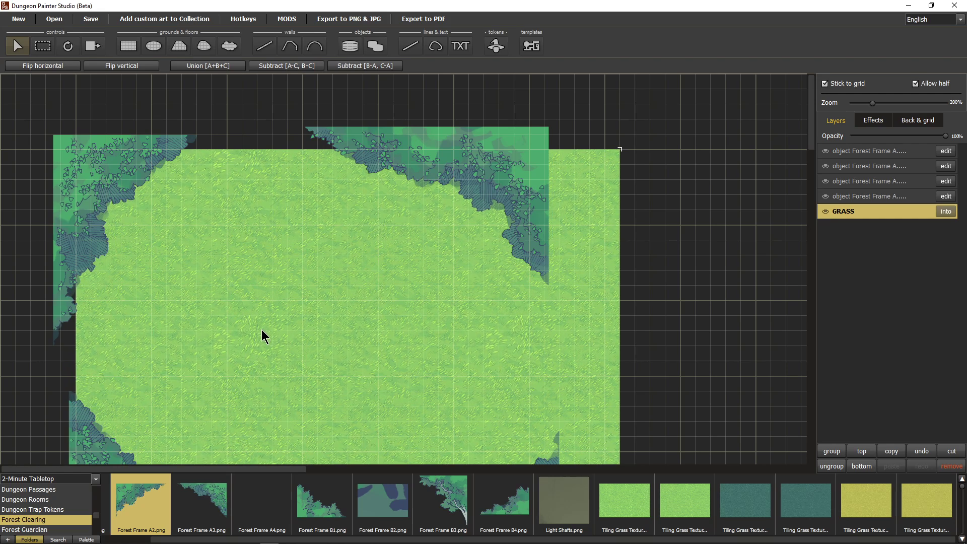
- Move the lower-left foliage piece down and slightly outward so it overhangs the grass's left edge
click(80, 427)
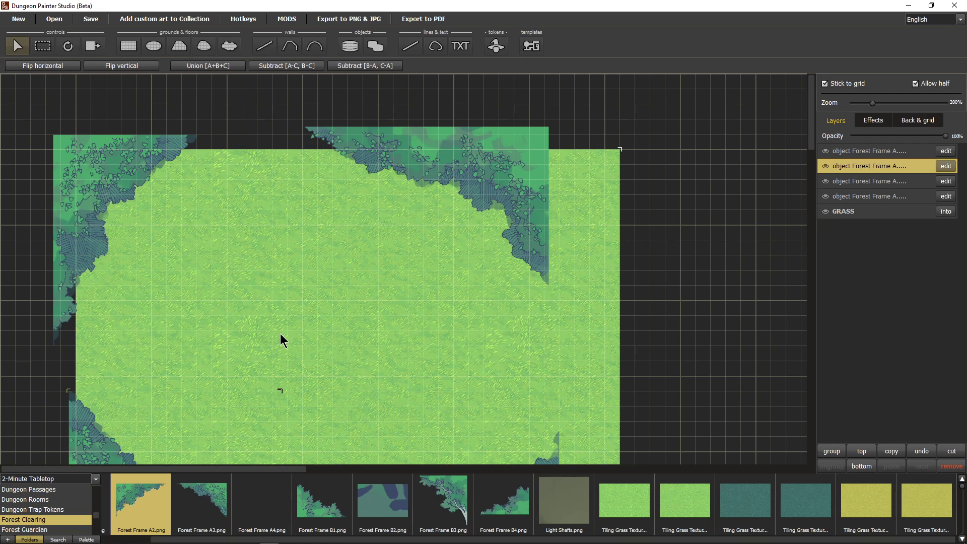
scroll(276, 360, down, 5)
drag(129, 295, 102, 325)
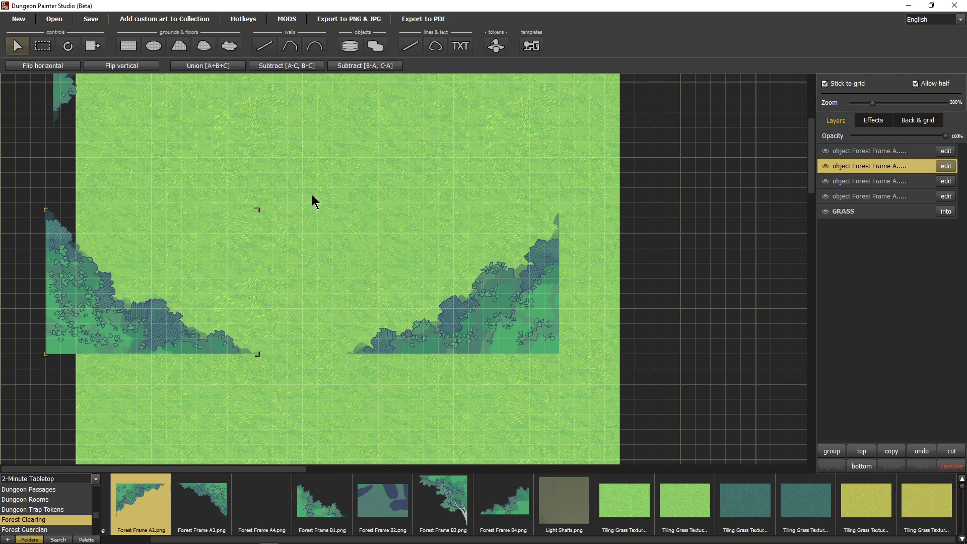
scroll(324, 185, up, 3)
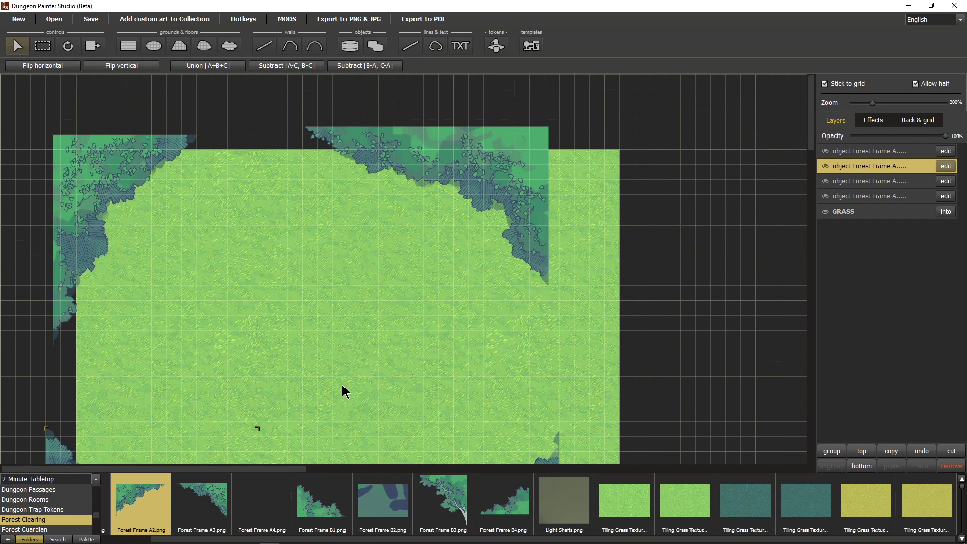
scroll(345, 277, down, 2)
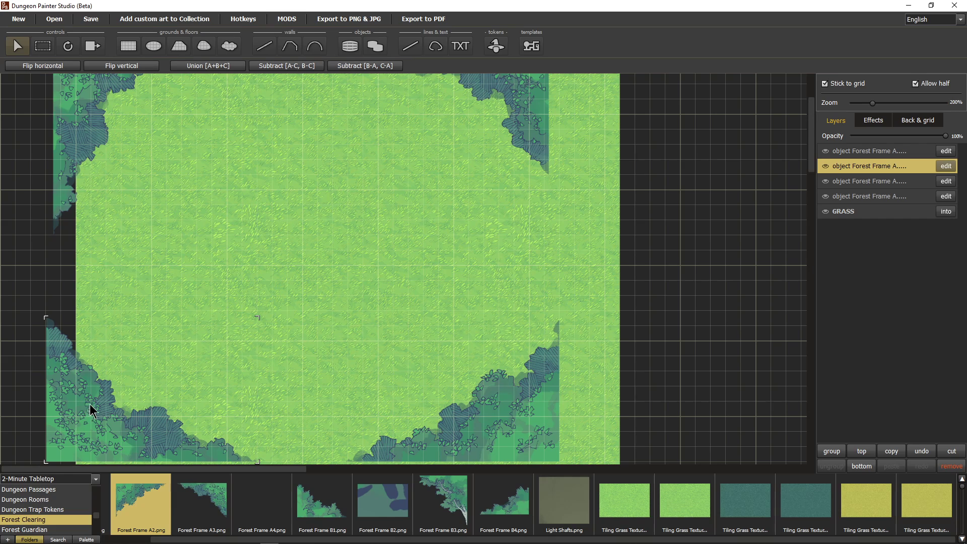
drag(84, 429, 98, 410)
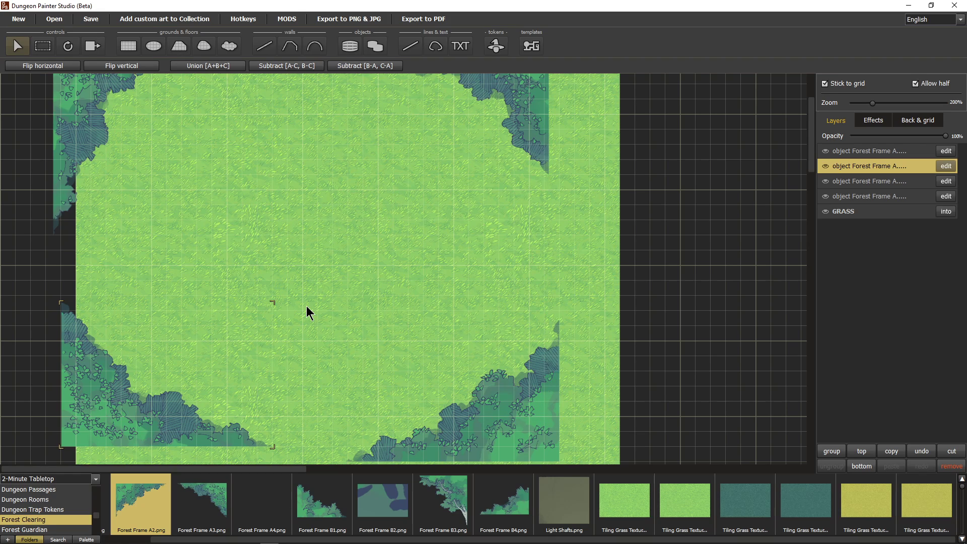
- Try the Light Shafts piece at 180° rotation over different parts of the clearing
scroll(307, 308, down, 3)
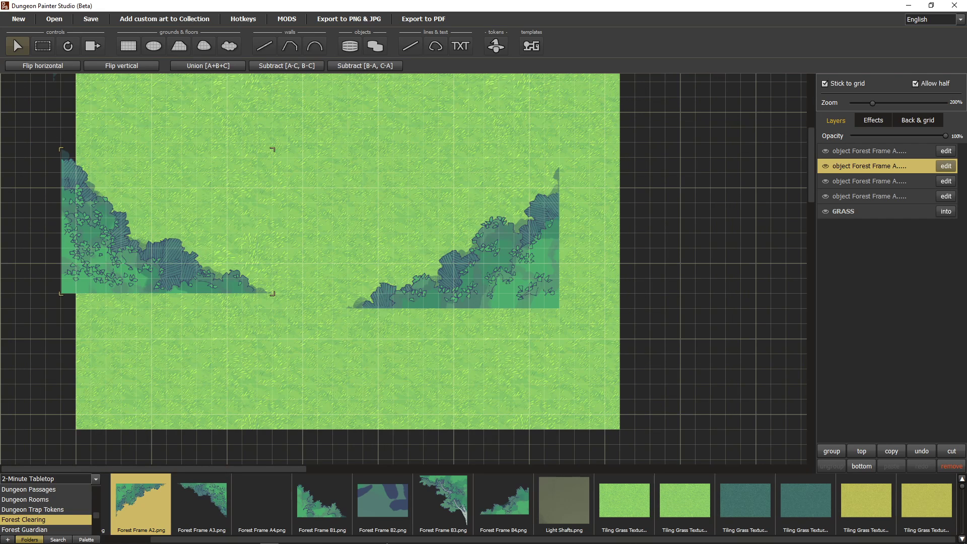
click(581, 515)
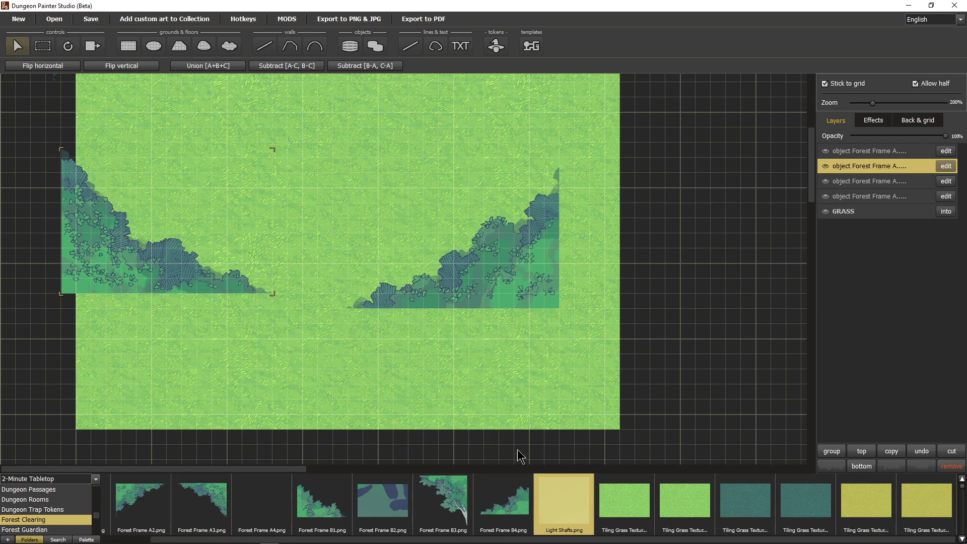
scroll(237, 232, up, 5)
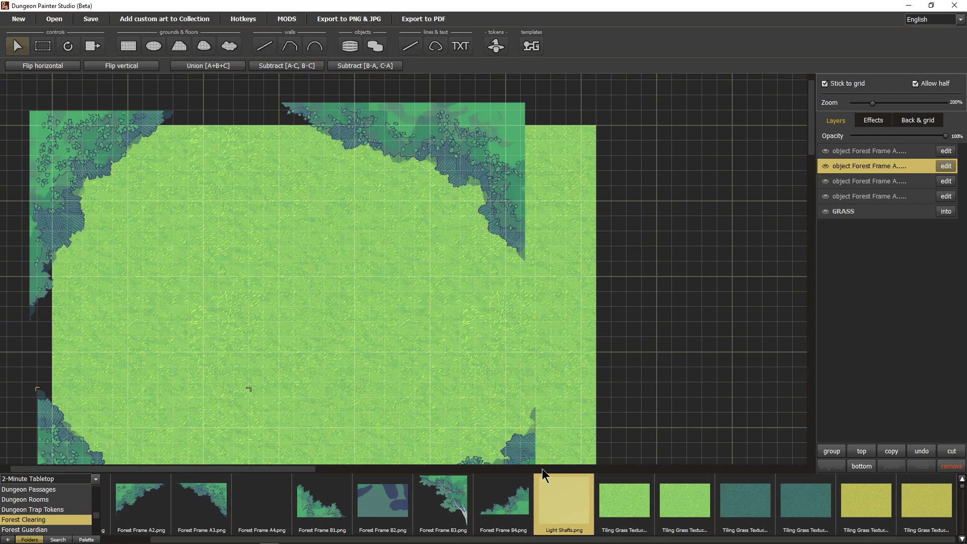
right_click(427, 310)
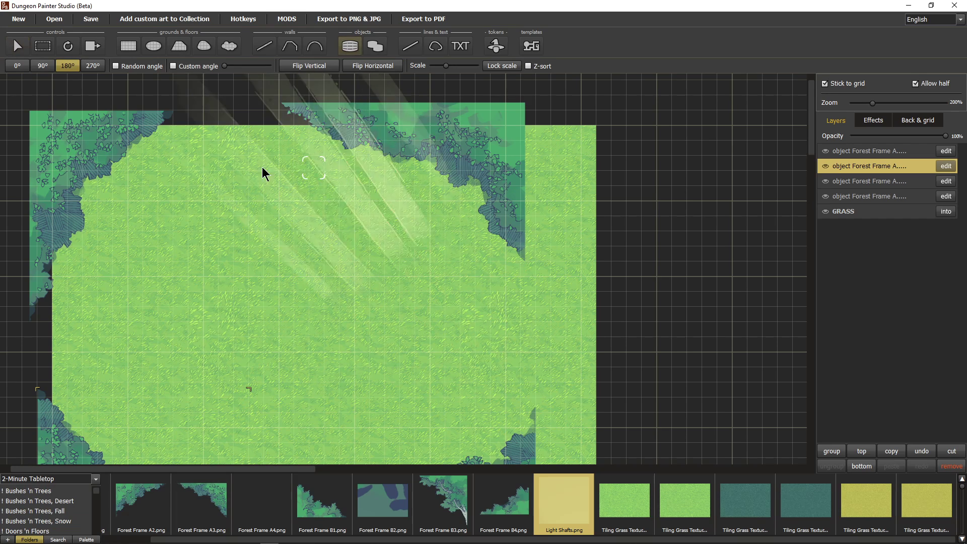
scroll(272, 347, down, 2)
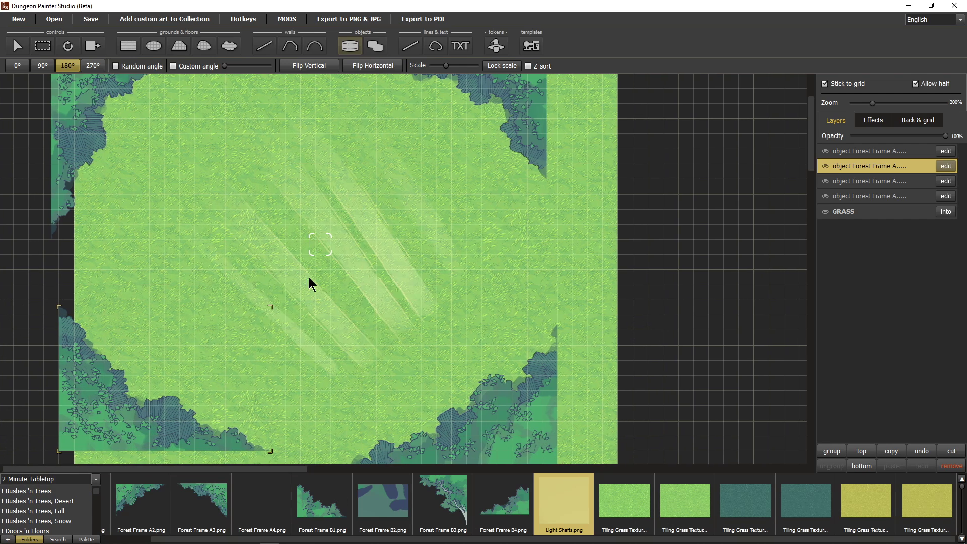
scroll(318, 353, down, 1)
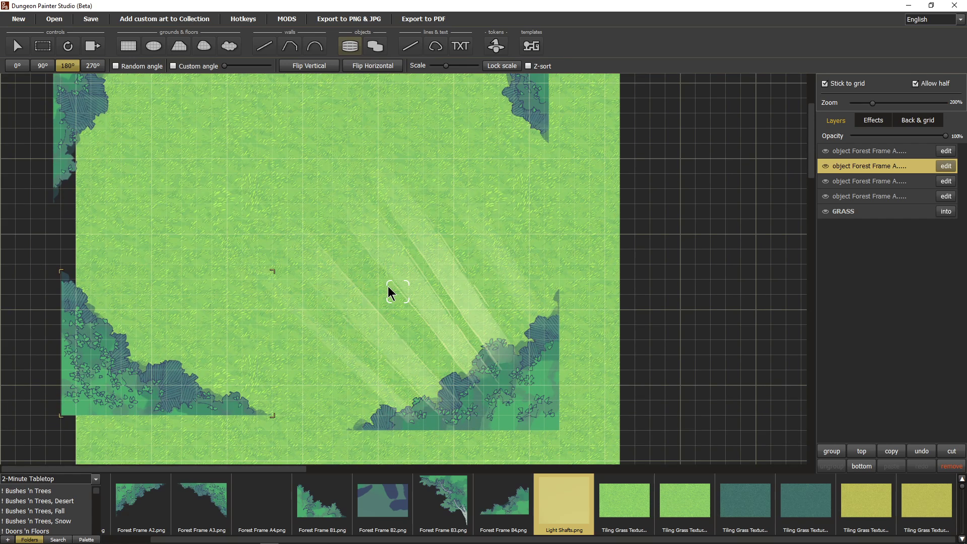
scroll(285, 338, up, 4)
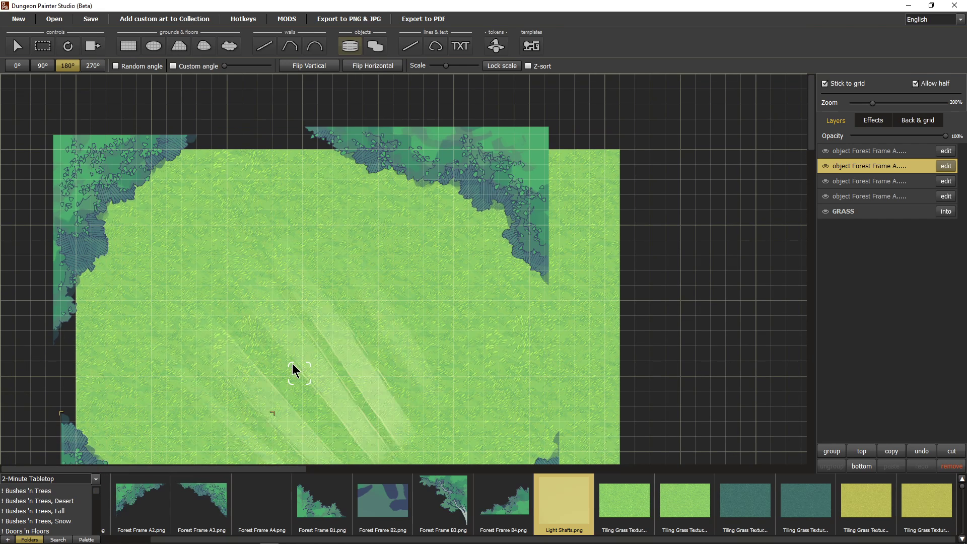
scroll(323, 302, down, 3)
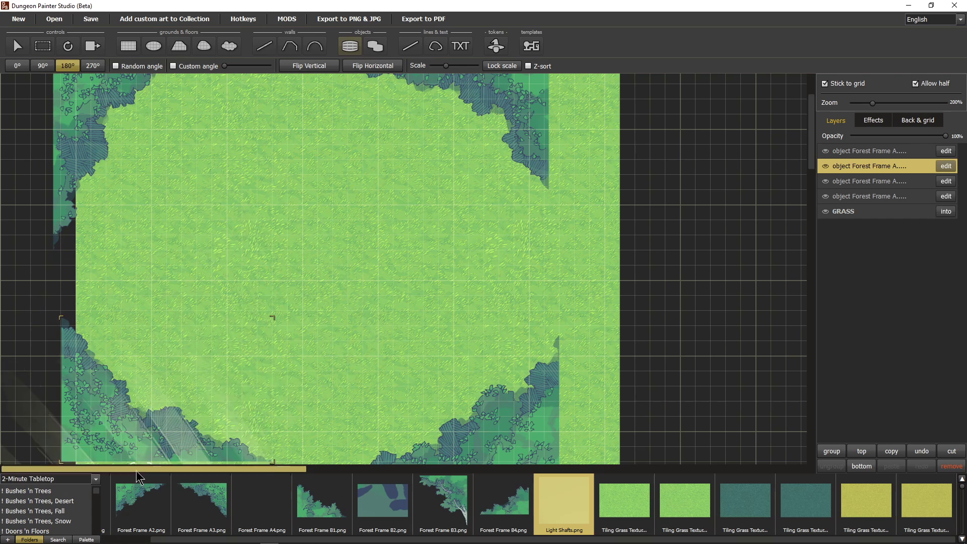
- Open the Jungle Podium asset folder and browse to its fern pieces
scroll(99, 505, down, 5)
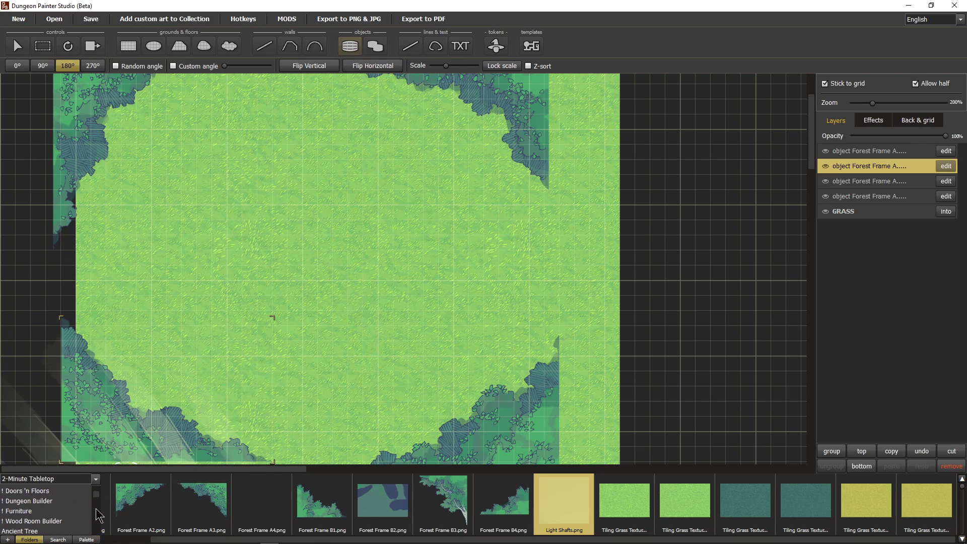
scroll(99, 527, down, 5)
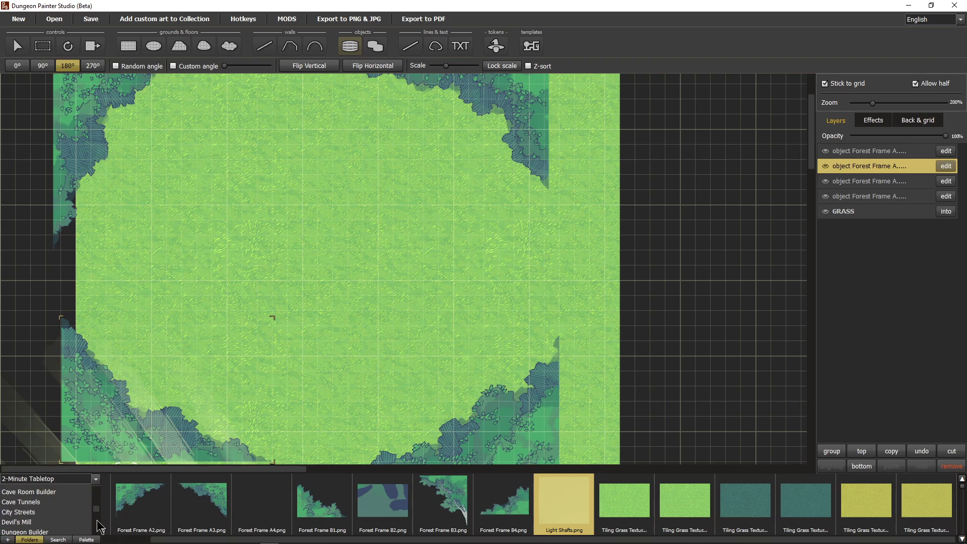
scroll(100, 527, down, 4)
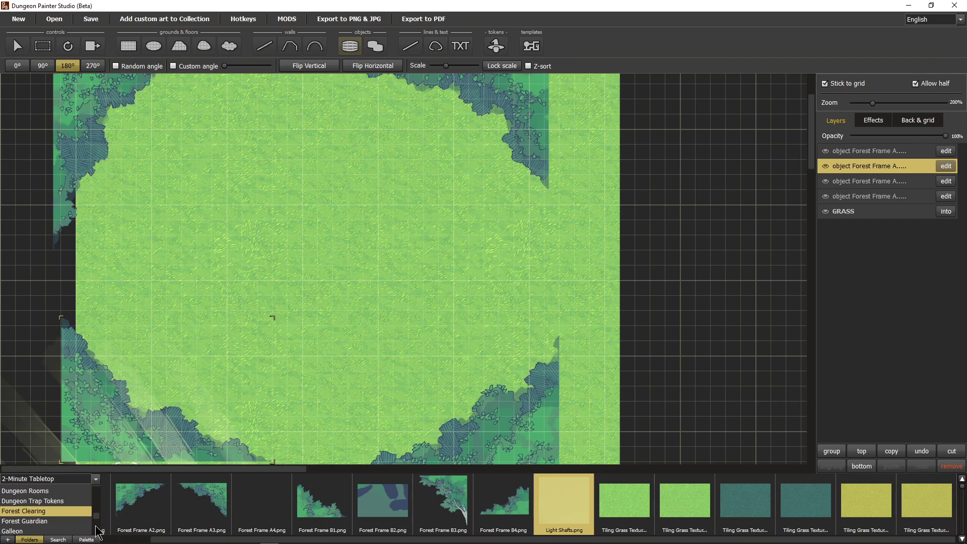
scroll(29, 527, down, 4)
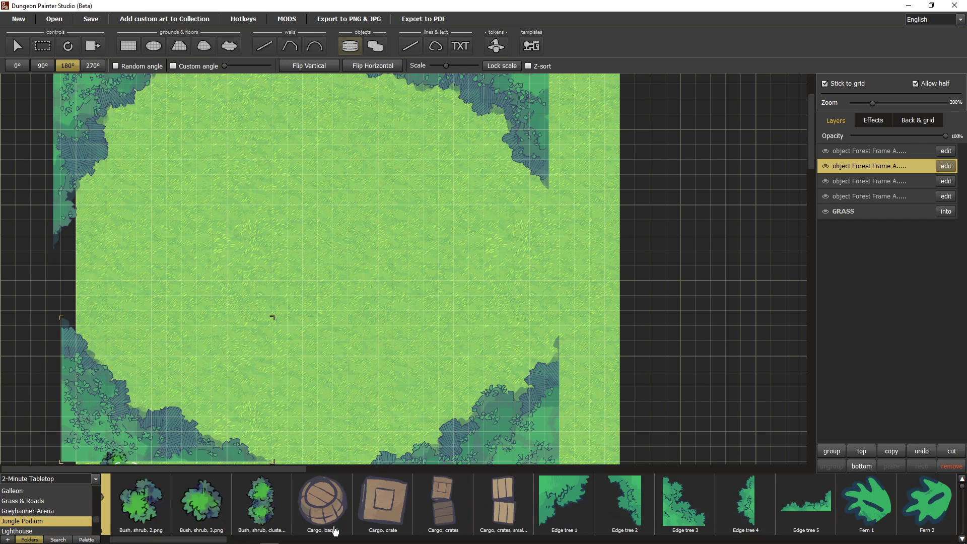
click(283, 540)
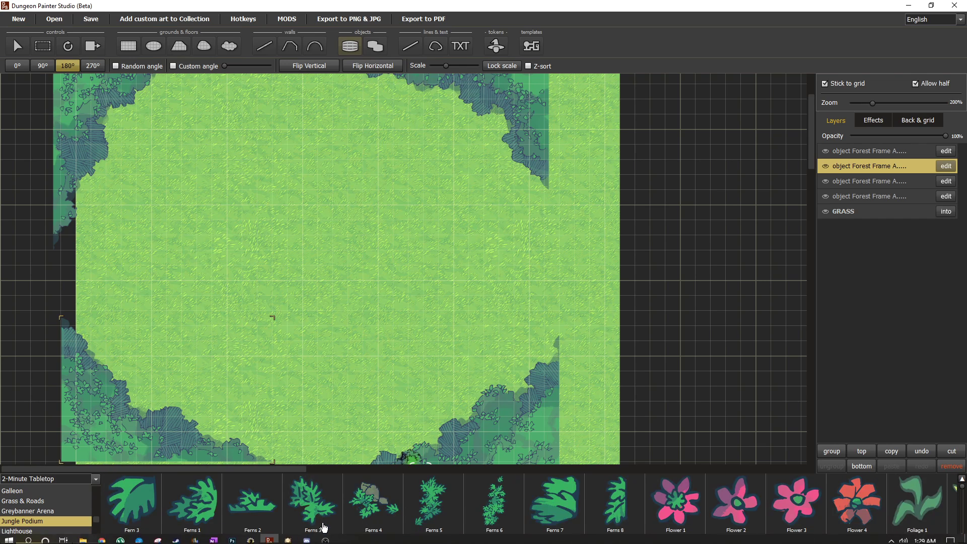
- Shrink the asset previews so more of the Jungle Podium pieces fit in view at once
click(237, 542)
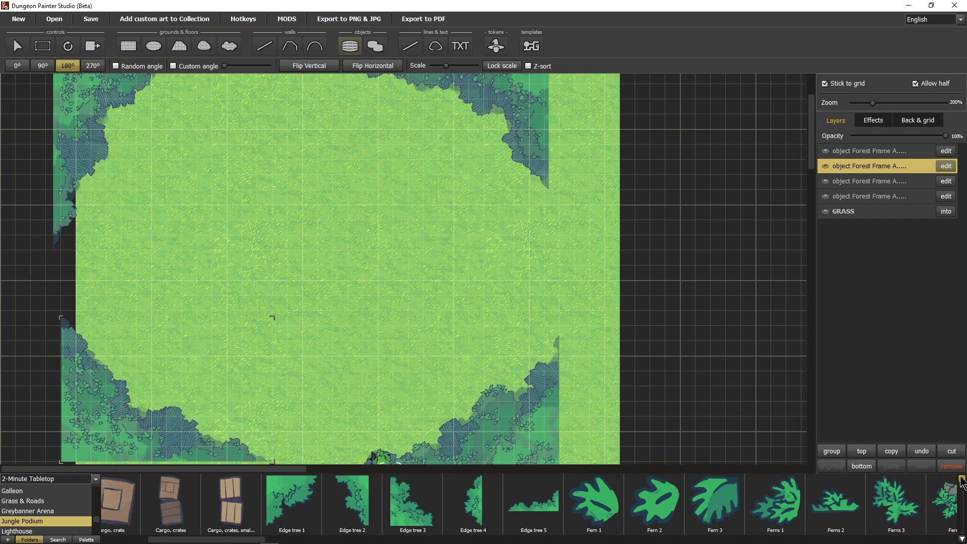
click(962, 540)
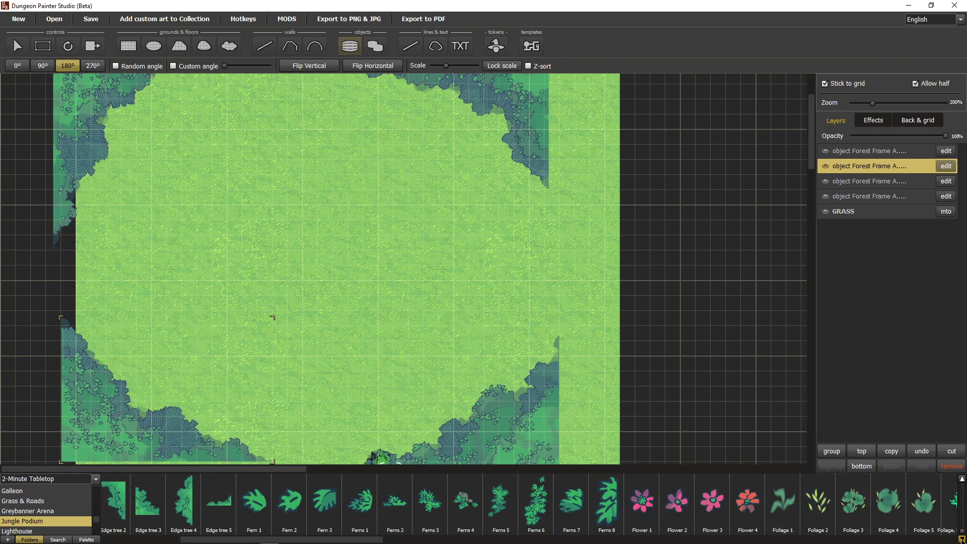
drag(962, 539, 963, 514)
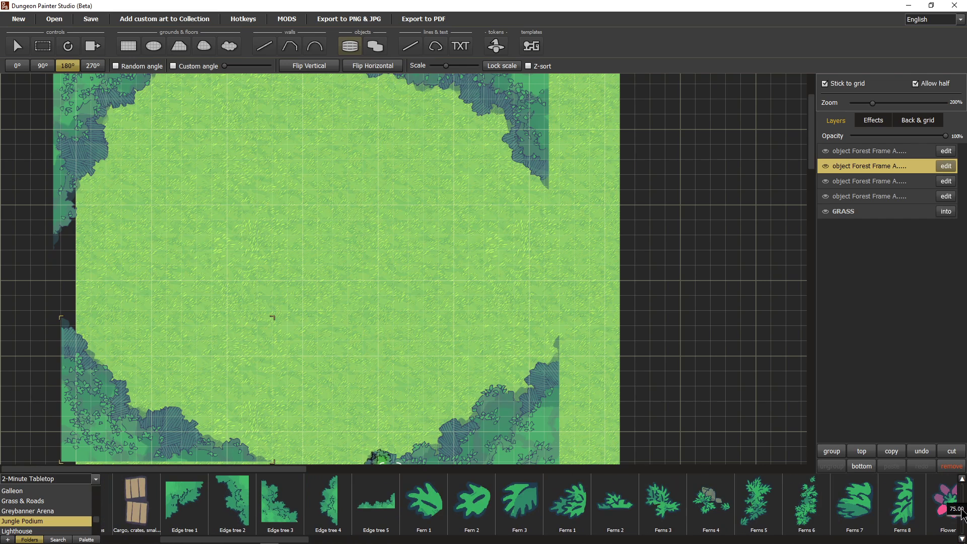
- Look through the Jungle Podium pieces, from bushes and ferns to foliage, lily pads, reeds and trees, for clearing decorations
drag(271, 540, 380, 527)
scroll(380, 532, down, 8)
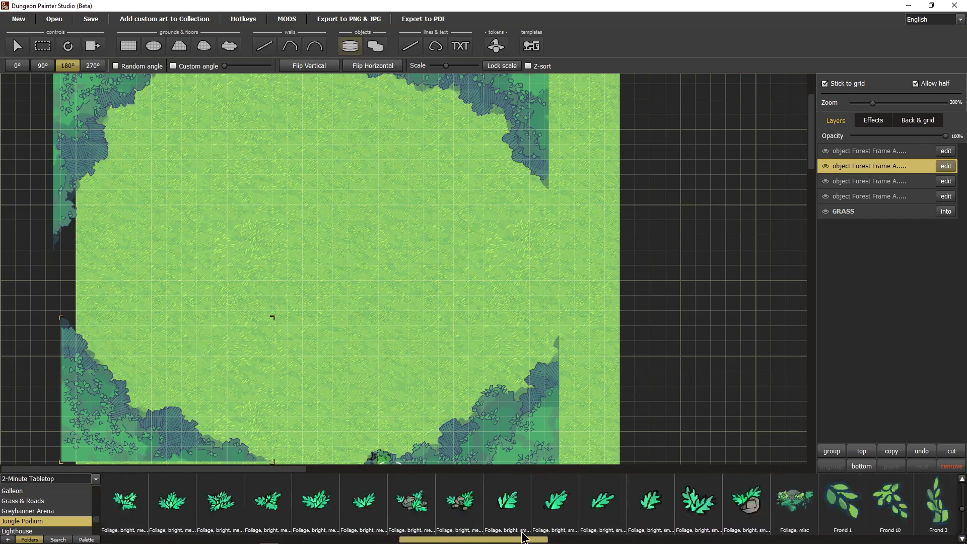
scroll(433, 514, down, 15)
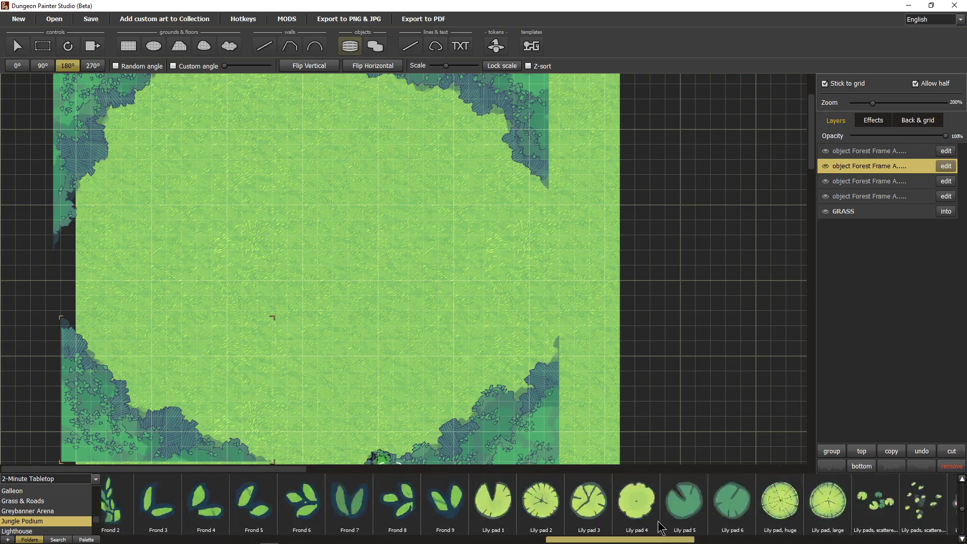
drag(846, 539, 934, 538)
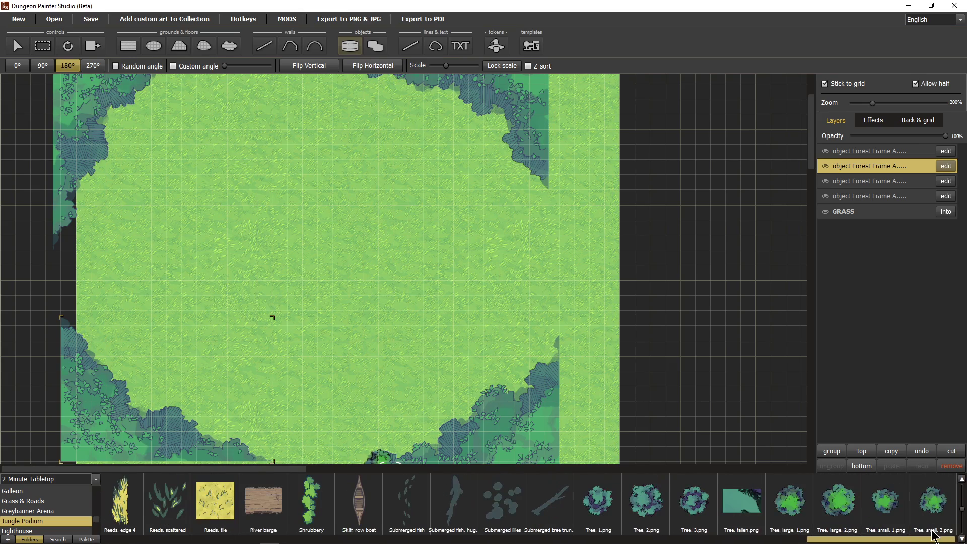
scroll(907, 509, up, 20)
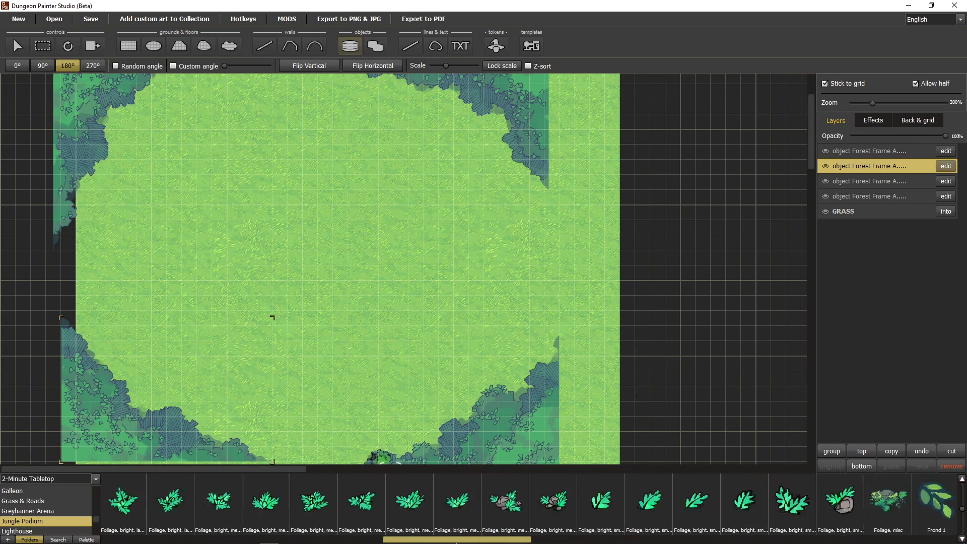
drag(181, 540, 144, 541)
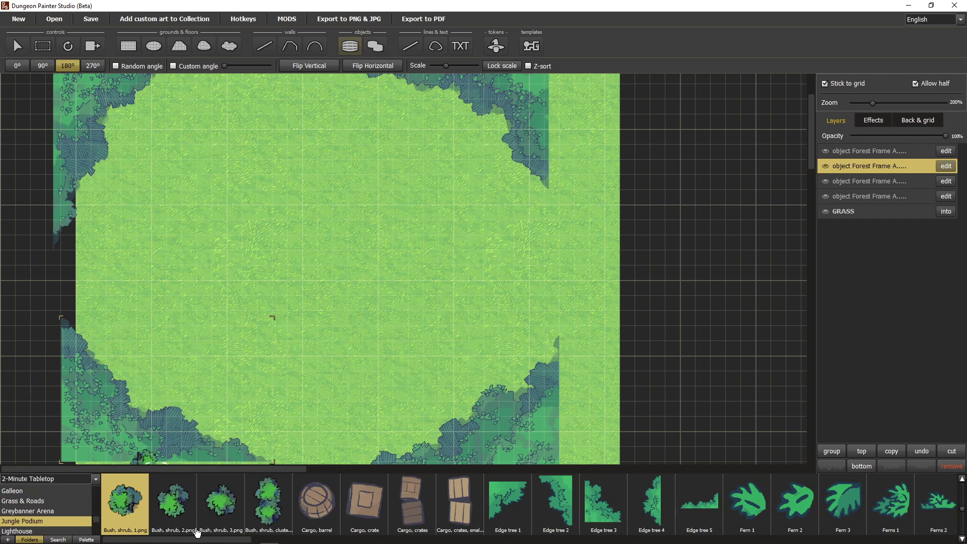
drag(200, 540, 538, 537)
click(534, 502)
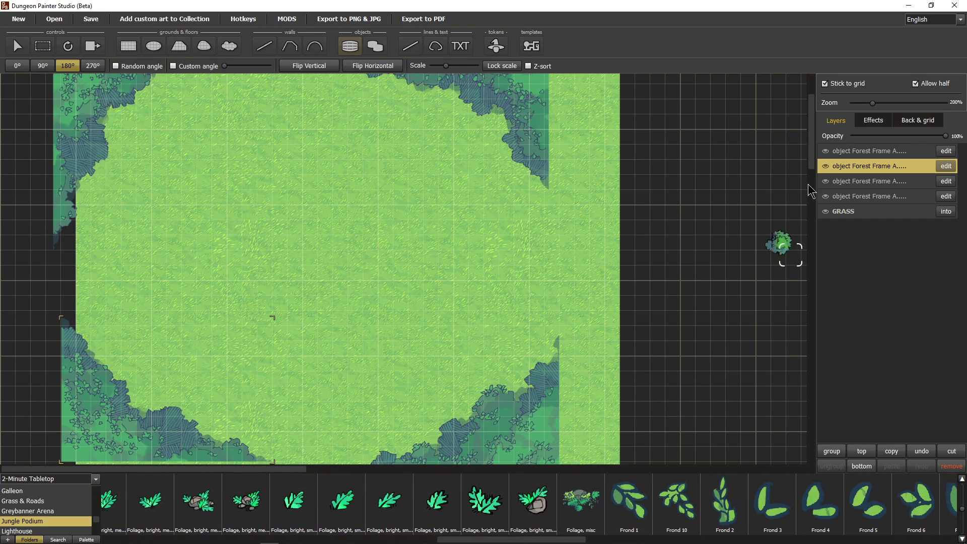
- Group the four Forest Frame object layers and name the group EDGES
click(851, 152)
shift+click(853, 196)
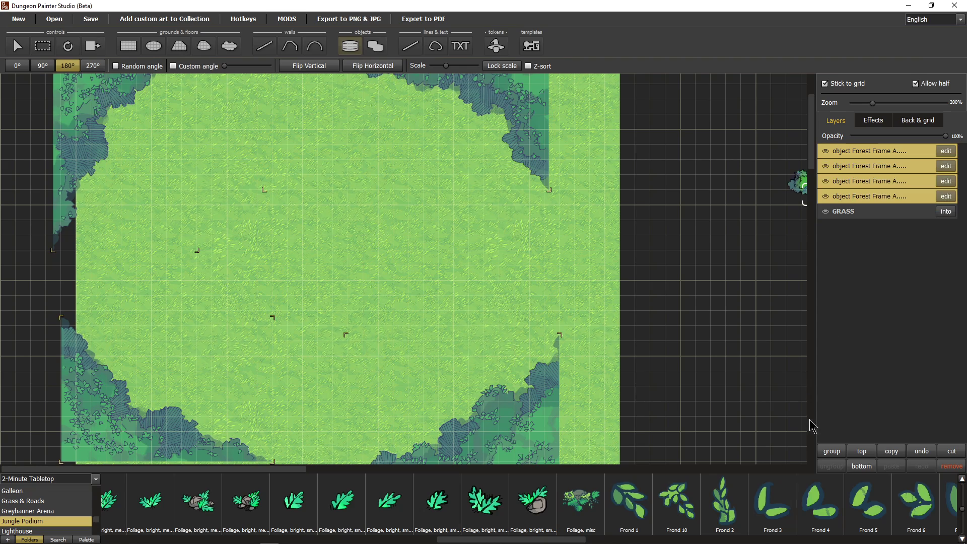
click(832, 451)
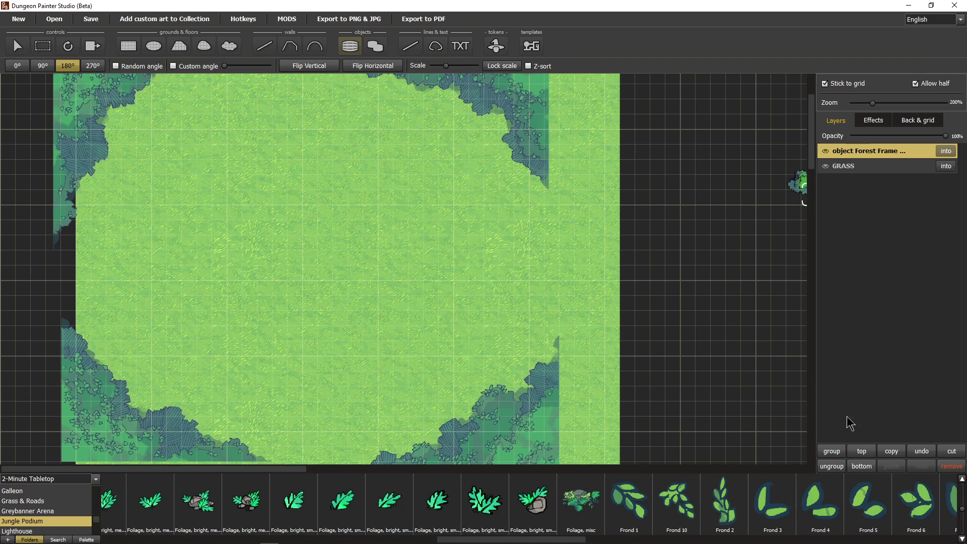
double_click(845, 150)
text(EDGES)
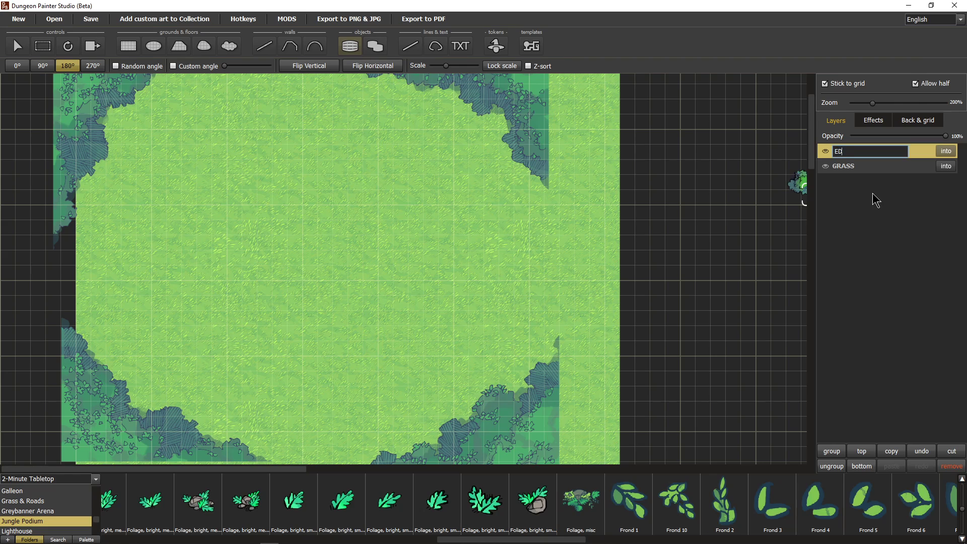
key(Return)
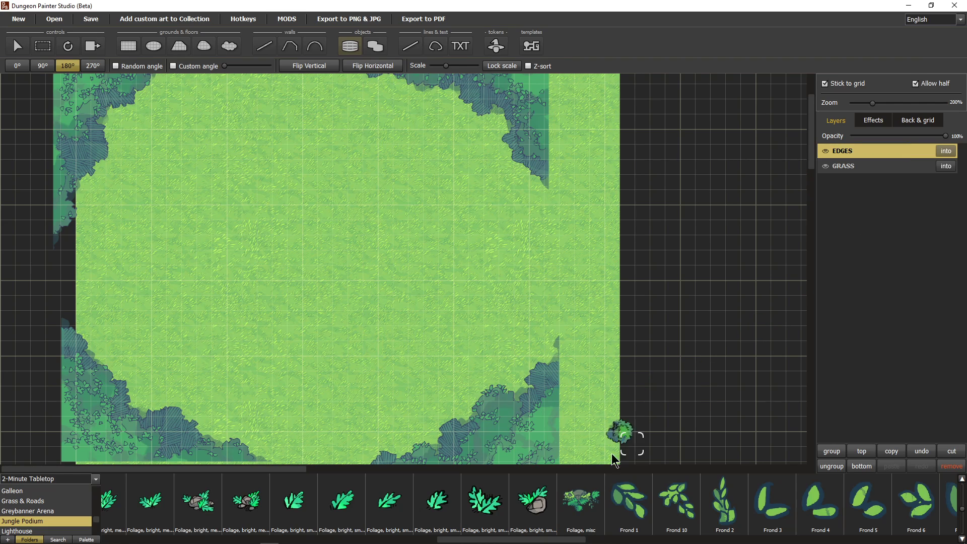
- Place the "Foliage, misc" piece with a random angle on the western side of the clearing
click(582, 522)
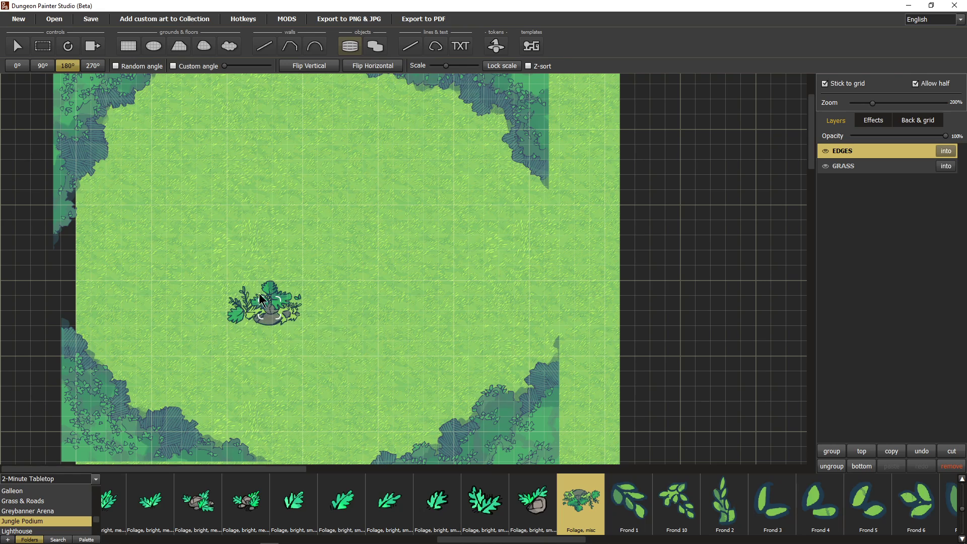
scroll(164, 105, up, 2)
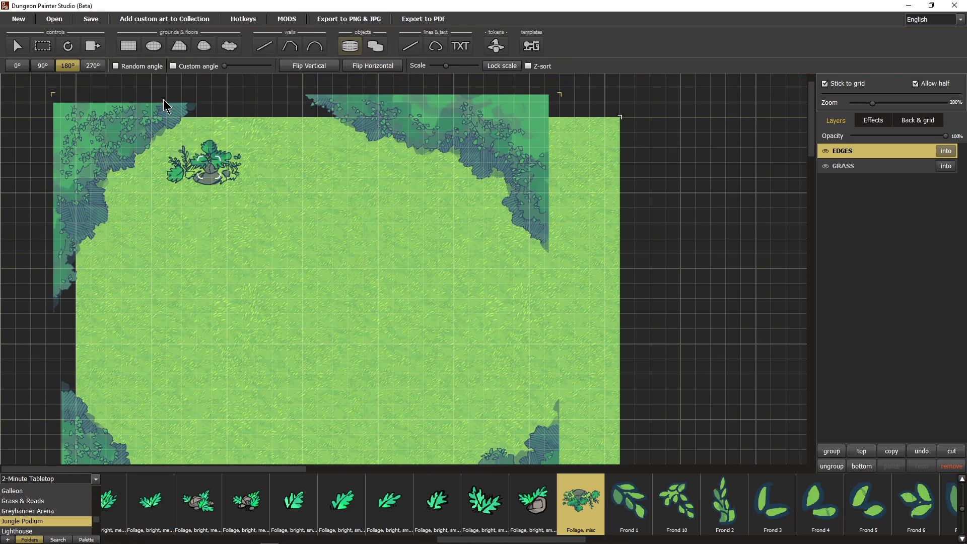
click(117, 66)
scroll(252, 323, down, 3)
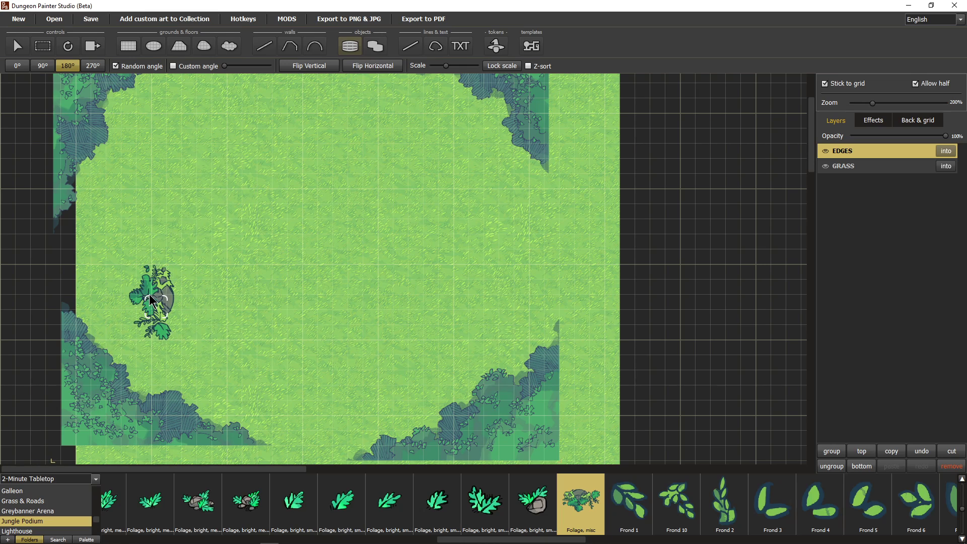
click(151, 301)
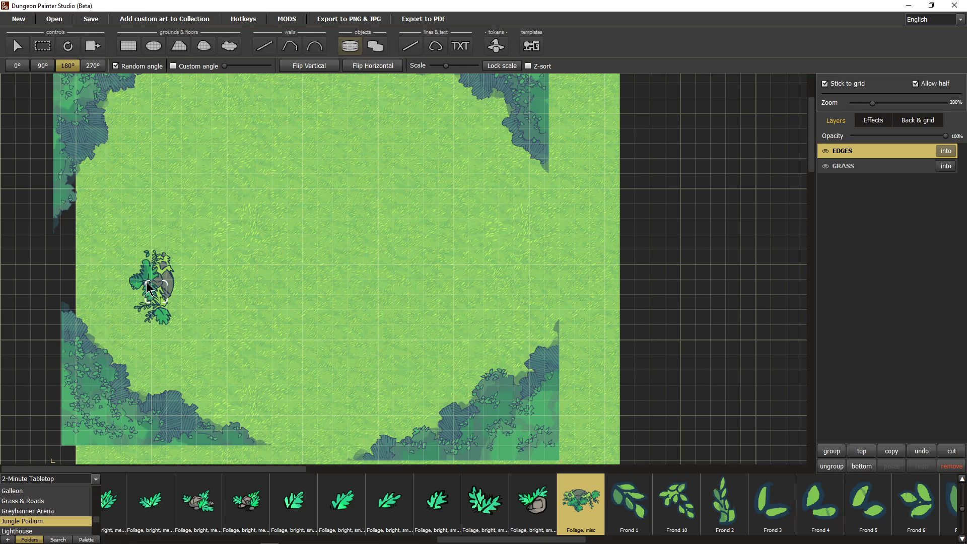
- Scatter three different small bright foliage pieces with rocks over the clearing's east side, northwest part and area just right of centre
click(240, 521)
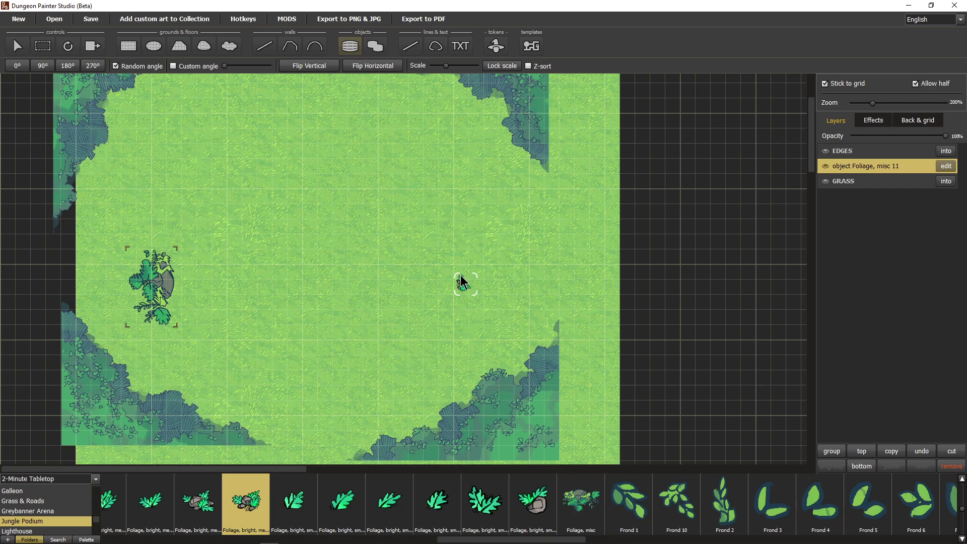
click(454, 266)
click(180, 514)
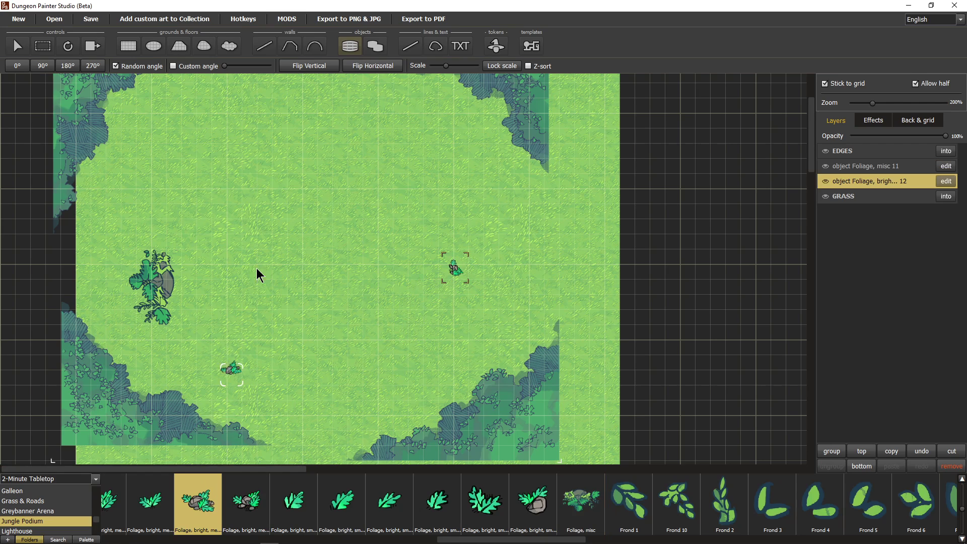
scroll(317, 379, up, 3)
click(224, 235)
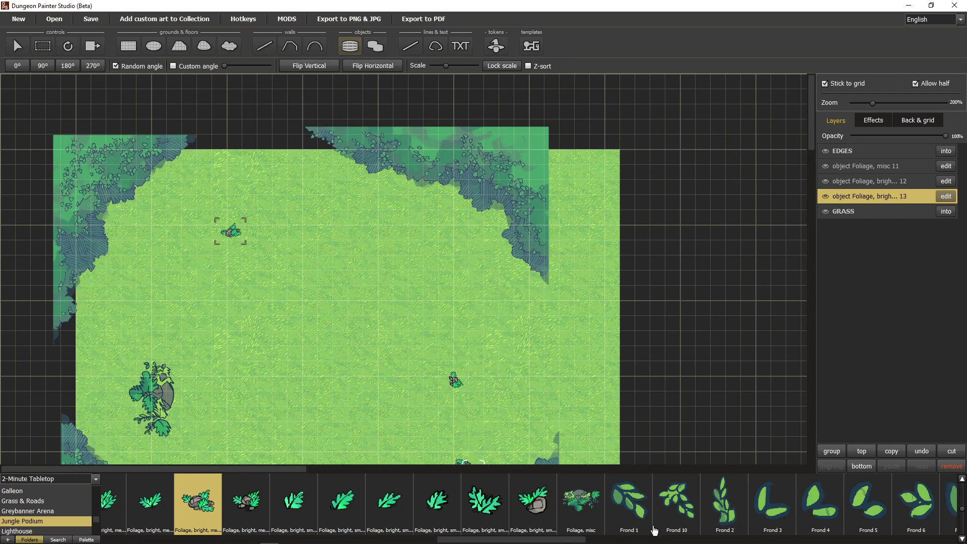
click(537, 514)
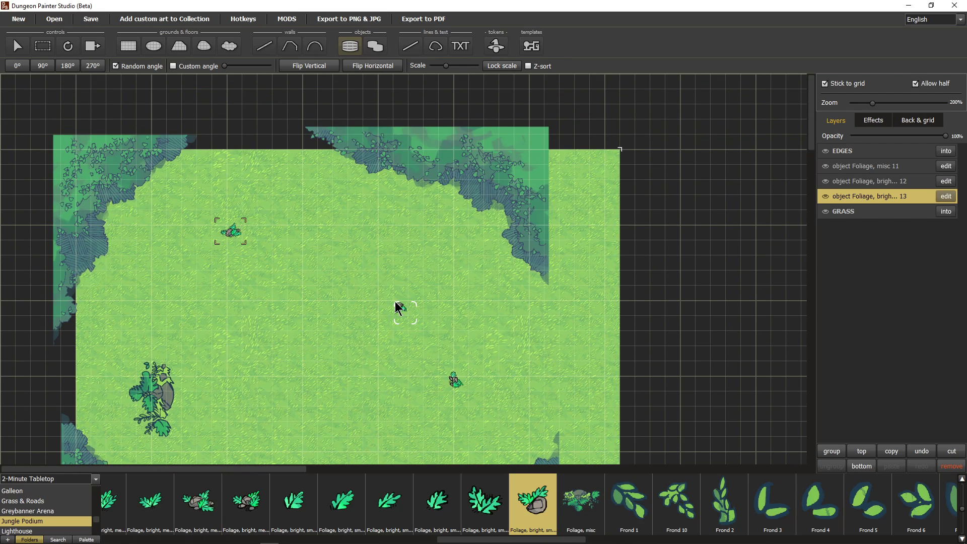
click(399, 308)
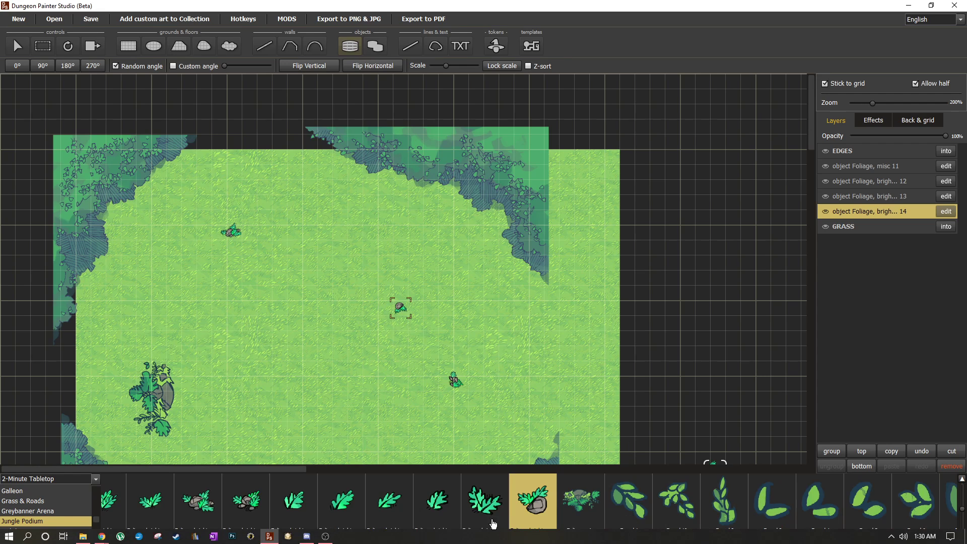
- Place the rocky Ferns 4 piece in the upper middle of the clearing, near the upper-right corner foliage
drag(481, 543, 251, 542)
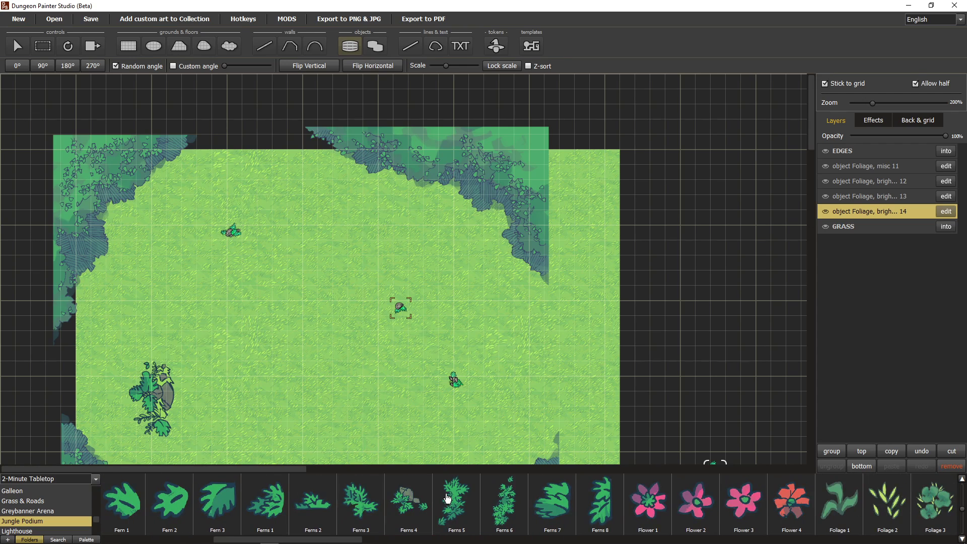
click(408, 502)
click(367, 230)
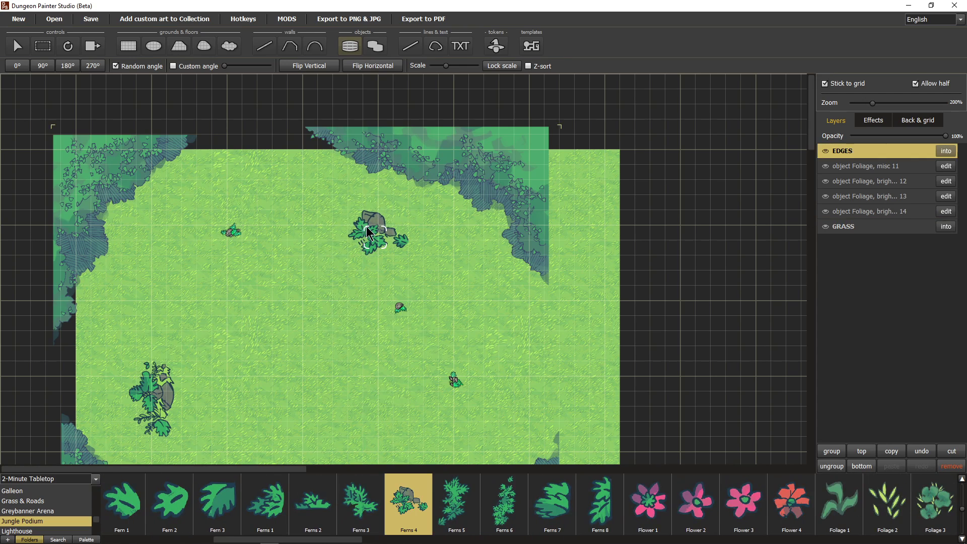
scroll(373, 302, down, 4)
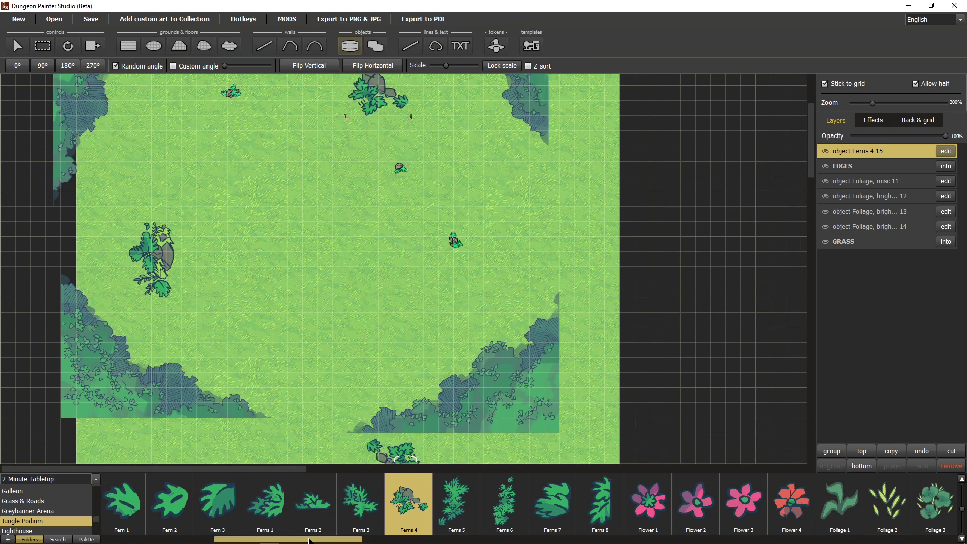
mouse_move(307, 540)
mouse_down()
mouse_move(222, 539)
mouse_move(305, 540)
mouse_up()
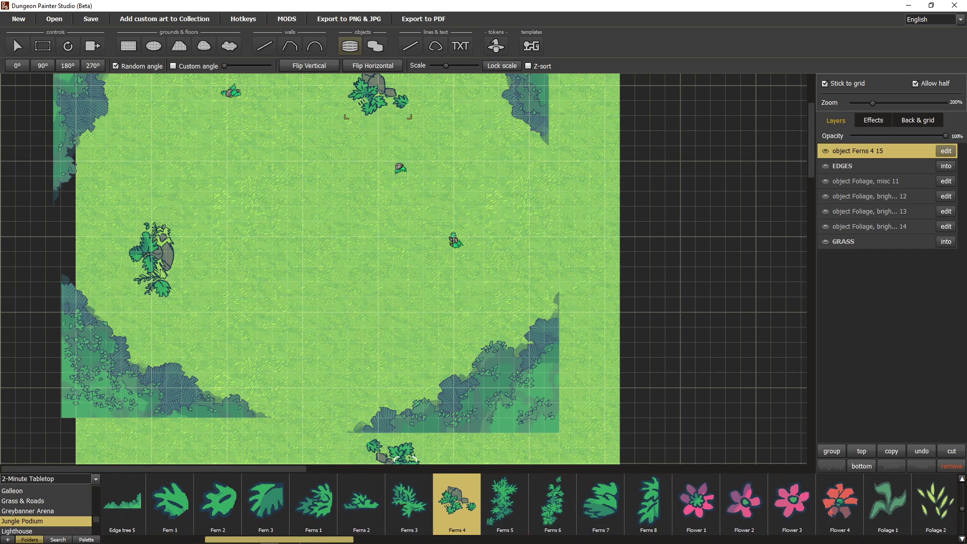
click(553, 504)
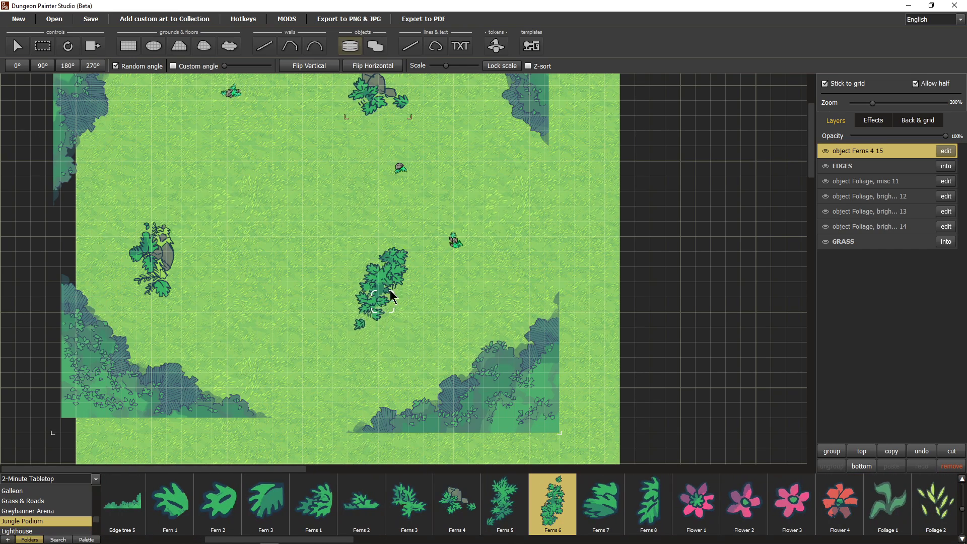
- Select the Ferns 4 layer together with the four foliage layers and move them between the EDGES group and GRASS
click(872, 182)
shift+click(866, 227)
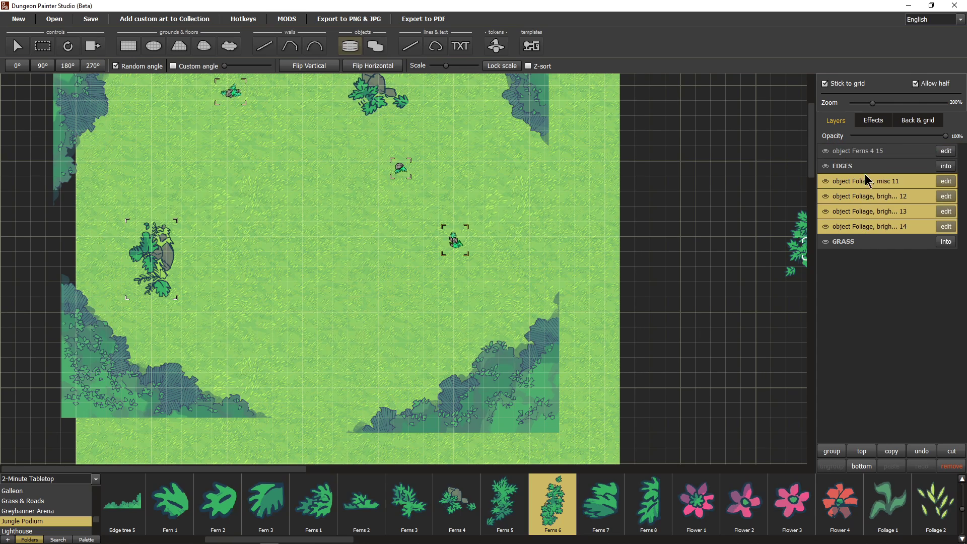
mouse_move(867, 180)
mouse_down()
mouse_move(836, 162)
mouse_move(857, 163)
mouse_up()
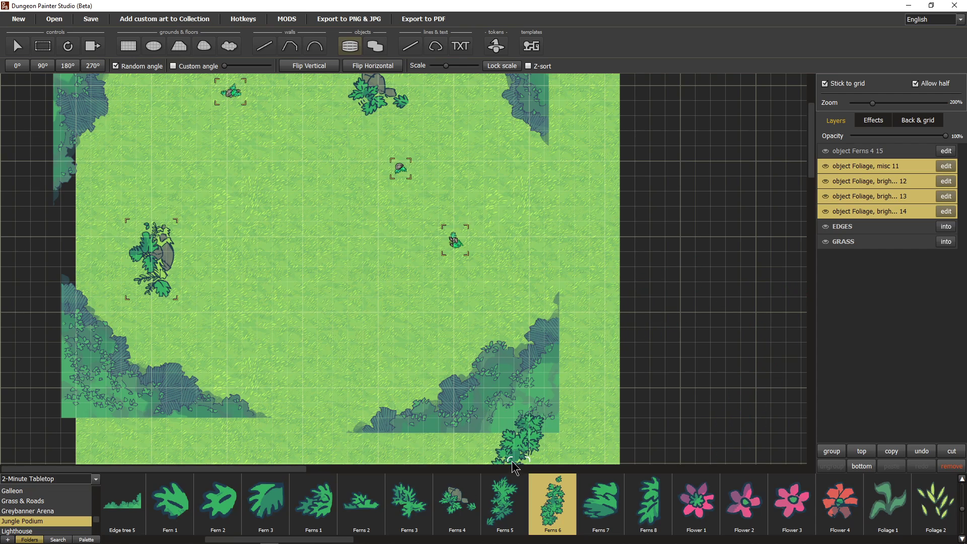
shift+click(876, 152)
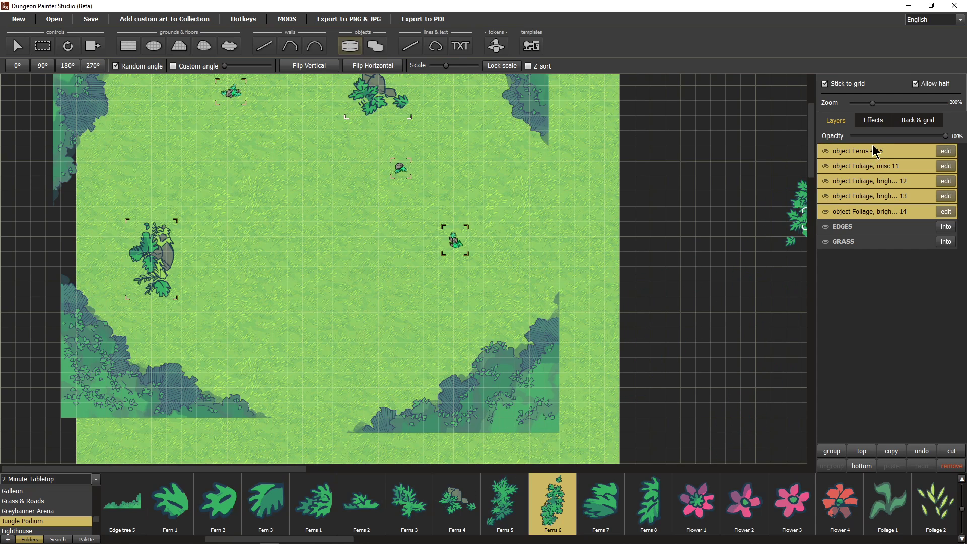
drag(875, 151, 857, 259)
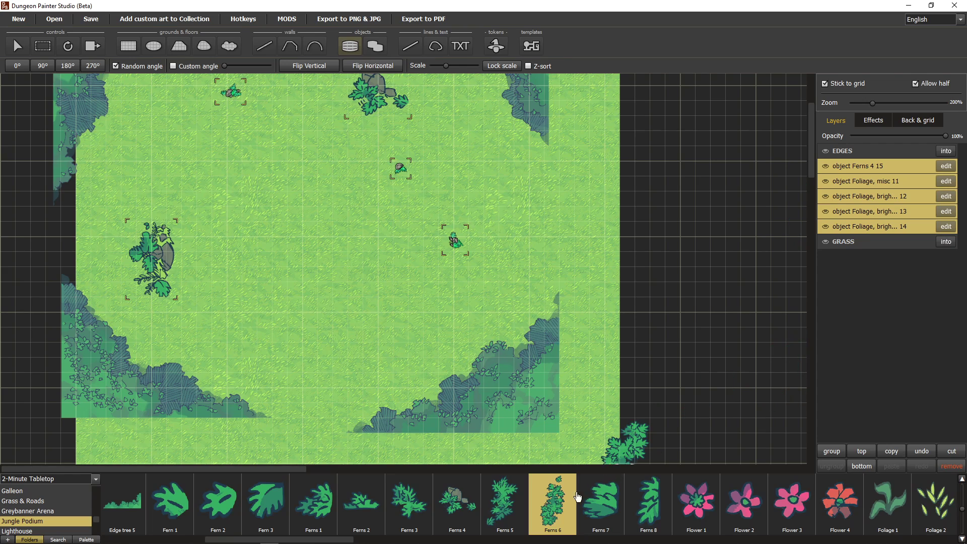
- Place a Ferns 5 piece overlapping the large mixed foliage cluster on the clearing's western side
click(499, 510)
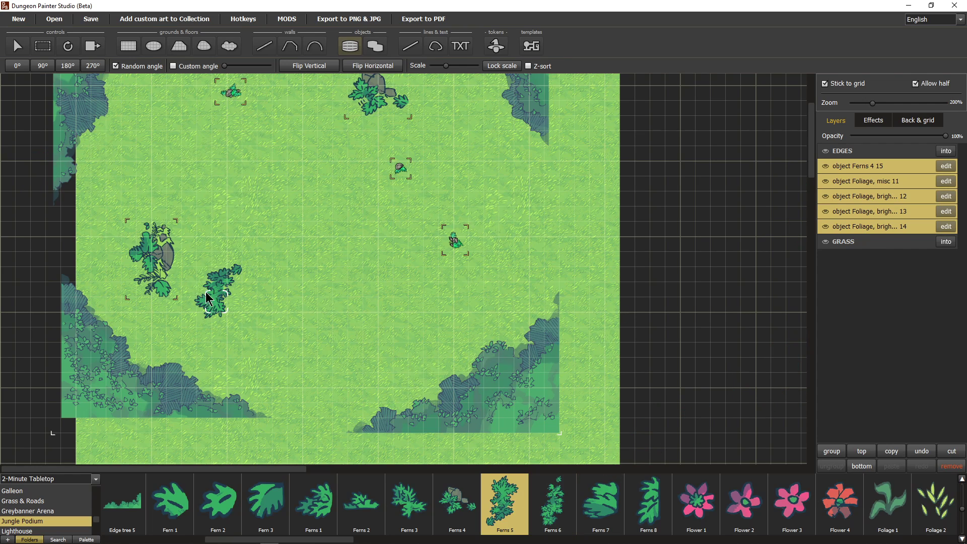
scroll(237, 393, up, 3)
scroll(237, 393, up, 1)
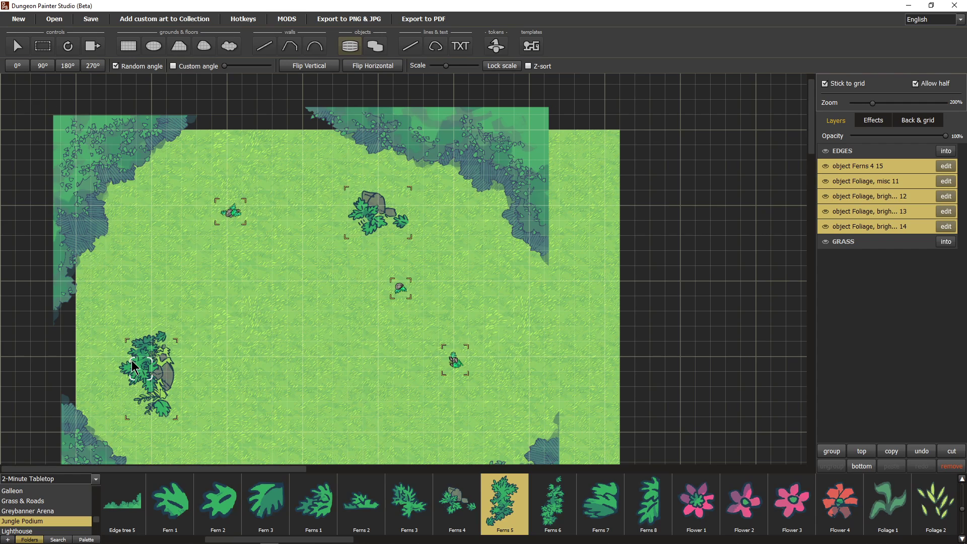
click(272, 436)
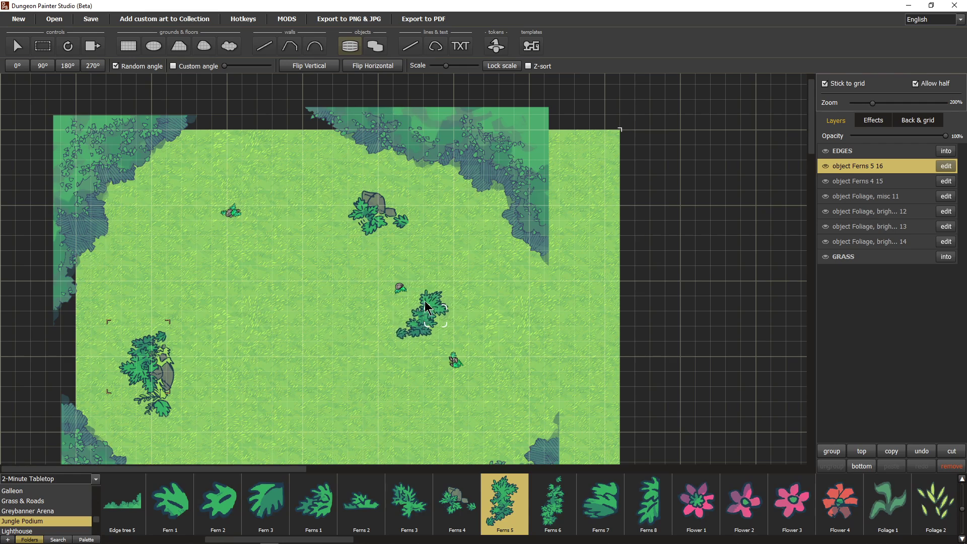
- Place a Ferns 6 piece overlapping the rocky Ferns 4 piece and a Ferns 1 piece beside the lower-right corner foliage
click(560, 505)
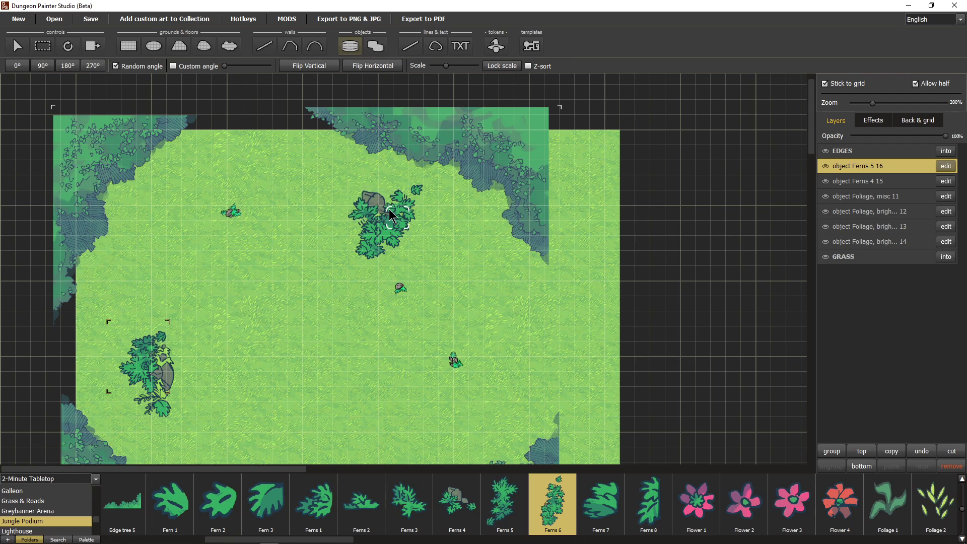
click(391, 217)
scroll(453, 282, down, 3)
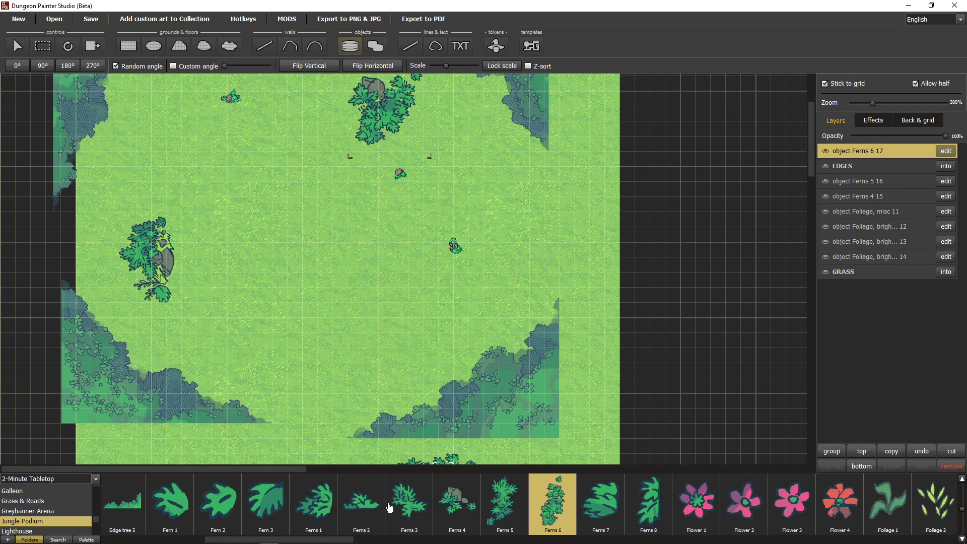
click(323, 509)
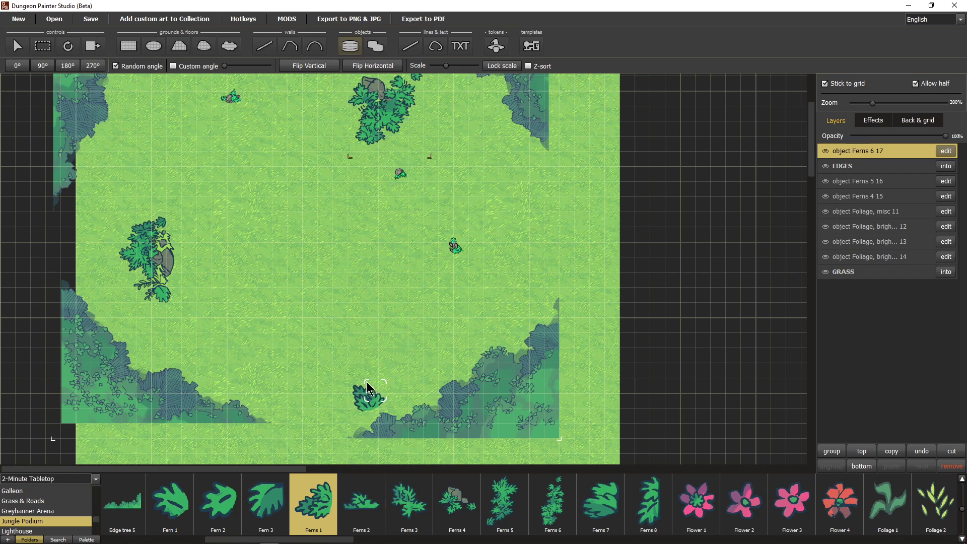
click(367, 389)
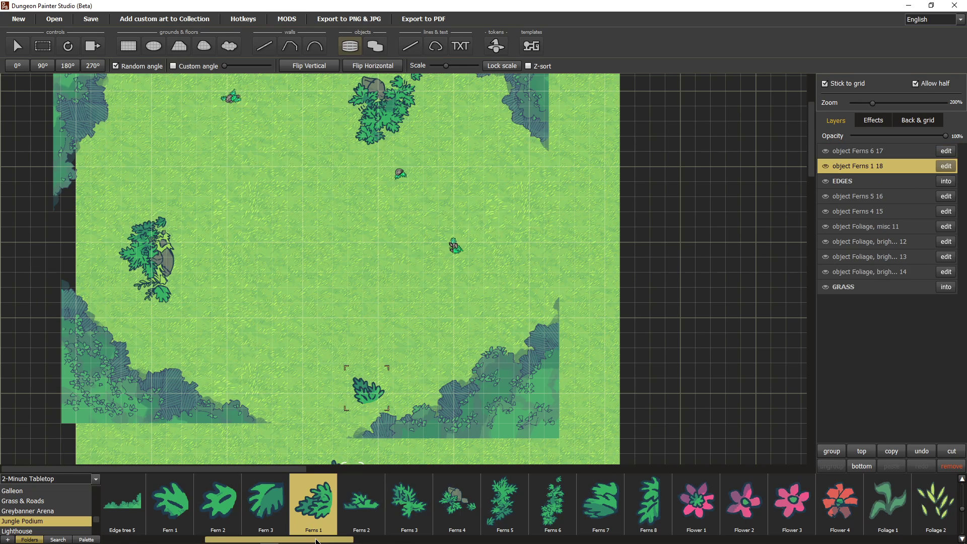
- Place a Ferns 3 piece on the grass just above the lower-left corner foliage
drag(317, 542, 275, 529)
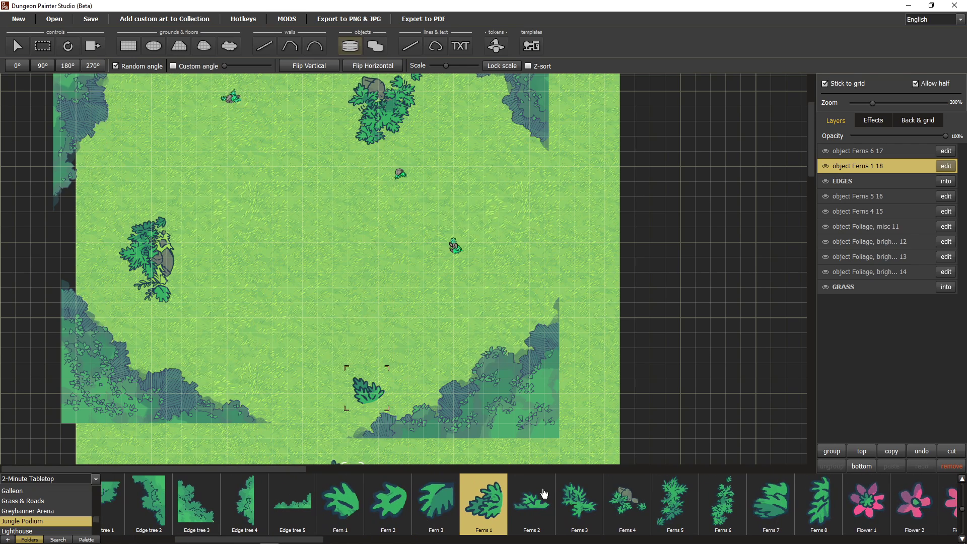
click(576, 481)
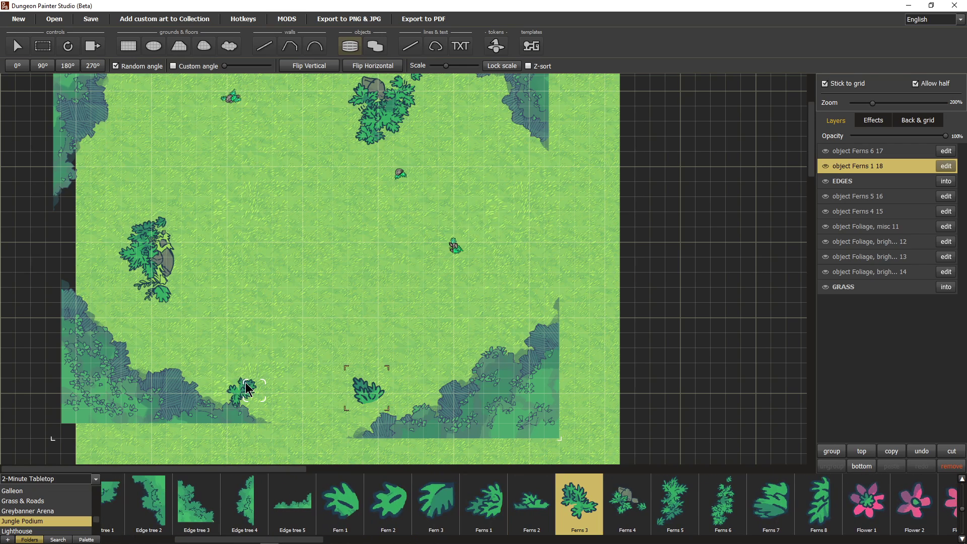
click(216, 359)
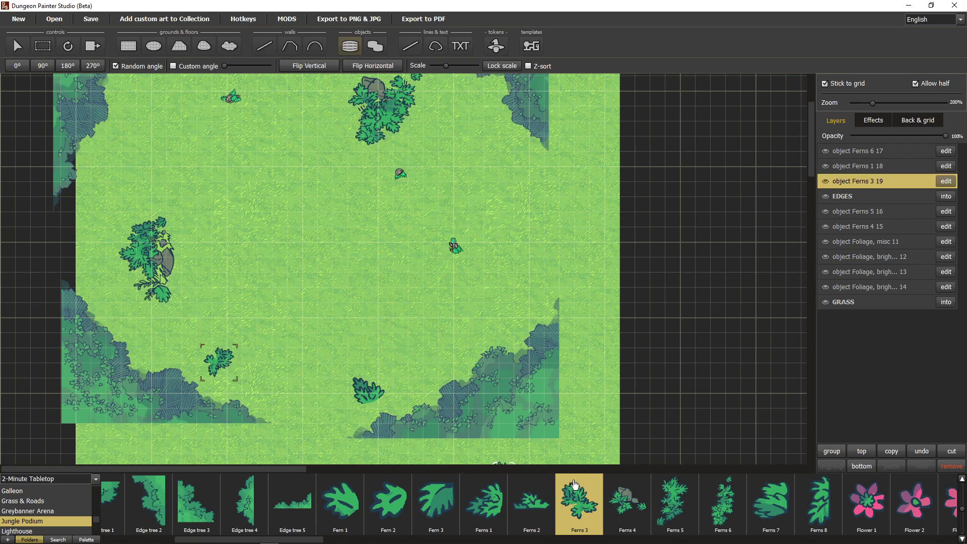
click(781, 505)
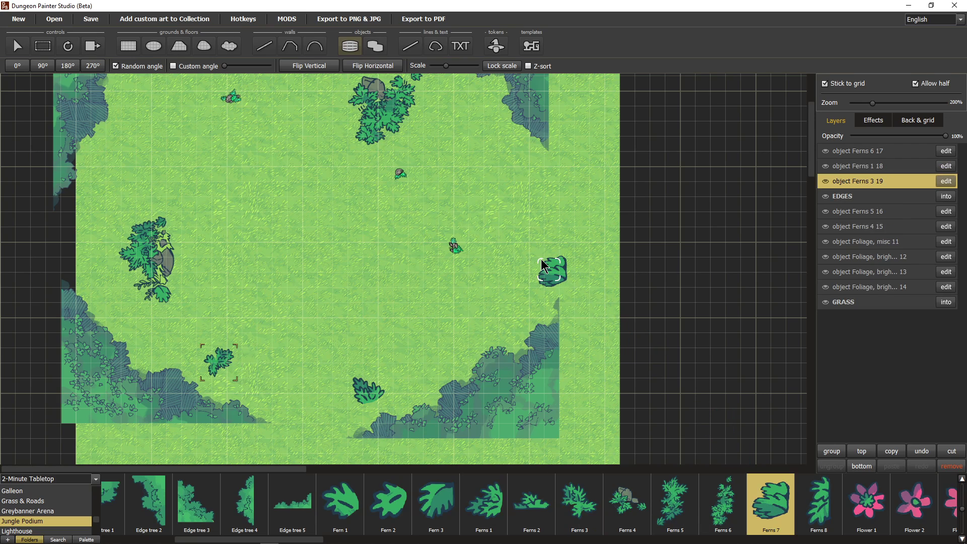
click(553, 272)
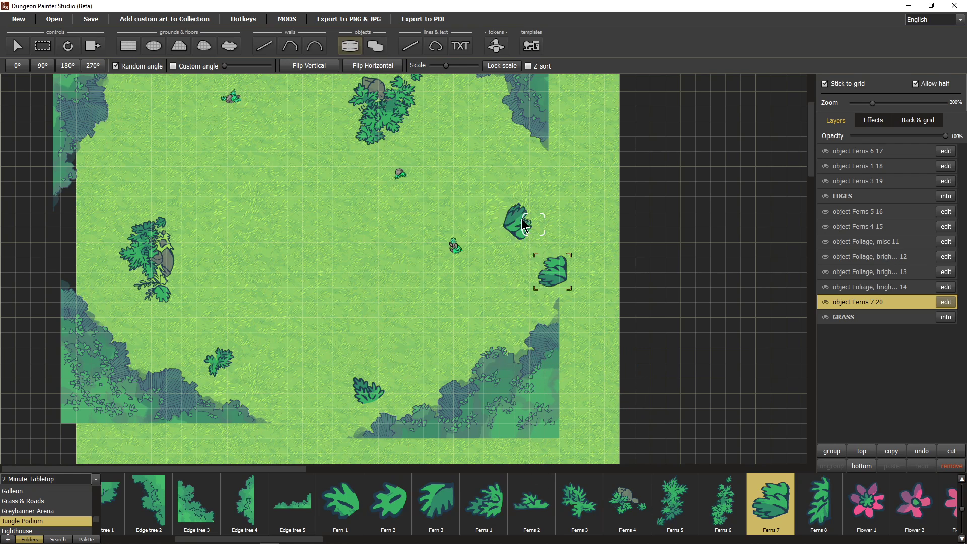
key(ctrl+z)
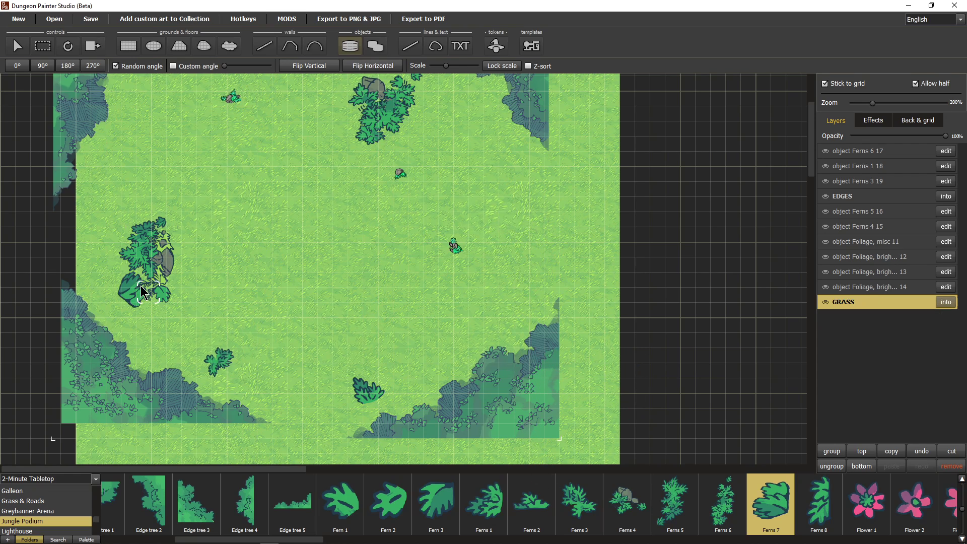
- Place a large bright foliage piece at 0° beside the small rocky foliage near the centre and a medium bright one over the Ferns 3 piece
drag(78, 247, 65, 324)
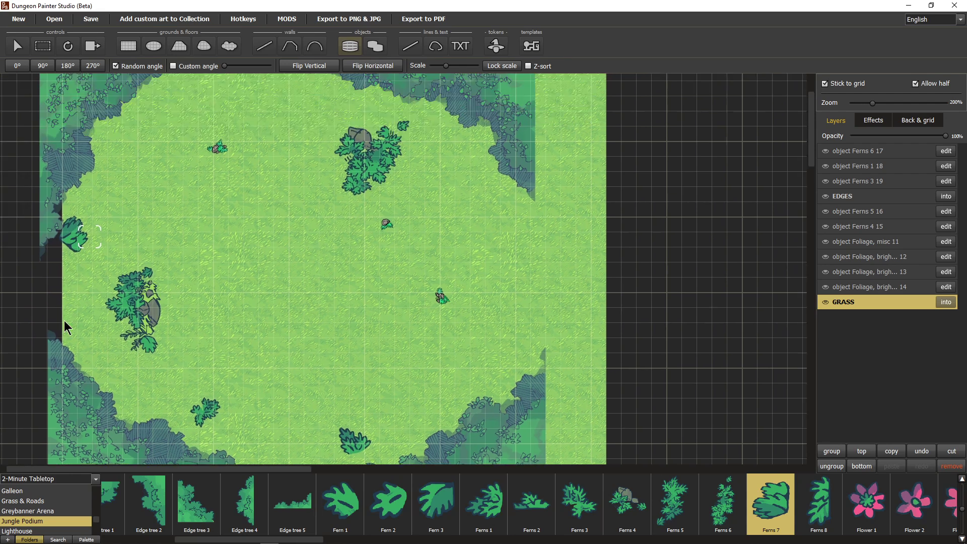
click(662, 541)
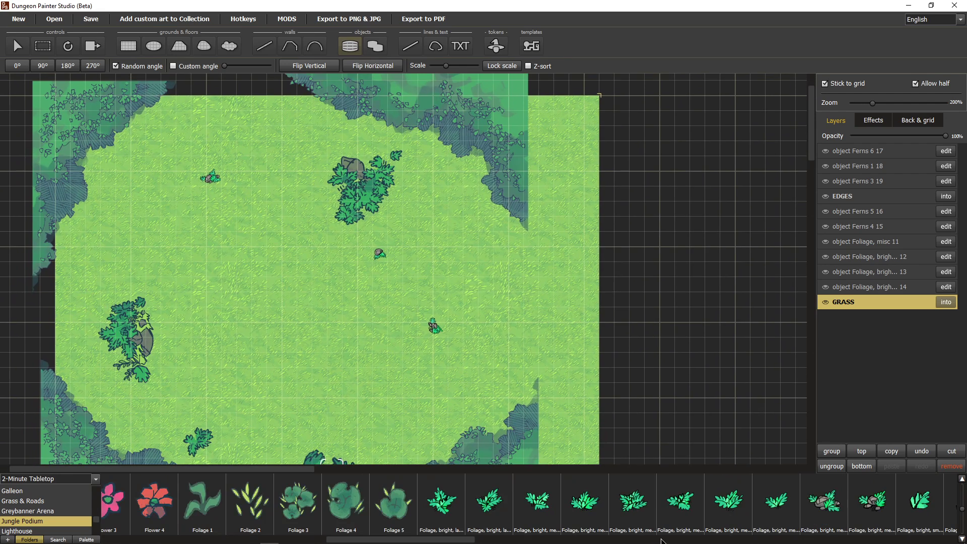
click(451, 513)
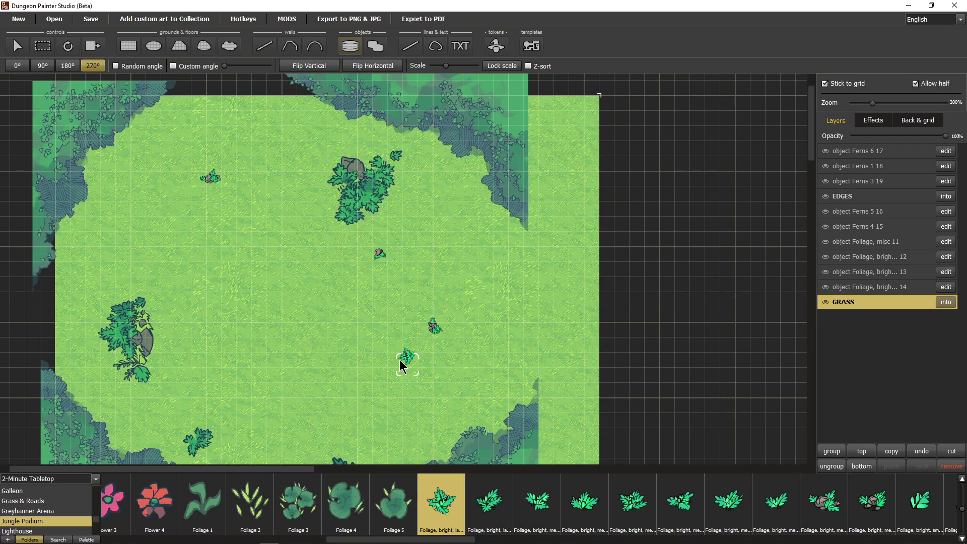
key(0)
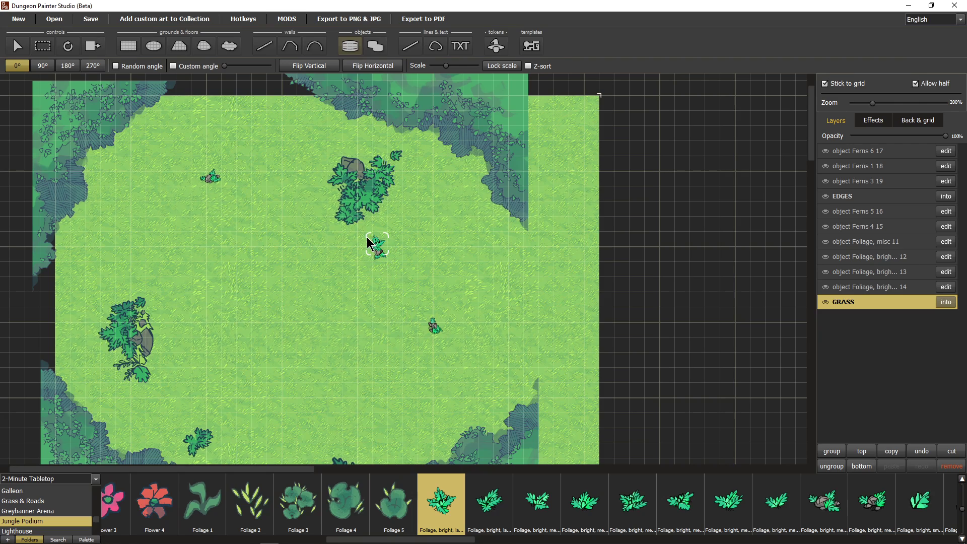
click(364, 247)
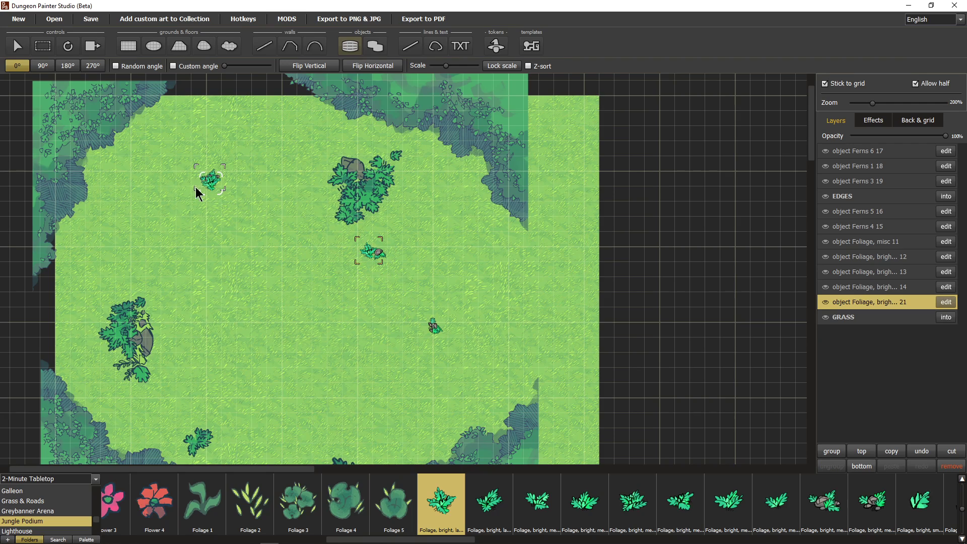
click(538, 510)
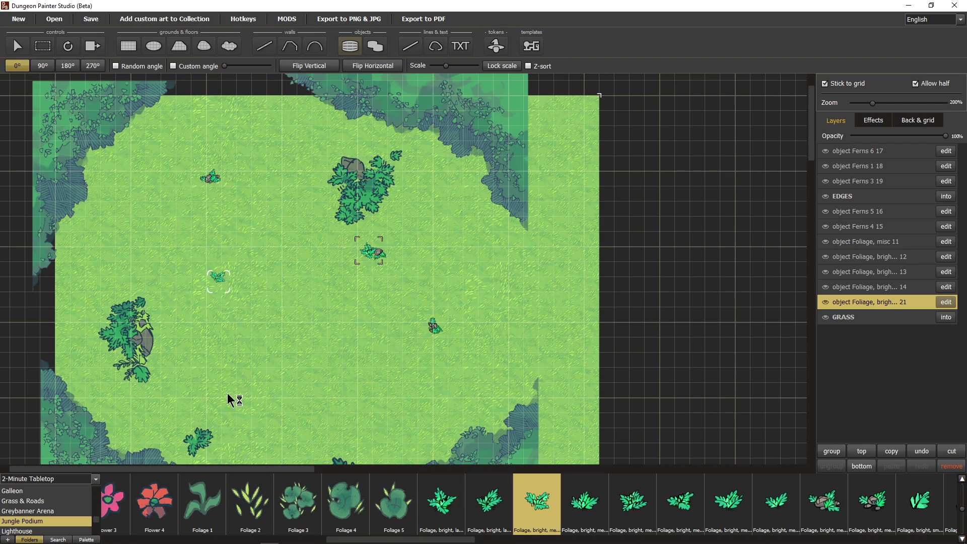
click(187, 438)
- Choose the large Lotus flower piece, shrink it to a small fraction of its size and lock the scale
scroll(305, 334, down, 3)
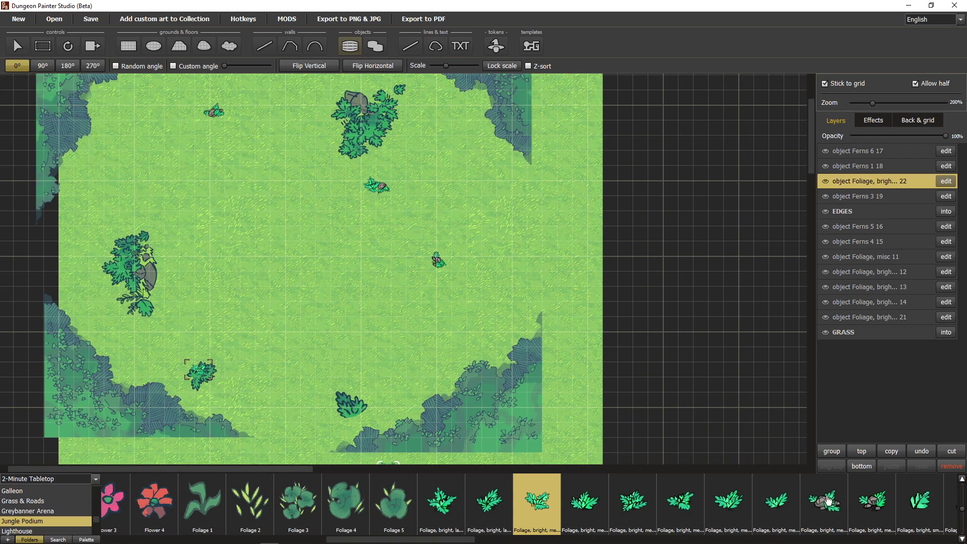
click(874, 541)
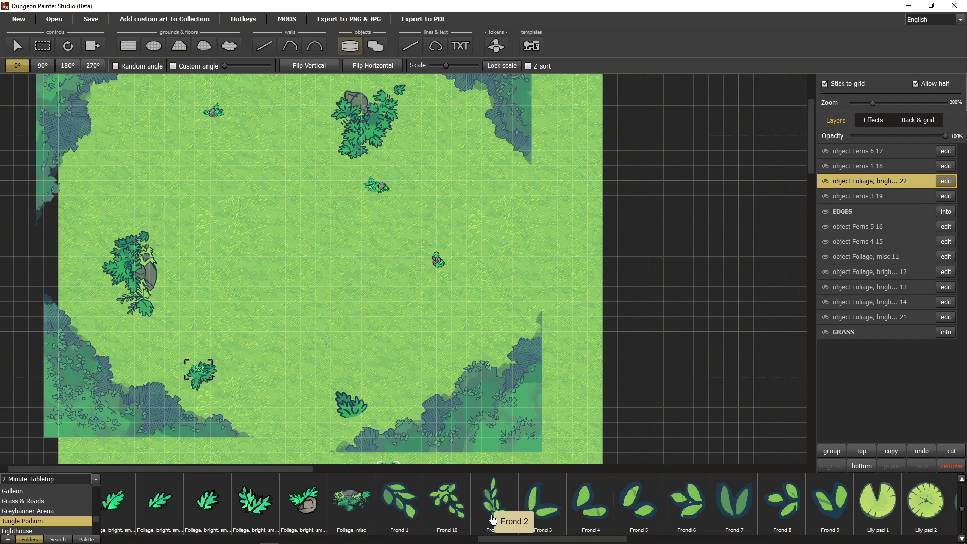
scroll(509, 543, down, 3)
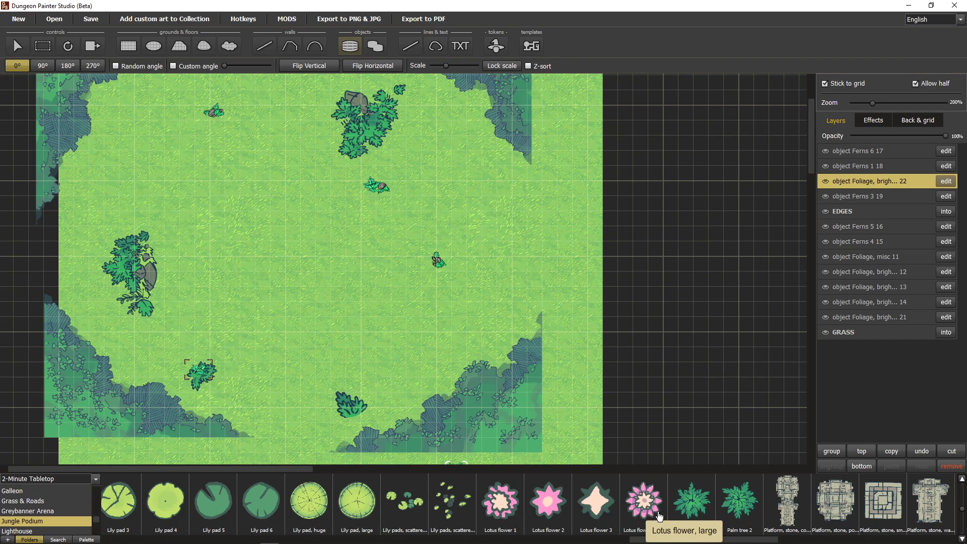
click(643, 506)
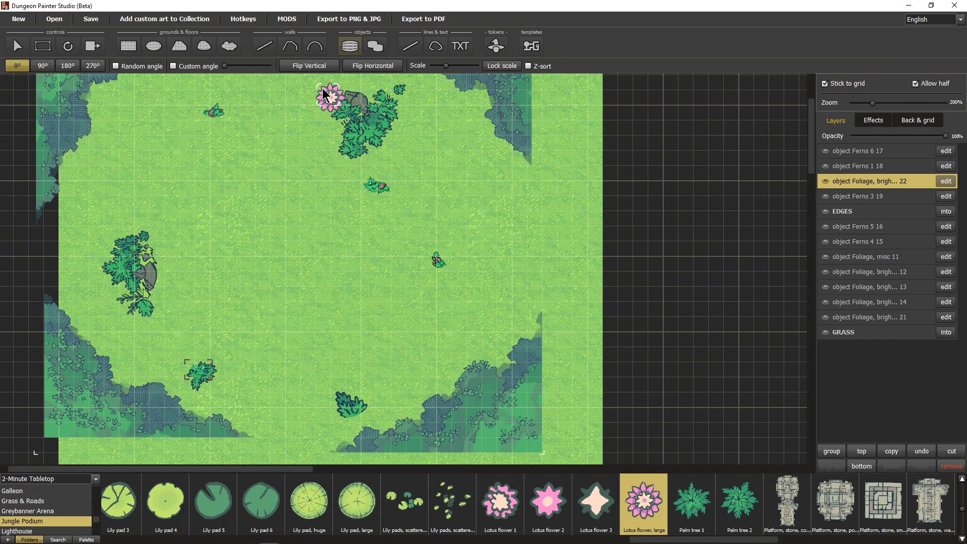
drag(448, 65, 436, 68)
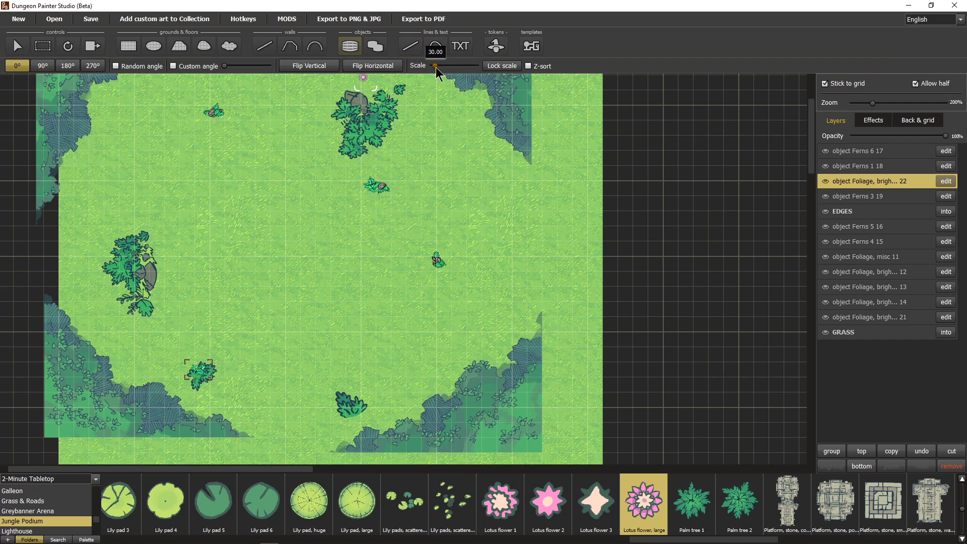
click(502, 66)
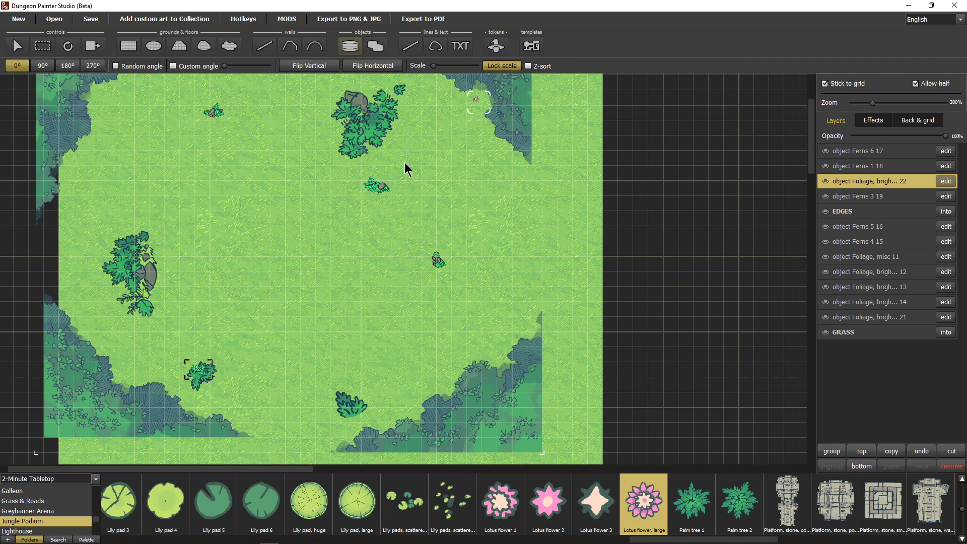
- Place the flower on the western cluster and, with grid snapping off, on the Ferns 3 piece, and bring both flower layers to the top
click(124, 297)
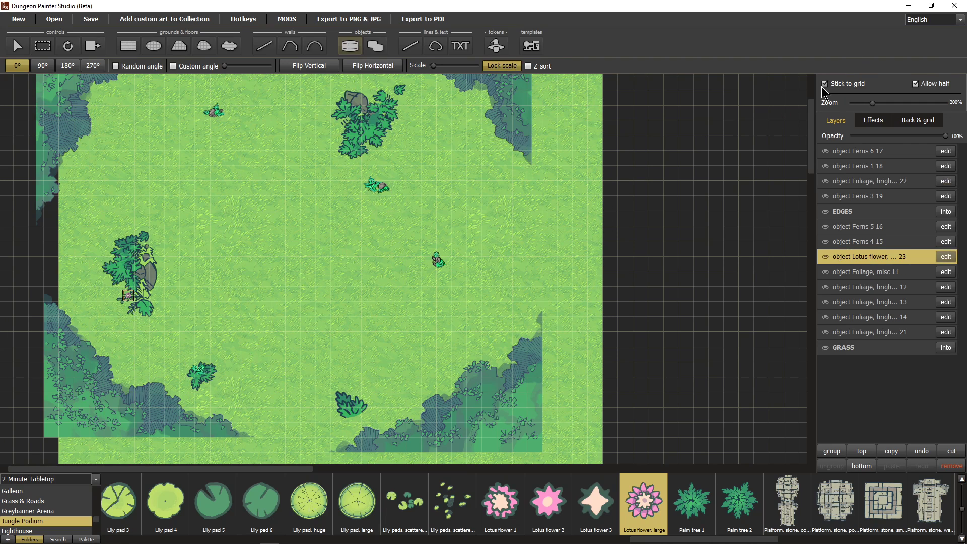
click(191, 375)
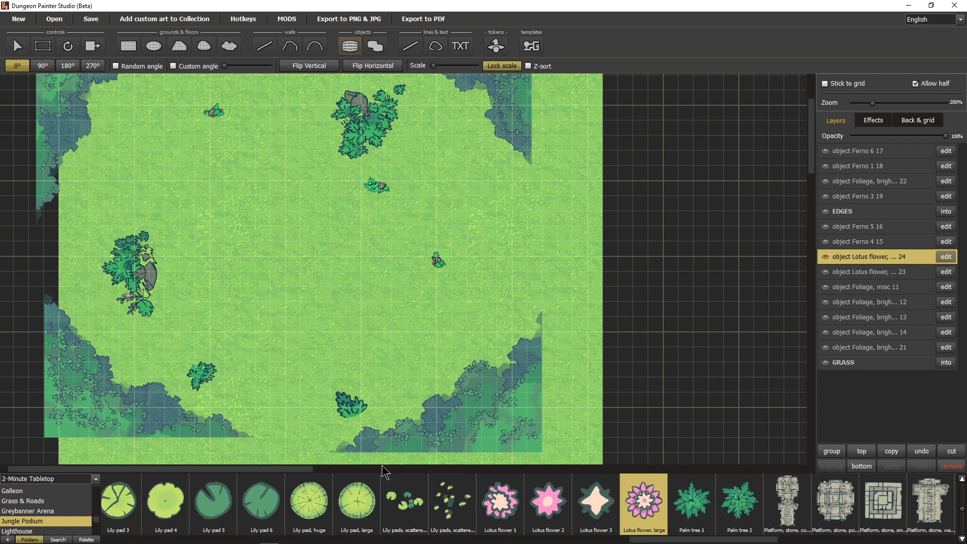
shift+click(879, 272)
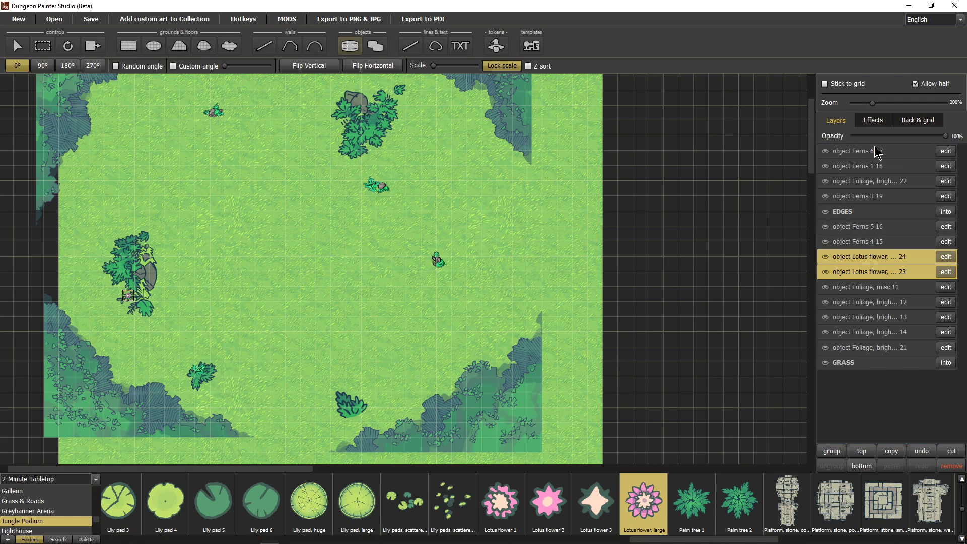
drag(859, 257, 864, 147)
- Select all the fern and foliage layers, leaving out the lotus flowers, and group them between EDGES and GRASS
click(859, 183)
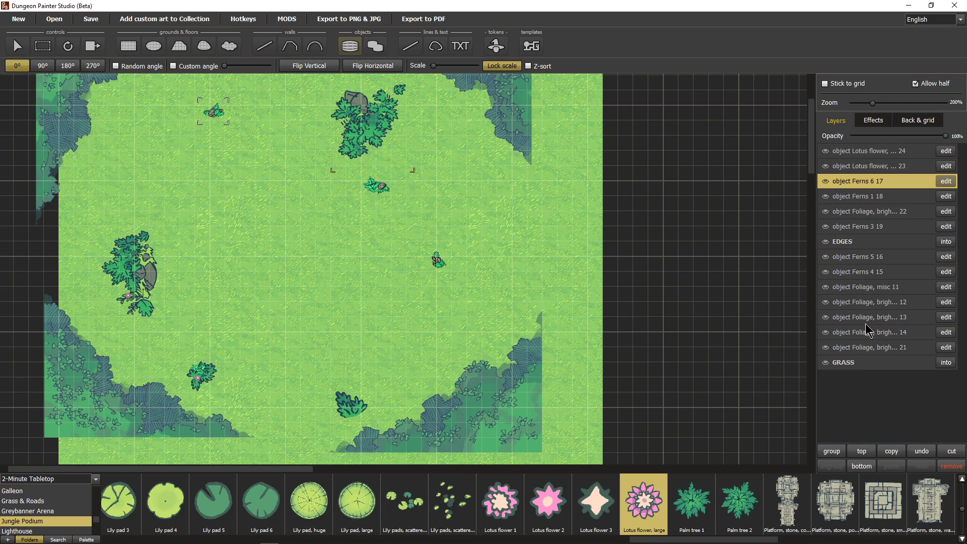
click(865, 351)
shift+click(855, 258)
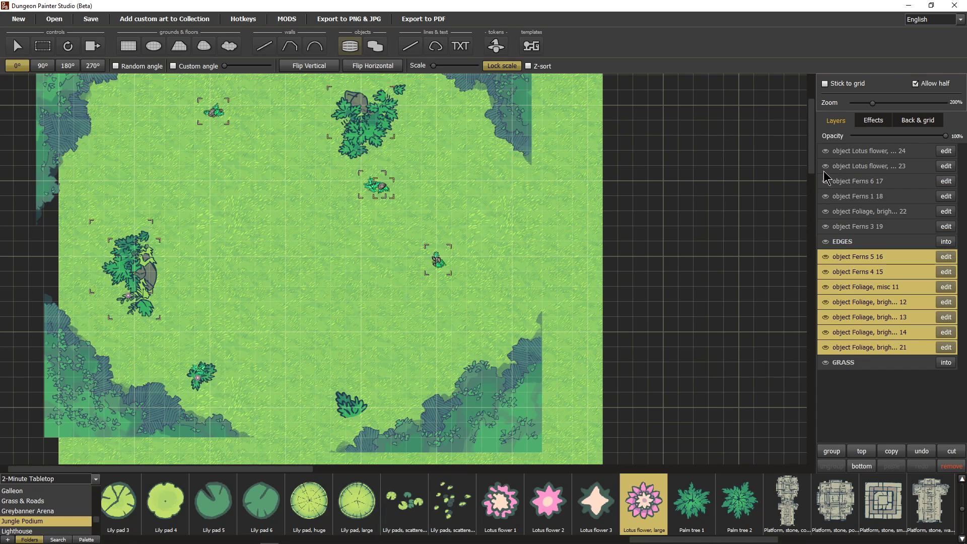
ctrl+click(865, 183)
ctrl+click(863, 197)
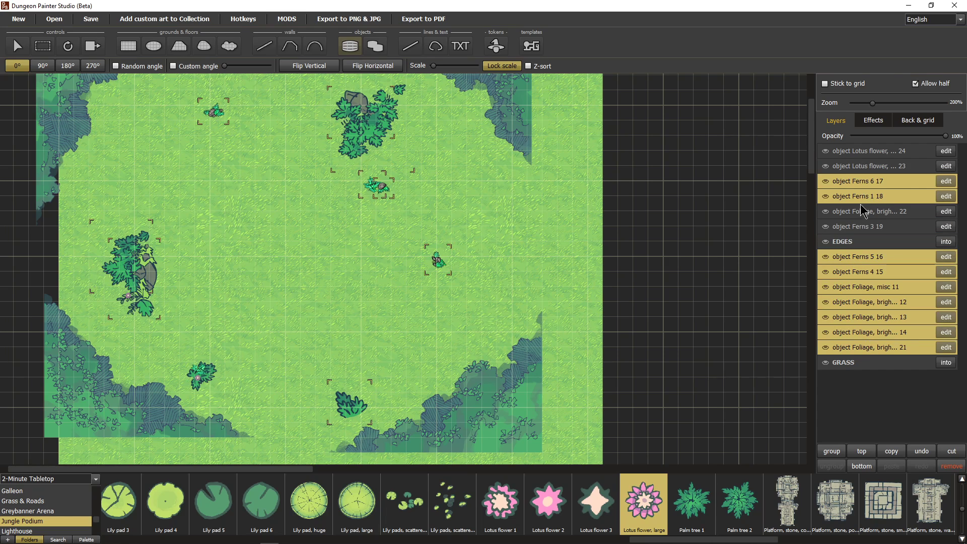
ctrl+click(862, 212)
ctrl+click(859, 227)
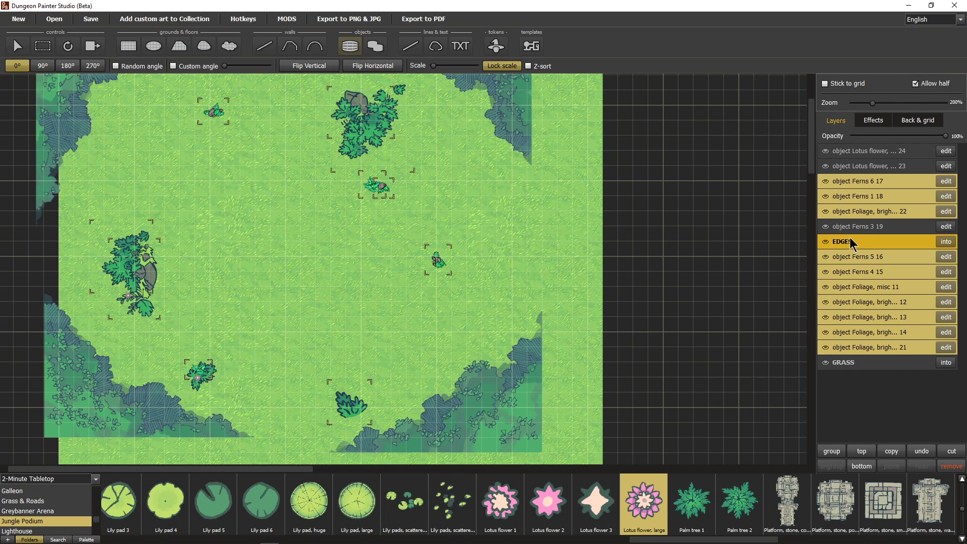
click(832, 452)
- Rename the new fern and foliage group FOILAGE
double_click(854, 197)
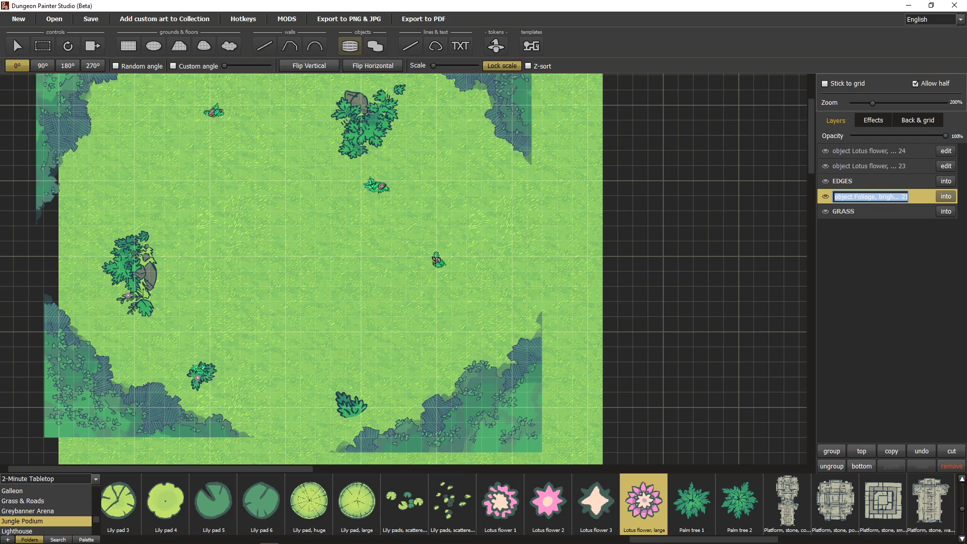
text(FOILAGE)
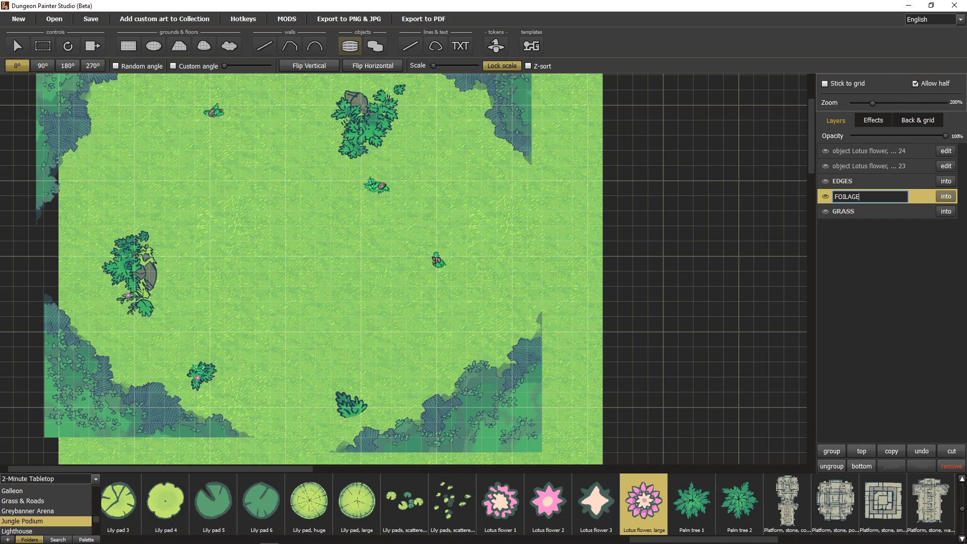
key(Return)
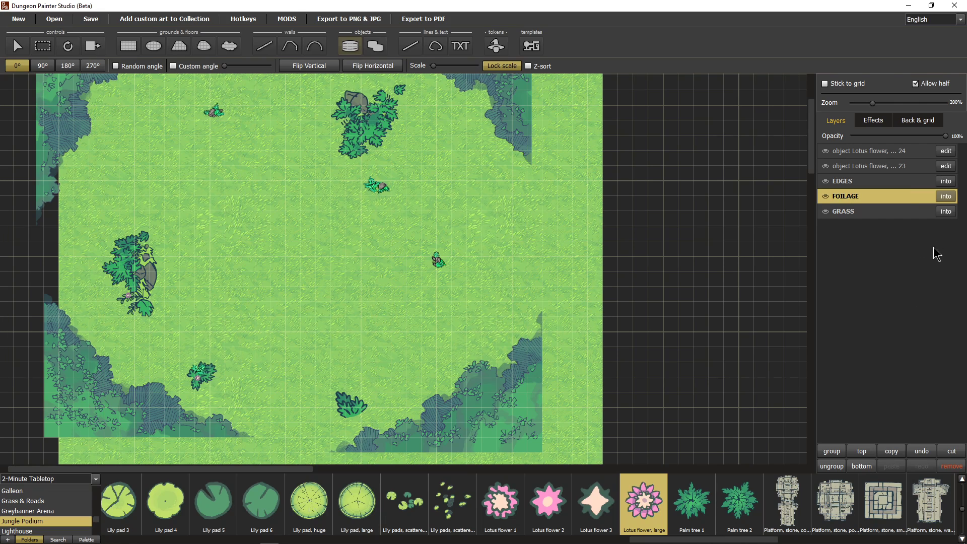
- Place three small Lotus flower 1 pieces on the northern fern and rock cluster, with their layers above the EDGES group
click(871, 151)
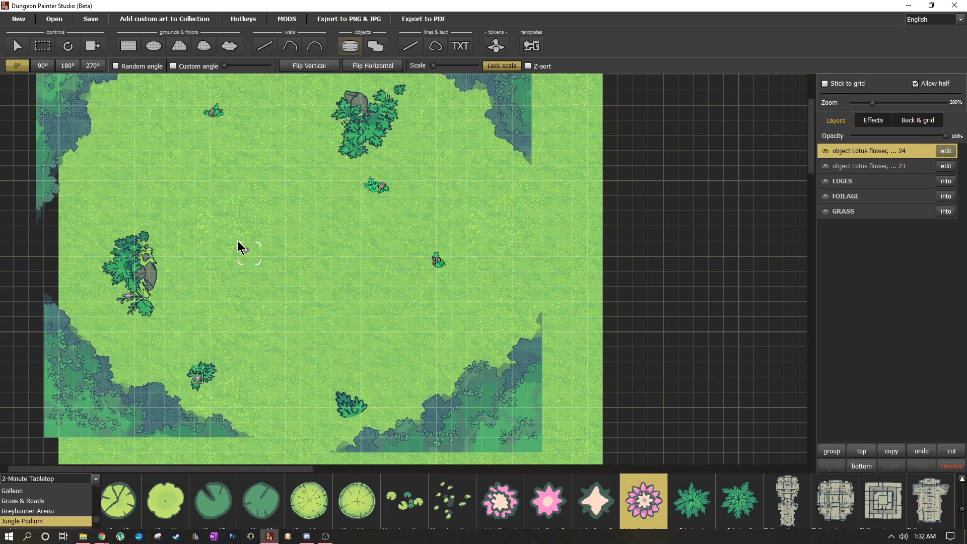
drag(355, 408, 354, 416)
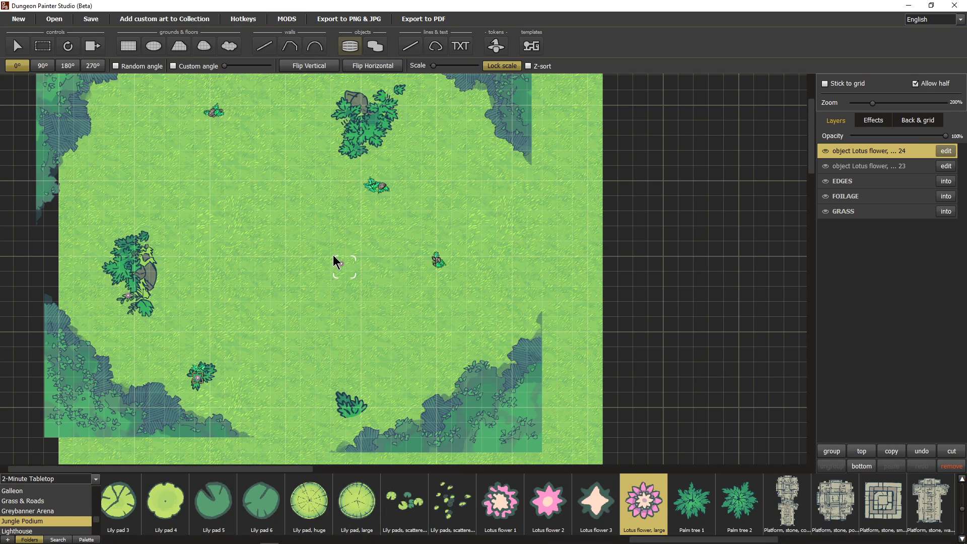
click(515, 511)
scroll(335, 353, up, 3)
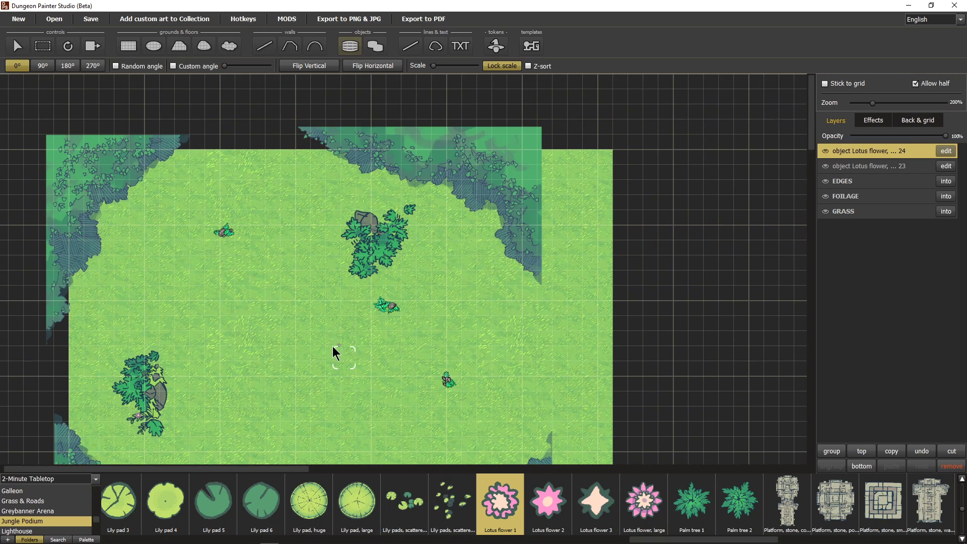
click(352, 228)
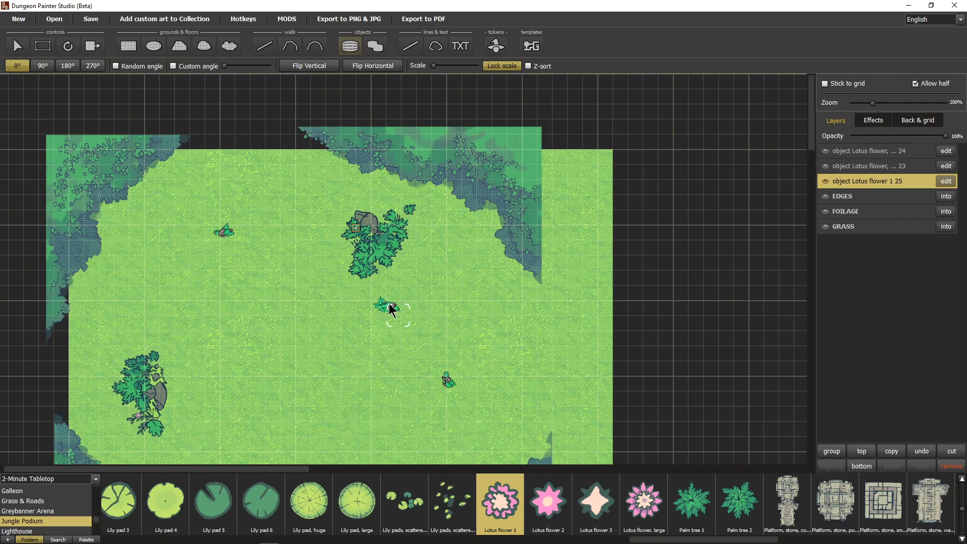
right_click(359, 266)
click(360, 266)
click(392, 222)
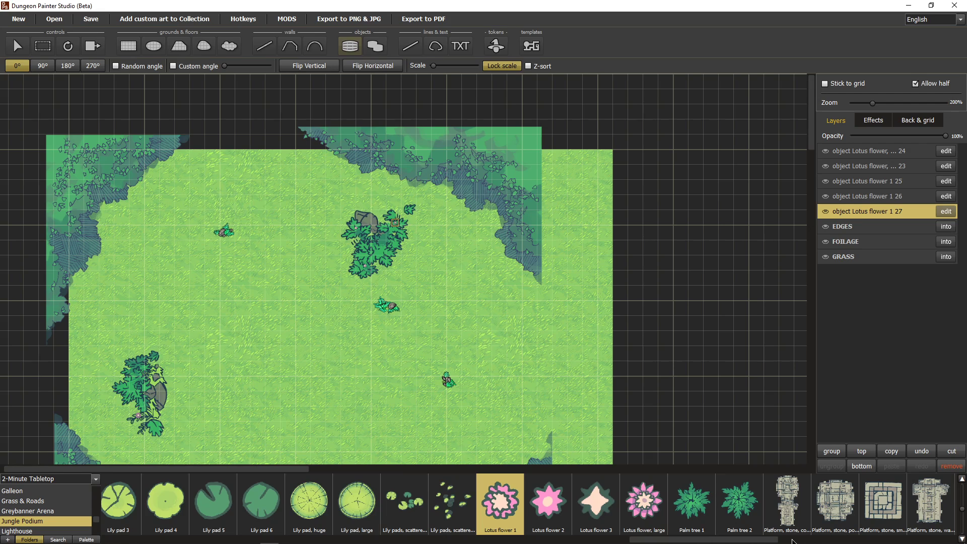
- Choose the Flower 1 piece and place it on the western fern cluster and on the small northwestern foliage
drag(793, 542, 330, 529)
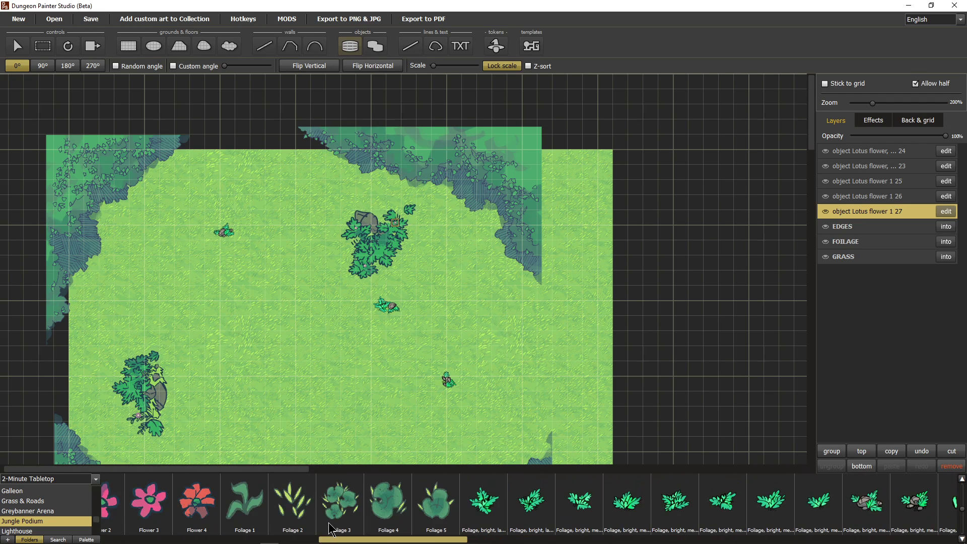
scroll(330, 509, up, 5)
click(386, 506)
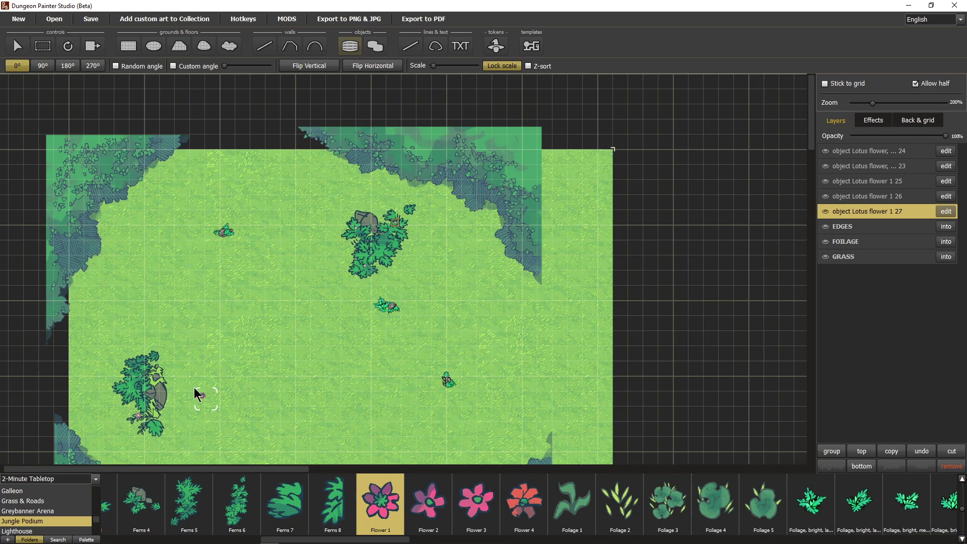
scroll(198, 373, down, 2)
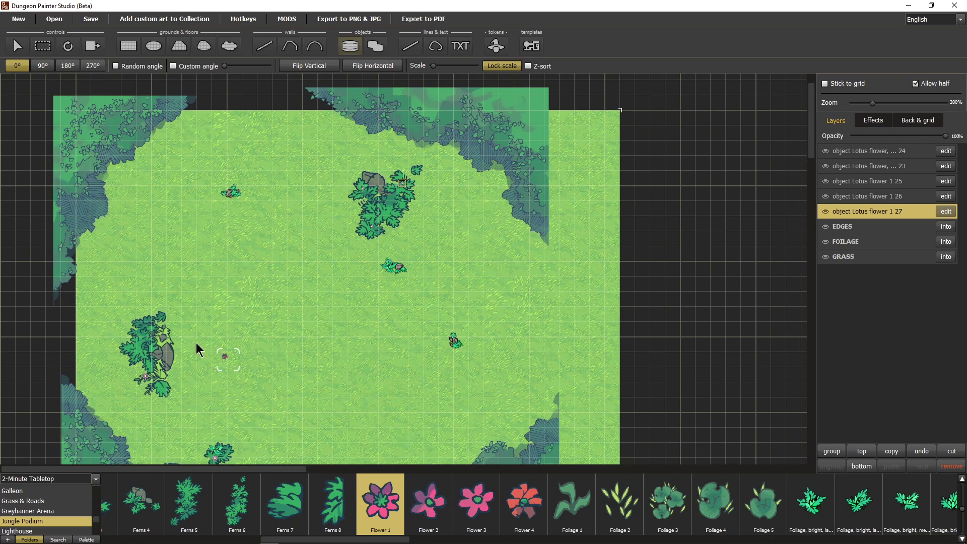
click(135, 350)
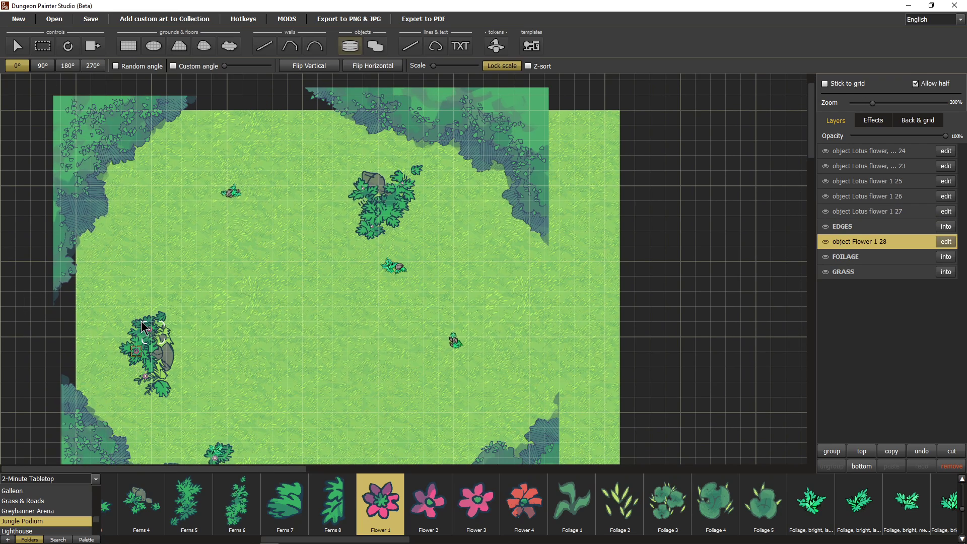
click(225, 190)
click(225, 190)
scroll(378, 428, down, 1)
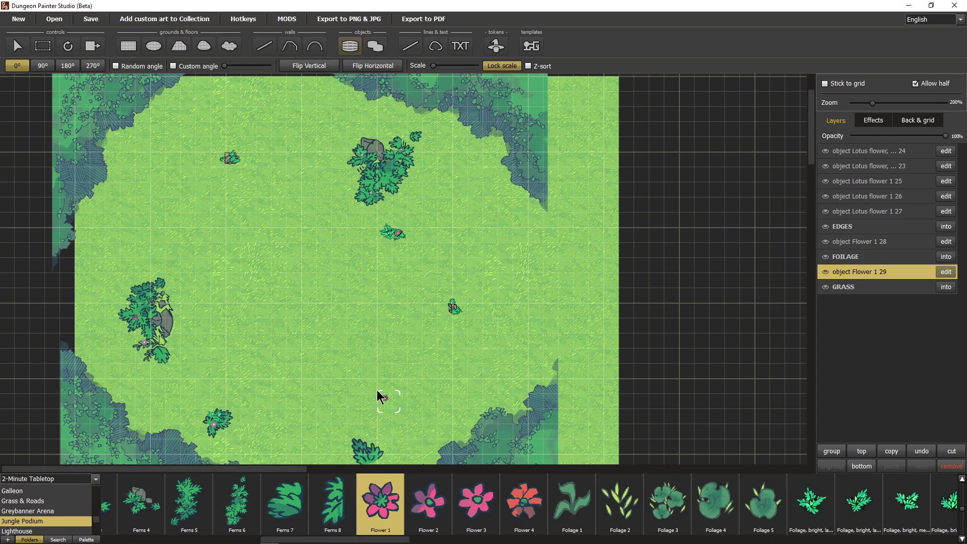
- Move both Flower 1 layers above the EDGES group and place another Flower 1 on the southern fern
ctrl+click(864, 243)
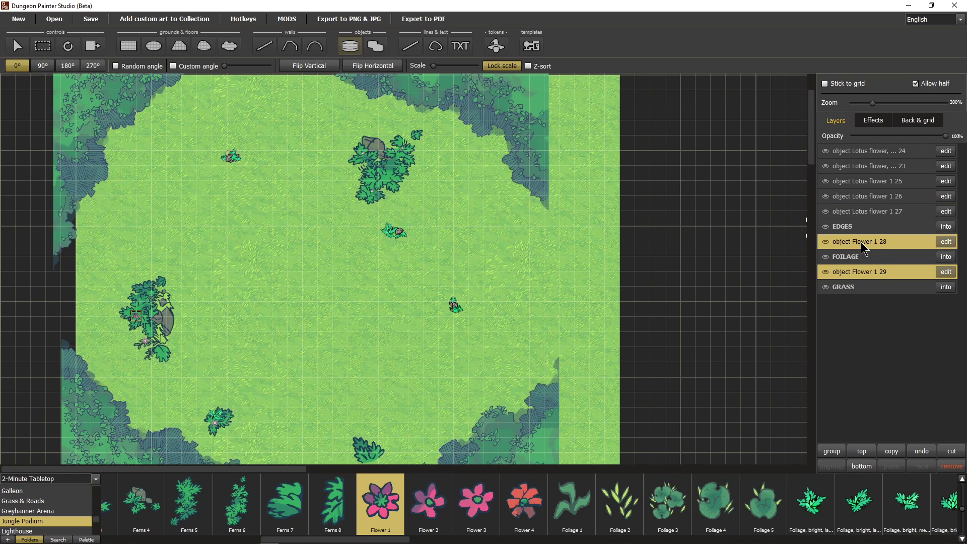
drag(864, 242, 867, 227)
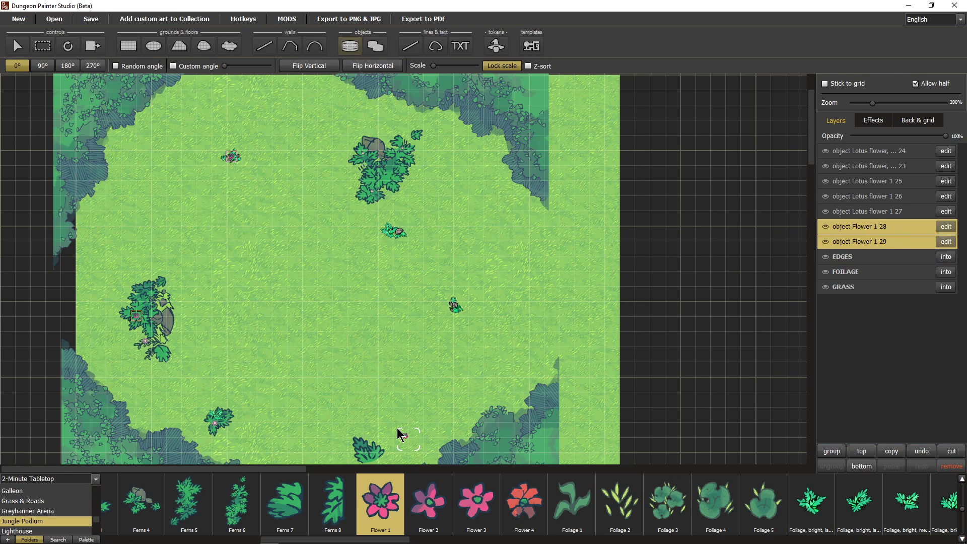
scroll(399, 434, down, 2)
drag(340, 387, 358, 391)
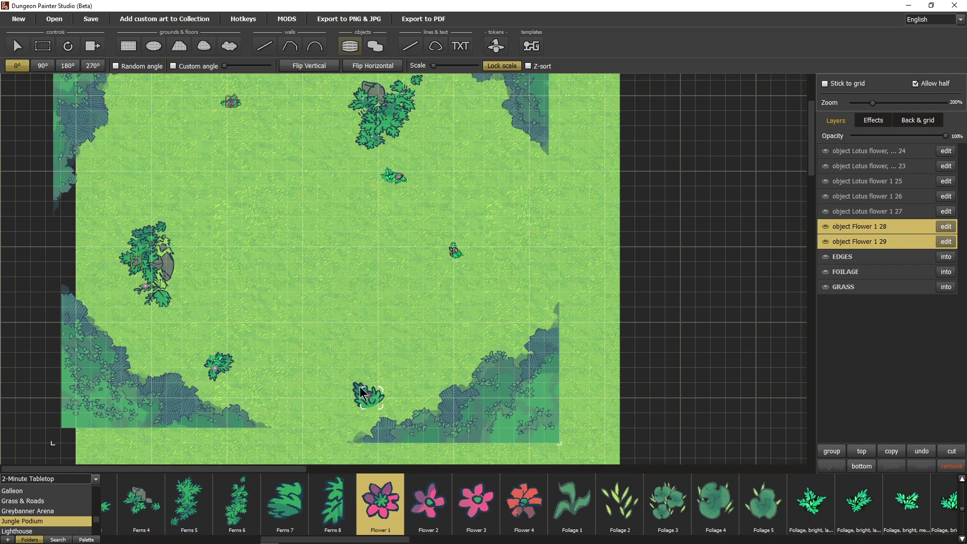
click(362, 392)
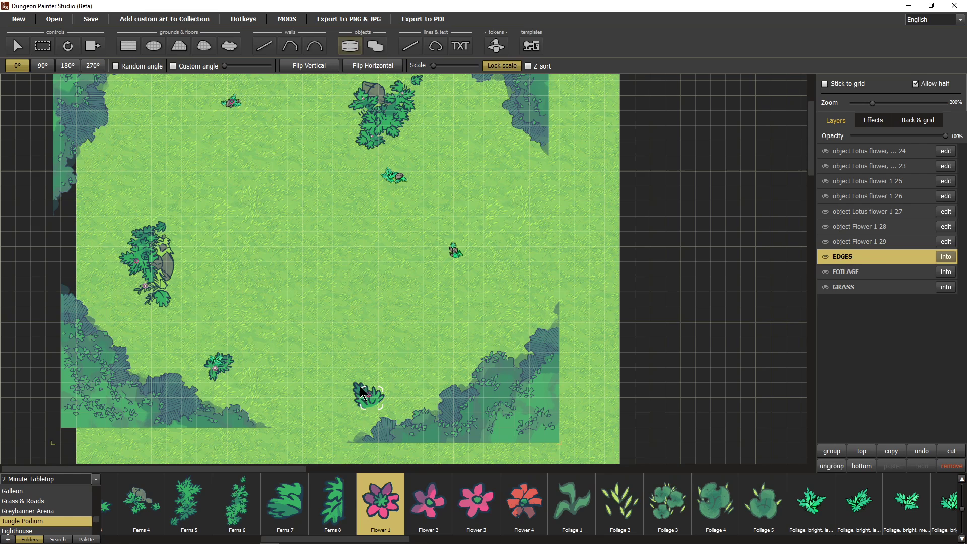
- Place Flower 4 on the small foliage below the northern cluster and on that cluster, keeping both flower layers above EDGES
click(519, 518)
scroll(416, 239, up, 5)
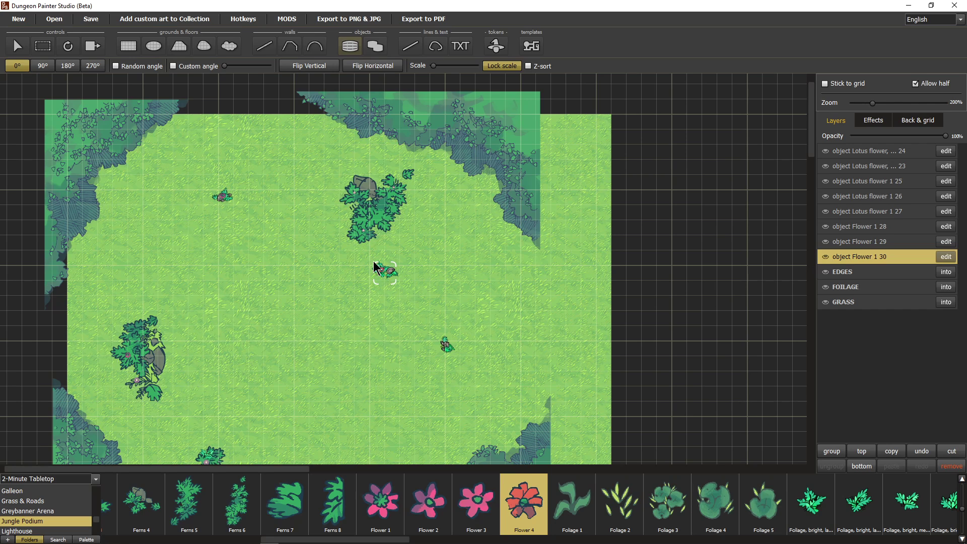
click(376, 267)
scroll(383, 393, down, 4)
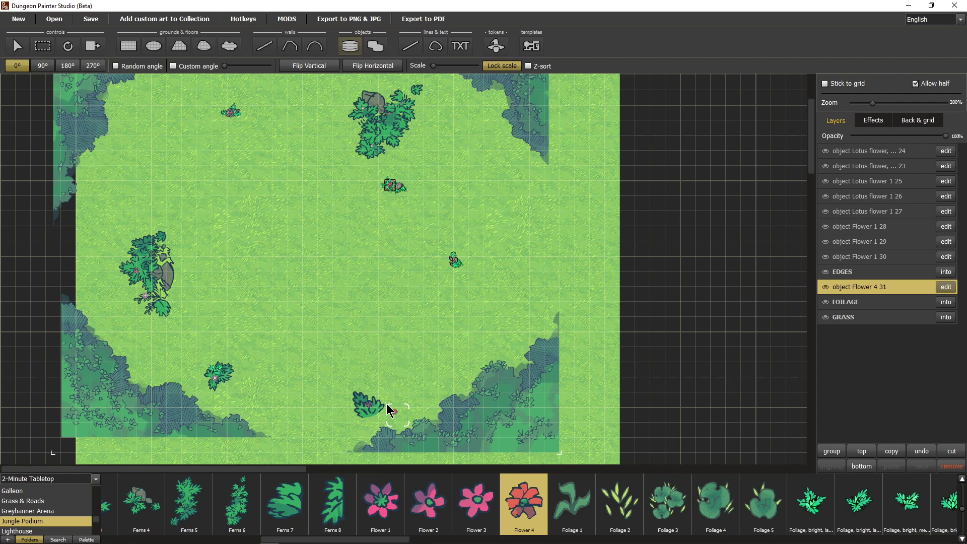
scroll(272, 383, up, 6)
scroll(272, 413, down, 3)
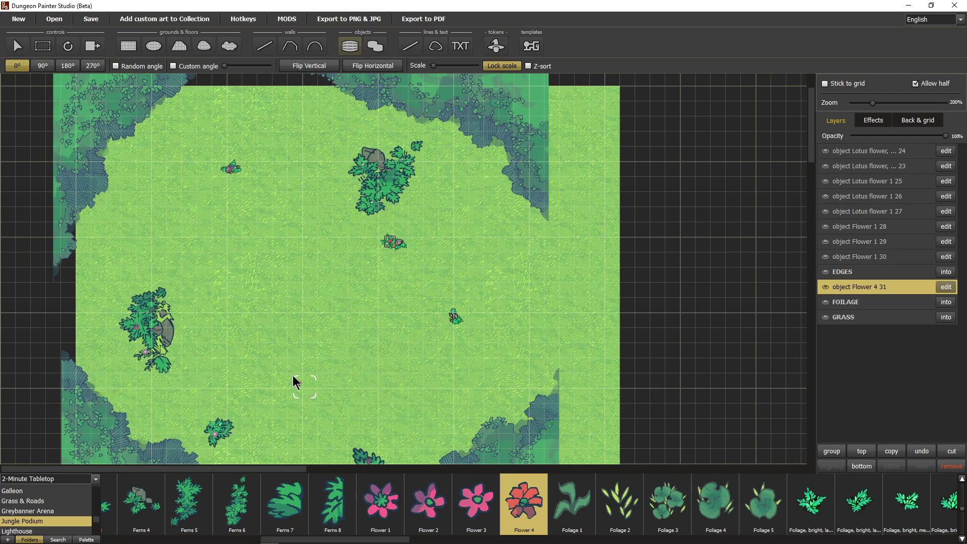
click(371, 173)
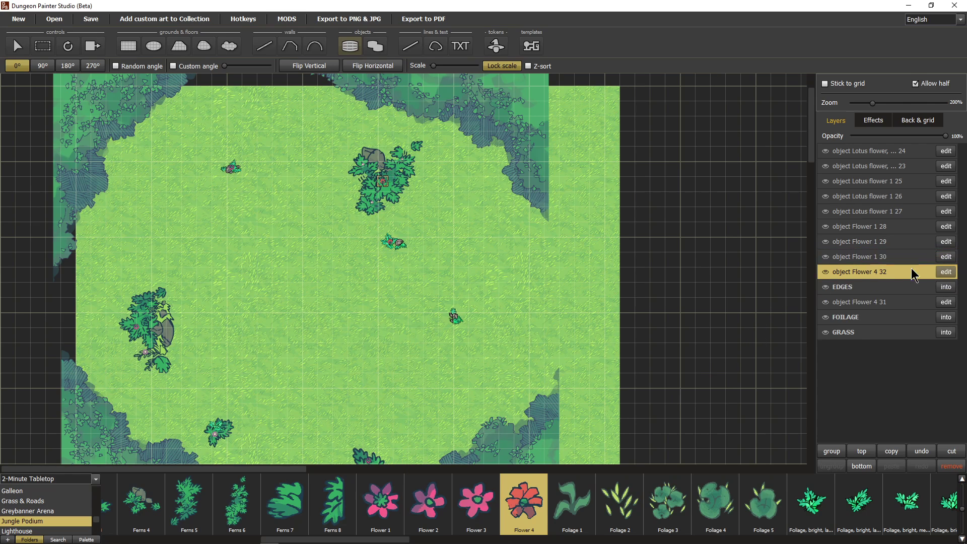
click(886, 302)
drag(884, 302, 882, 272)
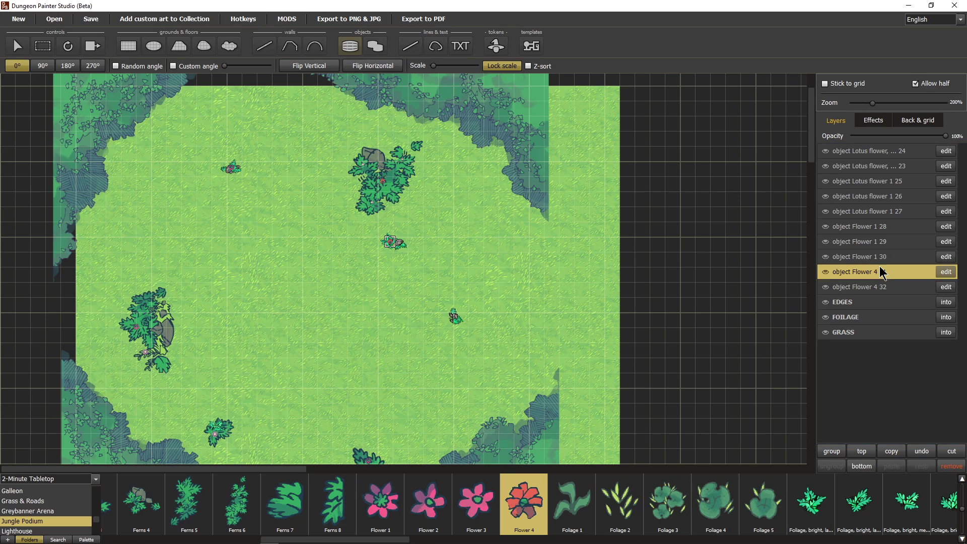
- Choose Foliage 1, enlarge its scale slightly and place three pieces on open grass in the southeast, west and north of the clearing
click(572, 501)
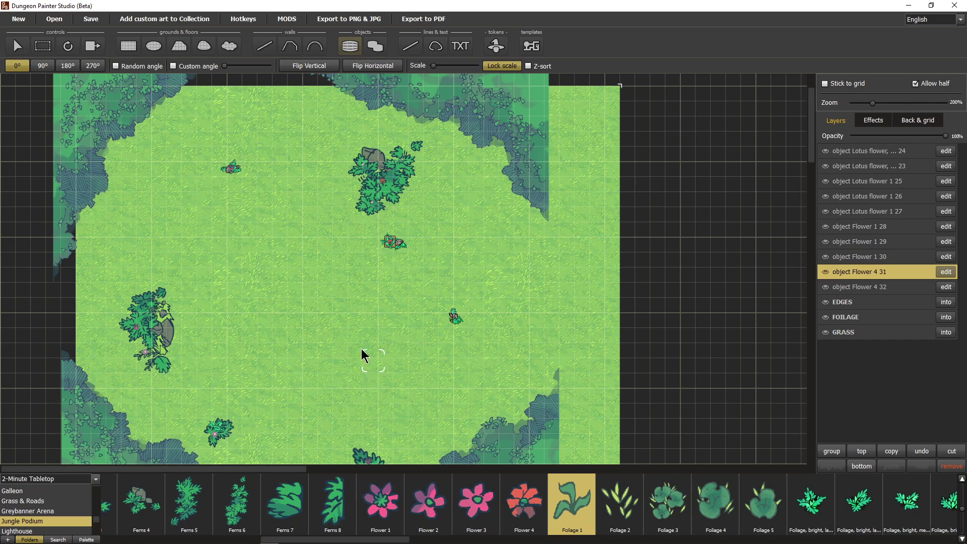
drag(434, 66, 450, 76)
click(404, 408)
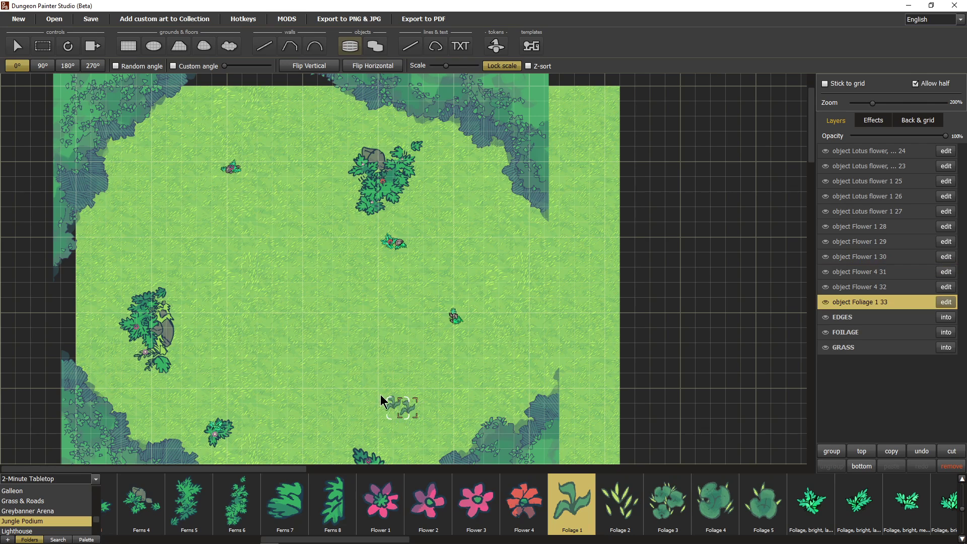
click(172, 237)
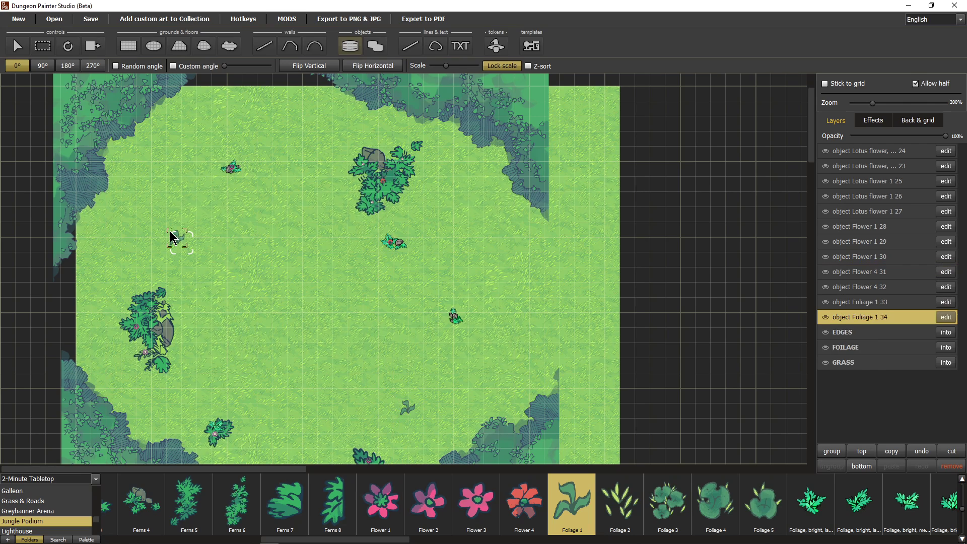
click(310, 206)
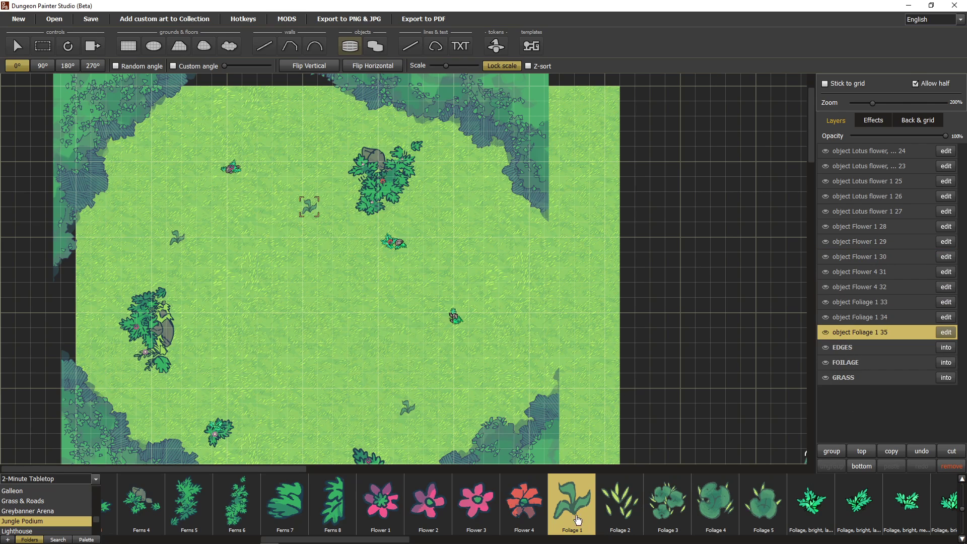
- Choose Flower 3, shrink it to a small fraction of its size and place one on each Foliage 1 piece
click(477, 514)
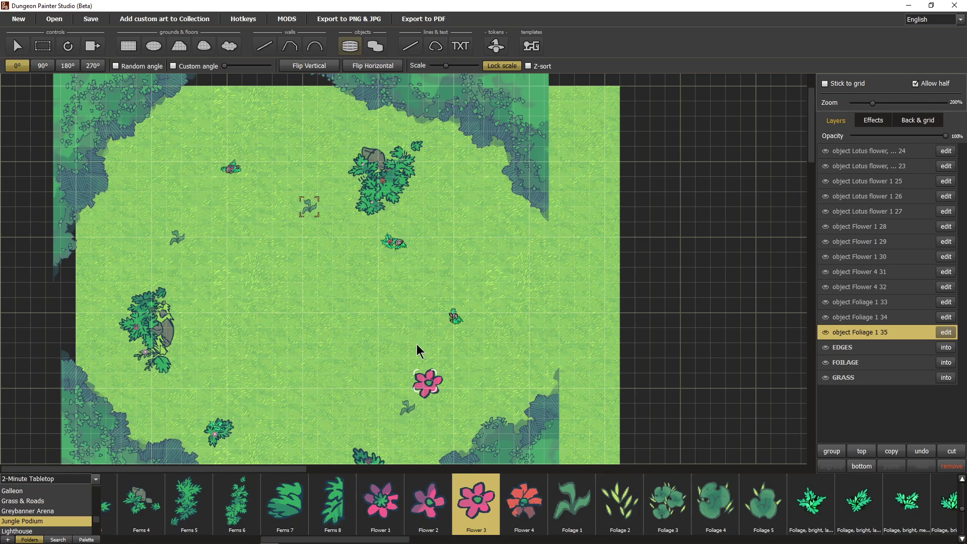
drag(446, 66, 436, 66)
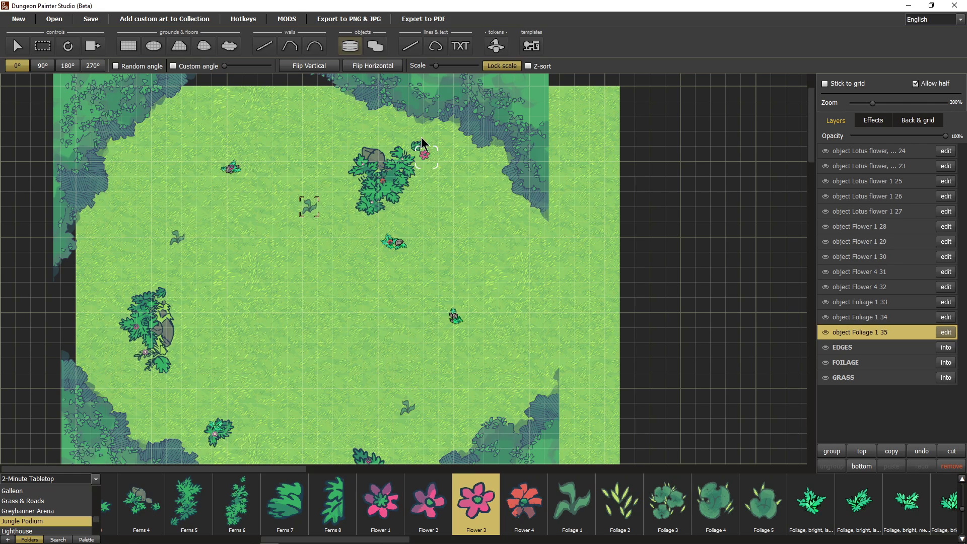
drag(436, 66, 434, 66)
click(399, 401)
click(276, 319)
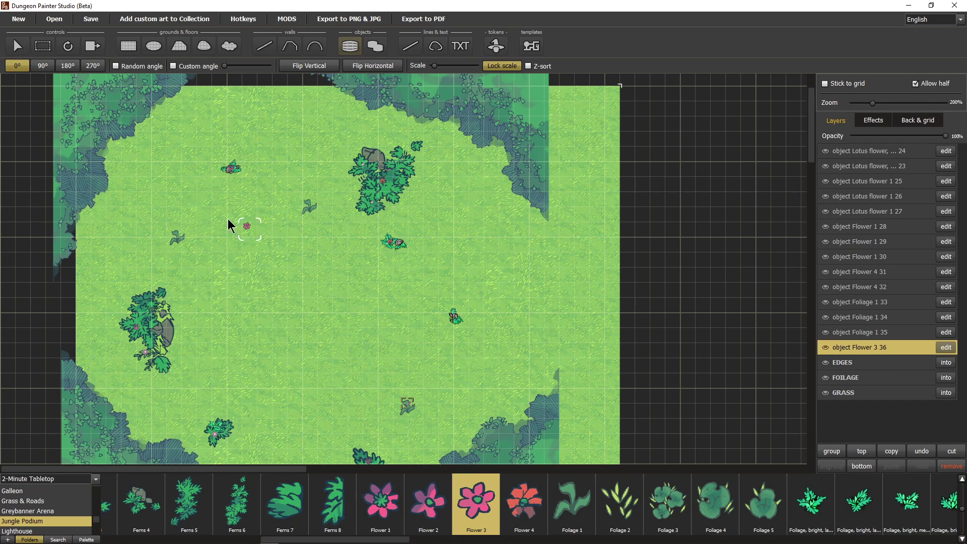
click(170, 231)
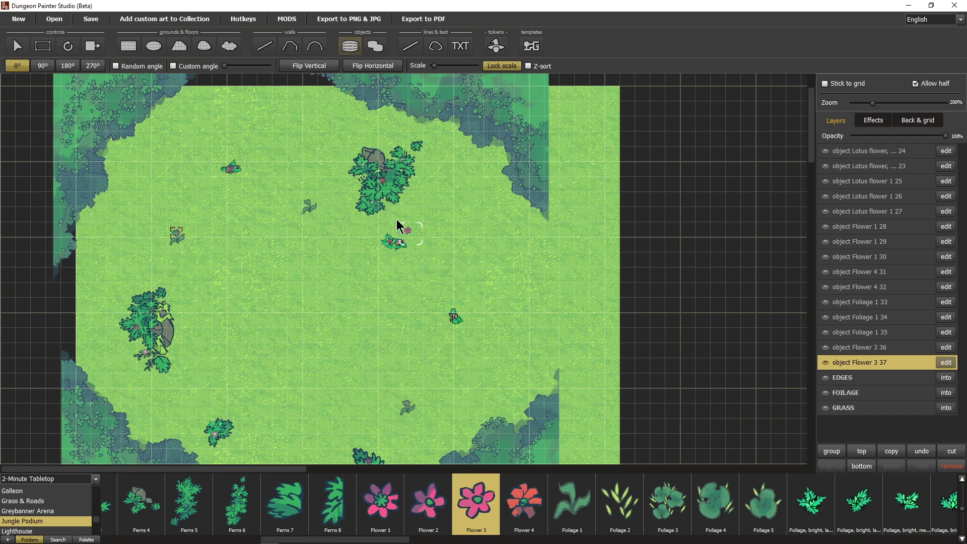
click(301, 199)
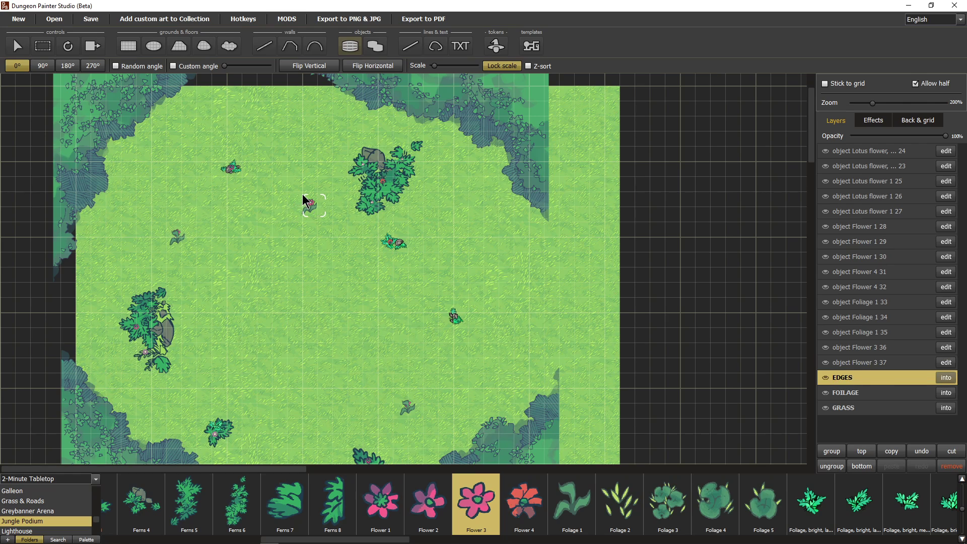
- Select the three Flower 3 layers and bring them to the top of the layer stack
shift+click(863, 364)
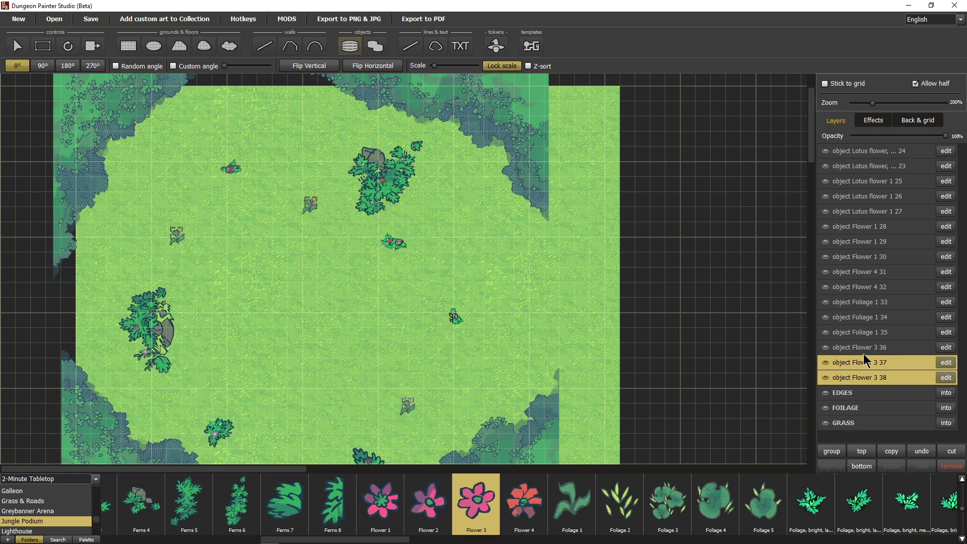
shift+click(866, 348)
click(868, 348)
shift+click(871, 362)
shift+click(867, 378)
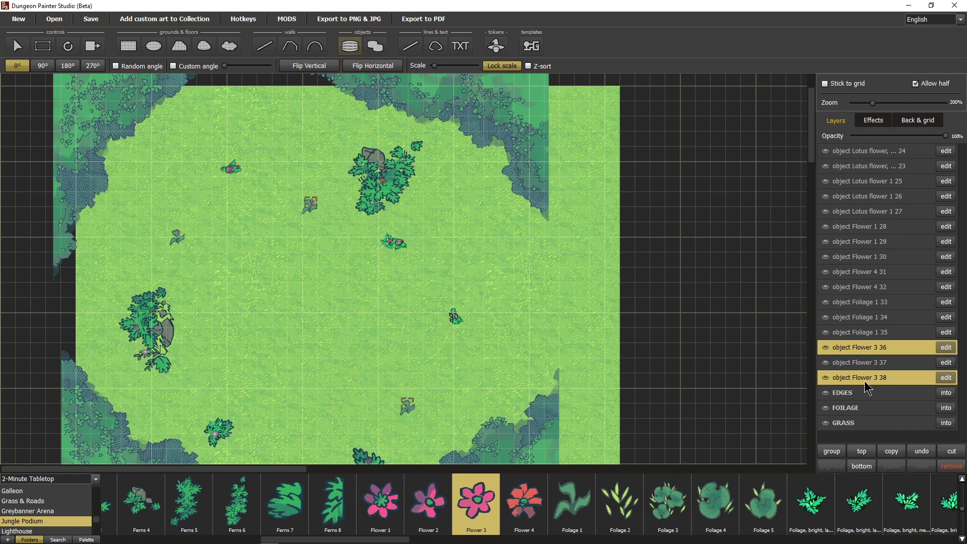
click(860, 459)
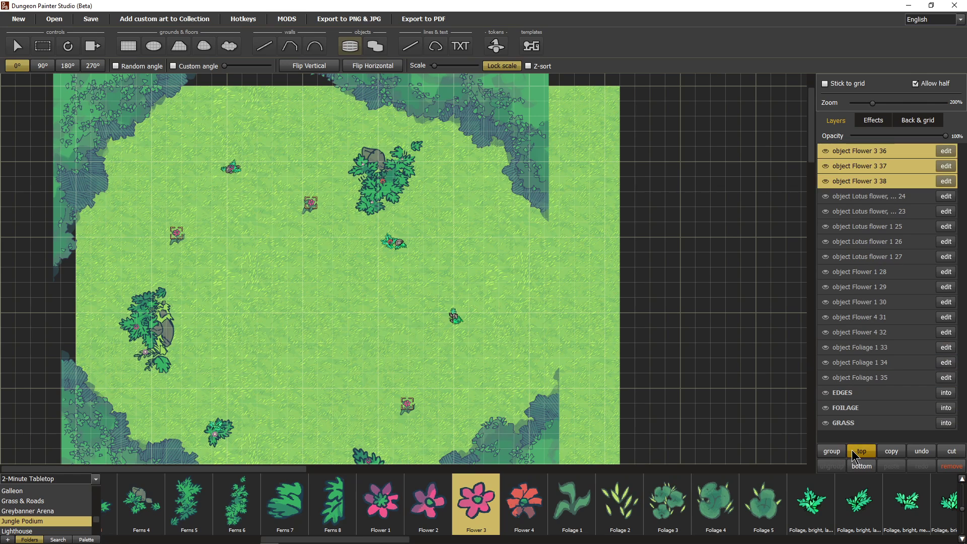
- Group all the loose flower and Foliage 1 layers above EDGES and rename the group FLOWERS
click(872, 152)
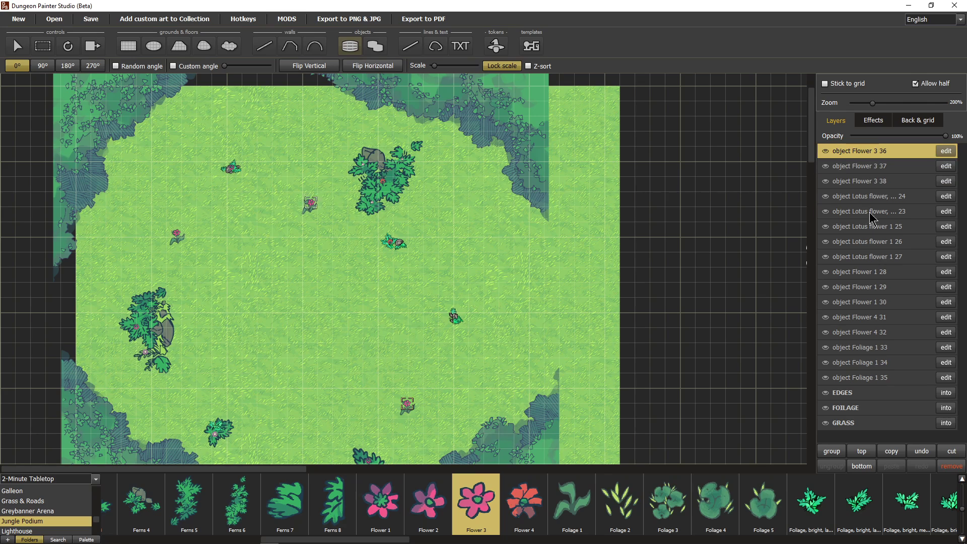
shift+click(874, 378)
click(832, 451)
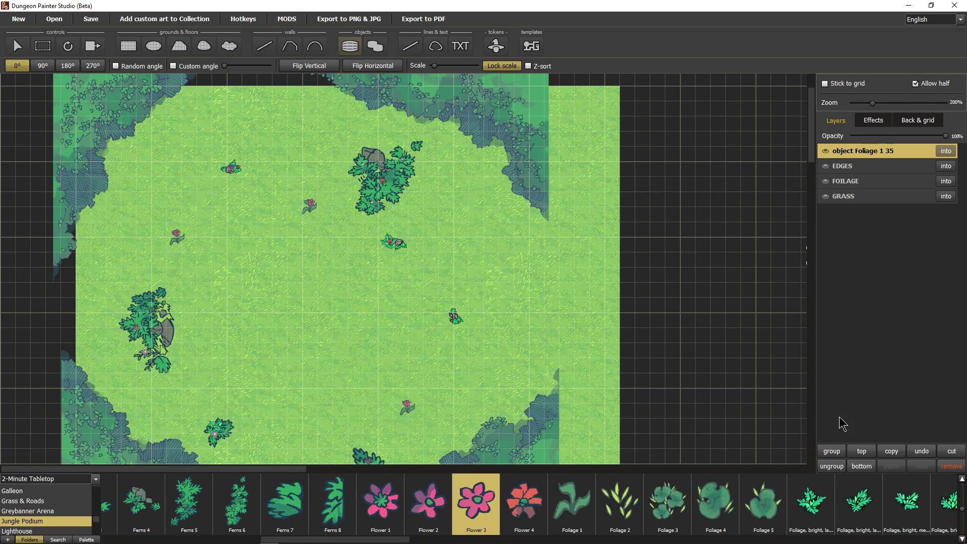
double_click(857, 152)
text(G)
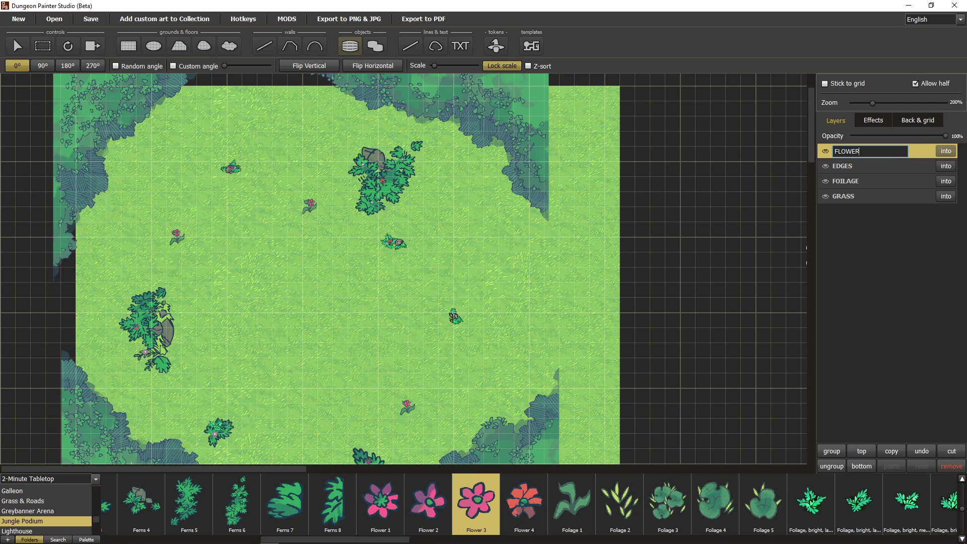
key(Return)
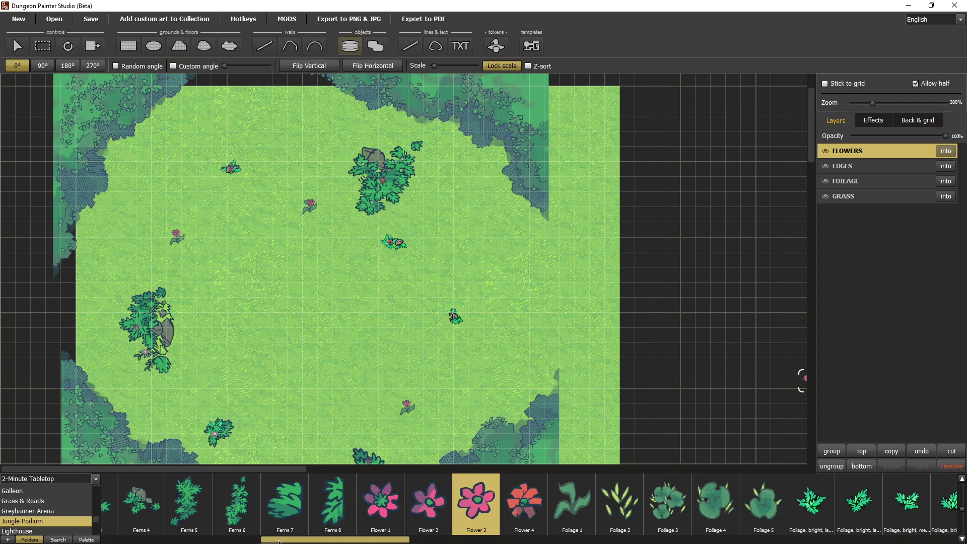
- Choose Palm tree 2 from Jungle Podium, enlarge its scale several times and place one in the northwest of the clearing
drag(279, 542, 688, 538)
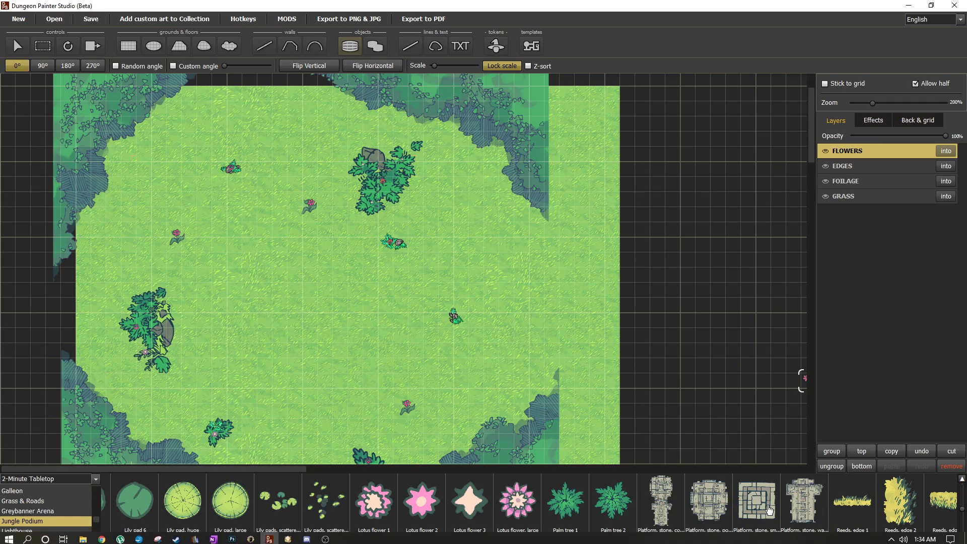
drag(751, 541, 912, 541)
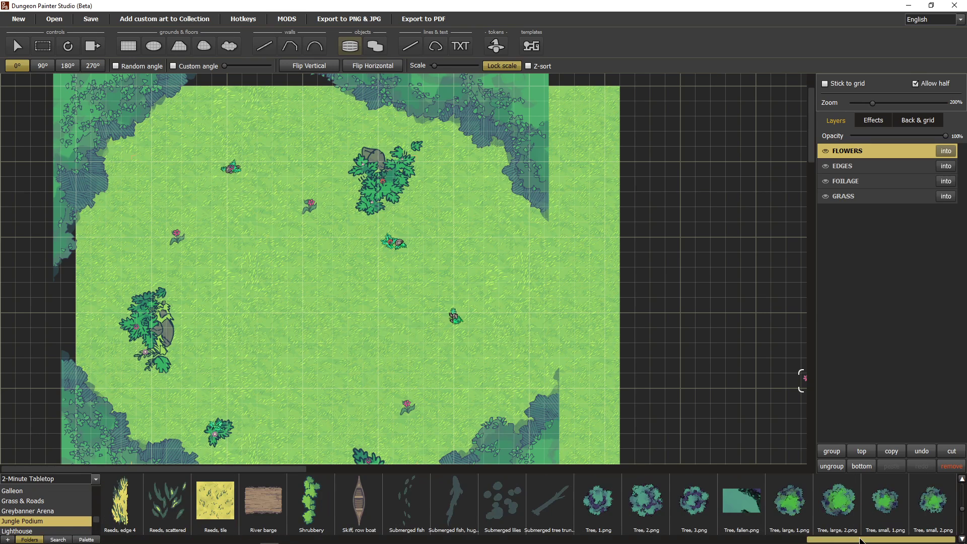
drag(860, 540, 699, 543)
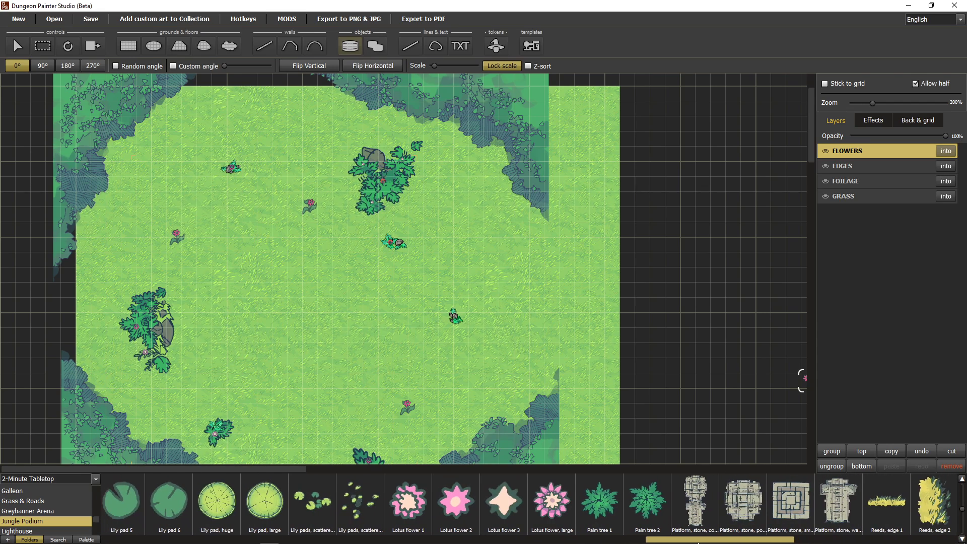
click(637, 500)
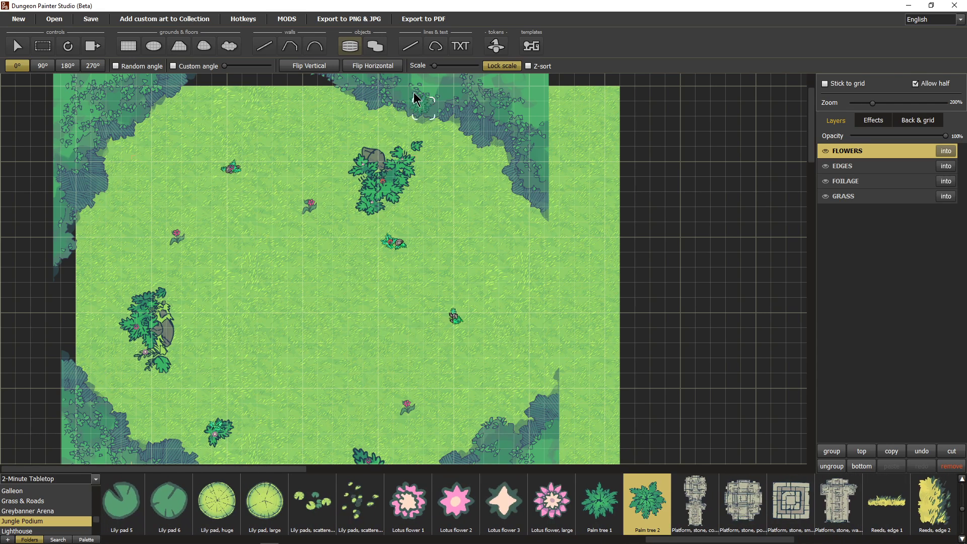
drag(435, 66, 450, 66)
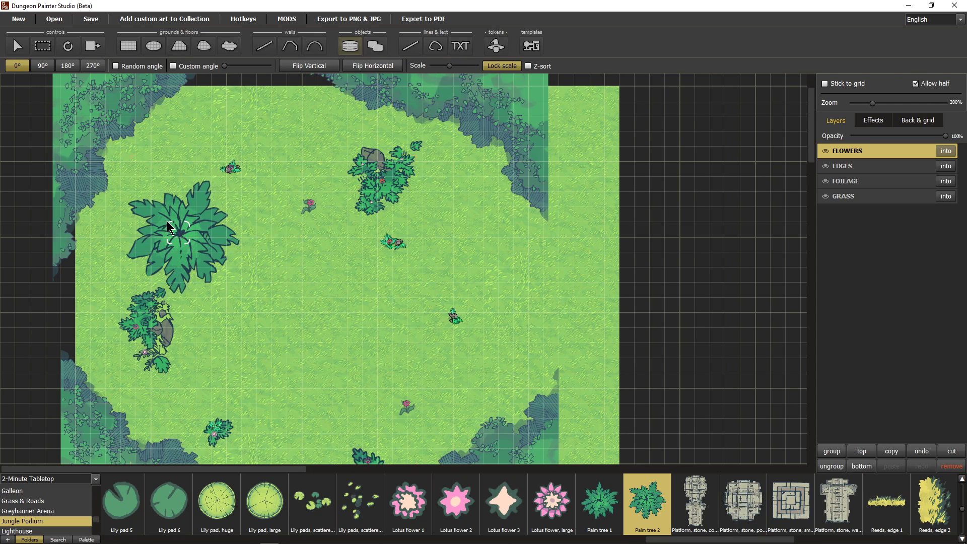
scroll(201, 282, up, 2)
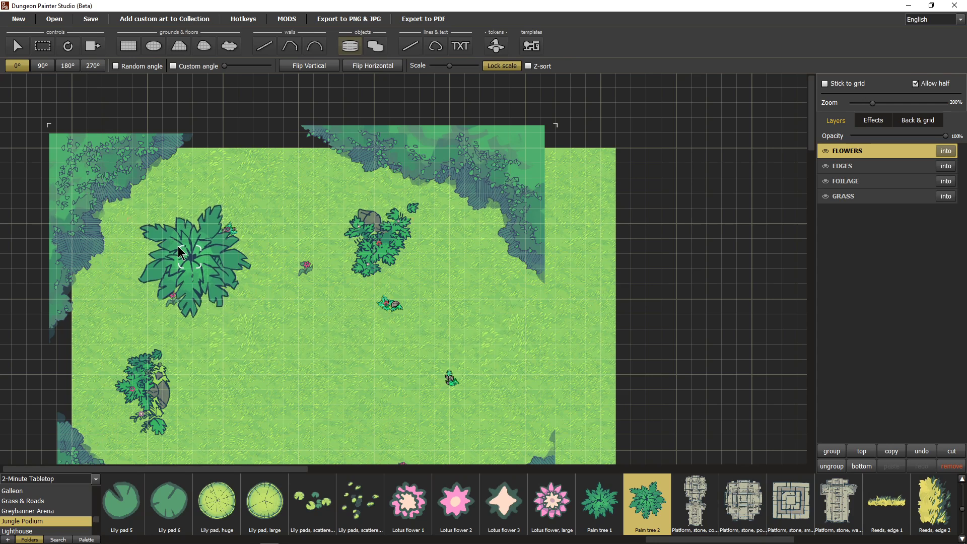
click(182, 249)
- Turn on random angle and place one Palm tree 1 against the southeast corner edge of the clearing
click(116, 66)
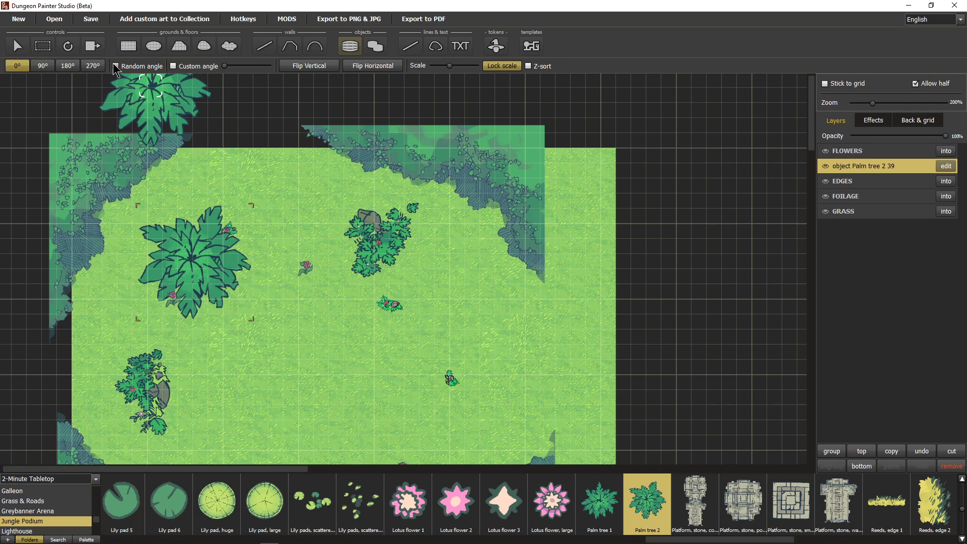
scroll(253, 281, down, 3)
click(601, 502)
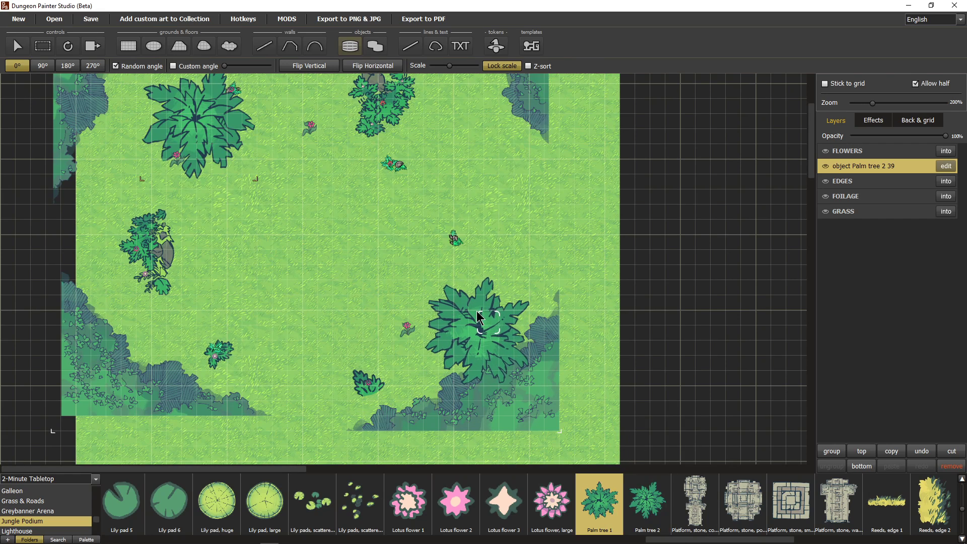
click(477, 314)
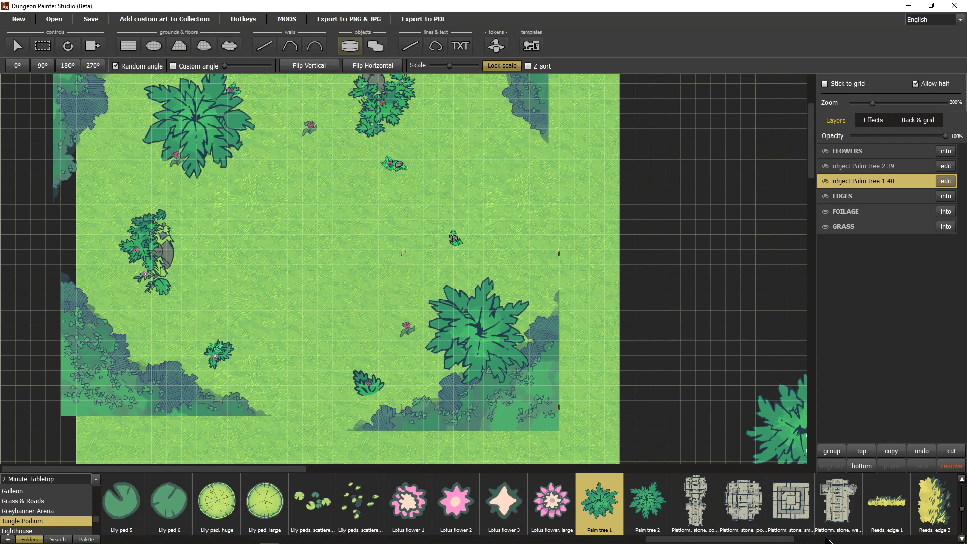
- Place one Tree, 2.png just west of the southeastern palm and one Tree, 3.png just southwest of the northwestern palm
click(825, 540)
click(706, 497)
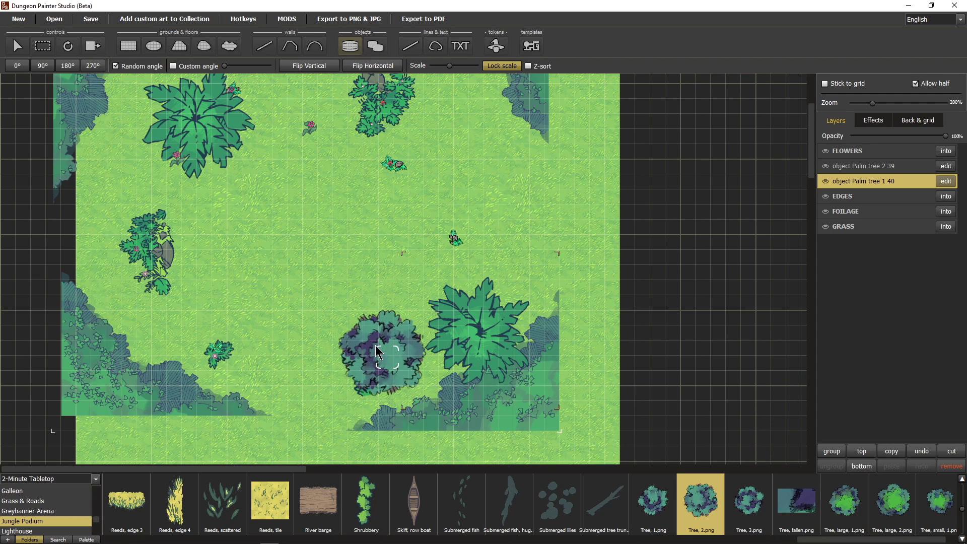
click(380, 360)
scroll(253, 370, up, 3)
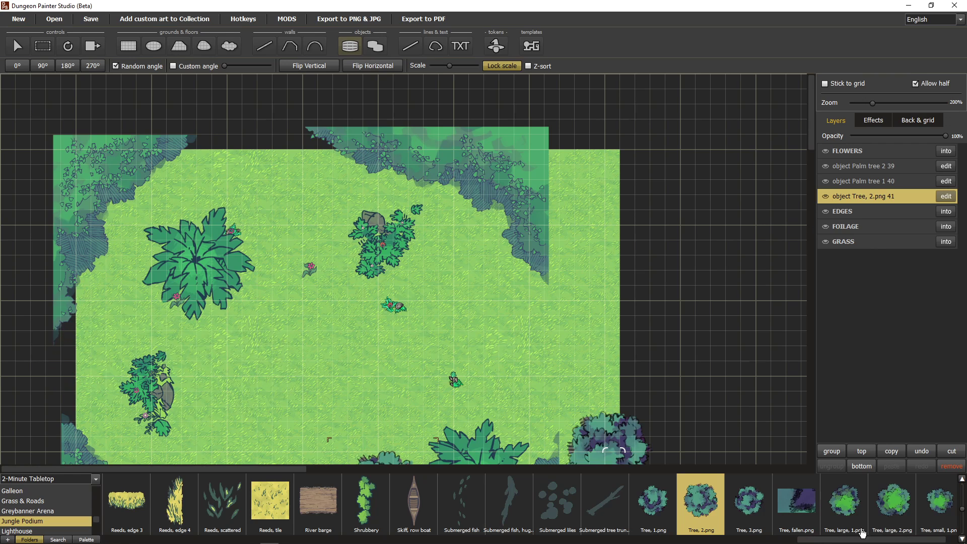
click(749, 499)
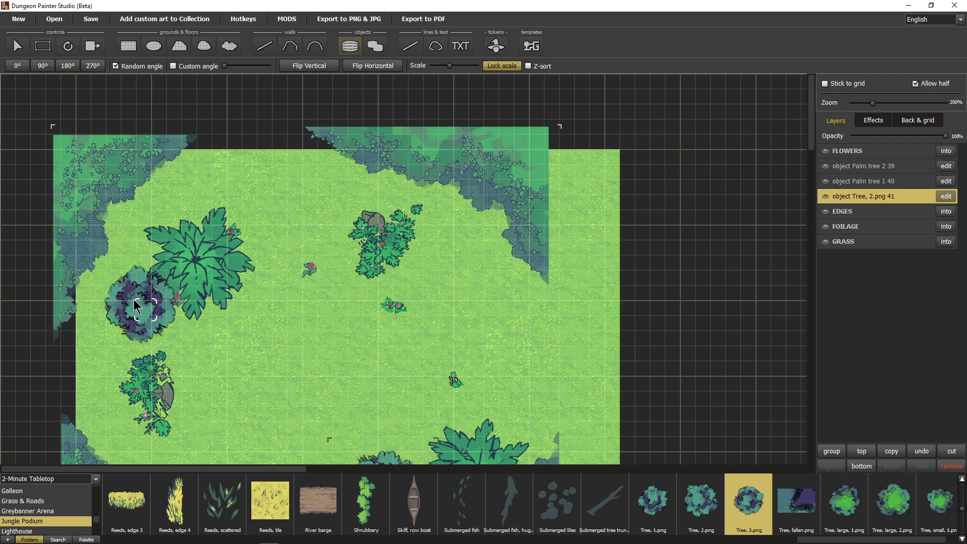
click(139, 306)
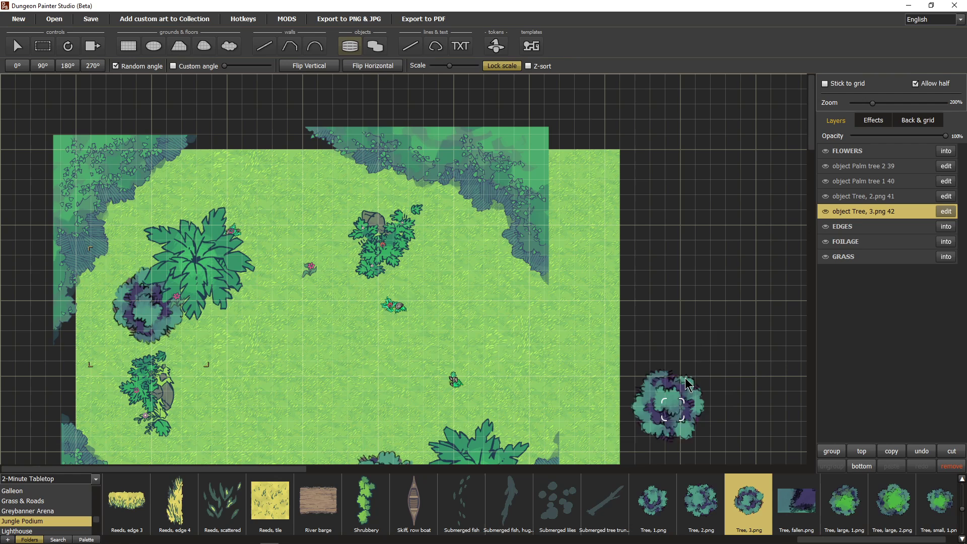
- Place two Tree, small, 1.png trees, one east of the northern rock and foliage cluster and one beside the southwestern flower plant
scroll(321, 390, down, 2)
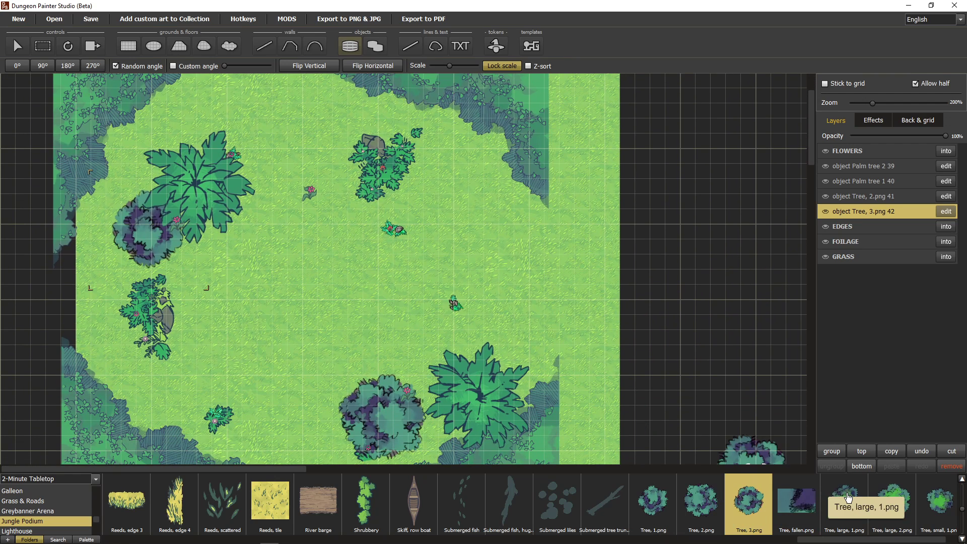
click(937, 503)
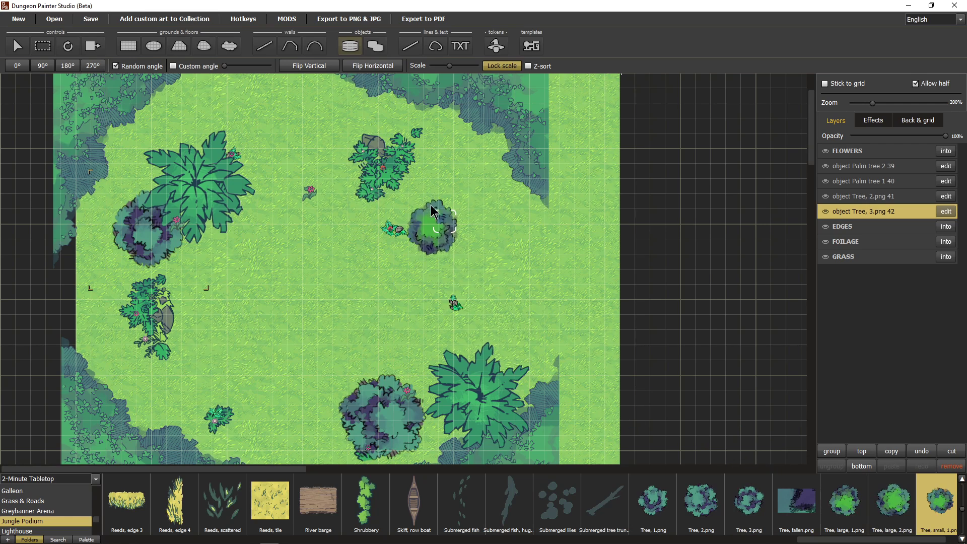
click(434, 151)
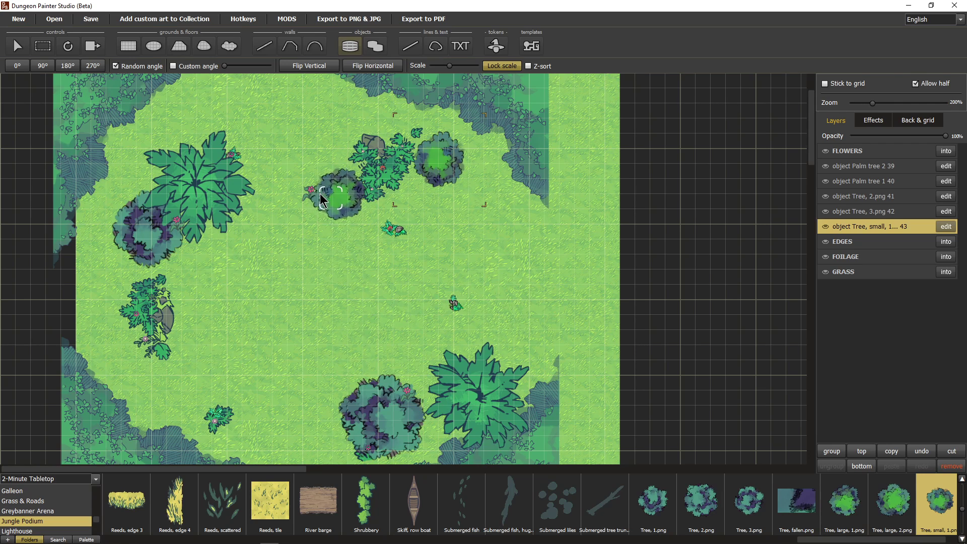
scroll(389, 422, up, 2)
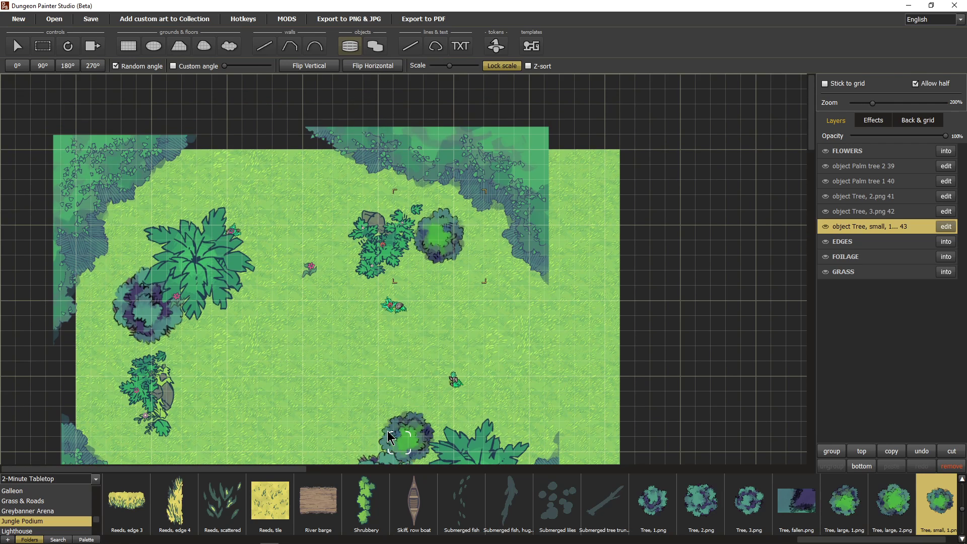
scroll(260, 370, down, 2)
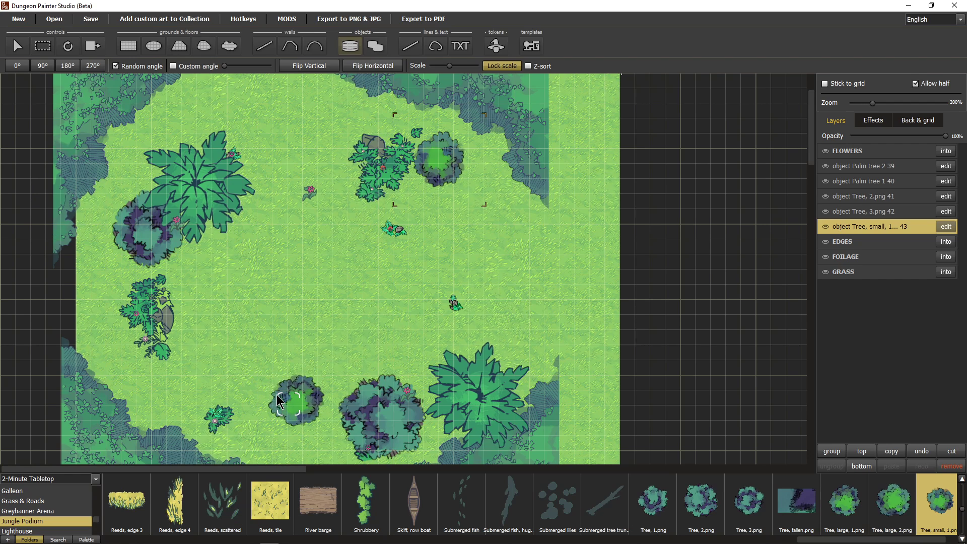
scroll(279, 402, down, 3)
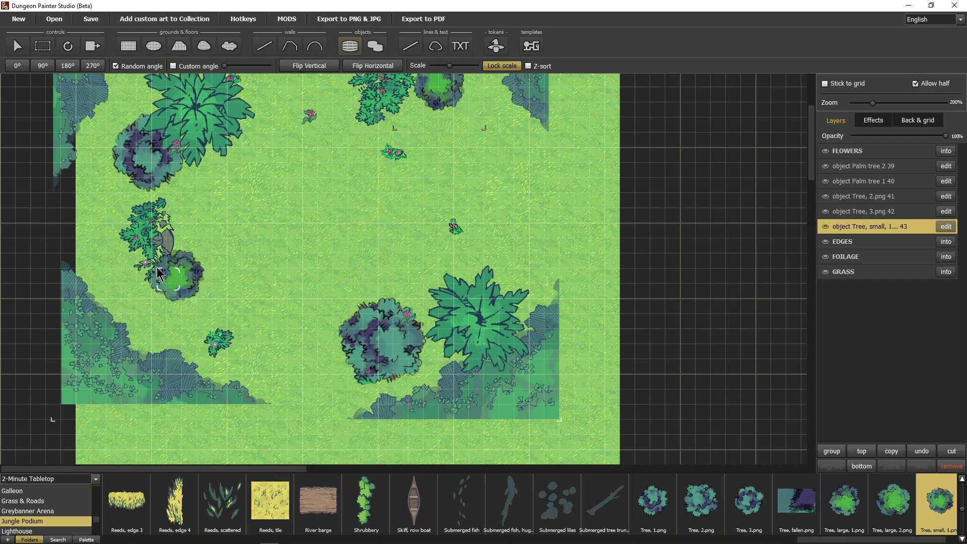
click(192, 323)
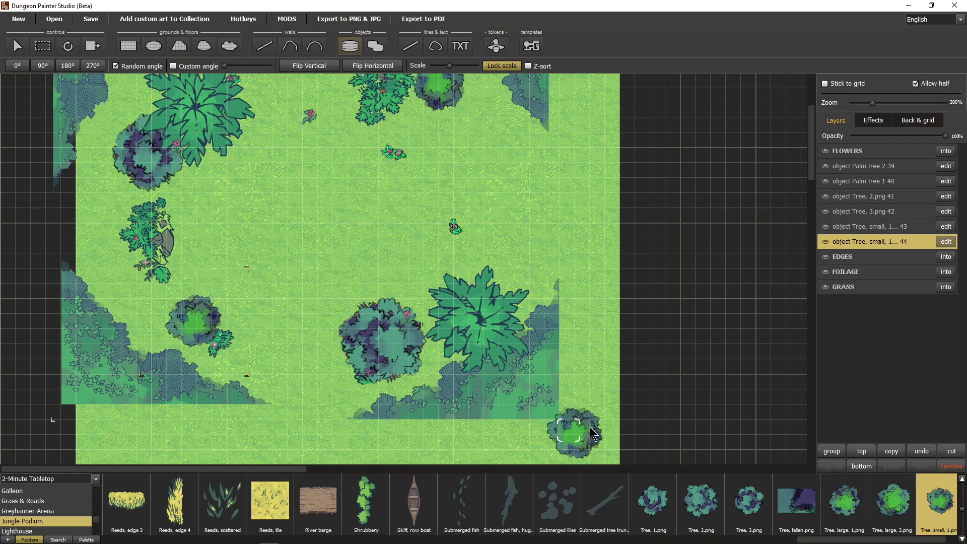
- Choose Tree, large, 2.png, enlarge its scale slightly and place one in the east of the clearing between the two small flower plants
click(886, 501)
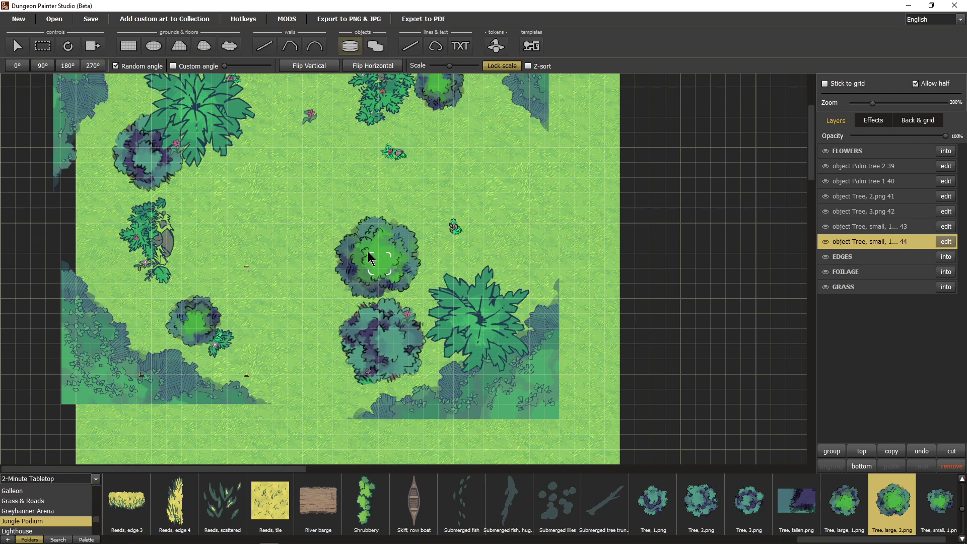
scroll(391, 258, up, 2)
drag(451, 66, 454, 66)
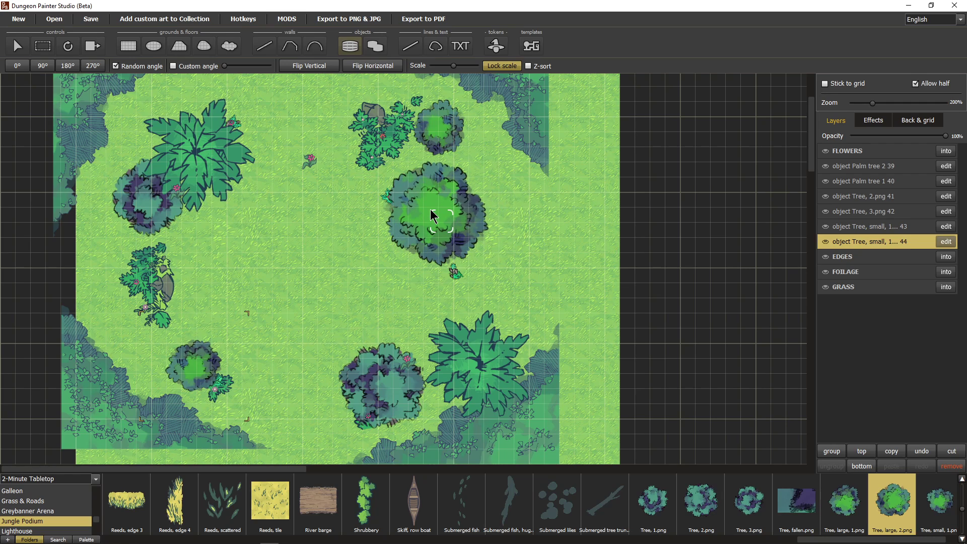
click(436, 216)
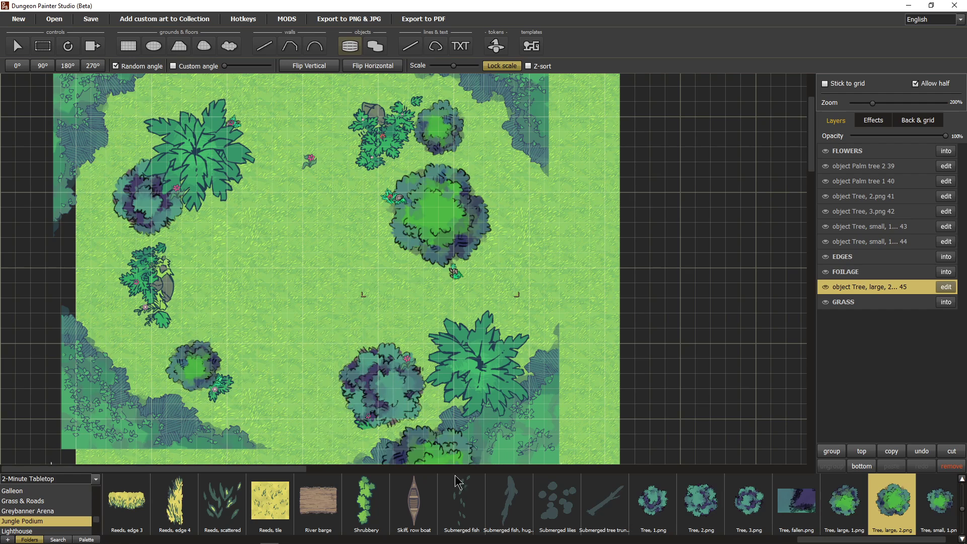
- Place one Tree, large, 1.png in the west of the clearing, just east of the rock and foliage cluster
click(833, 511)
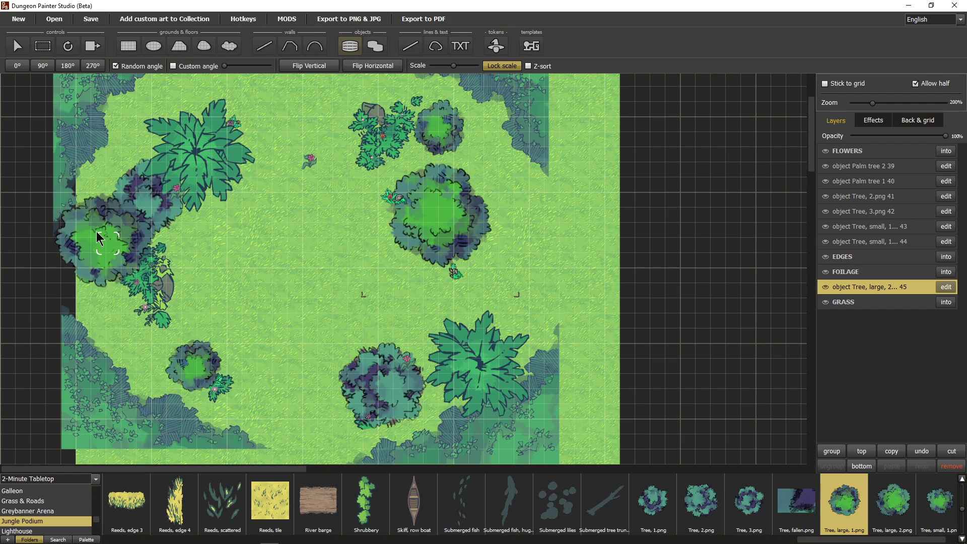
scroll(126, 328, up, 3)
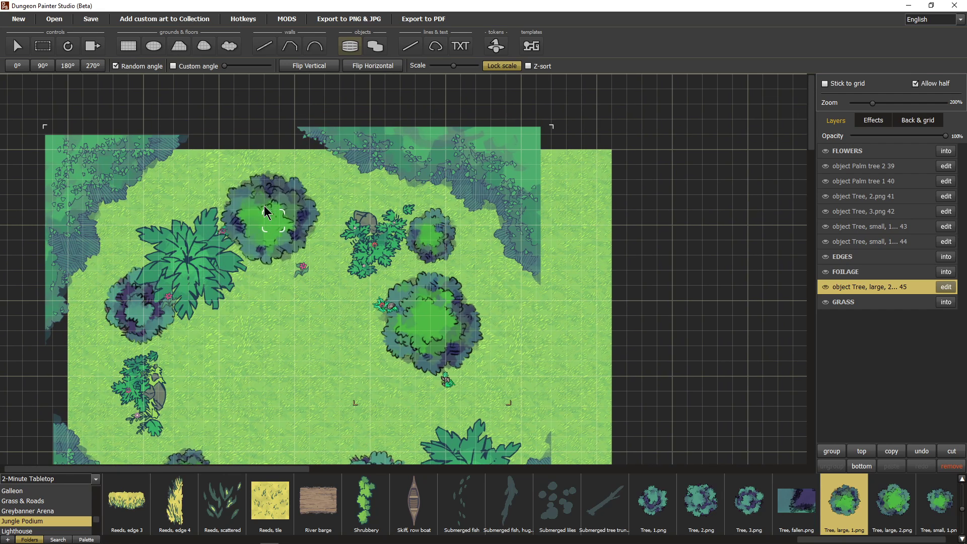
scroll(254, 312, down, 2)
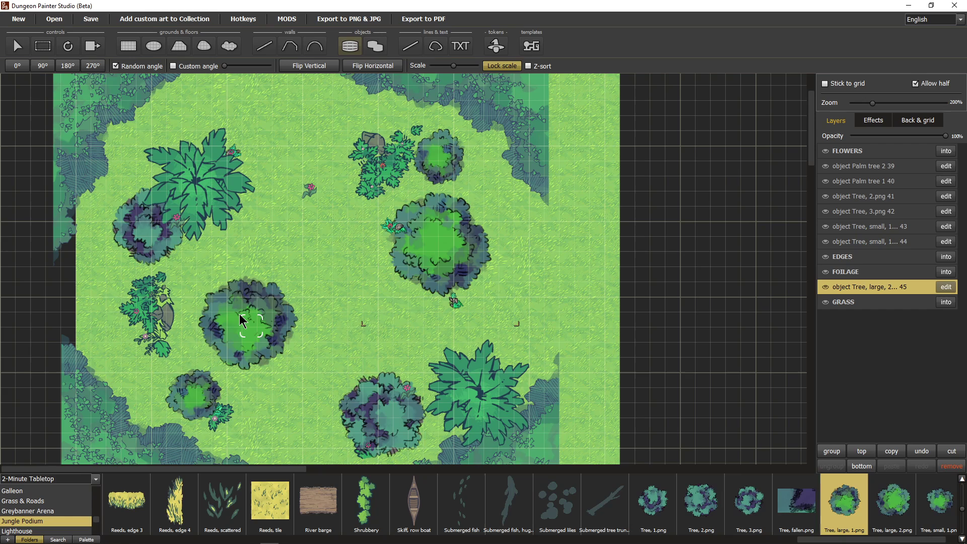
click(237, 314)
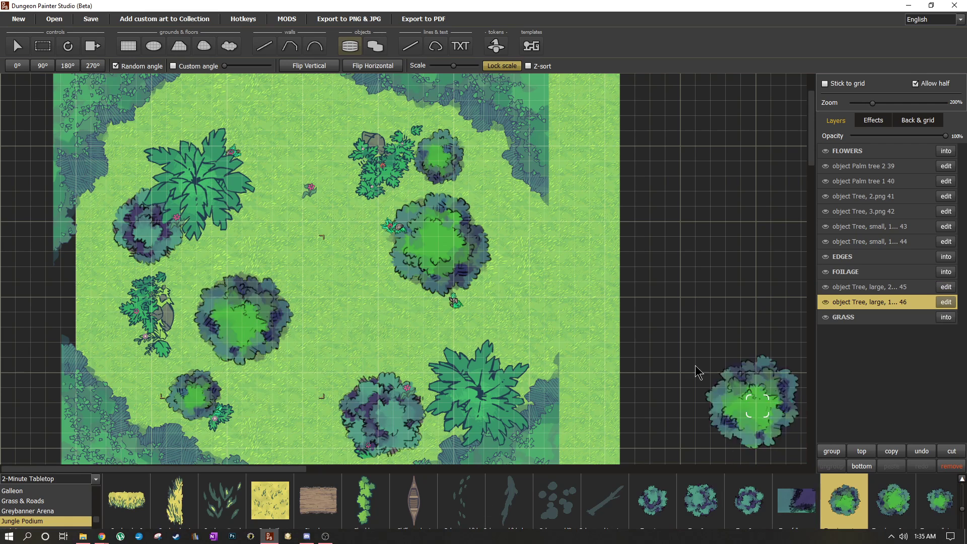
- Move the two large tree layers up beside the other tree layers, and raise all palm and tree layers above the FLOWERS group
scroll(313, 353, down, 1)
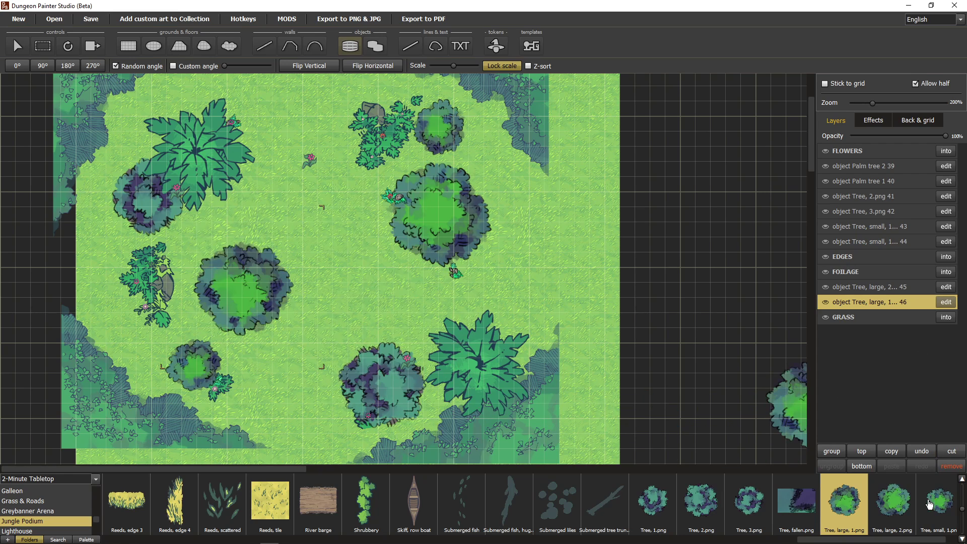
click(826, 287)
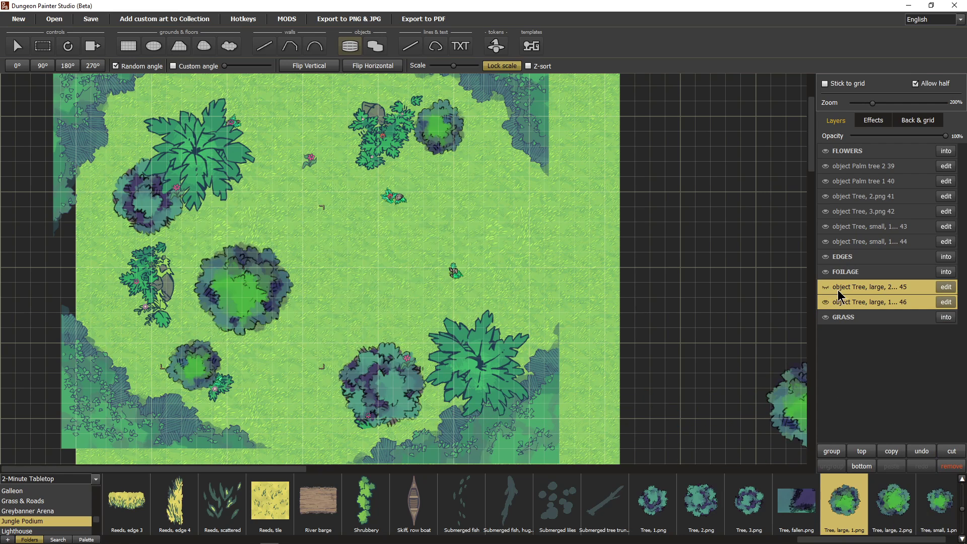
drag(847, 296, 865, 254)
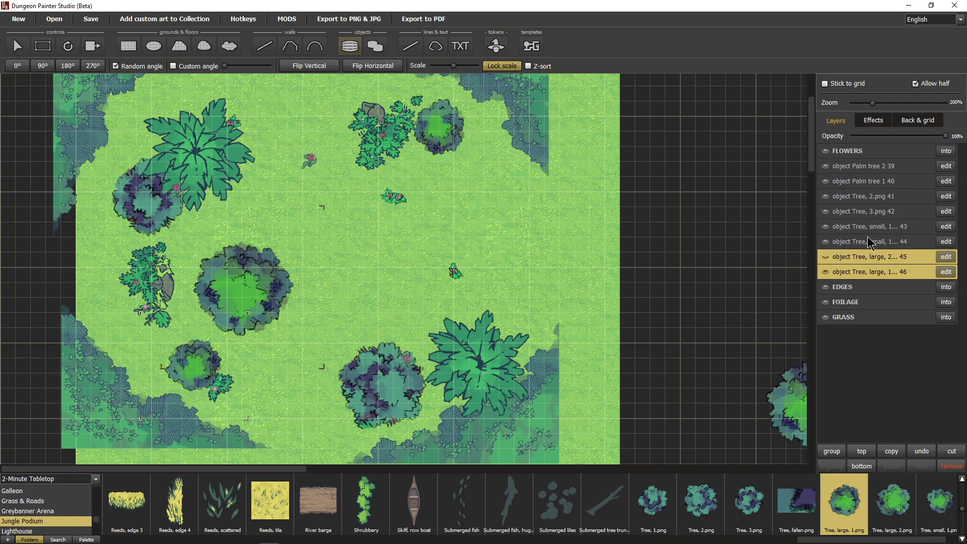
key(ctrl+a)
drag(875, 160, 881, 149)
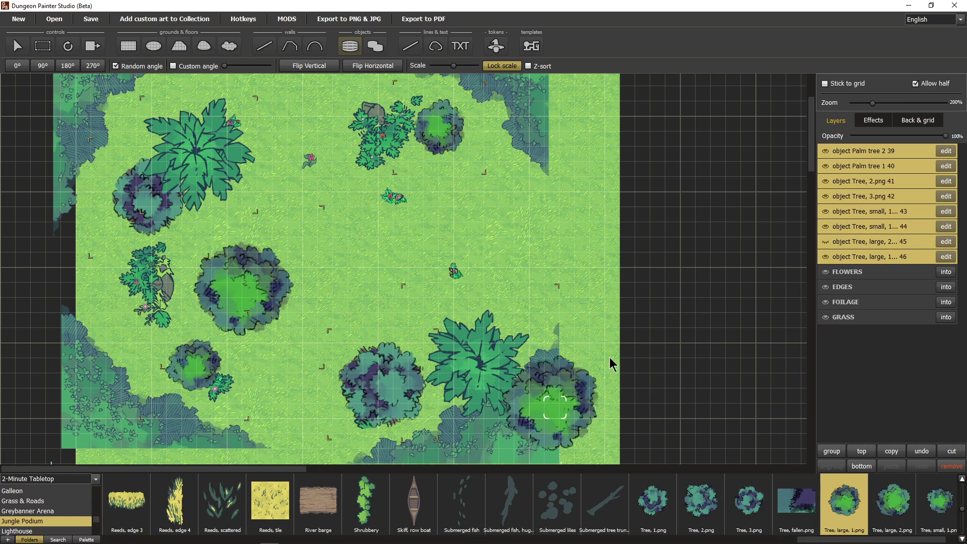
- Apply the long shadow effect to the selected tree layers and set its drop shadow to distance 15, angle 303 and alpha 1
click(875, 121)
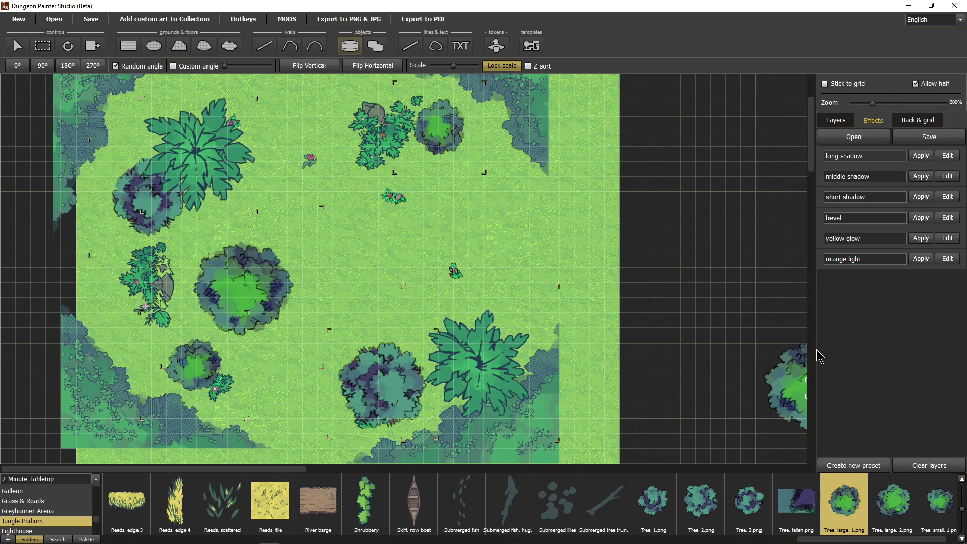
click(921, 156)
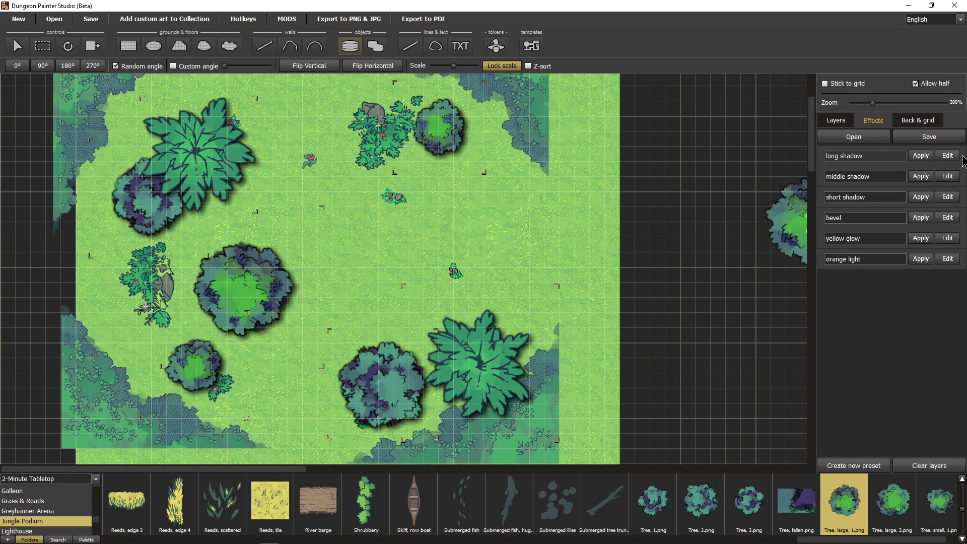
click(948, 156)
drag(900, 276, 916, 293)
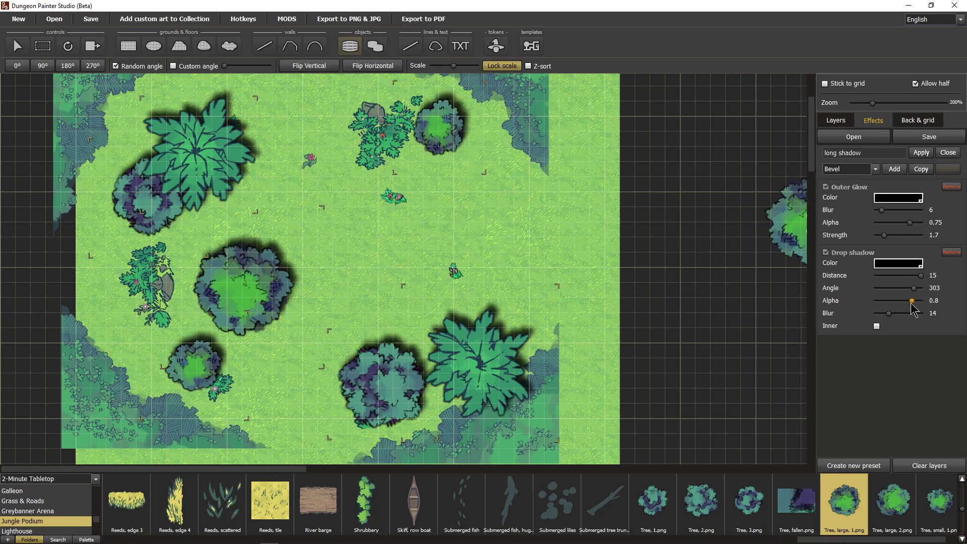
drag(912, 301, 933, 312)
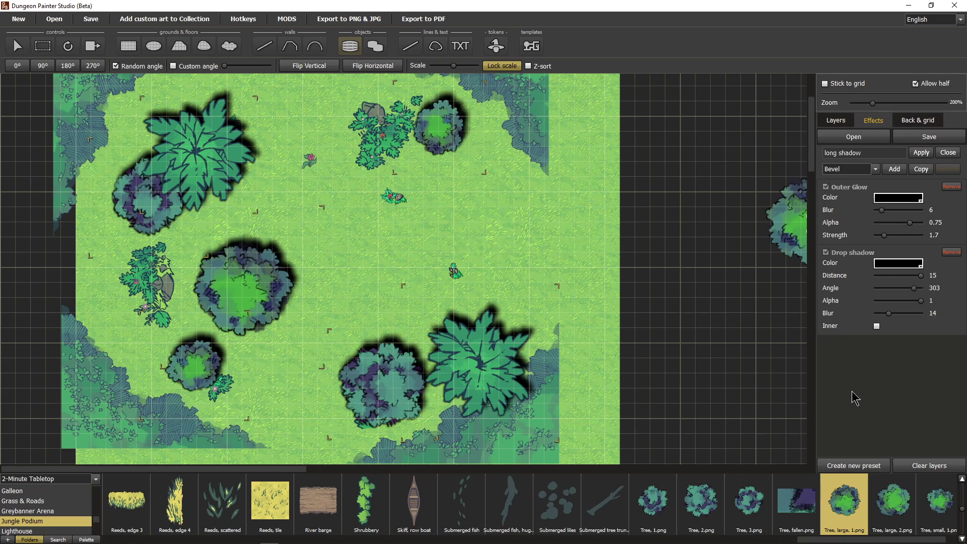
- Group the selected palm and tree layers and name the group TREES
click(836, 120)
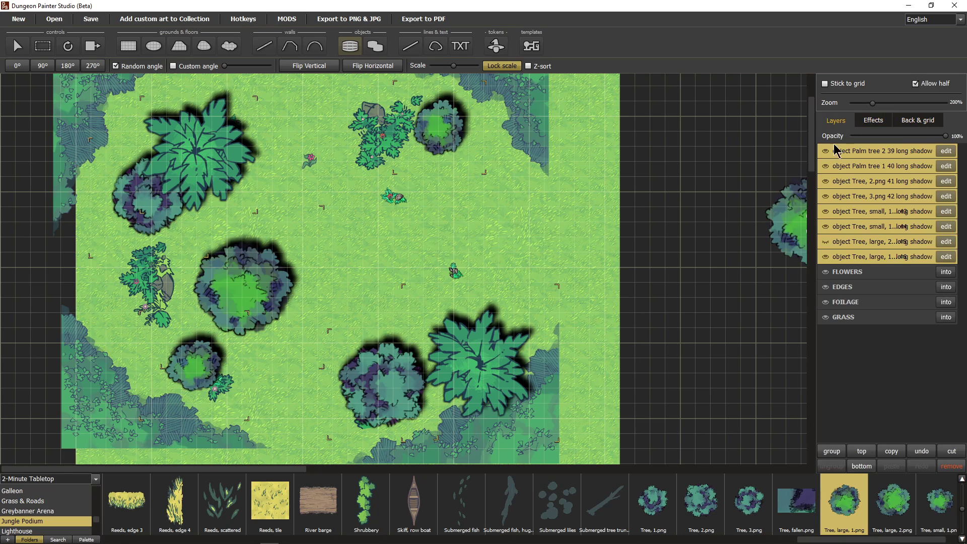
click(832, 451)
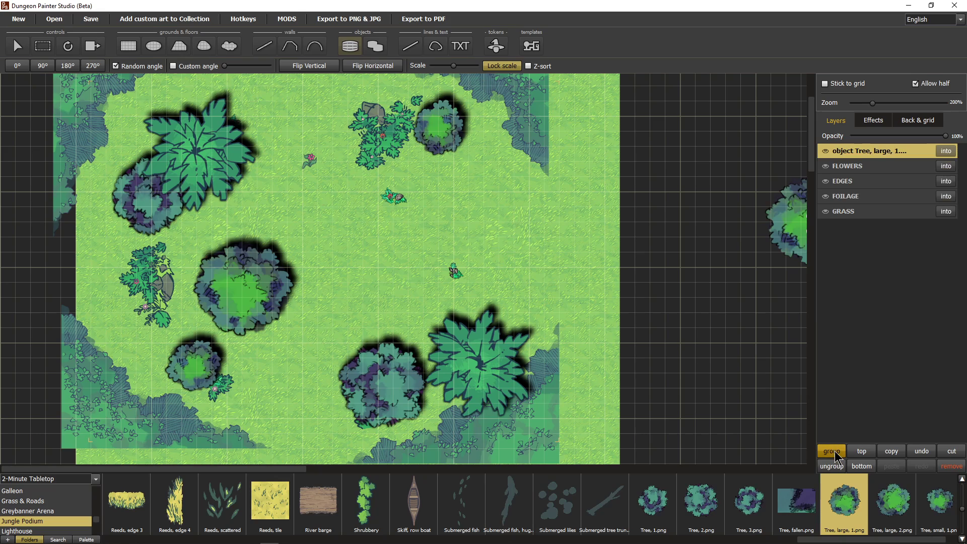
double_click(862, 153)
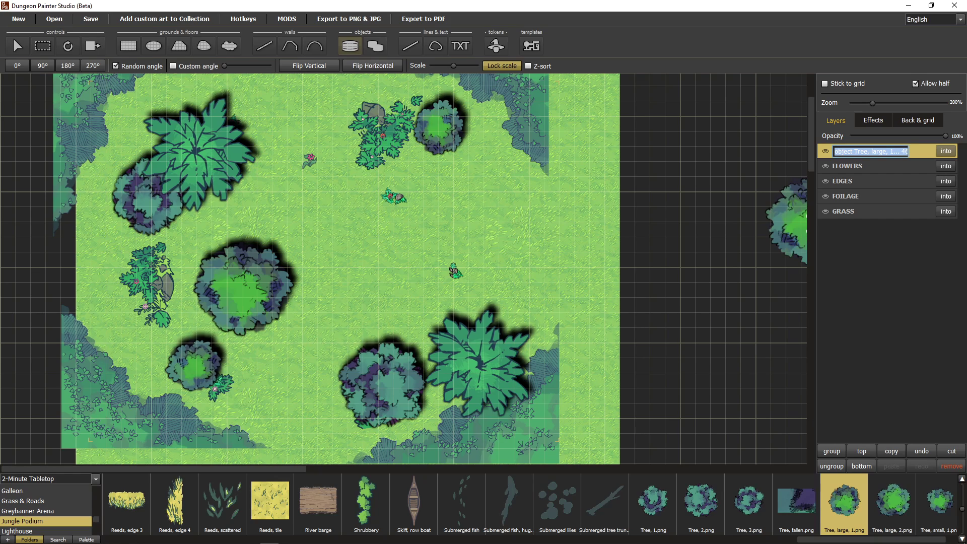
text(TREES)
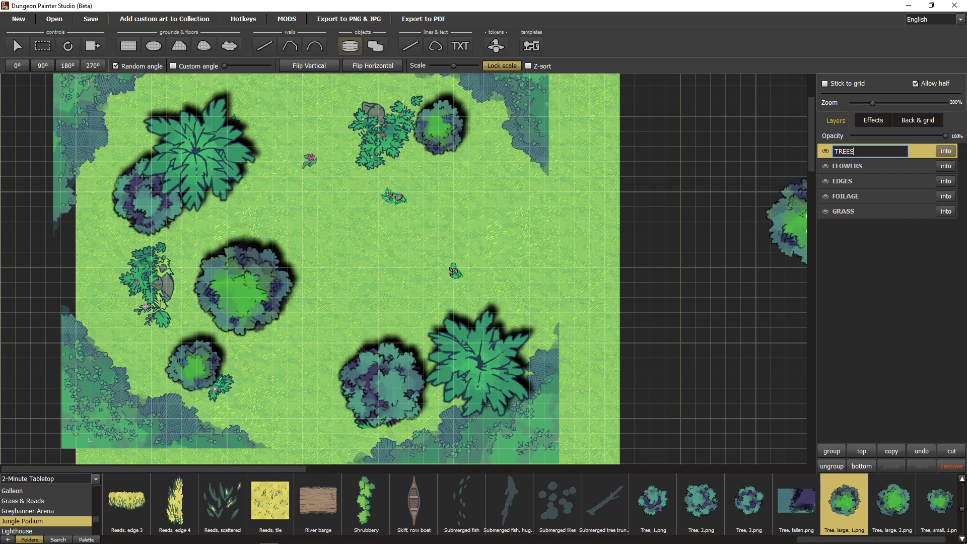
key(Return)
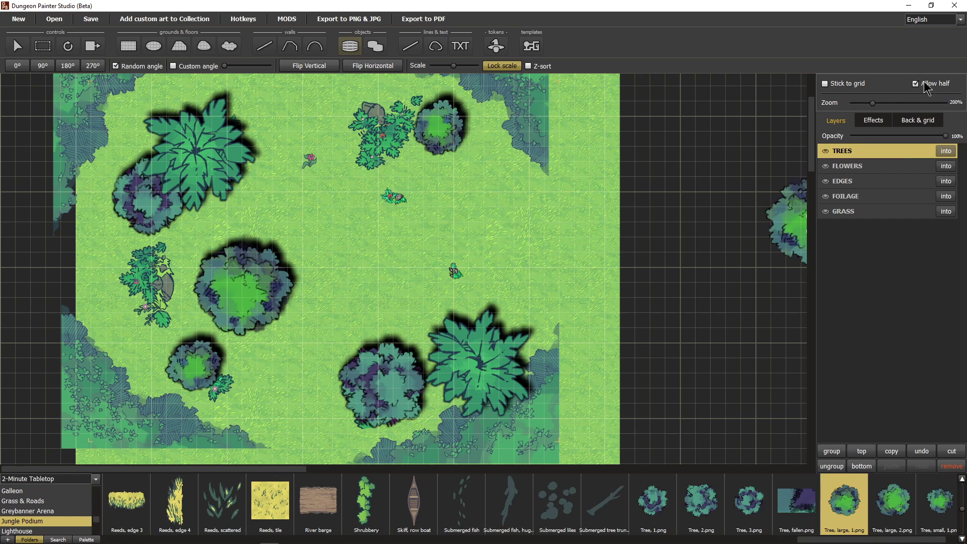
- Lower the TREES group's opacity and inspect what lies beneath the palms and trees across the clearing
drag(945, 141, 909, 138)
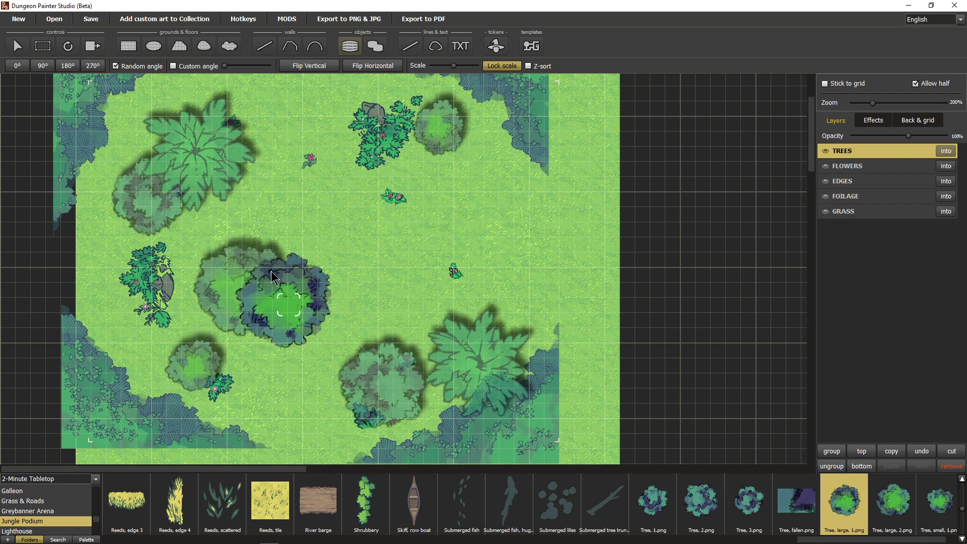
scroll(277, 312, up, 4)
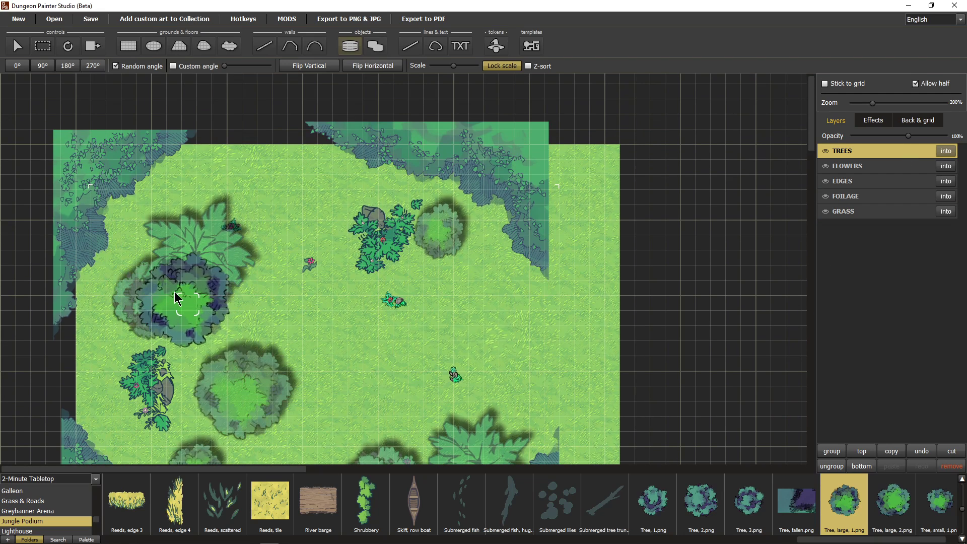
click(165, 300)
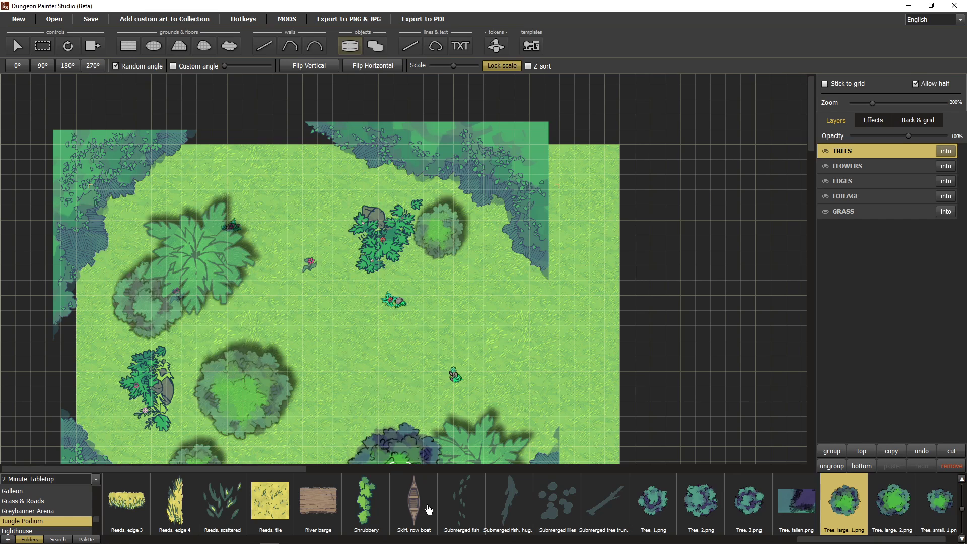
scroll(348, 302, down, 10)
scroll(388, 109, up, 4)
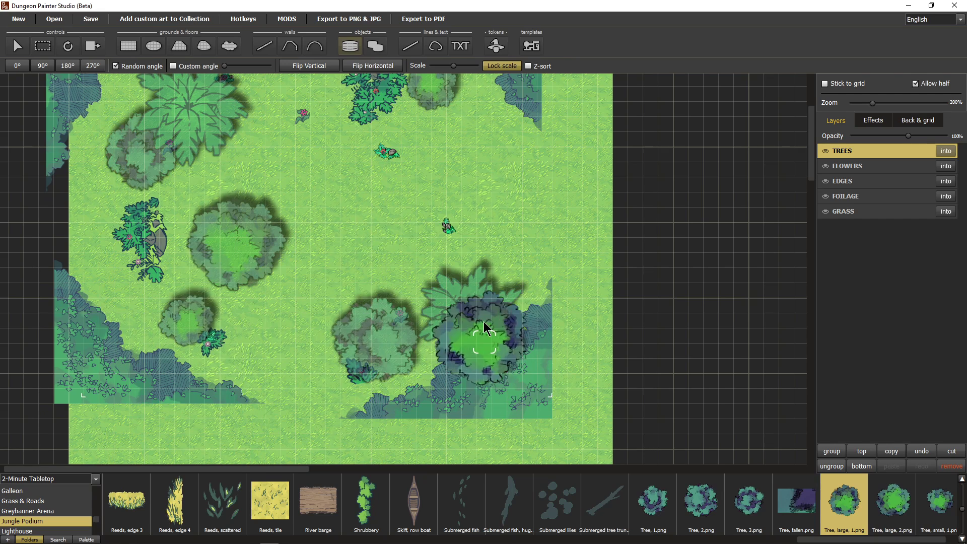
scroll(367, 244, up, 4)
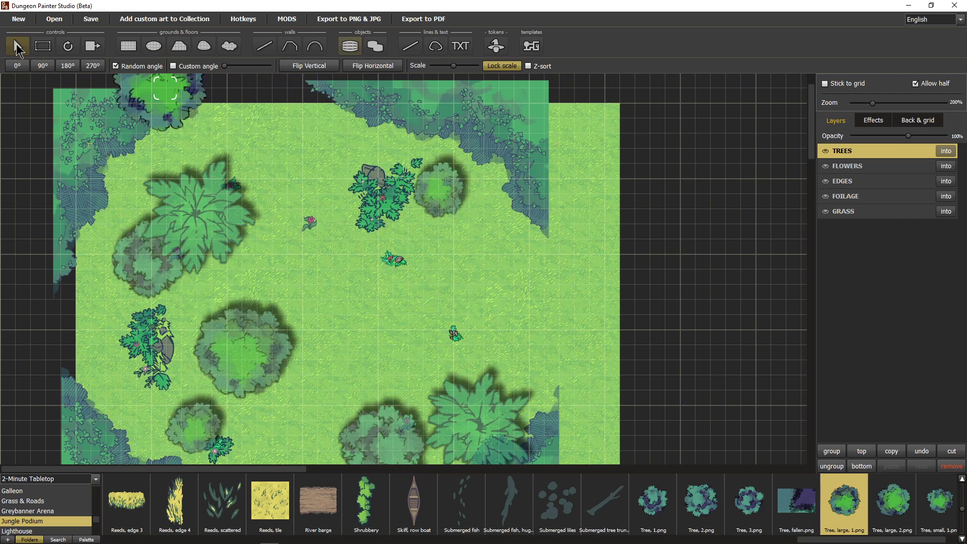
- Ungroup TREES into separate palm and tree layers, undo the accidental shift of all trees, and reduce the selection to one layer
click(16, 47)
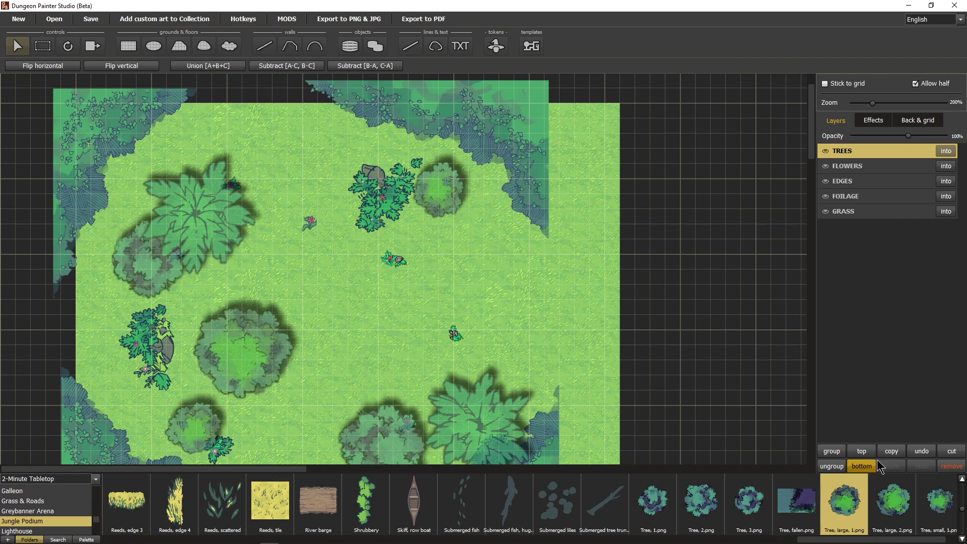
click(832, 466)
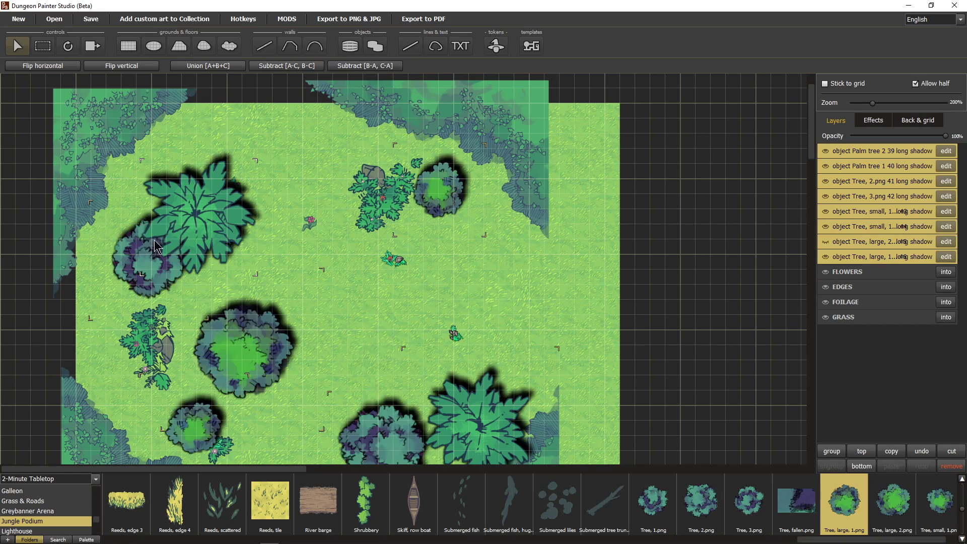
drag(151, 266, 149, 260)
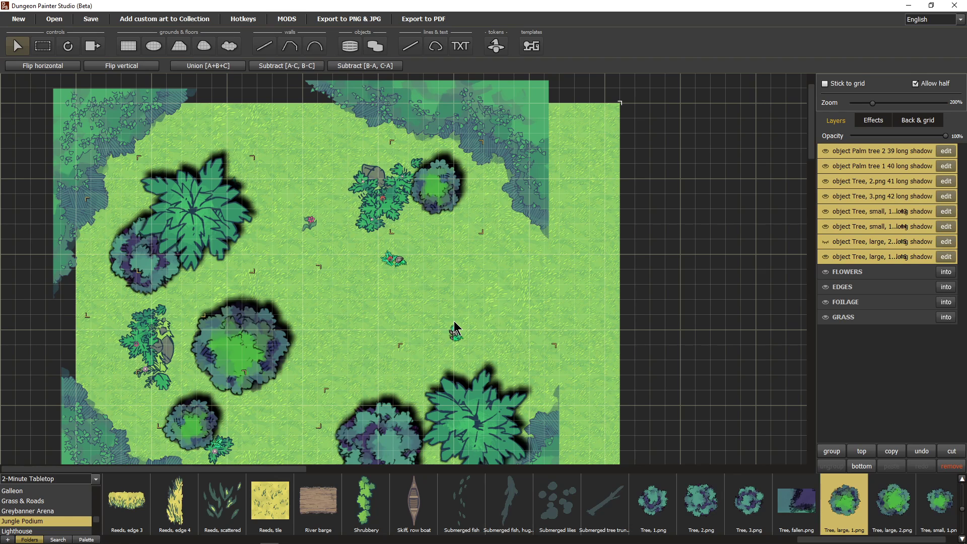
key(ctrl+z)
click(893, 214)
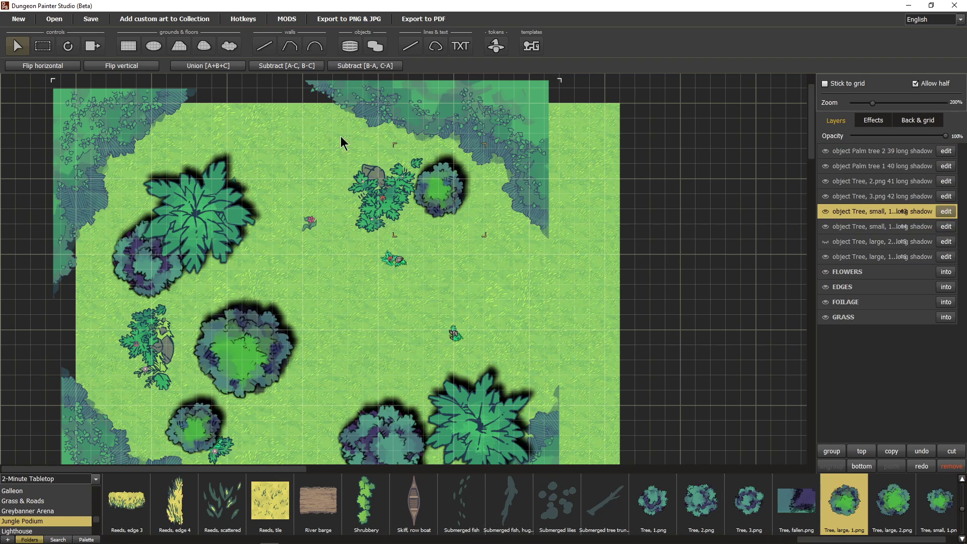
- Move the northwest tree to the clearing's west edge and its palm northward to uncover the hidden flower, undoing the accidental EDGES shift
drag(135, 275, 90, 279)
drag(197, 236, 213, 189)
click(177, 257)
drag(177, 257, 173, 250)
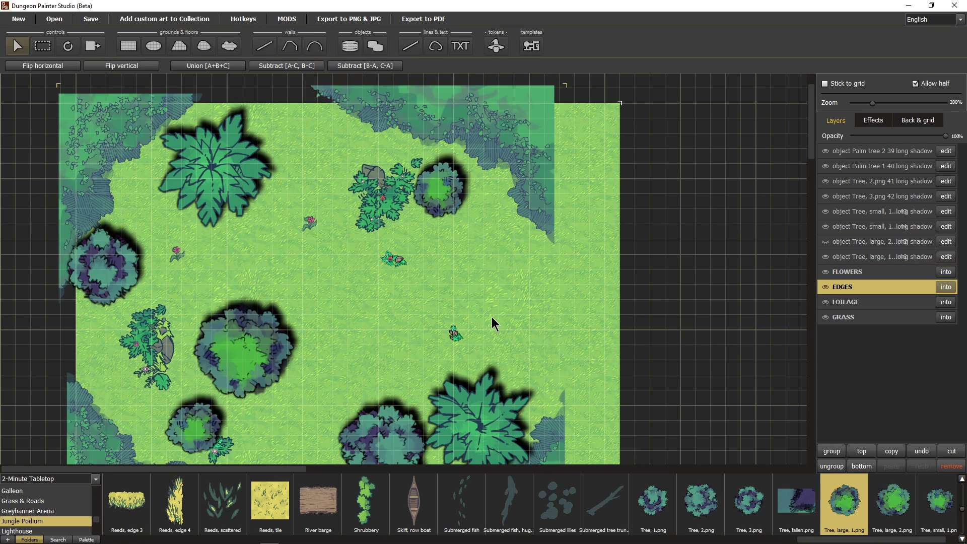
key(ctrl+z)
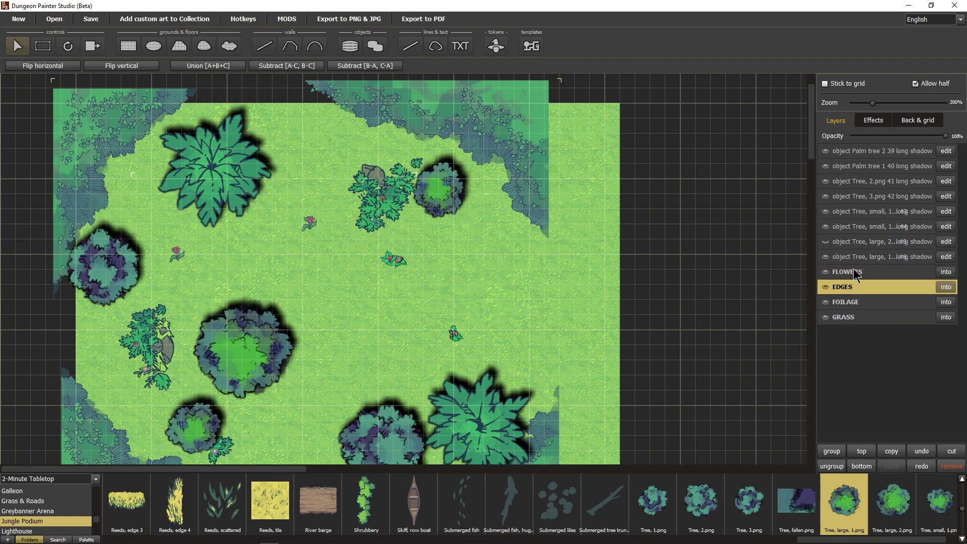
- Ungroup FLOWERS and move the uncovered Flower 3 to the open grass just east of the large western tree
click(832, 466)
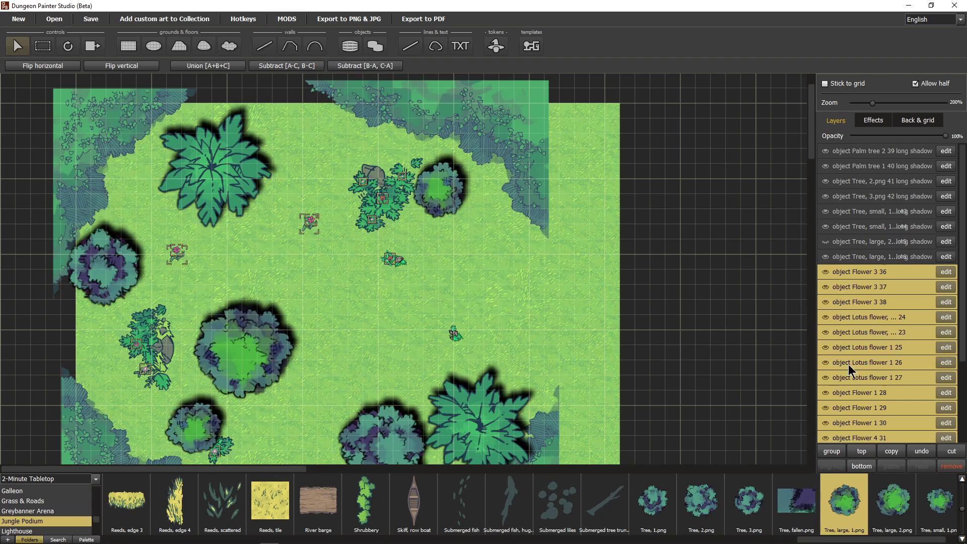
click(860, 276)
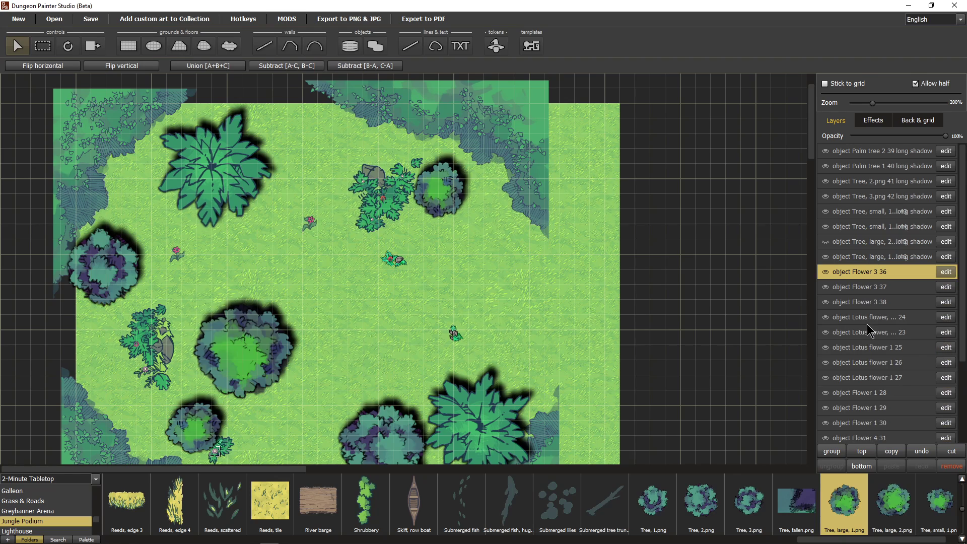
click(181, 263)
click(178, 250)
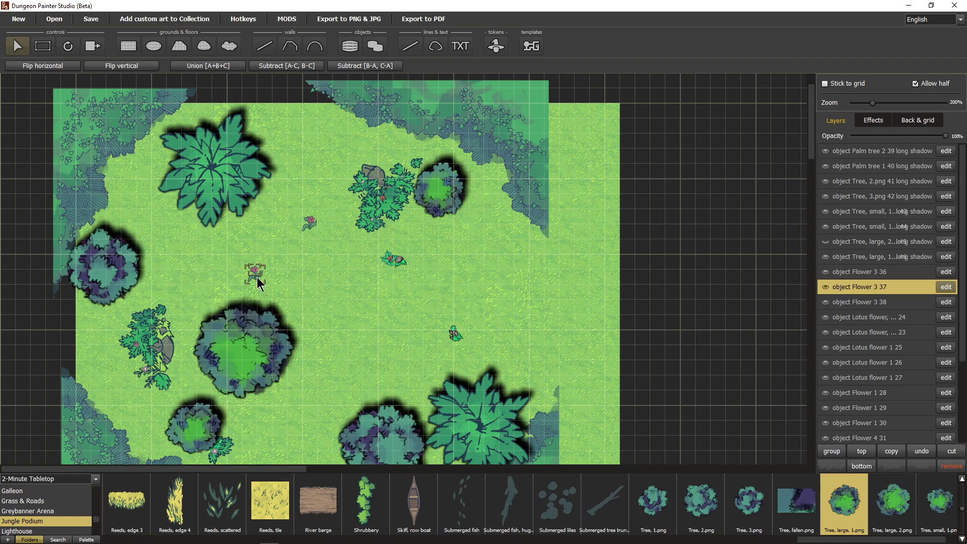
drag(334, 333, 335, 335)
- Group all flower and small foliage layers again, from Flower 3 36 through Foliage 1 35, and name the group FLOWERS
click(878, 277)
scroll(882, 353, down, 3)
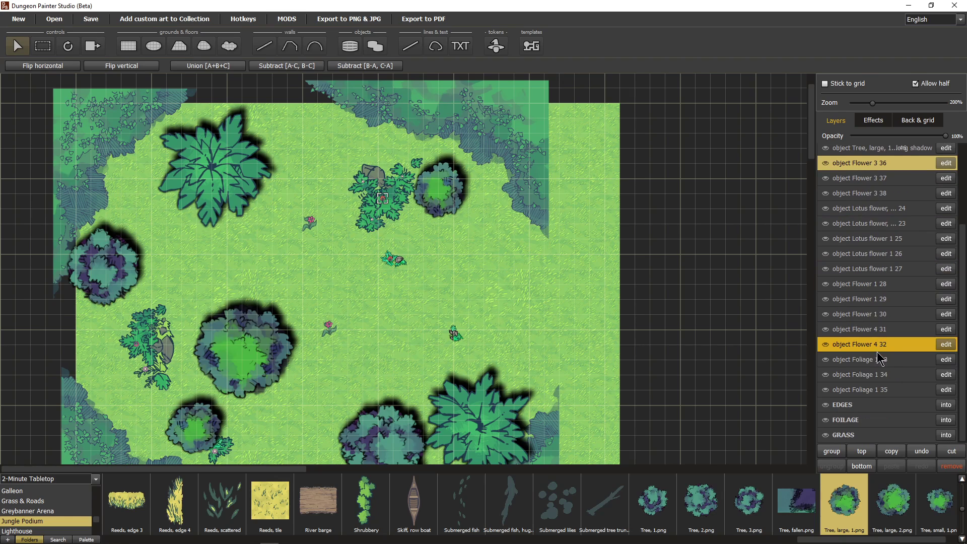
shift+click(879, 389)
click(845, 453)
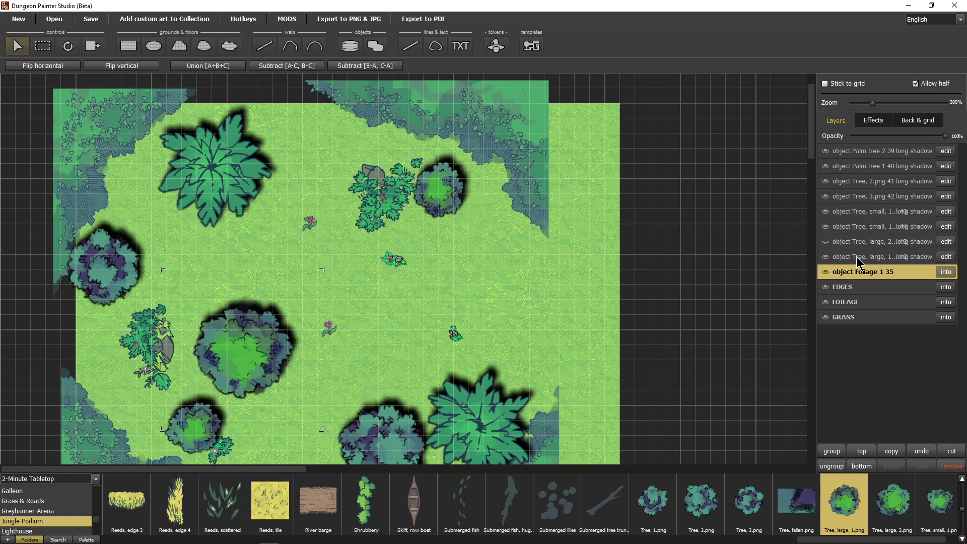
double_click(851, 272)
text(FLOWERS)
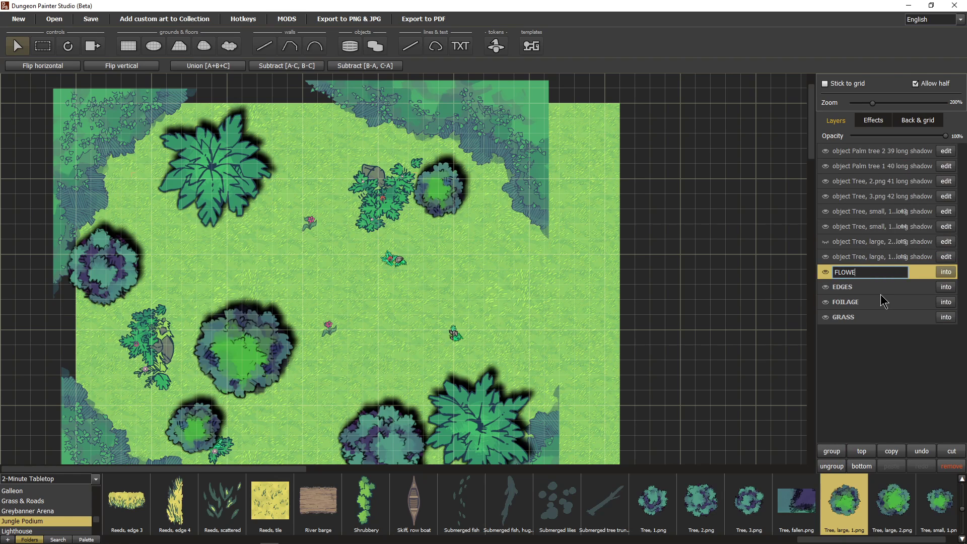
key(Return)
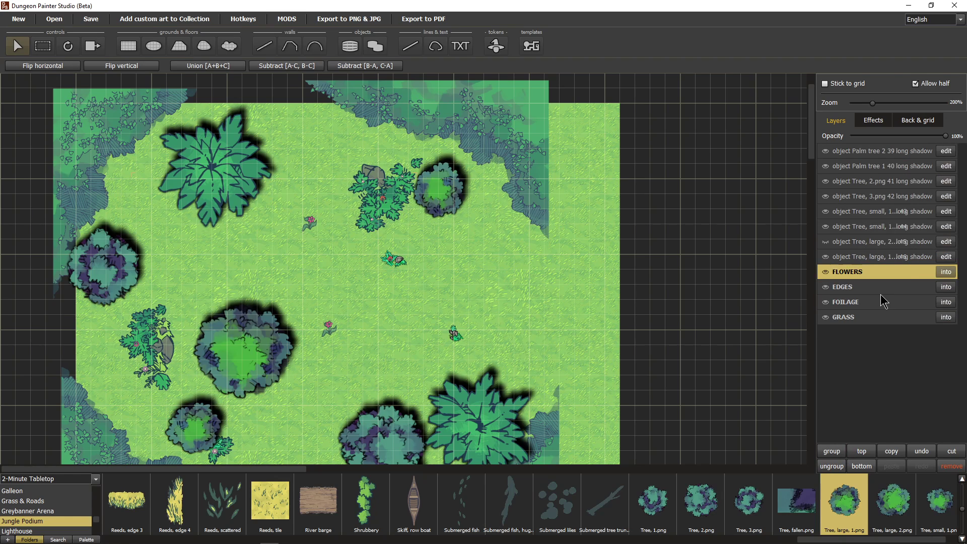
- Move the west-edge tree and the northern palm back together in the northwest, with the palm overlapping the tree
click(857, 256)
shift+click(881, 153)
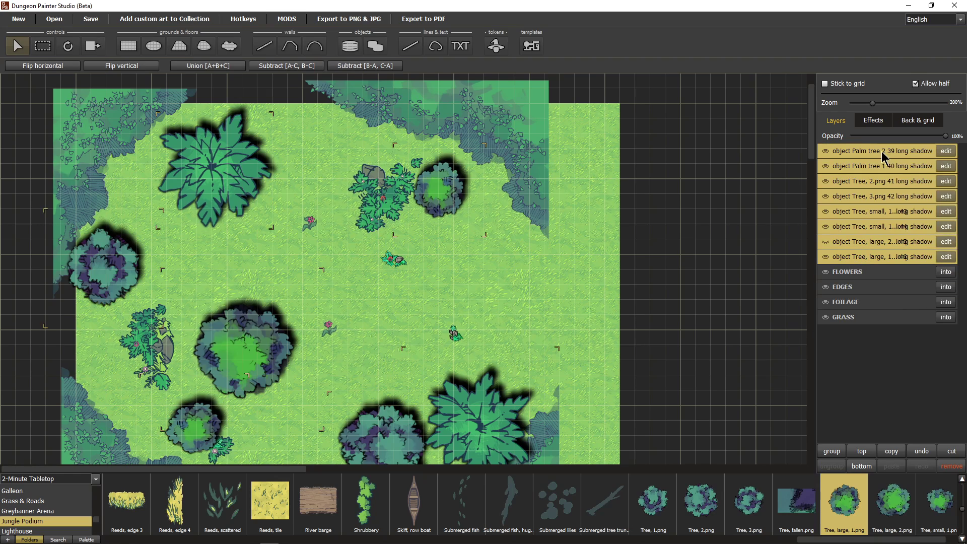
click(862, 173)
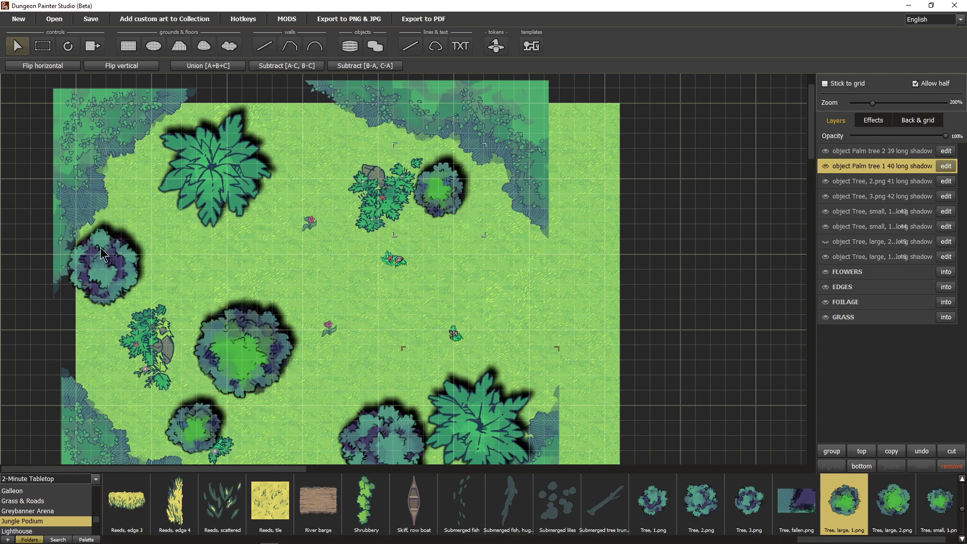
drag(91, 274, 153, 250)
drag(231, 188, 209, 221)
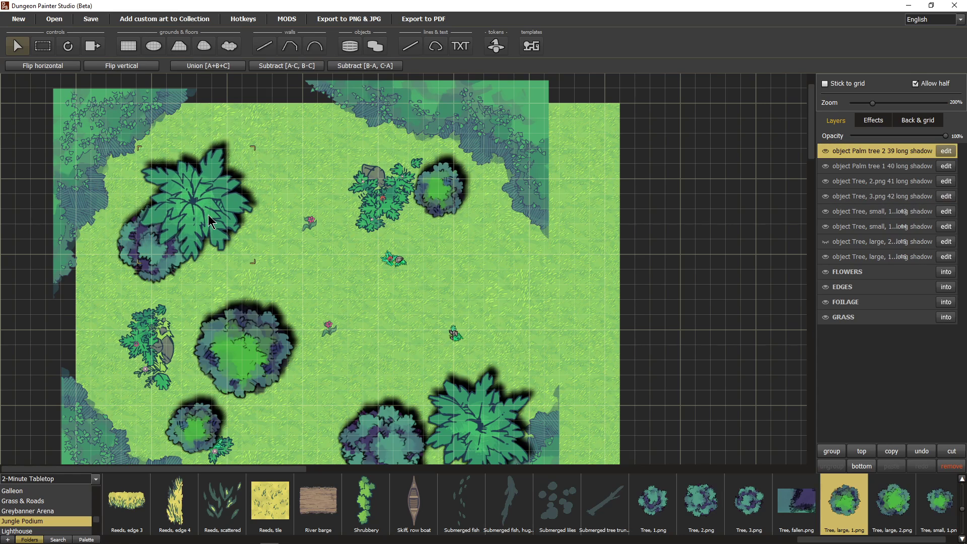
- Select all palm and tree layers, group them and name the group TREES
ctrl+click(895, 257)
shift+click(894, 257)
click(836, 452)
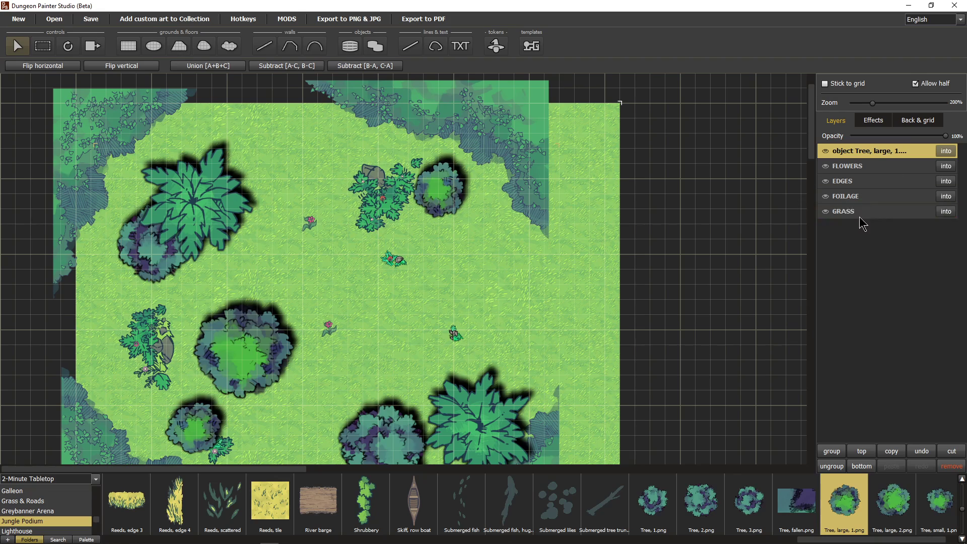
double_click(862, 152)
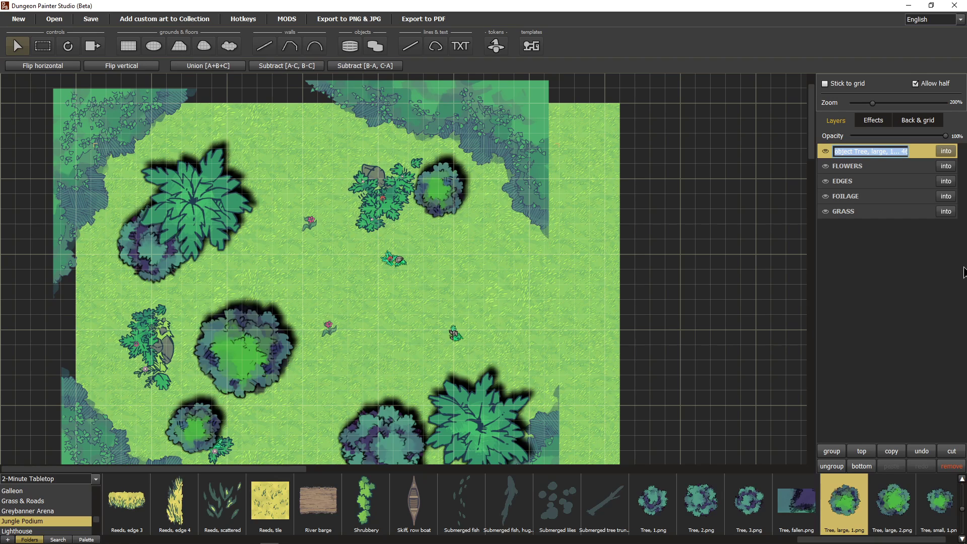
text(TREES)
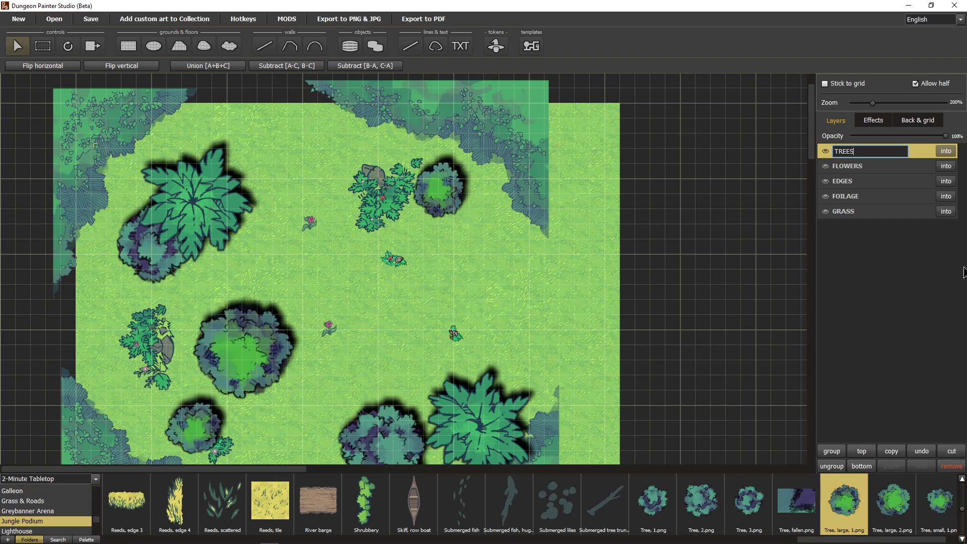
key(Return)
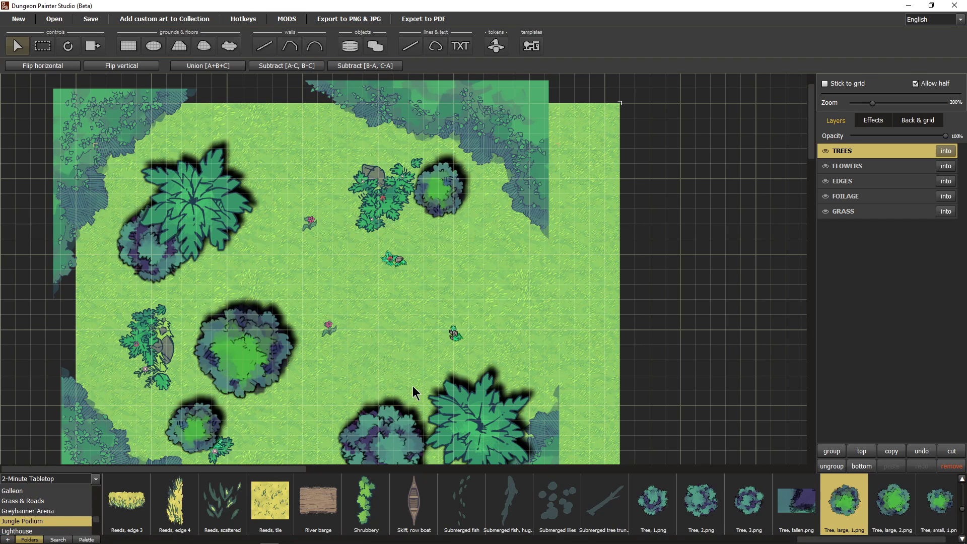
- Reduce the TREES group's opacity to about 57% so the ground beneath the canopies shows through
scroll(353, 373, down, 3)
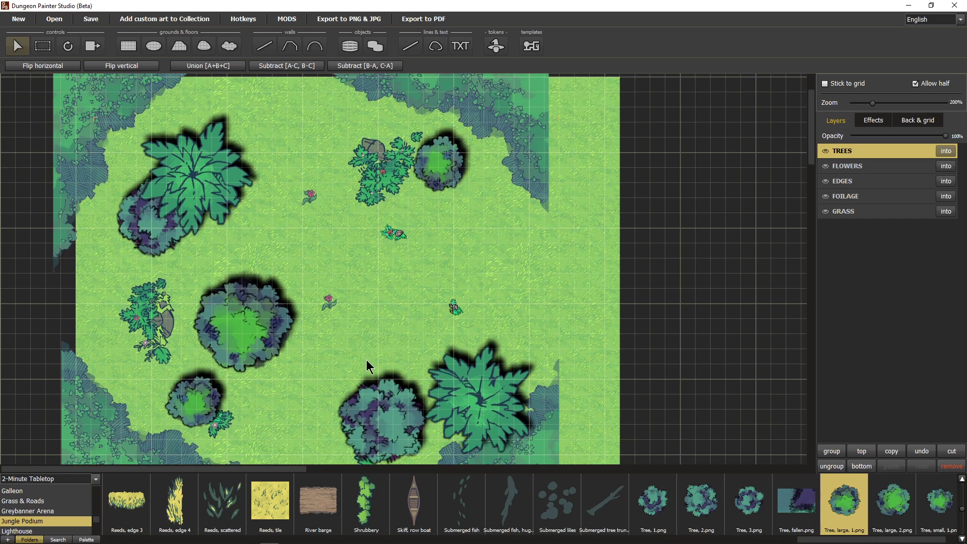
scroll(403, 352, up, 2)
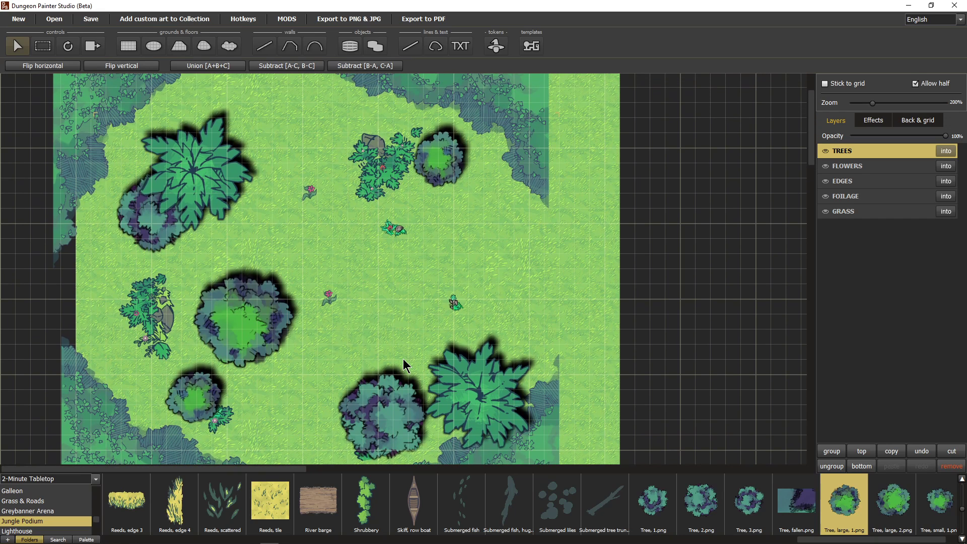
scroll(403, 359, down, 1)
scroll(417, 363, up, 2)
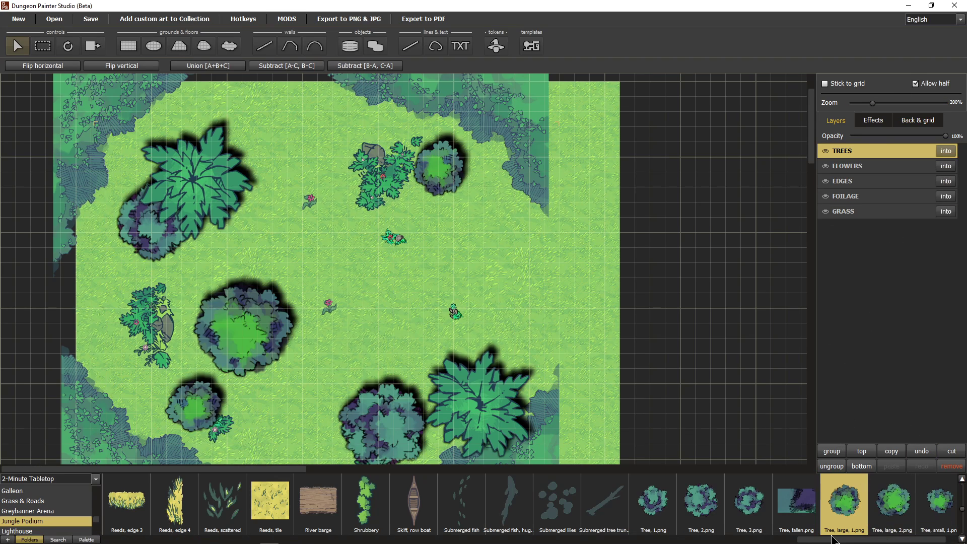
drag(834, 542, 863, 435)
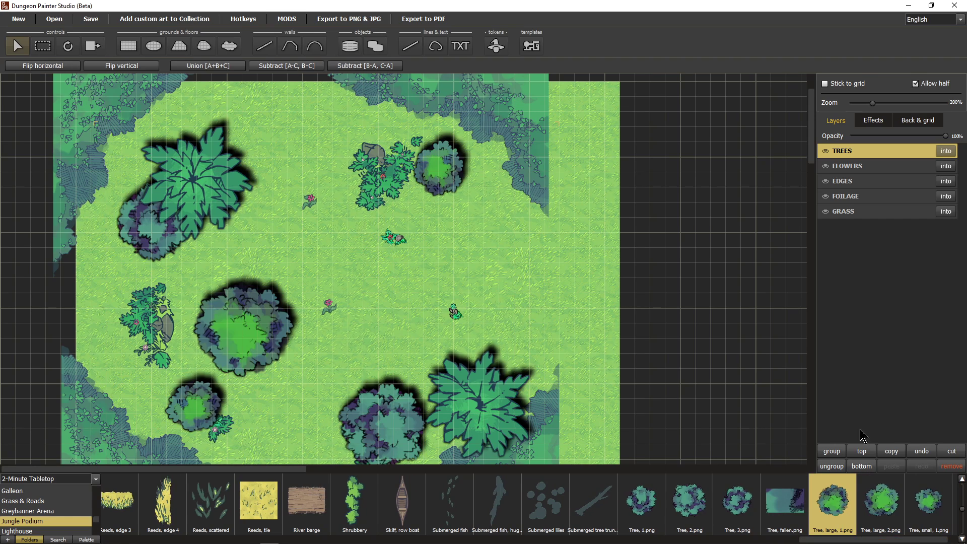
drag(942, 137, 908, 138)
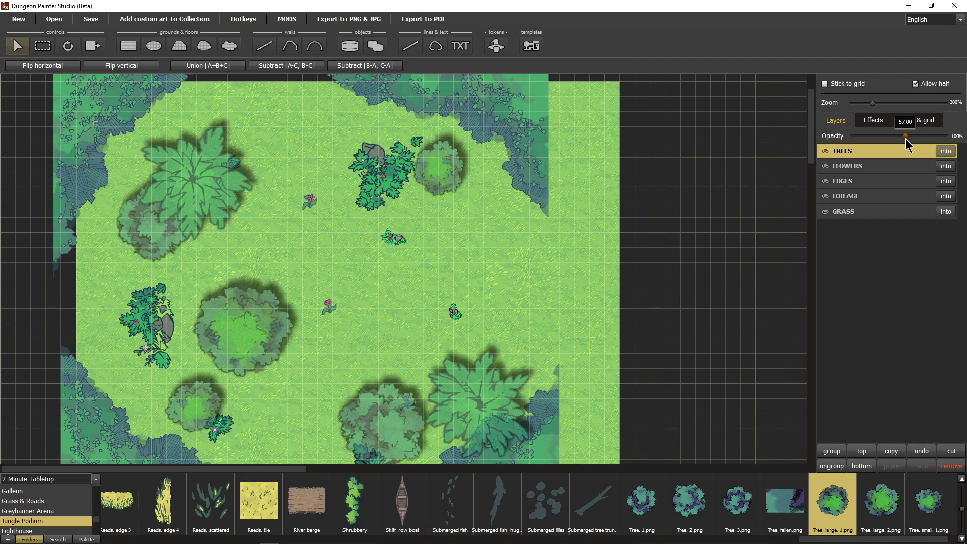
- Look through the ! Bushes 'n Trees art folder for an object to use as tree trunks
click(90, 492)
scroll(96, 496, up, 10)
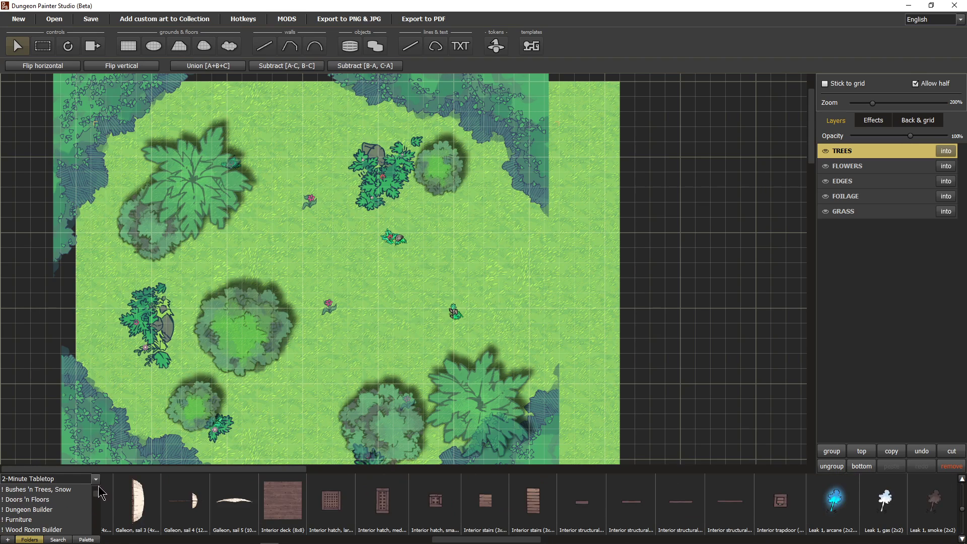
scroll(98, 497, up, 3)
click(66, 491)
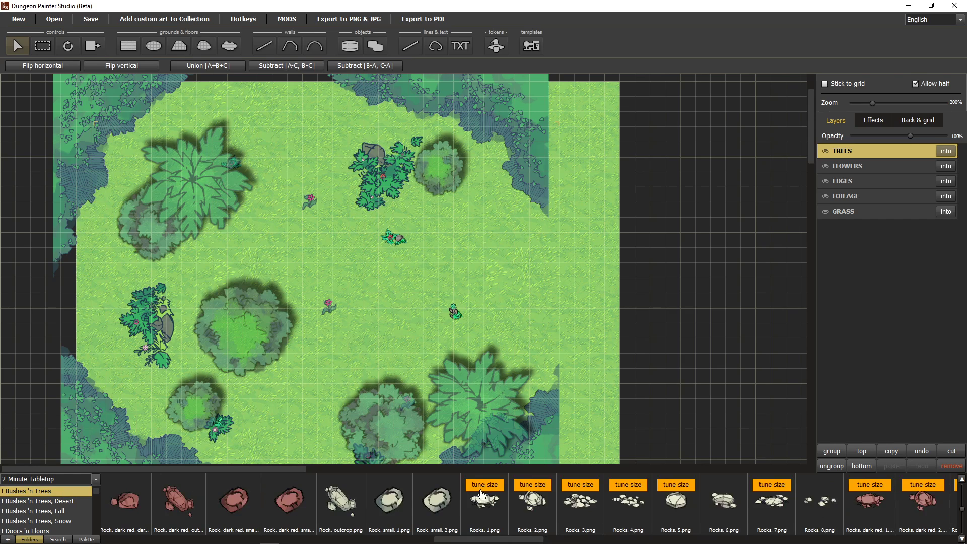
click(683, 542)
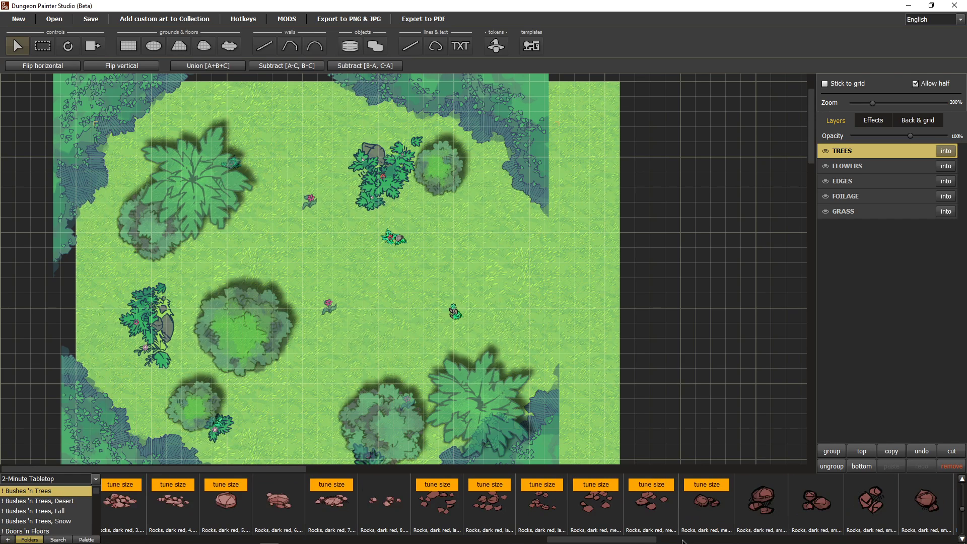
drag(683, 541, 862, 540)
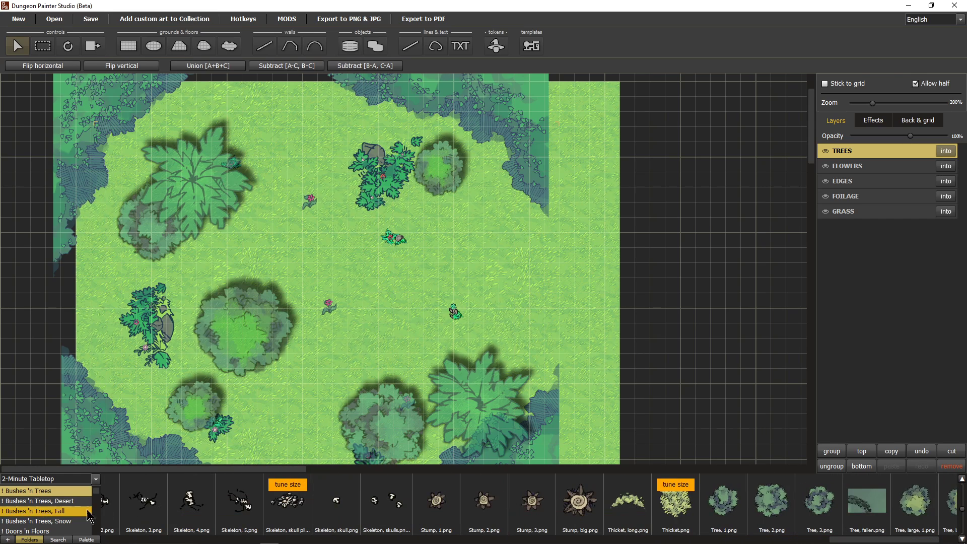
- Browse the objects in the Camp Tokens art folder for suitable tree trunk pieces
scroll(90, 514, down, 5)
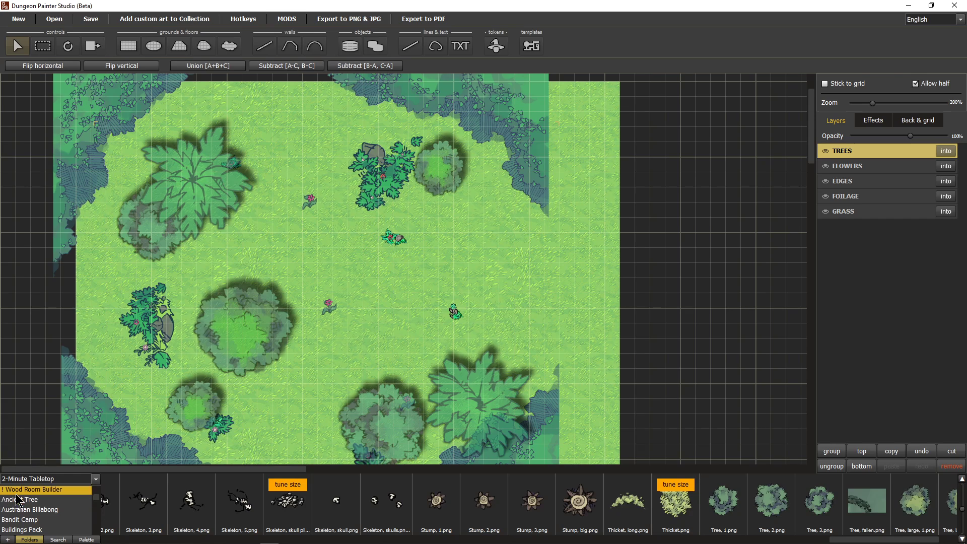
scroll(17, 500, down, 4)
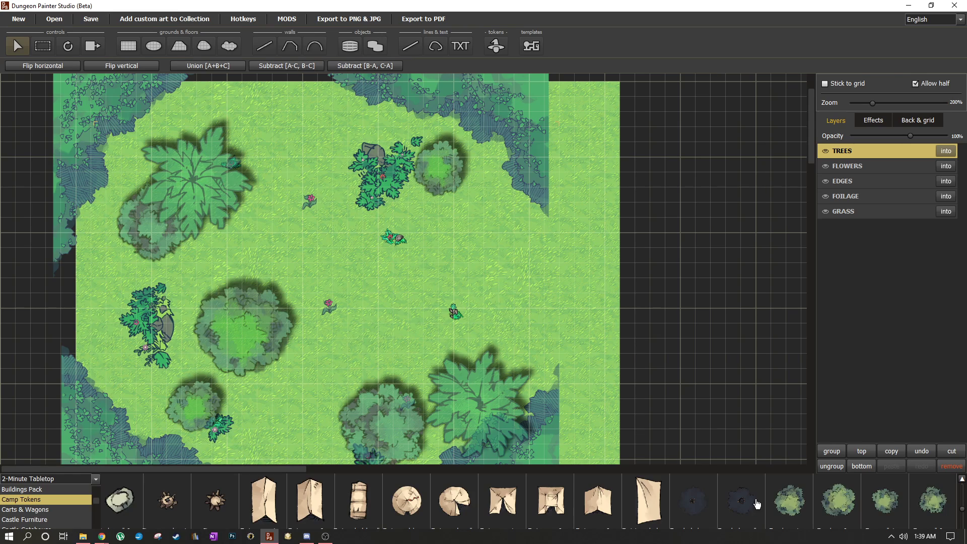
drag(751, 541, 638, 541)
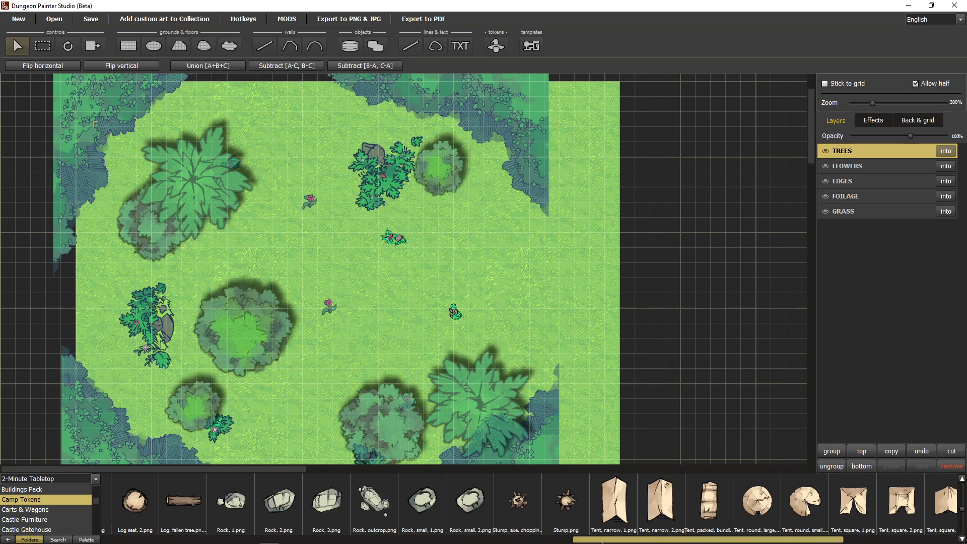
scroll(448, 514, up, 10)
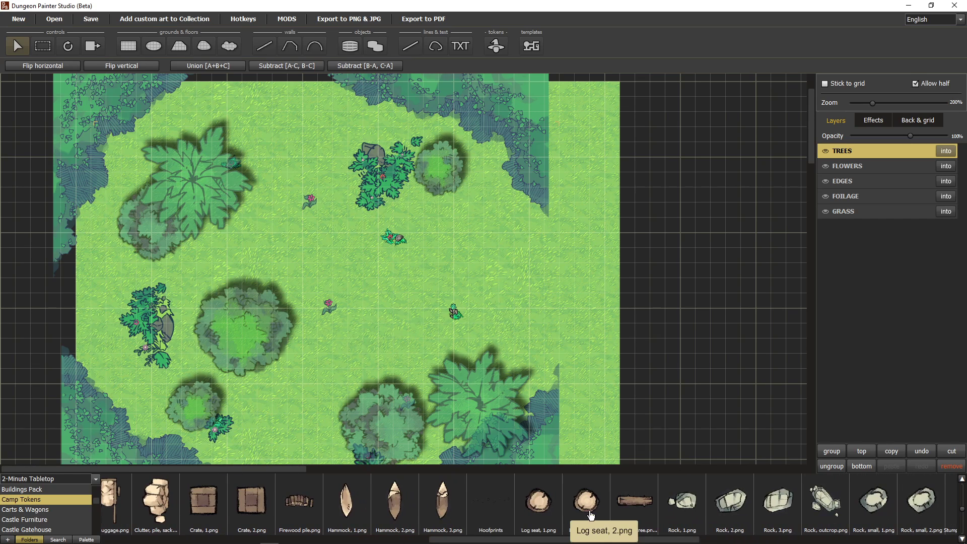
drag(537, 540, 214, 538)
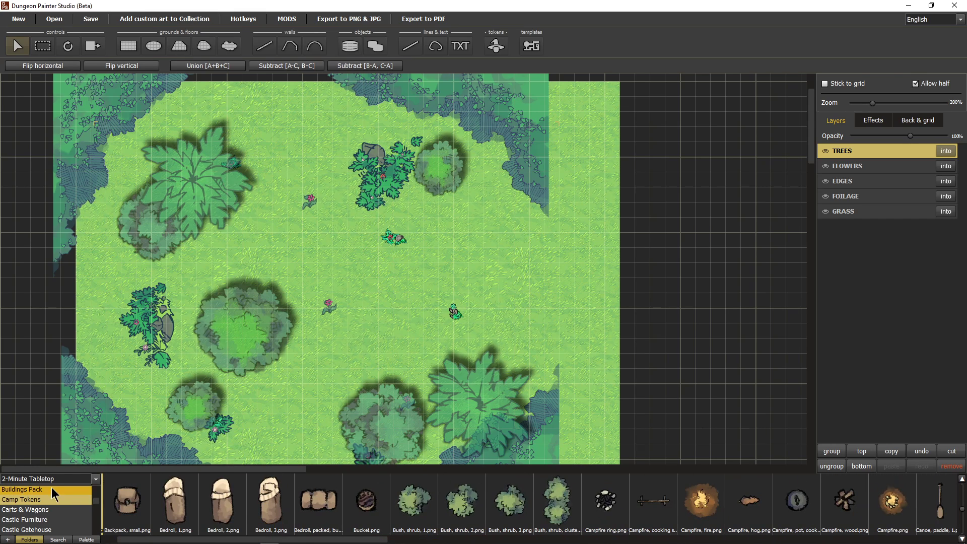
- Examine the objects in the Bandit Camp and Ancient Tree art folders for trunk or root pieces
scroll(25, 519, up, 3)
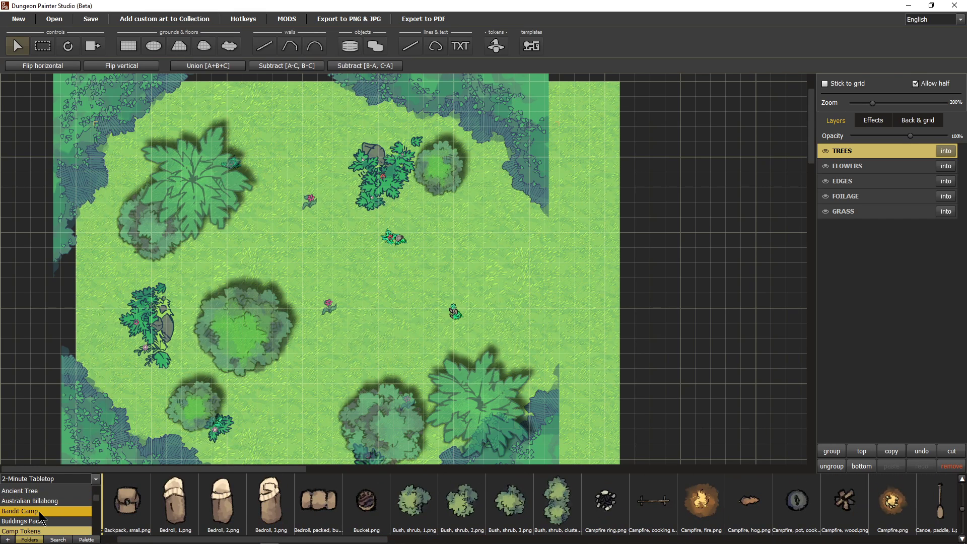
click(30, 511)
drag(271, 538, 716, 542)
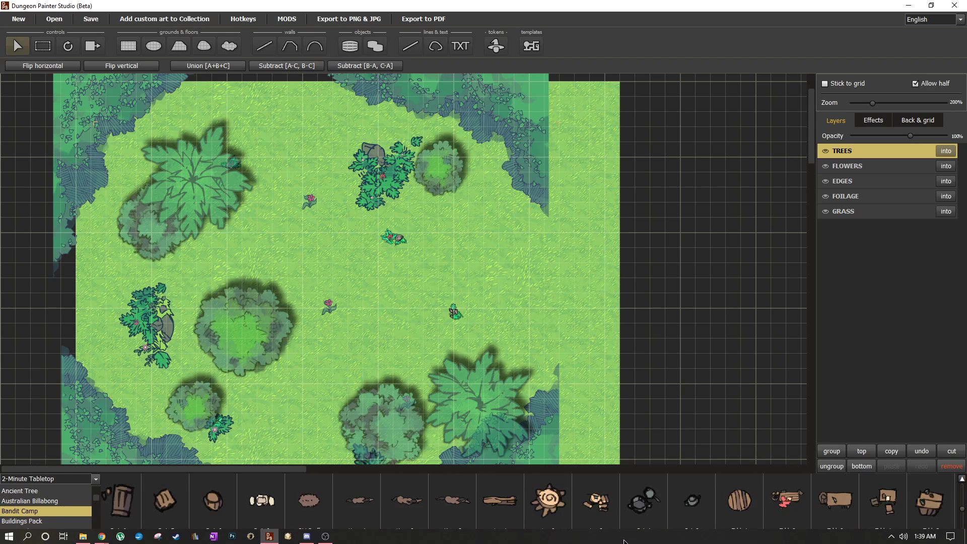
drag(637, 540, 848, 543)
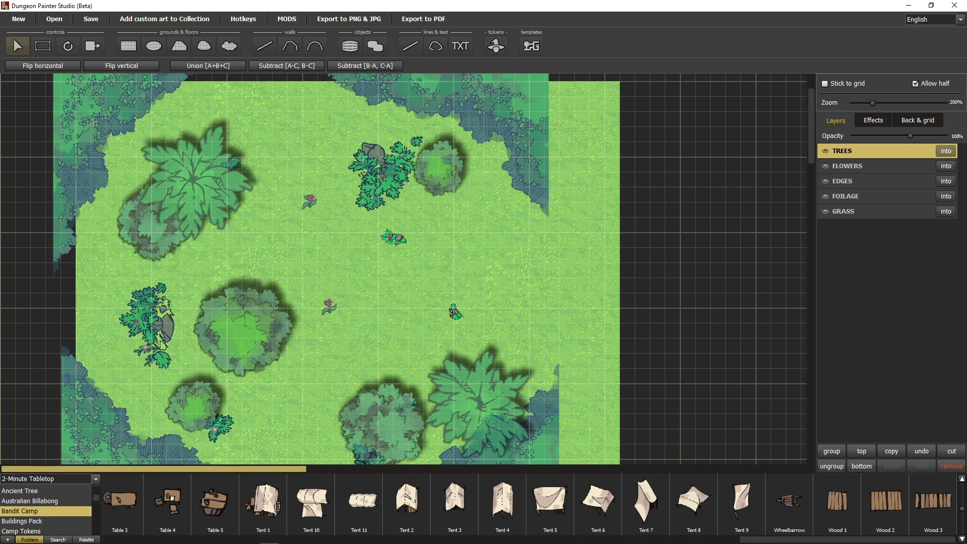
click(56, 494)
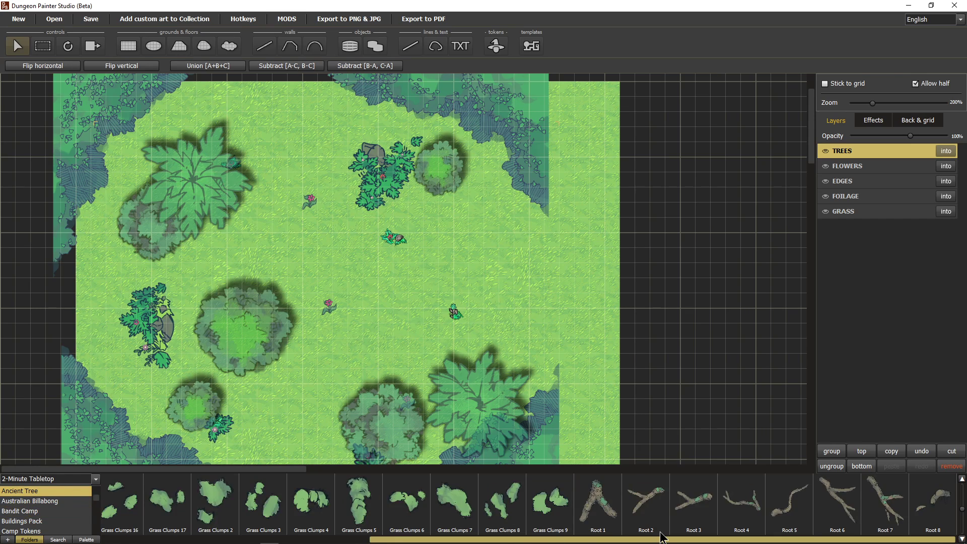
mouse_move(663, 538)
mouse_down()
mouse_move(222, 537)
mouse_move(673, 535)
mouse_up()
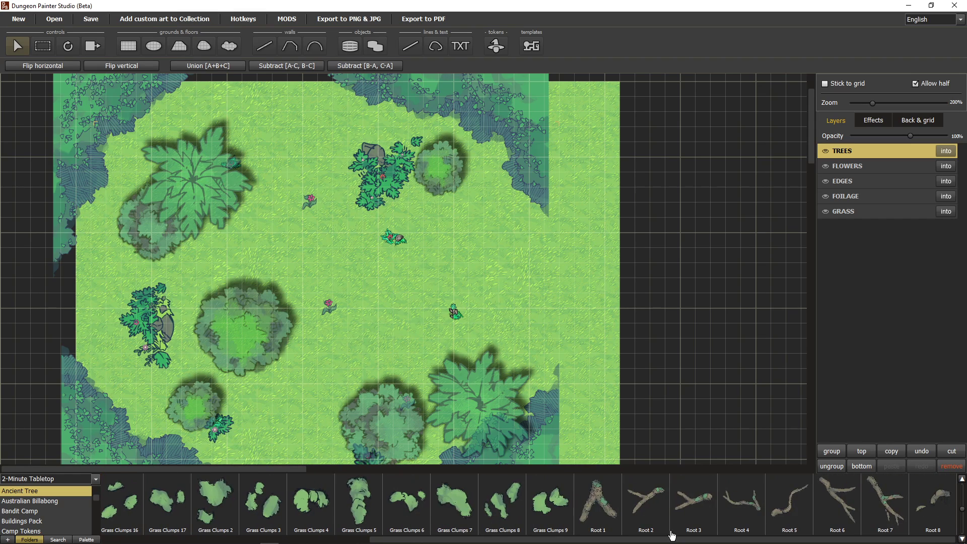
click(616, 496)
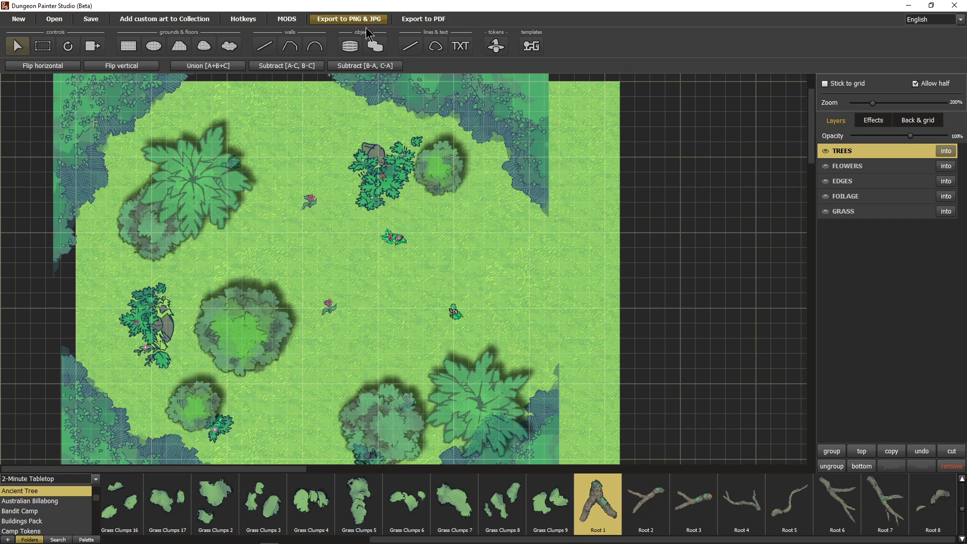
click(350, 45)
drag(500, 272, 557, 355)
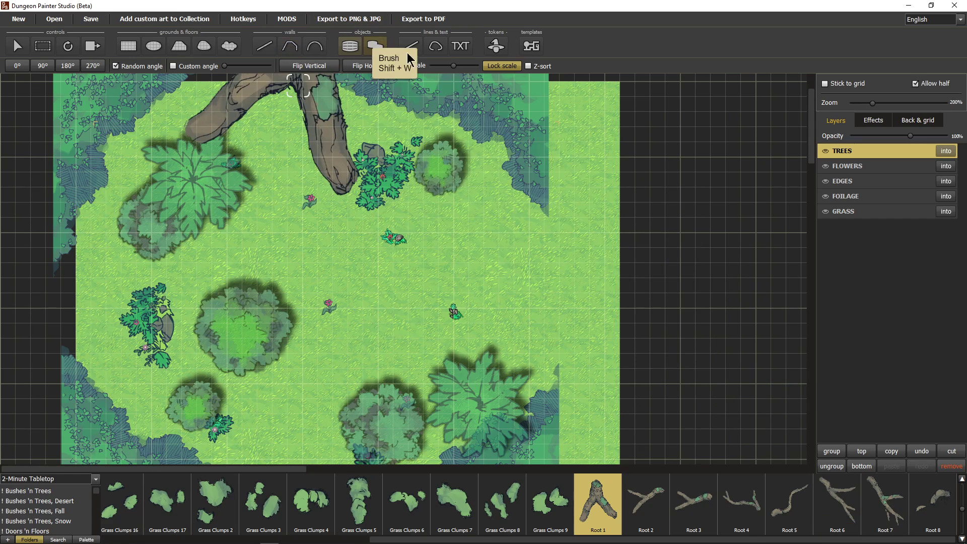
drag(453, 67, 436, 68)
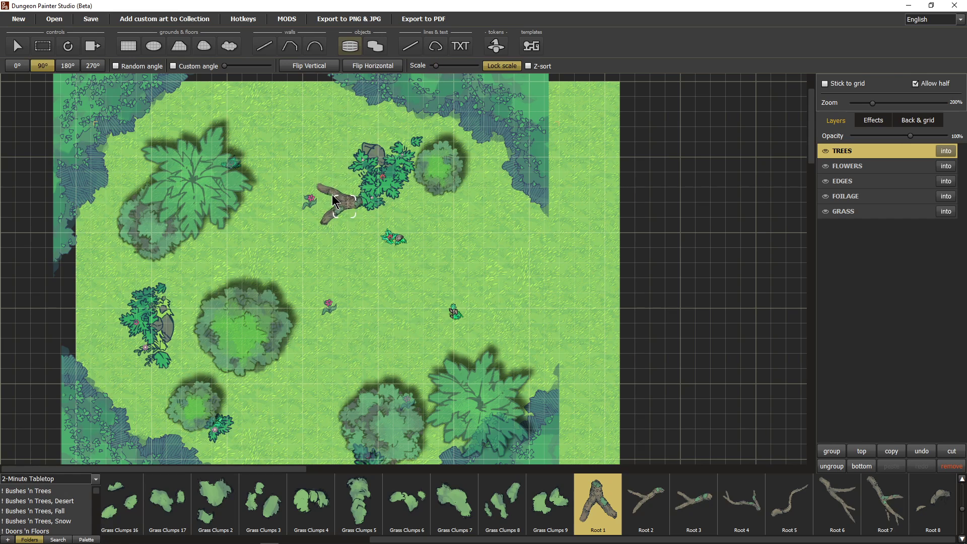
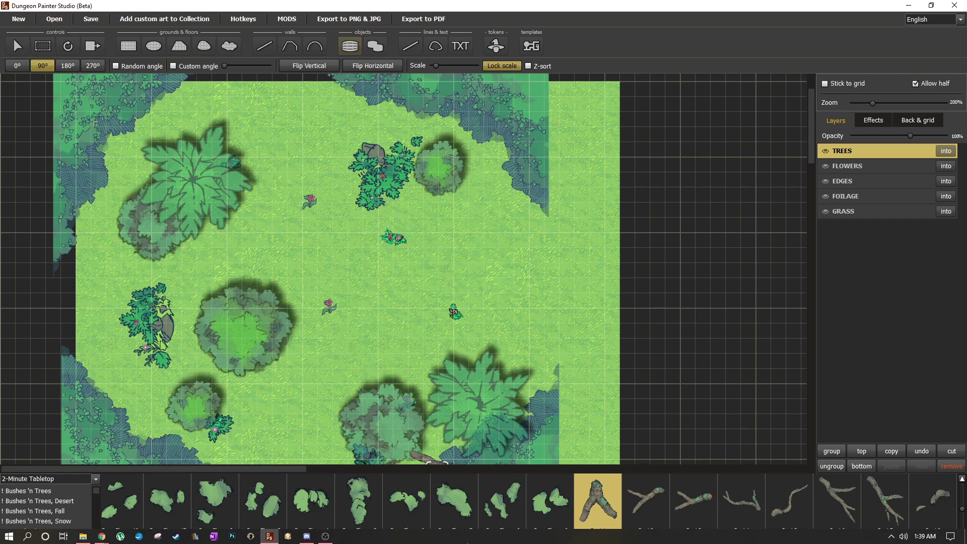
- Place Stump, big.png from the ! Bushes 'n Trees folder at the centre of the southeastern palm, scaled to fit as its trunk
drag(496, 540, 228, 540)
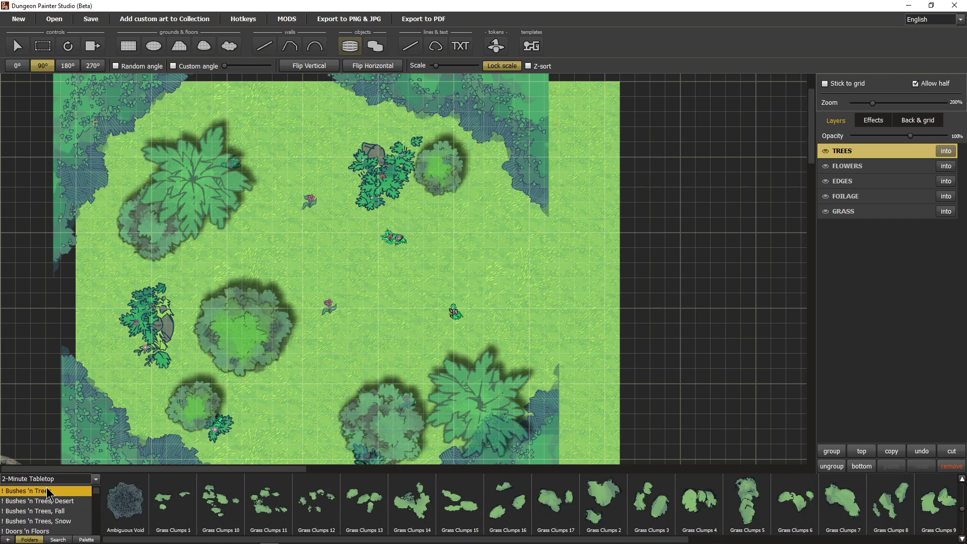
click(31, 491)
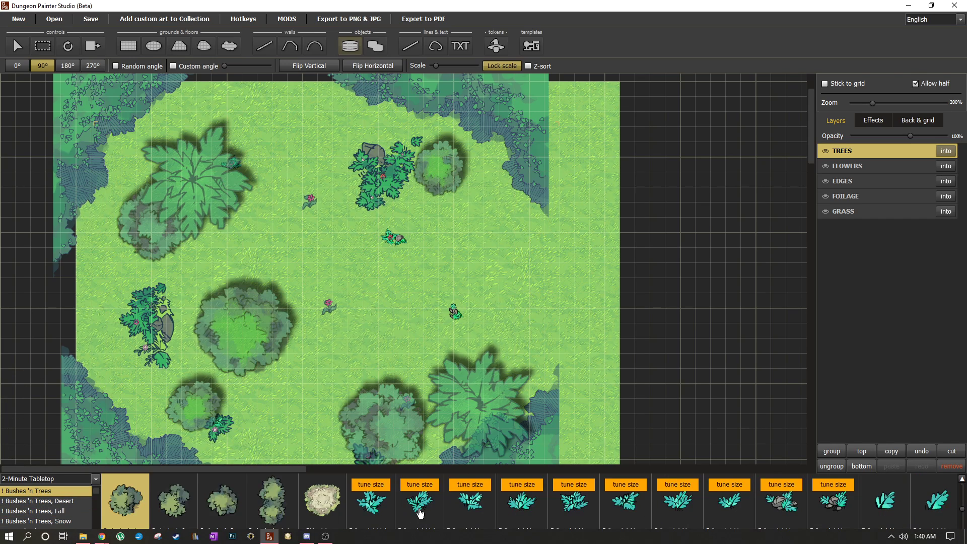
click(514, 538)
click(514, 535)
click(514, 538)
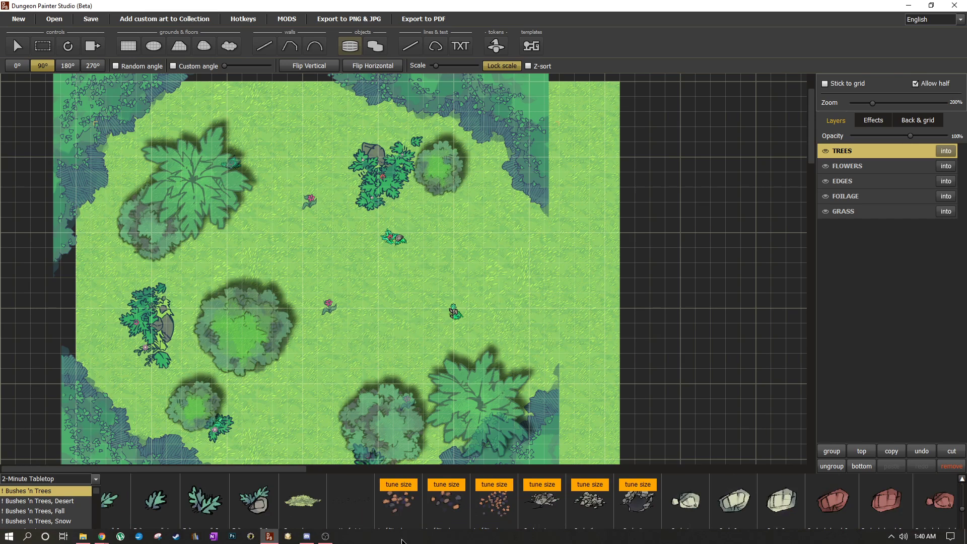
drag(409, 540, 932, 543)
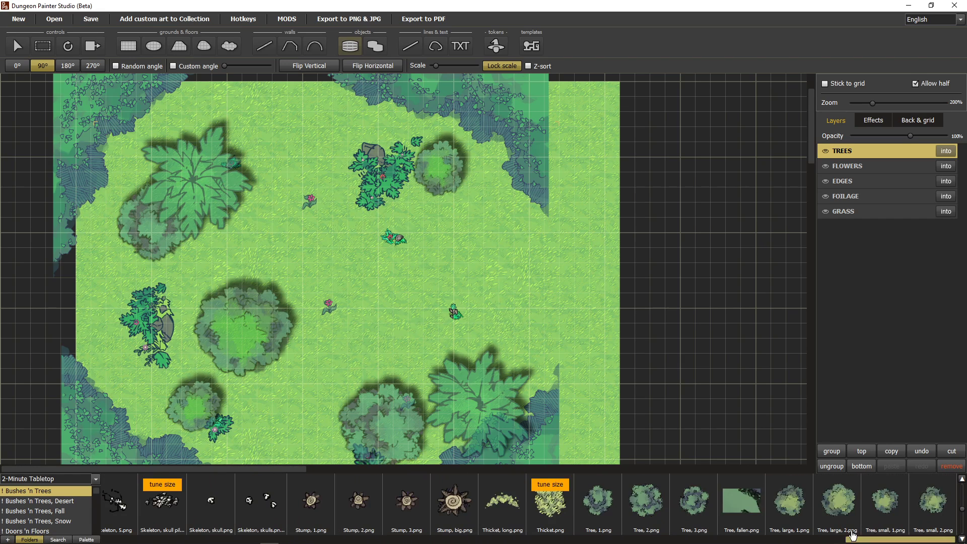
click(450, 496)
scroll(411, 318, down, 1)
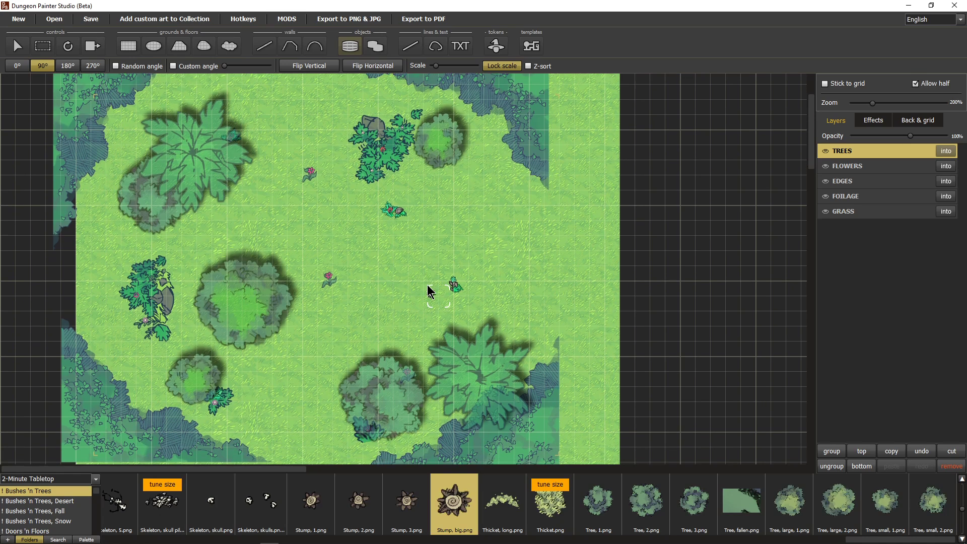
click(447, 66)
drag(449, 67, 448, 67)
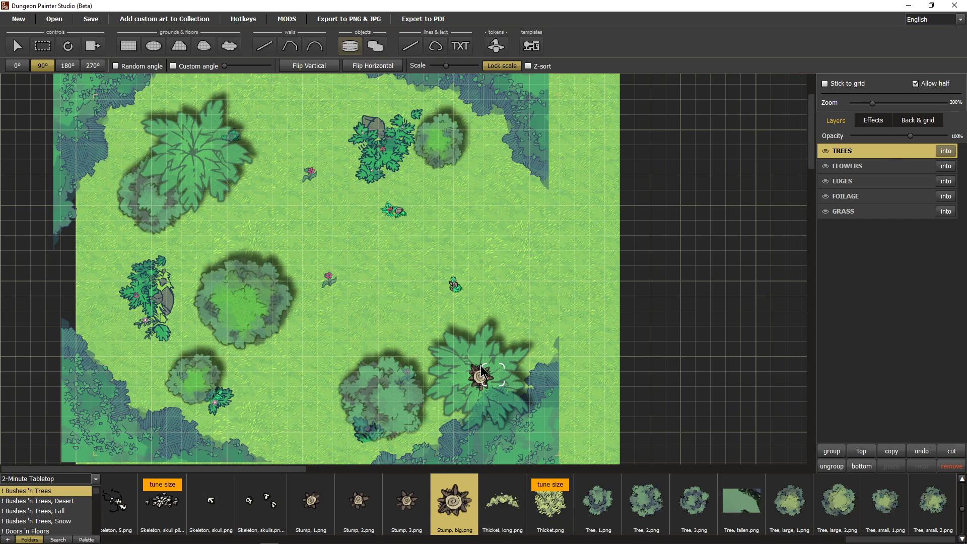
click(481, 370)
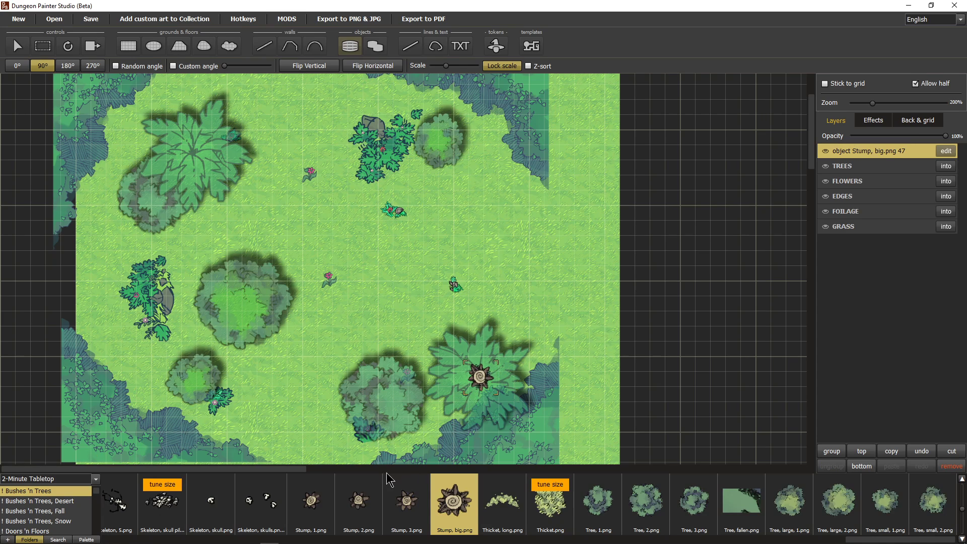
- Turn on random angle and place big stumps at the centres of the northwestern palm and the large western tree
click(119, 65)
click(182, 159)
click(225, 295)
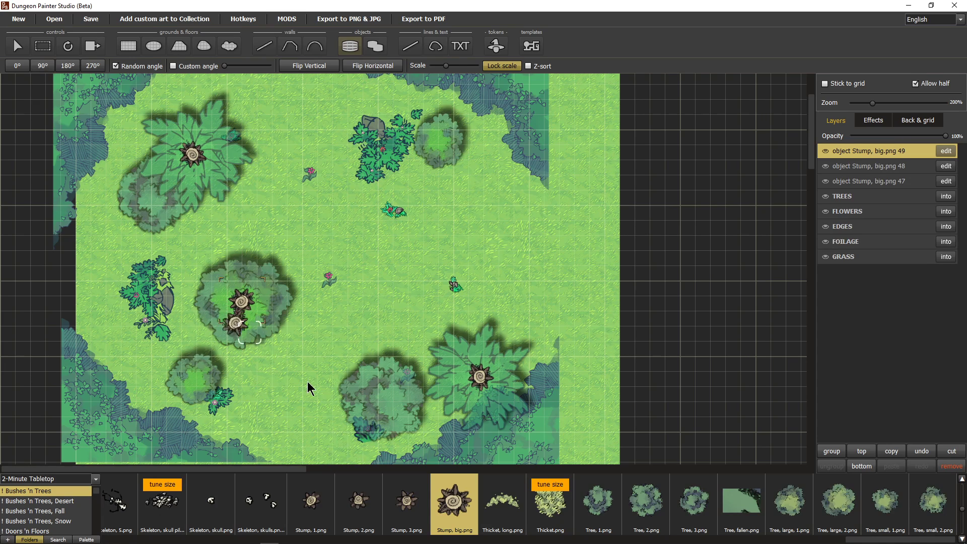
- Place Stump, 3.png, scaled to fit, at the centres of the southern tree and the northwestern tree beside the palm
click(409, 512)
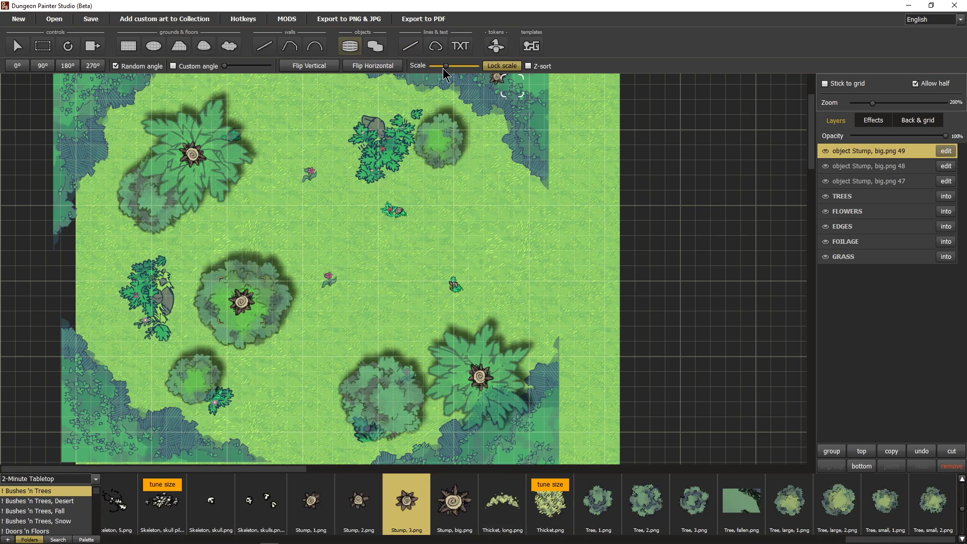
click(385, 387)
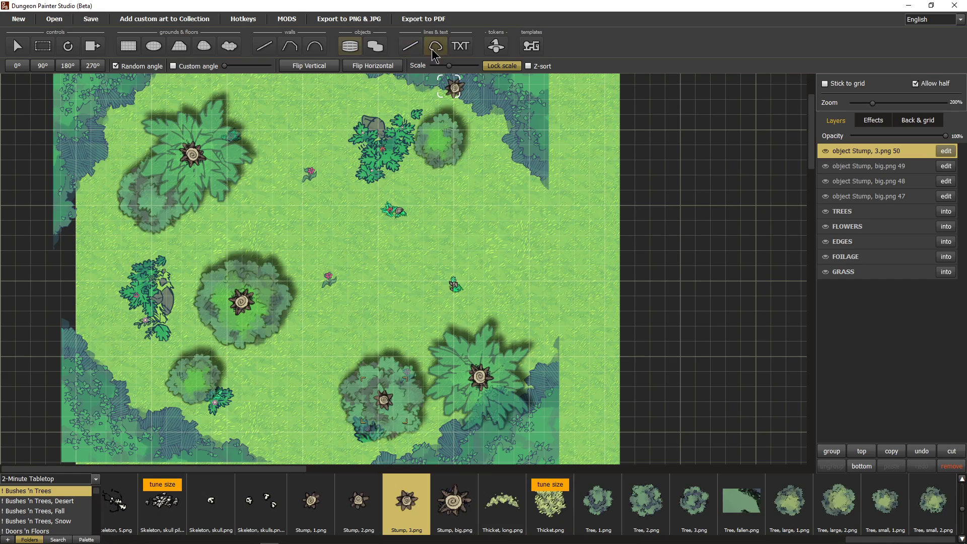
drag(451, 69, 452, 80)
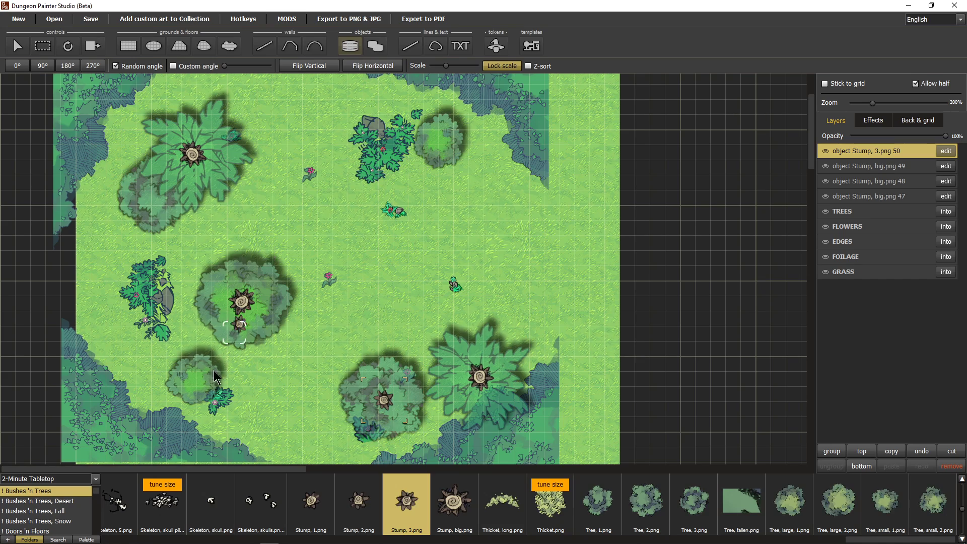
click(135, 200)
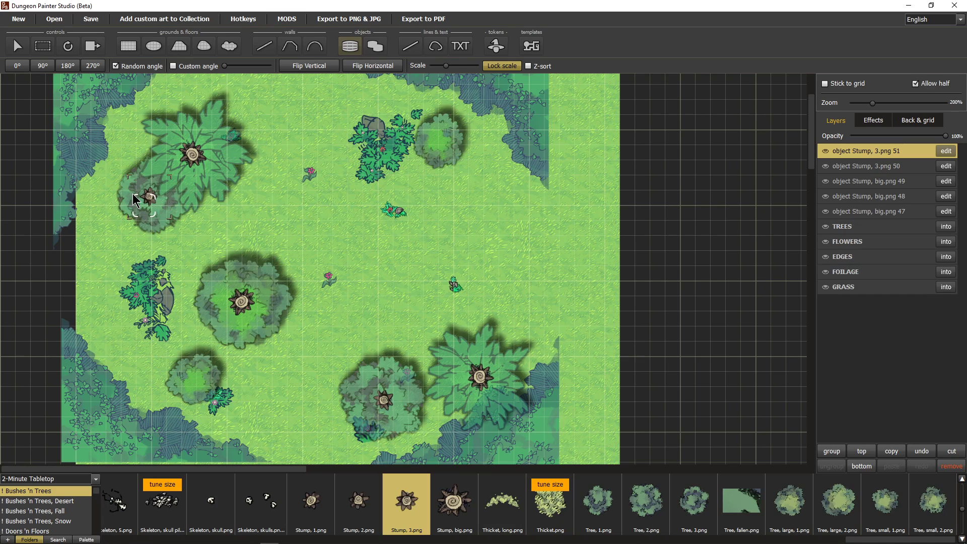
- Place Stump, 1.png at the centres of the small southwestern tree and the small northeastern tree
click(311, 501)
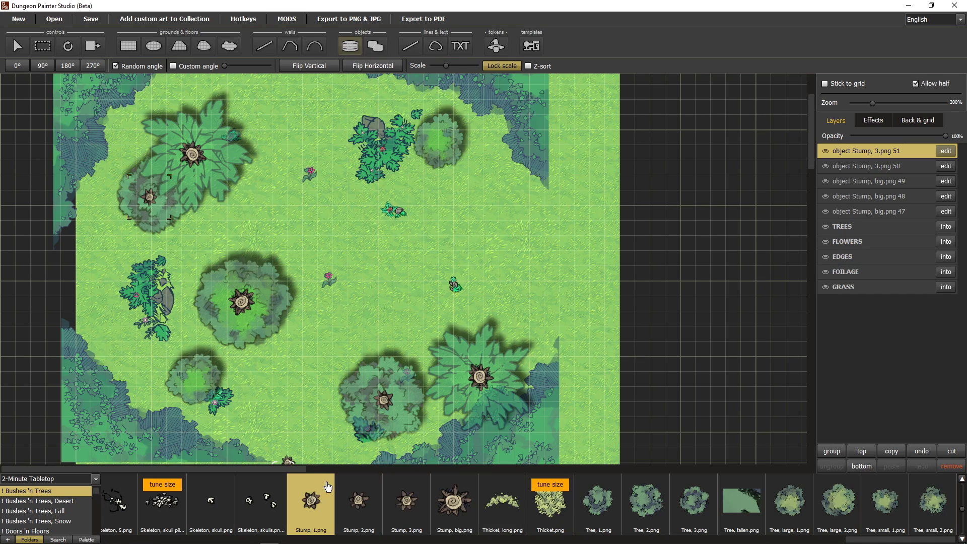
click(181, 377)
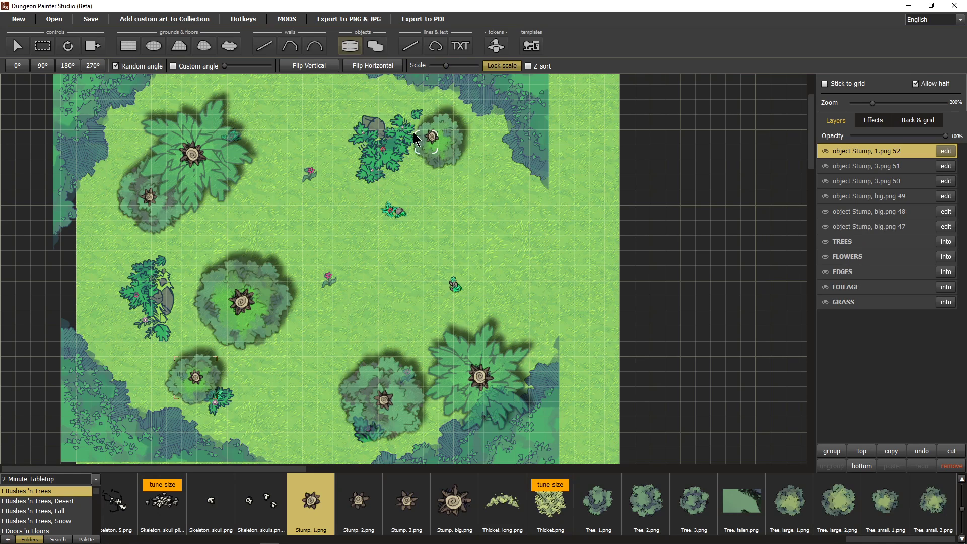
click(418, 132)
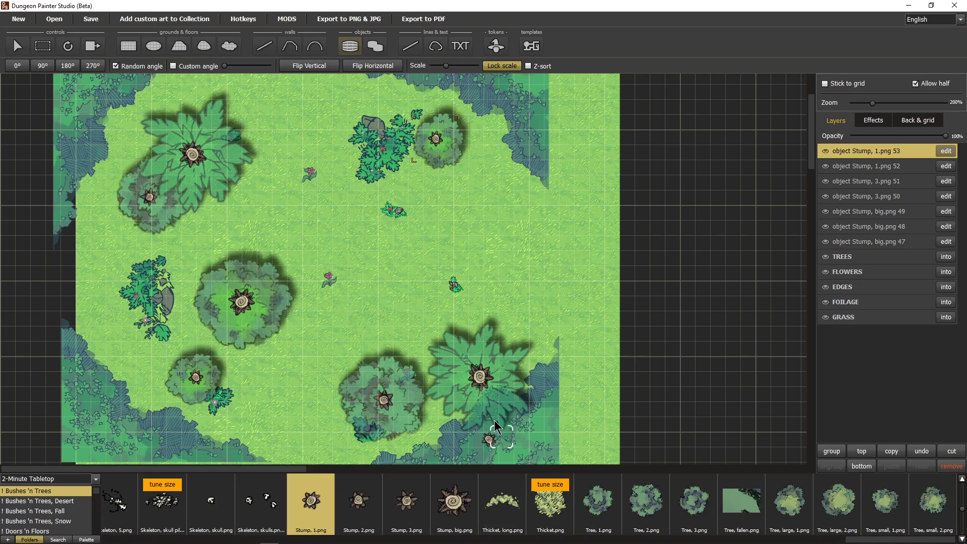
- Group all the stump objects under the name STUMPS and move the group directly beneath TREES in the layer order
shift+click(860, 243)
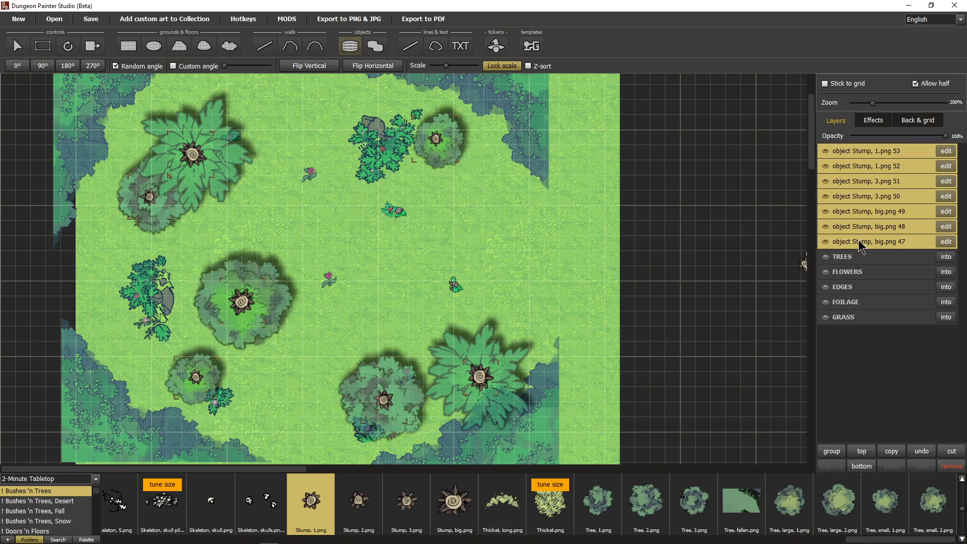
click(840, 452)
double_click(867, 151)
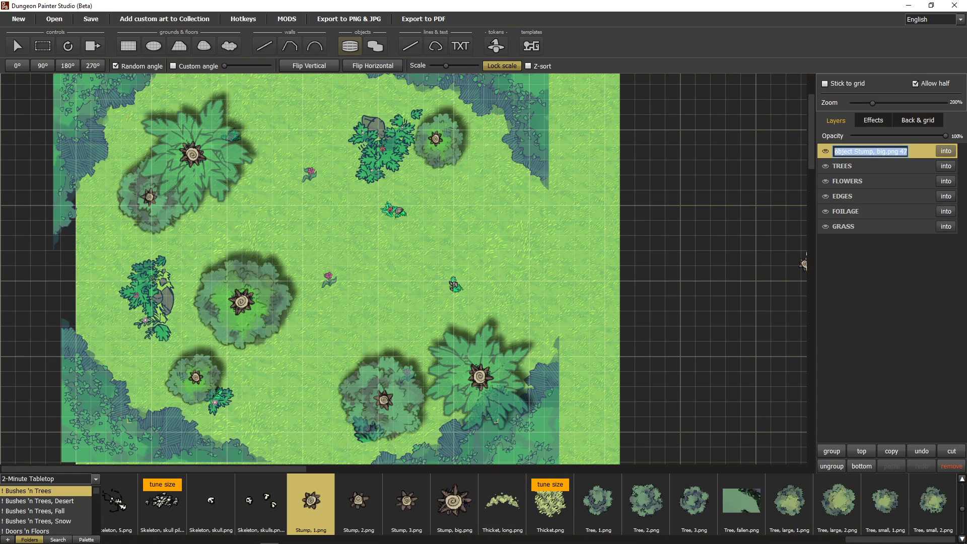
text(STUMPS)
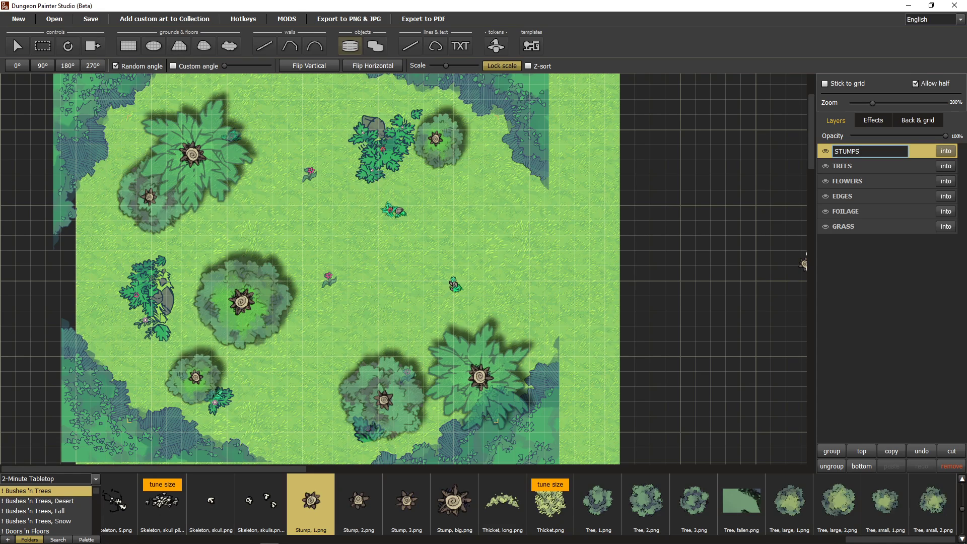
key(Return)
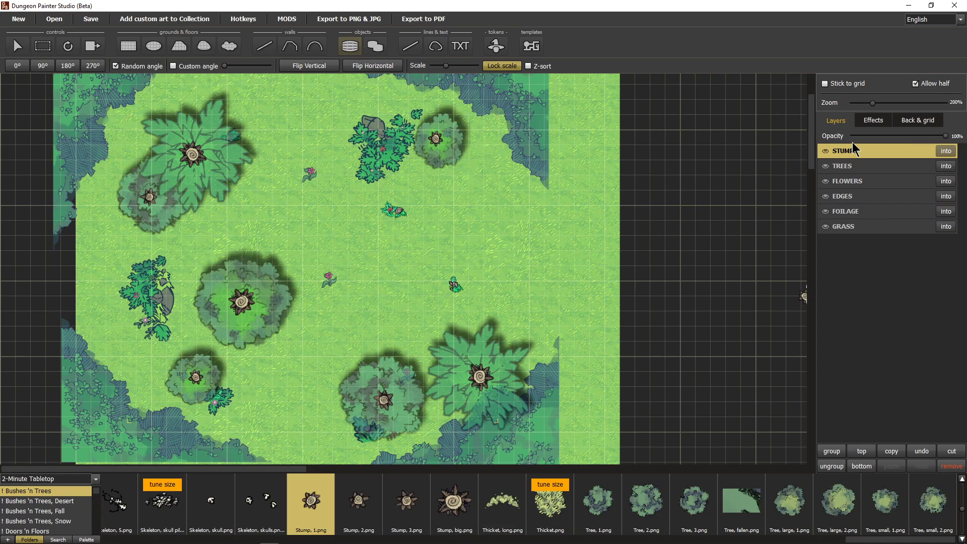
drag(855, 154, 852, 180)
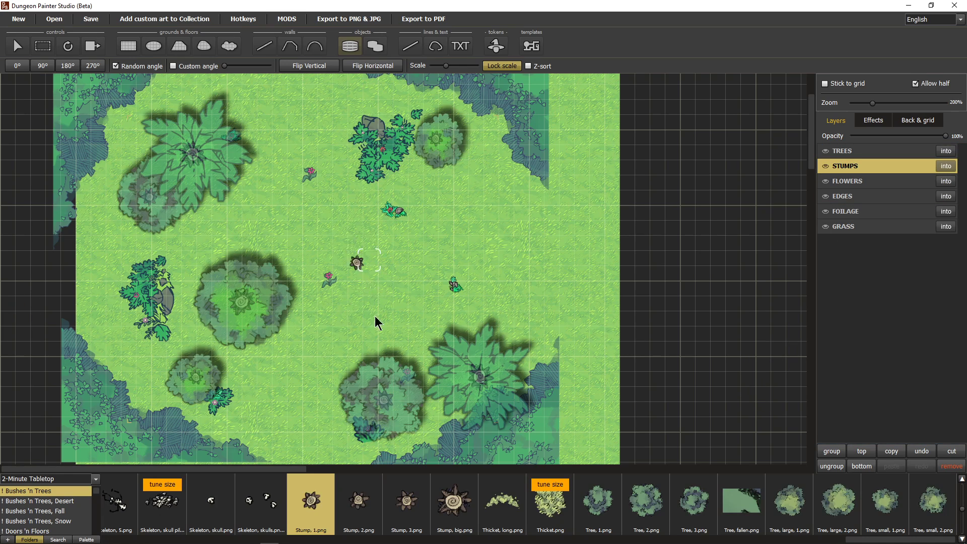
- Examine the whole clearing, checking how the stumps look beneath the semi-transparent trees and where the map still needs detail
mouse_move(336, 343)
mouse_down()
mouse_move(335, 274)
mouse_move(300, 439)
mouse_move(361, 372)
mouse_move(341, 352)
mouse_up()
scroll(332, 344, down, 5)
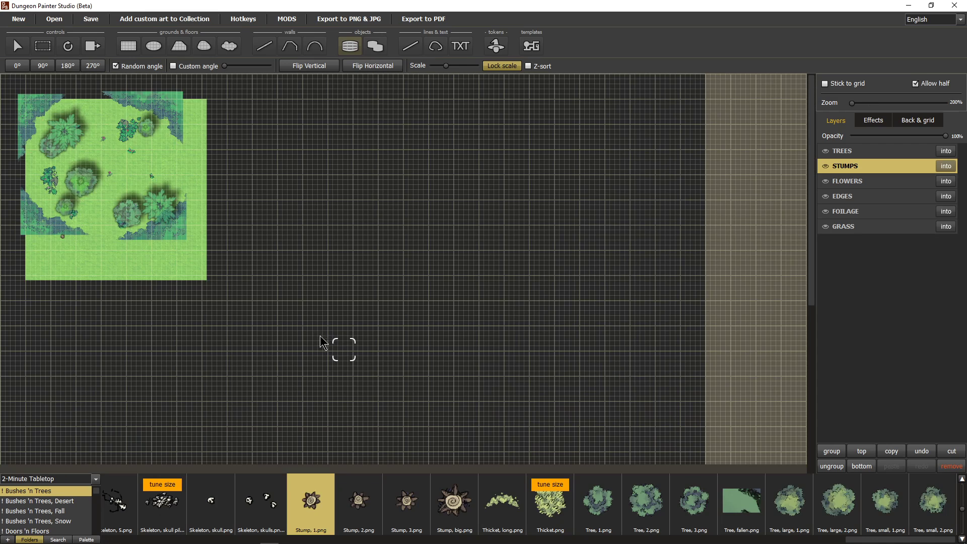
scroll(126, 239, up, 3)
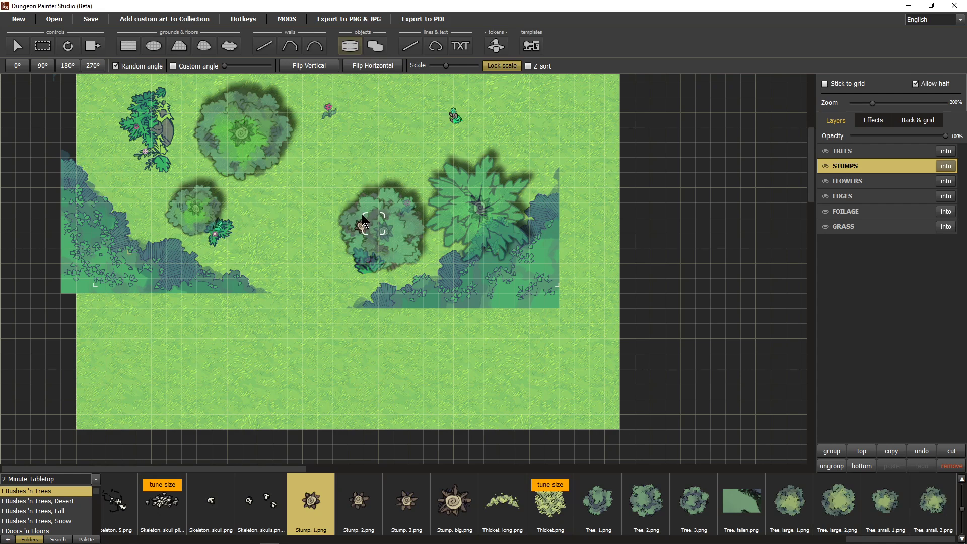
drag(324, 201, 323, 466)
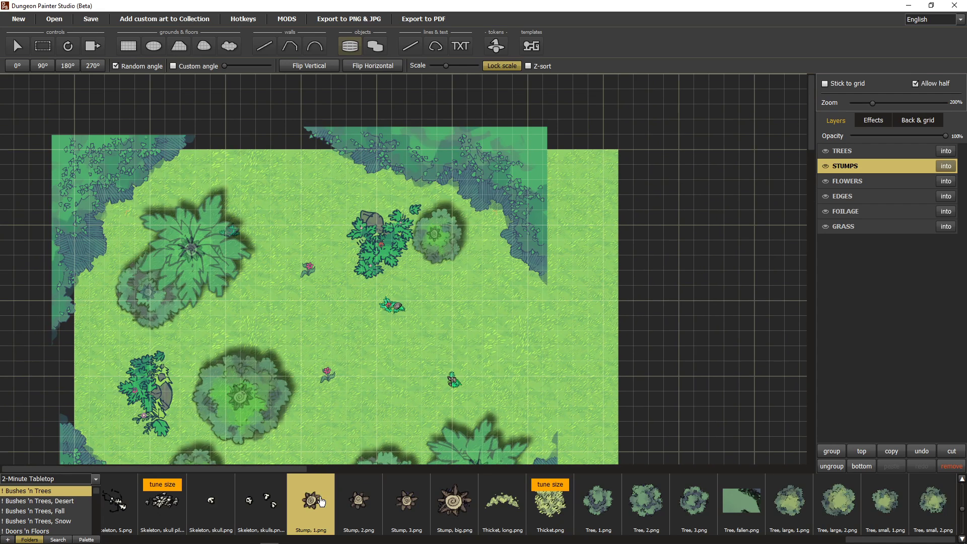
drag(365, 439, 360, 301)
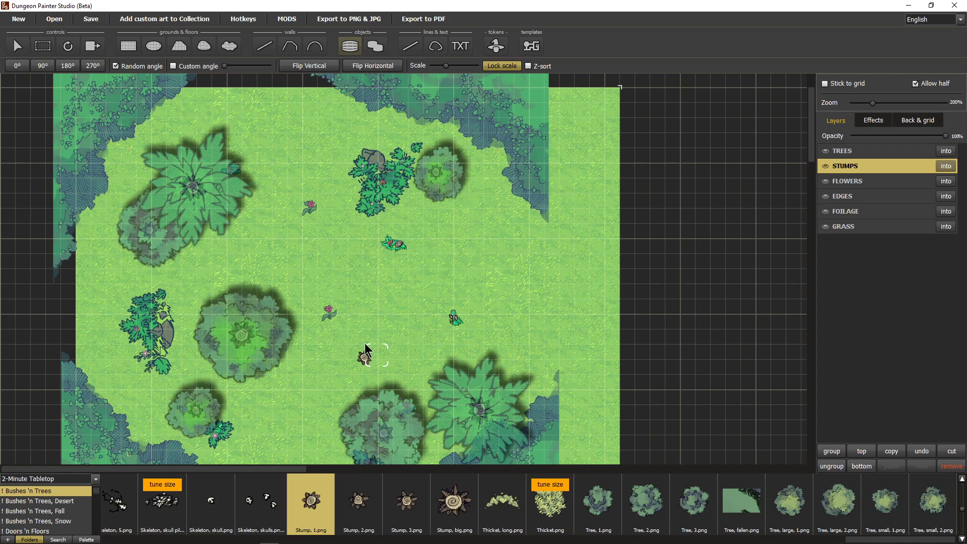
scroll(362, 351, down, 1)
scroll(364, 351, up, 2)
scroll(361, 391, down, 2)
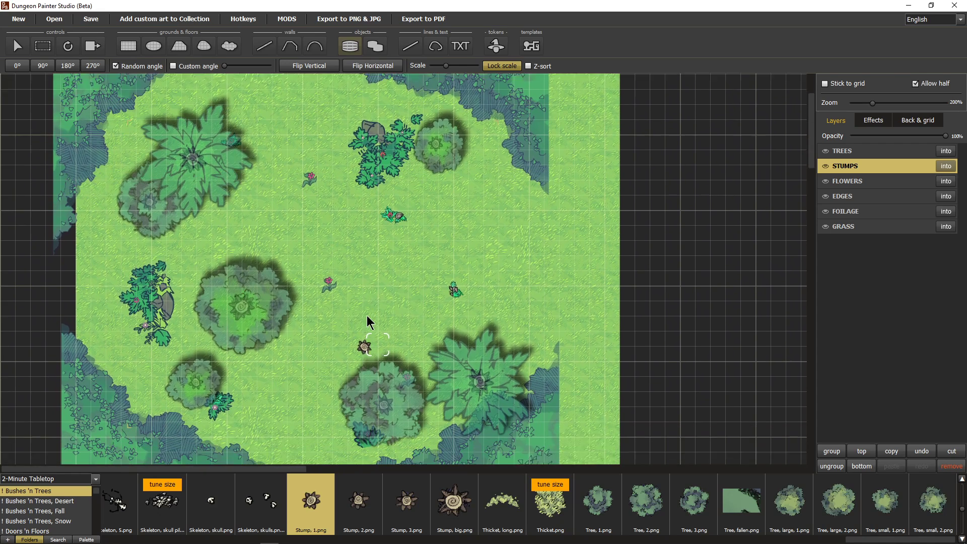
scroll(365, 345, down, 1)
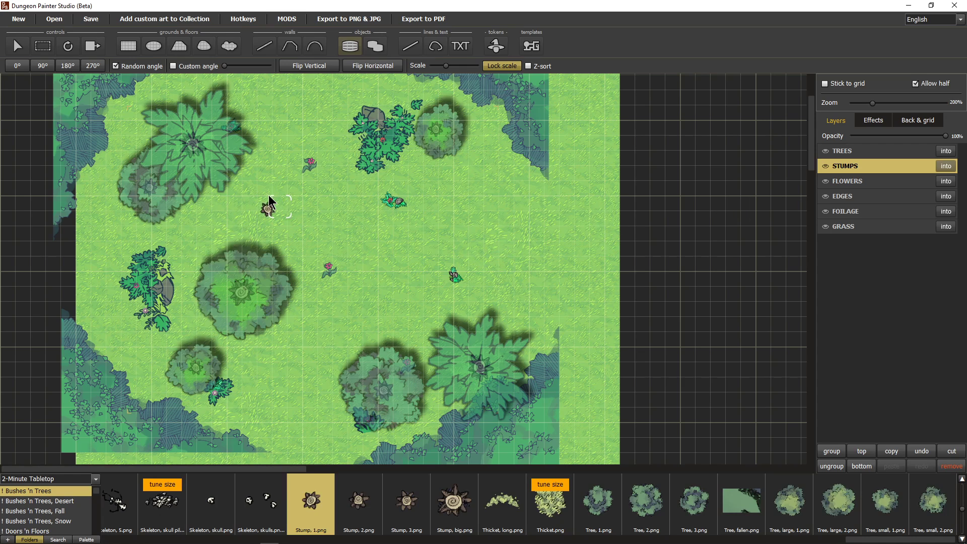
- Choose the freeform floor brush with the first 8x8 dark dirt texture from All Floors
click(230, 46)
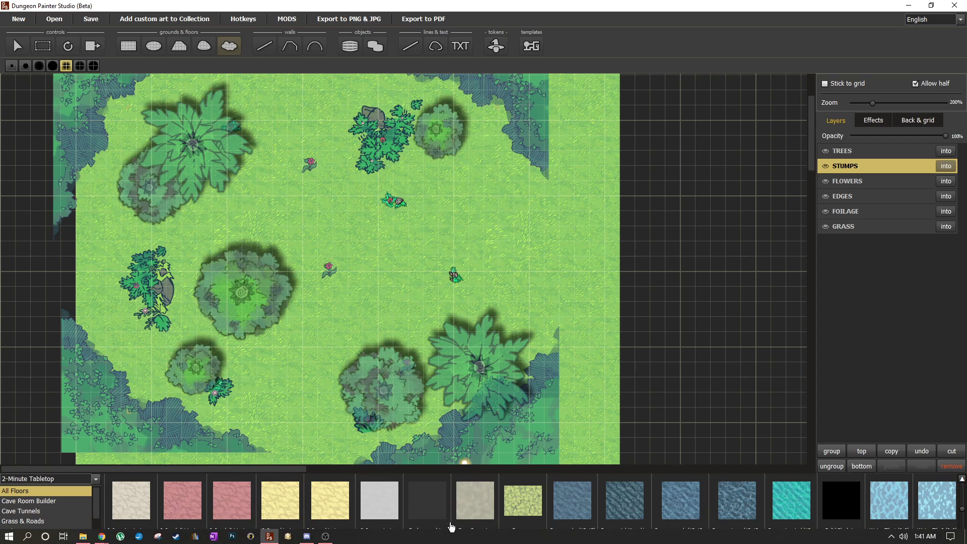
mouse_move(462, 543)
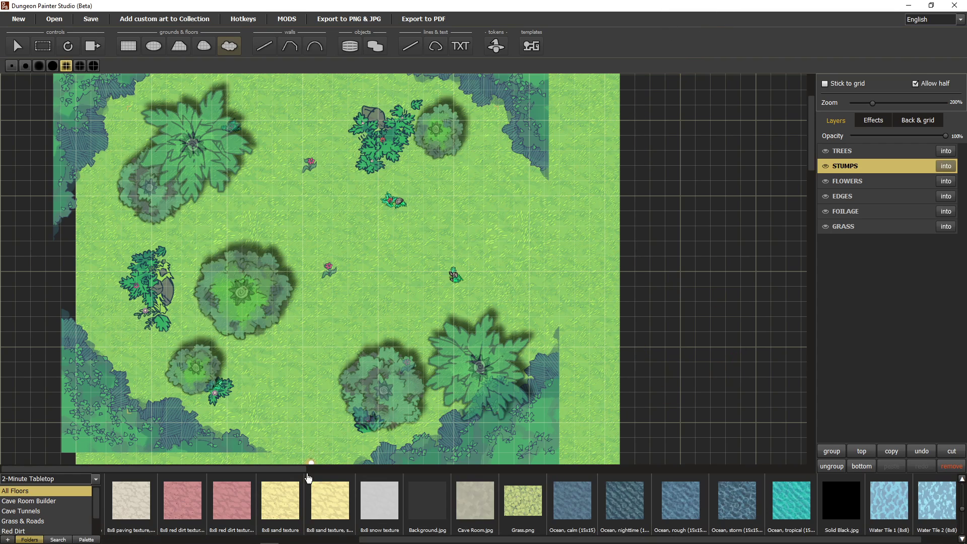
click(297, 540)
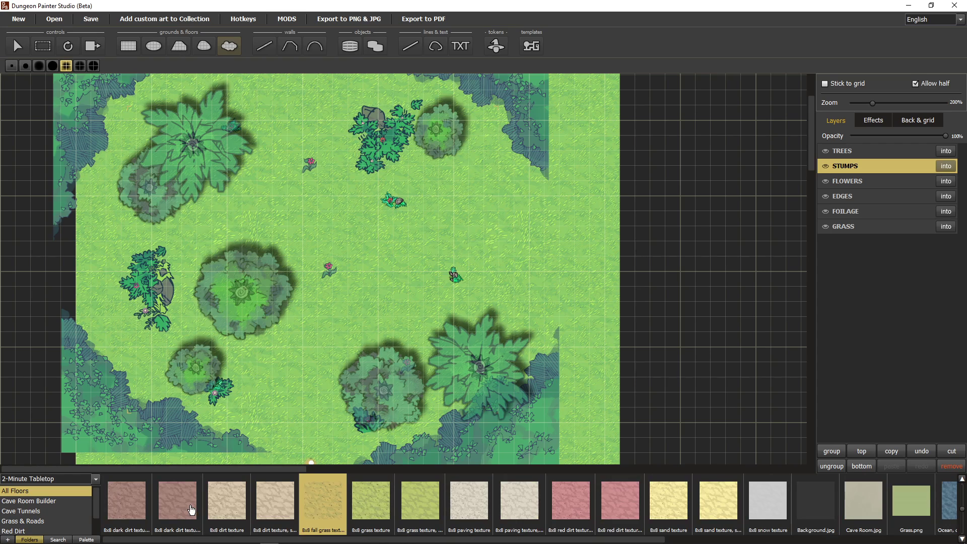
click(136, 510)
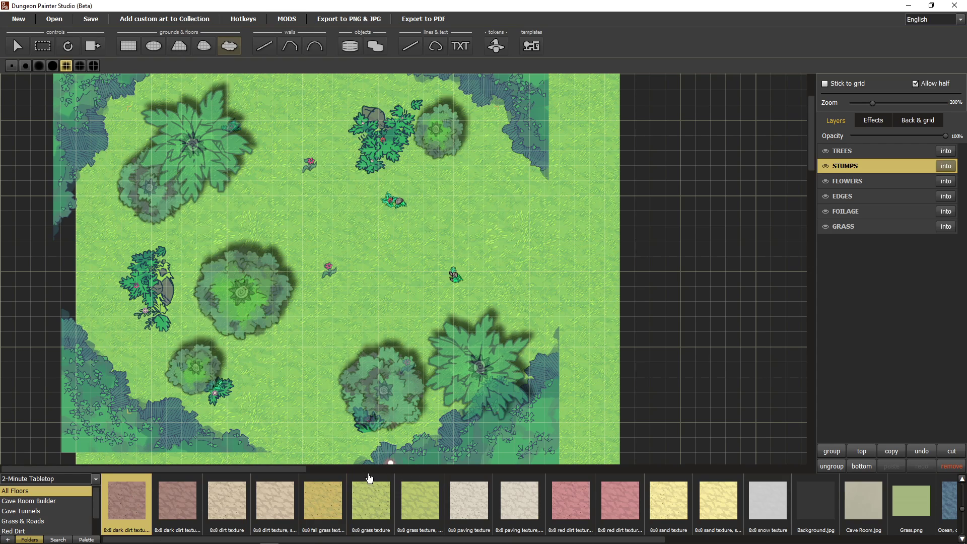
- Paint a winding 8x8 dark dirt path above the GRASS layer with a larger brush, from the clearing's lower edge to its upper edge
click(80, 66)
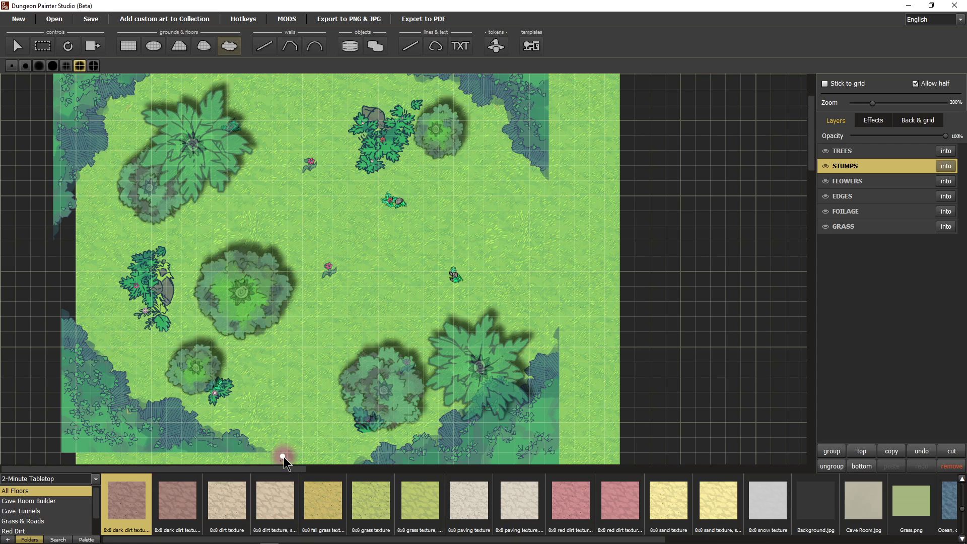
scroll(303, 428, down, 2)
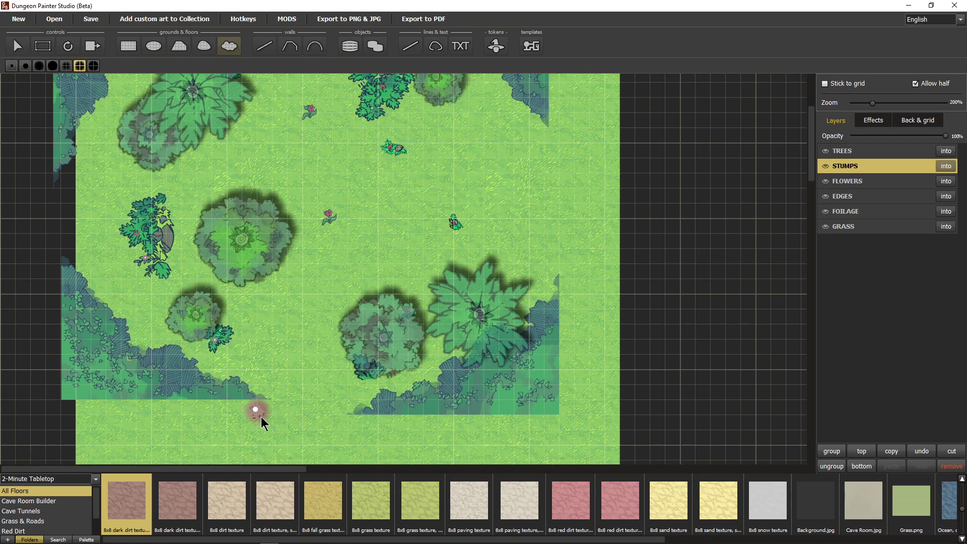
drag(275, 419, 288, 395)
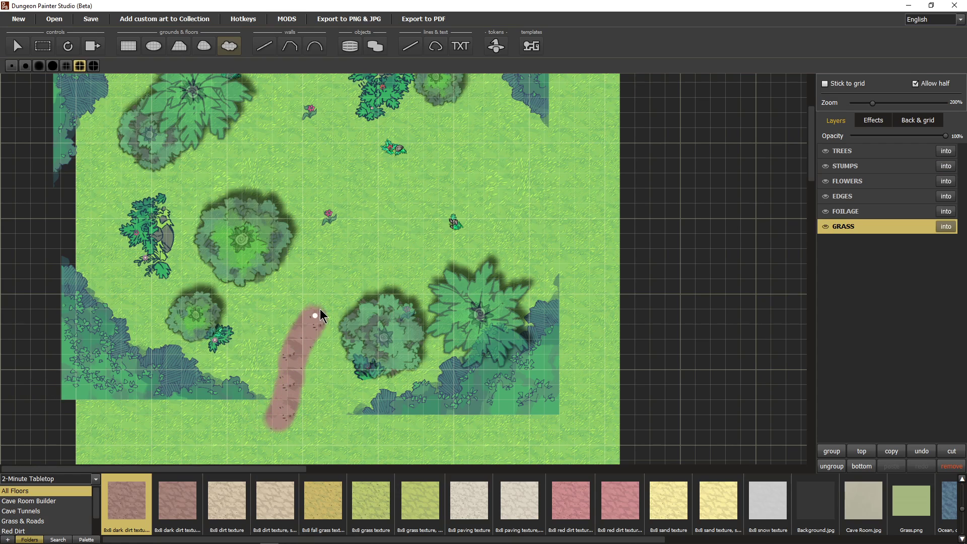
drag(367, 231, 312, 50)
scroll(482, 331, up, 5)
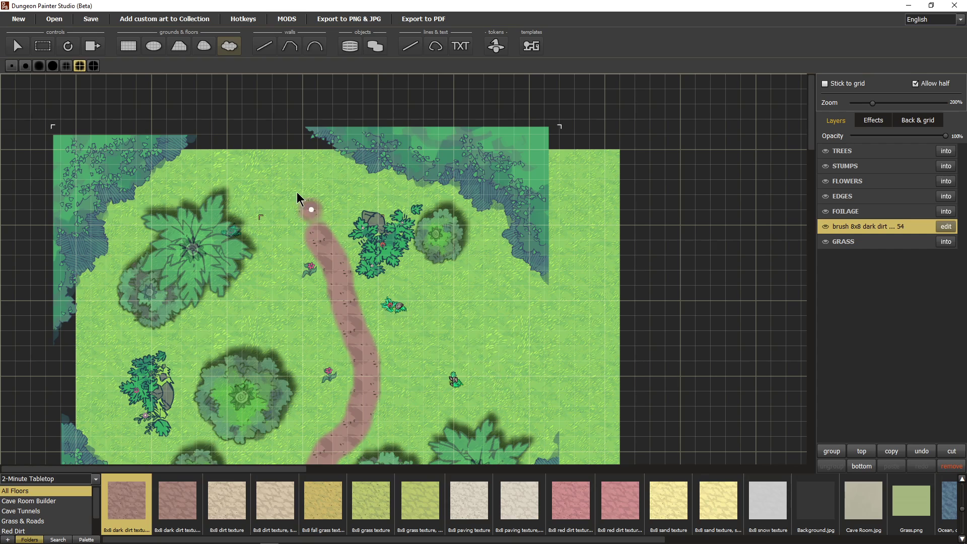
drag(316, 231, 288, 182)
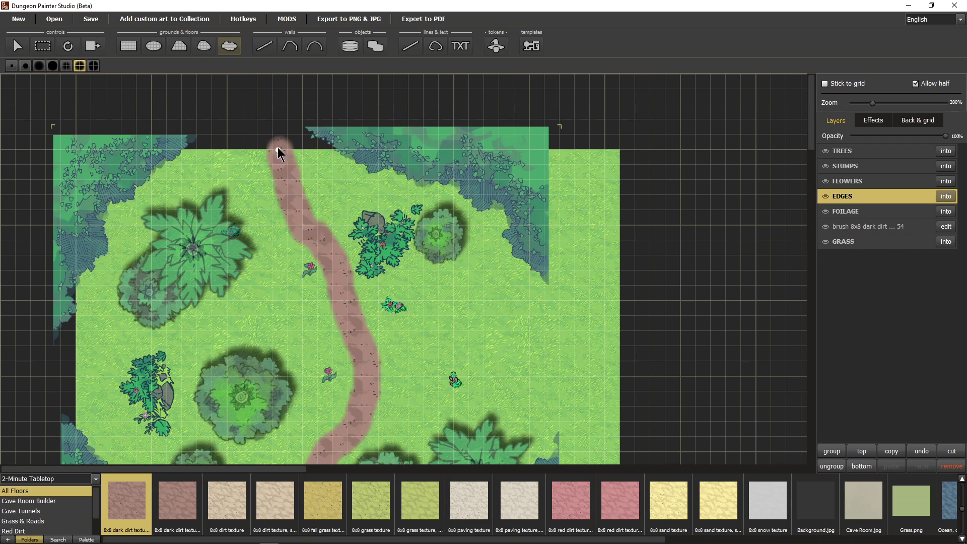
- Widen the dirt path along its length with extra 8x8 dark dirt strokes and extend its lower end past the tree line
drag(277, 147, 276, 135)
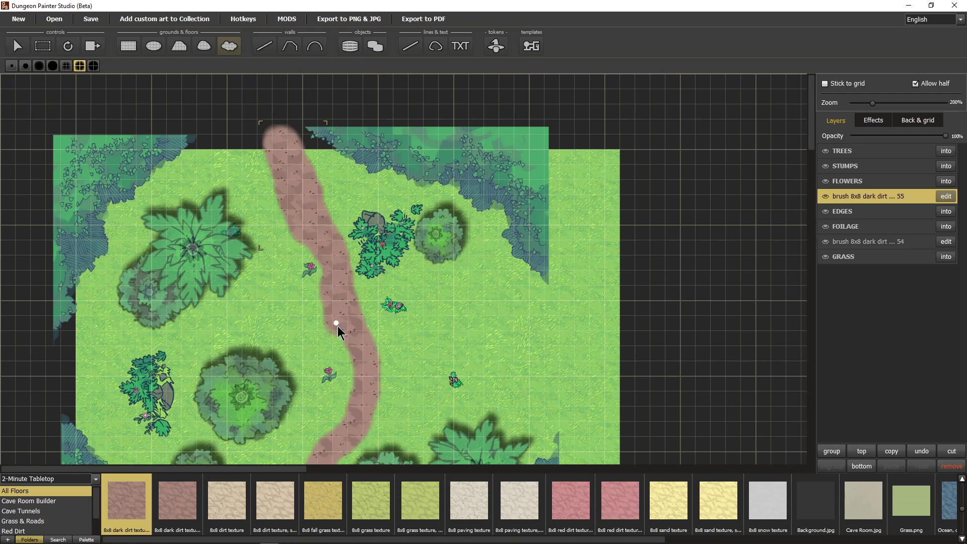
click(350, 436)
scroll(368, 404, down, 5)
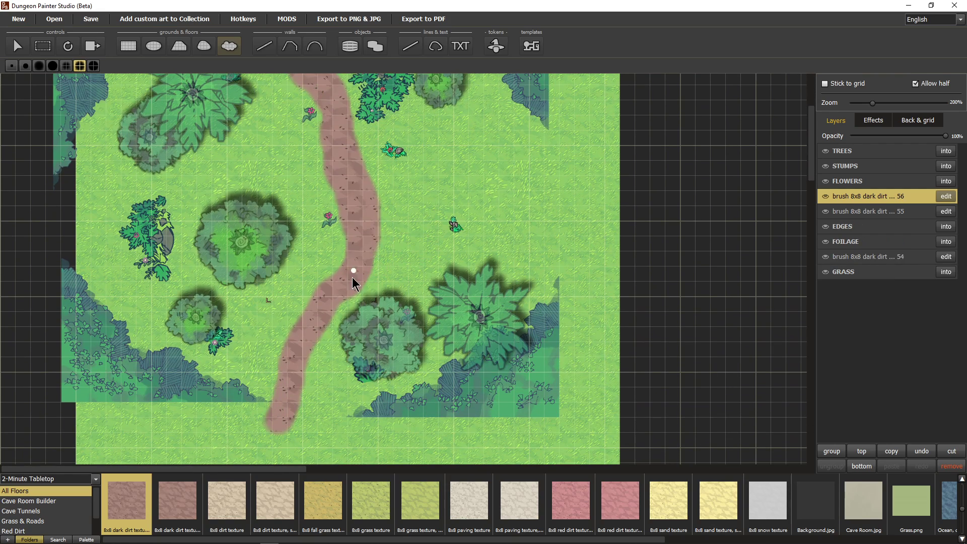
drag(350, 281, 325, 325)
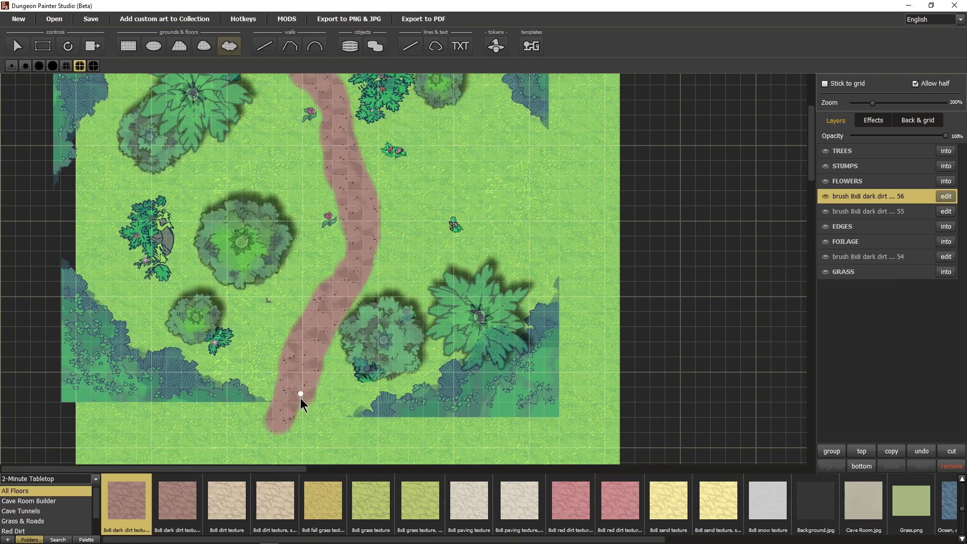
drag(283, 450, 281, 459)
scroll(465, 209, up, 3)
scroll(428, 242, right, 2)
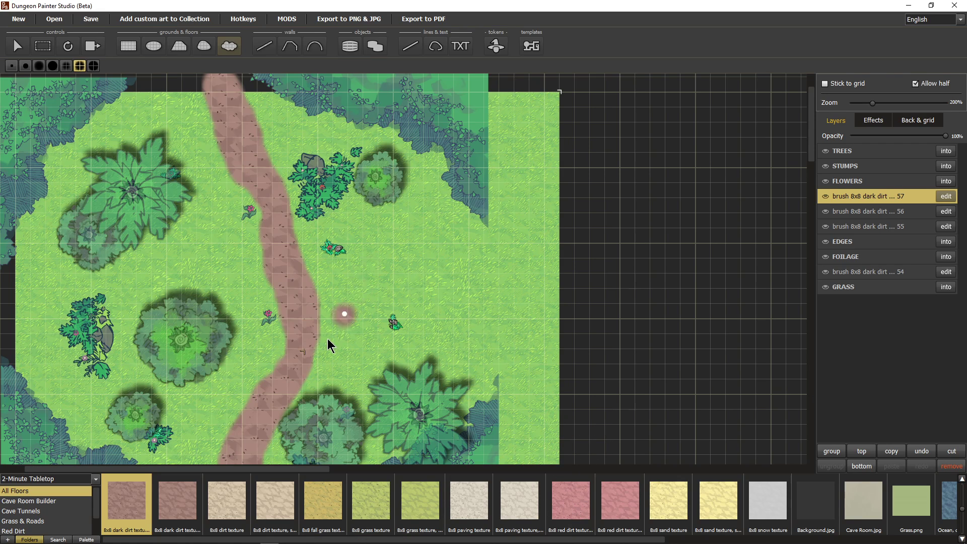
drag(293, 350, 346, 412)
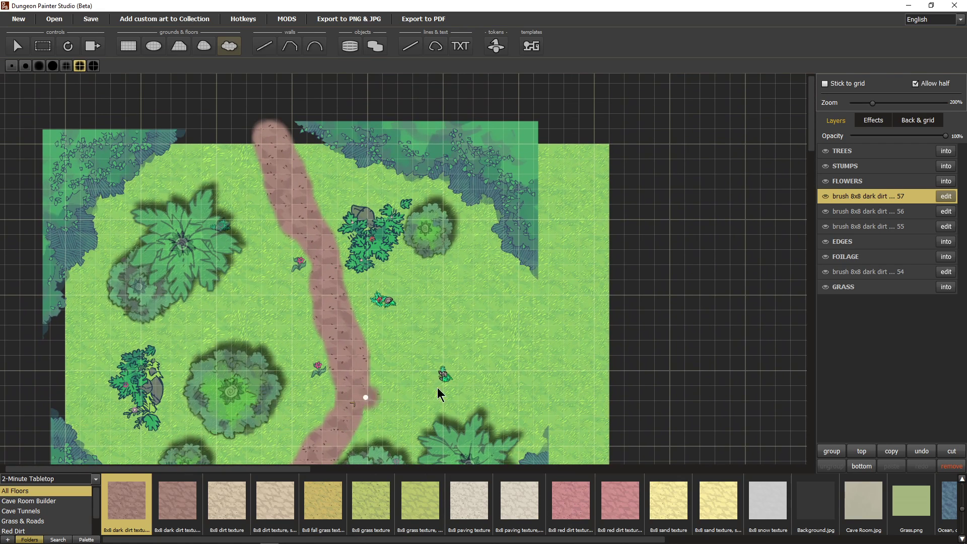
drag(397, 365, 439, 280)
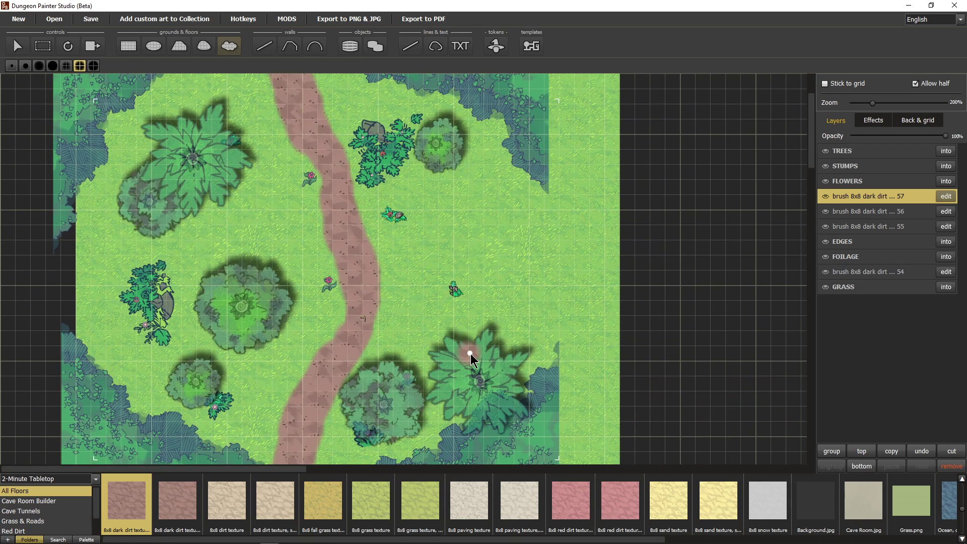
drag(471, 354, 352, 340)
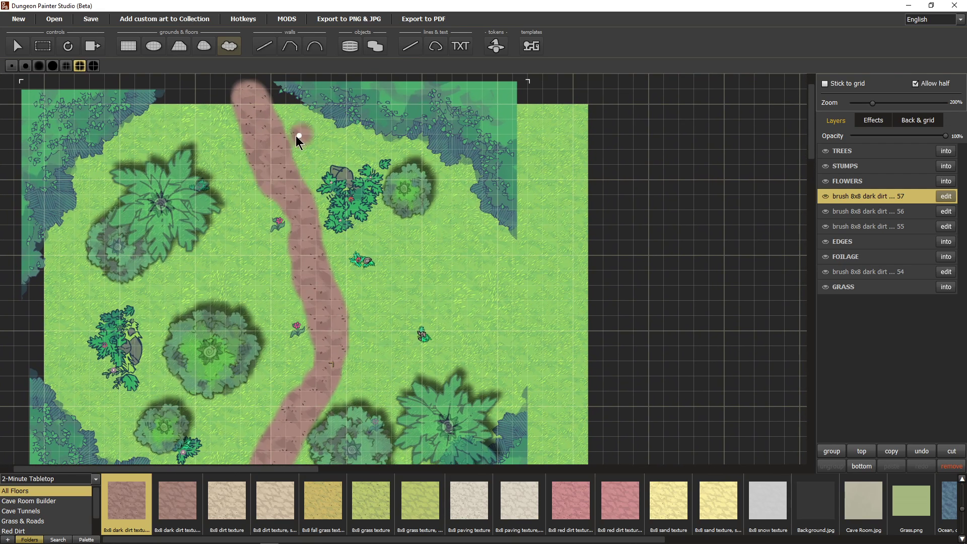
drag(323, 383, 355, 313)
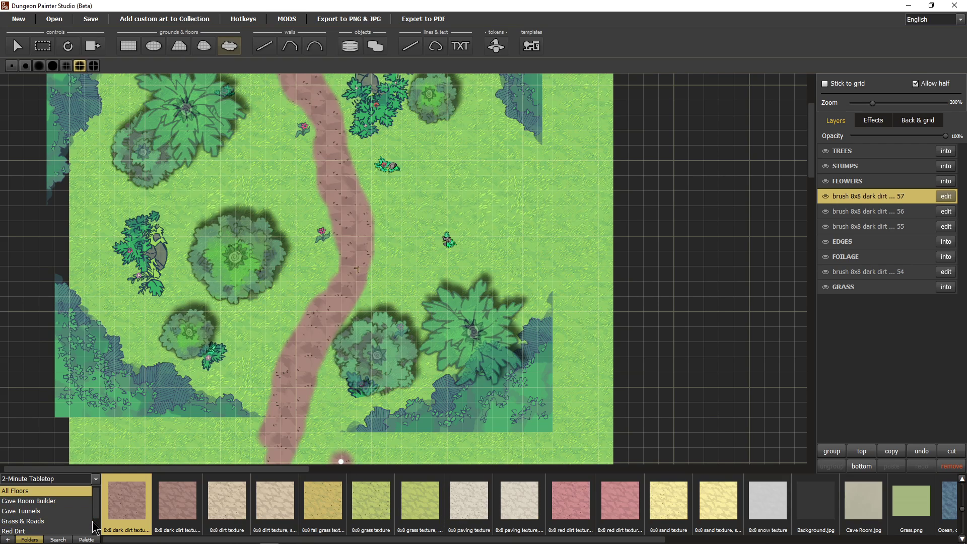
- Move the three dark dirt brush layers above EDGES to below FOILAGE, directly over the first dirt brush layer
click(864, 272)
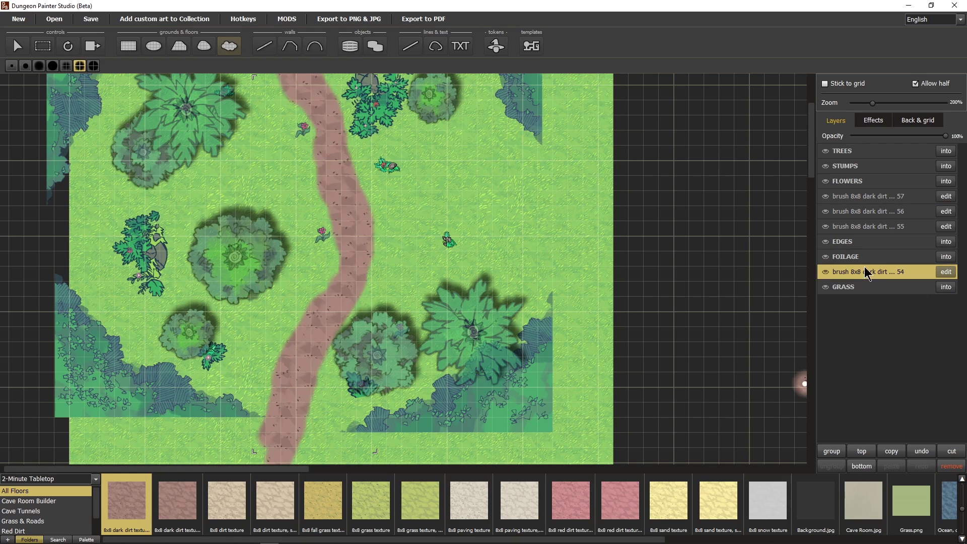
click(871, 200)
shift+click(865, 221)
drag(864, 210, 861, 267)
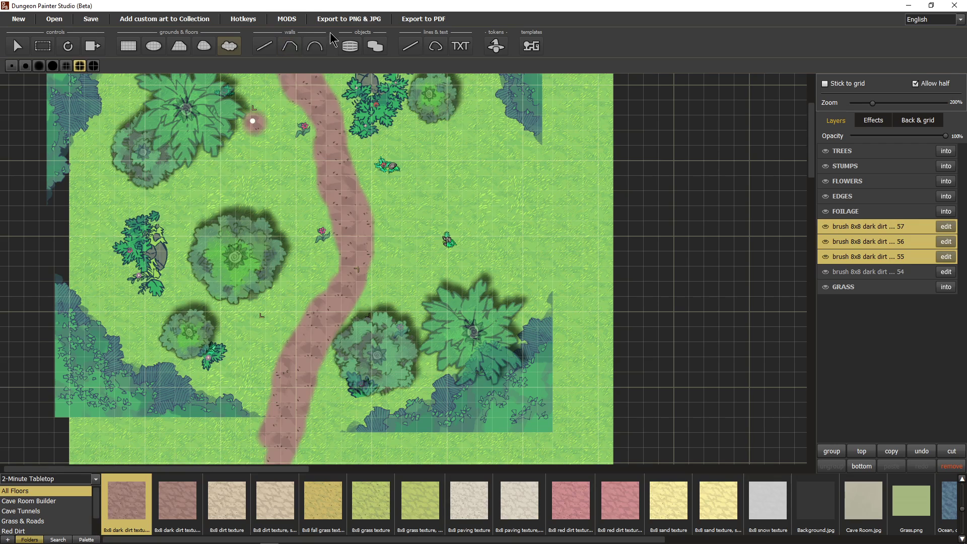
- Place randomly angled Scuff, 3.png objects from Bushes 'n Trees along the lower section of the dirt path
click(350, 53)
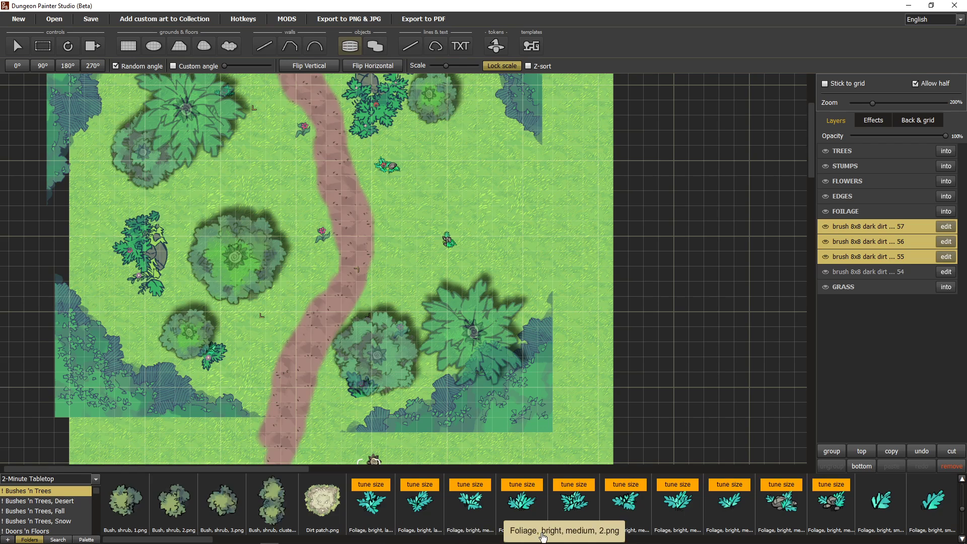
scroll(571, 542, right, 5)
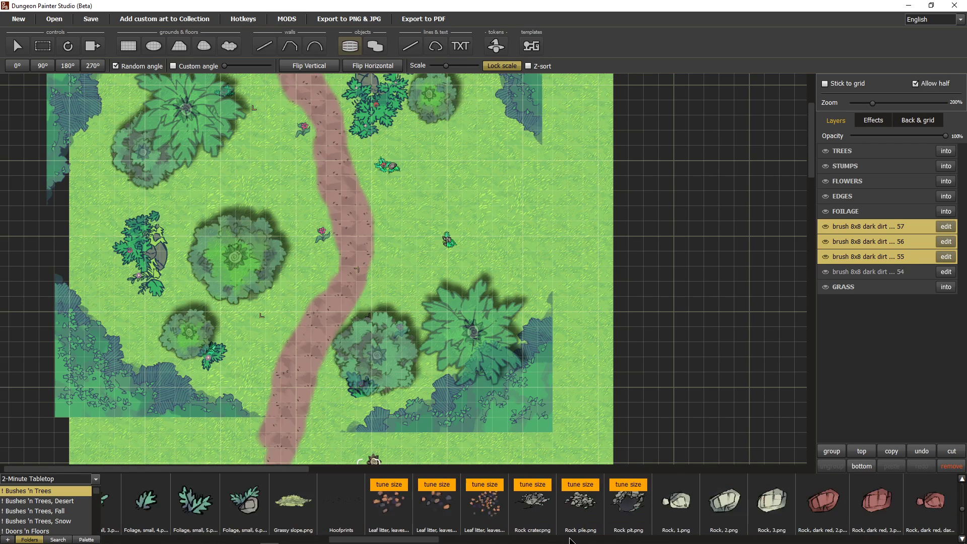
scroll(569, 541, right, 5)
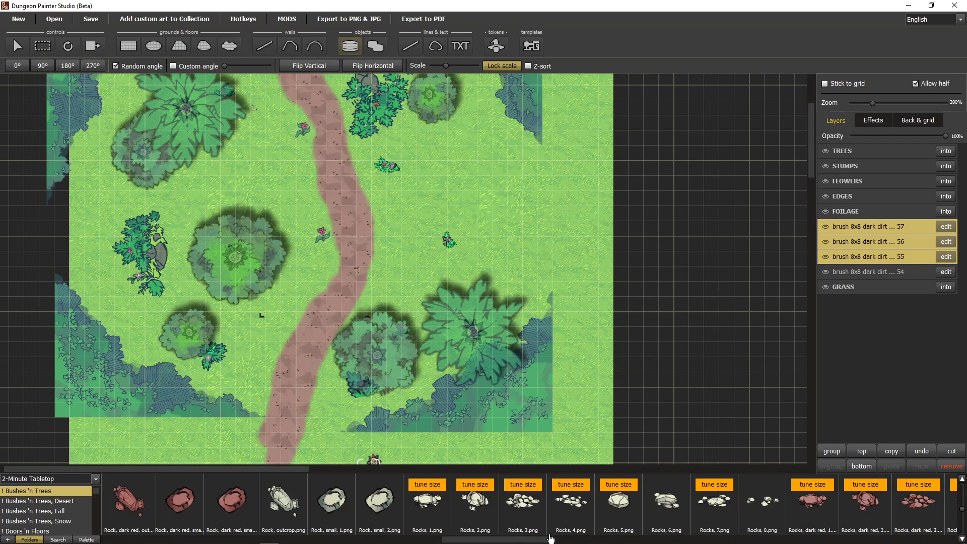
mouse_move(453, 542)
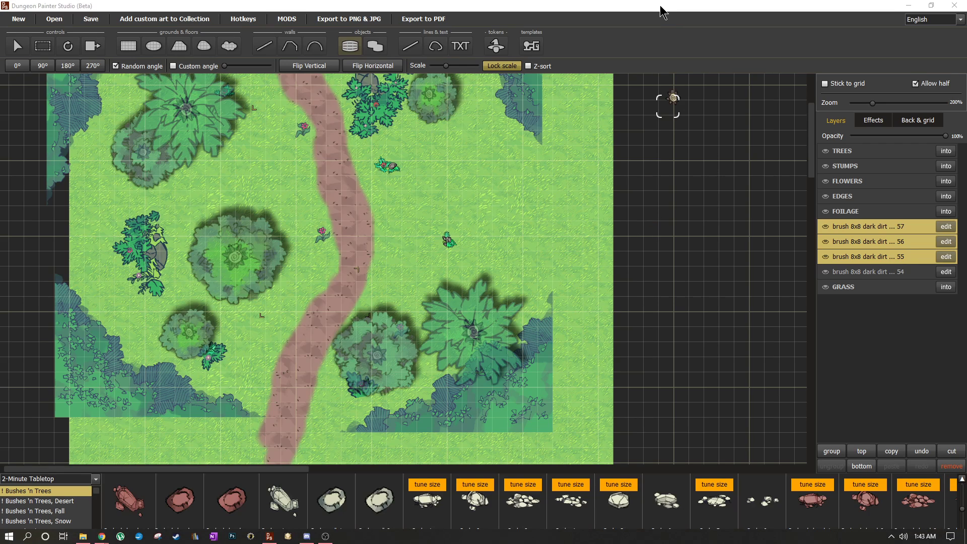
drag(469, 538, 808, 533)
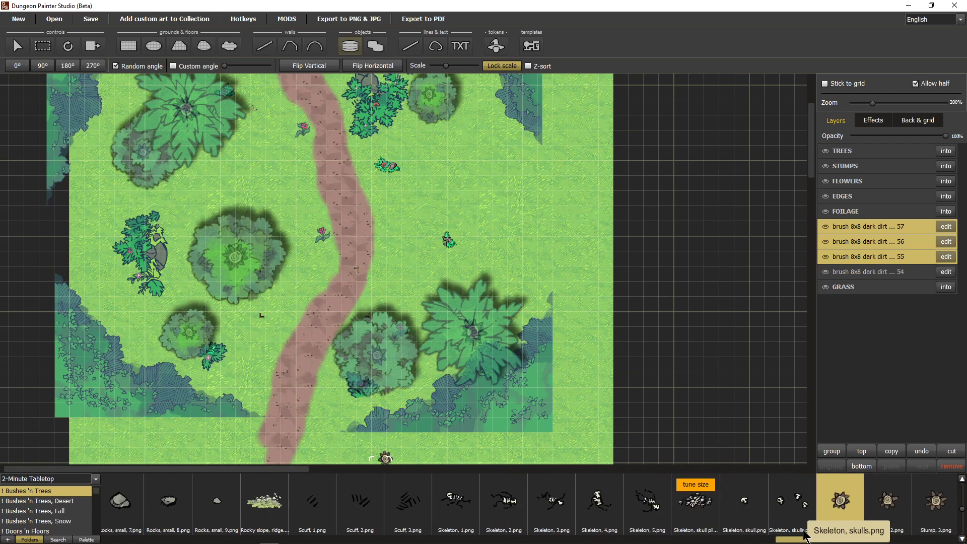
click(404, 504)
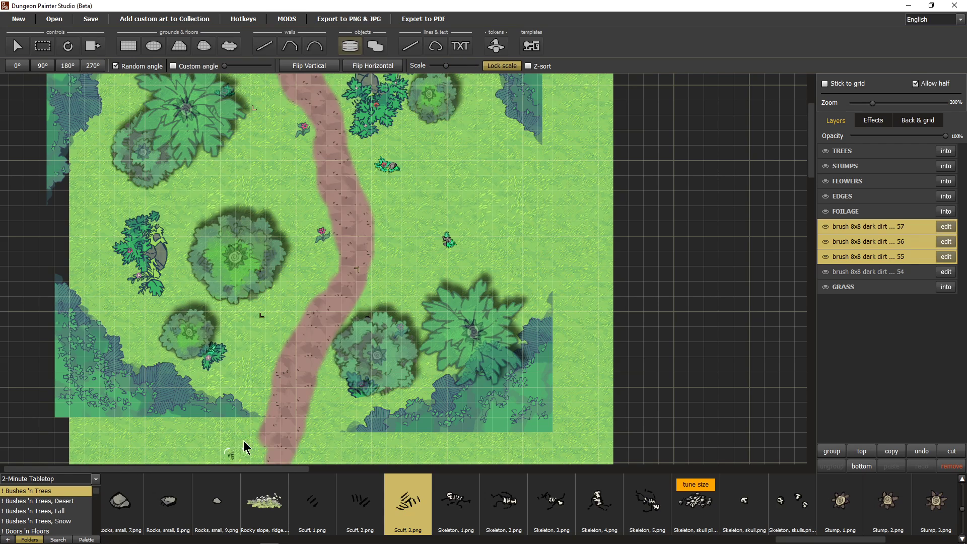
click(274, 404)
click(297, 385)
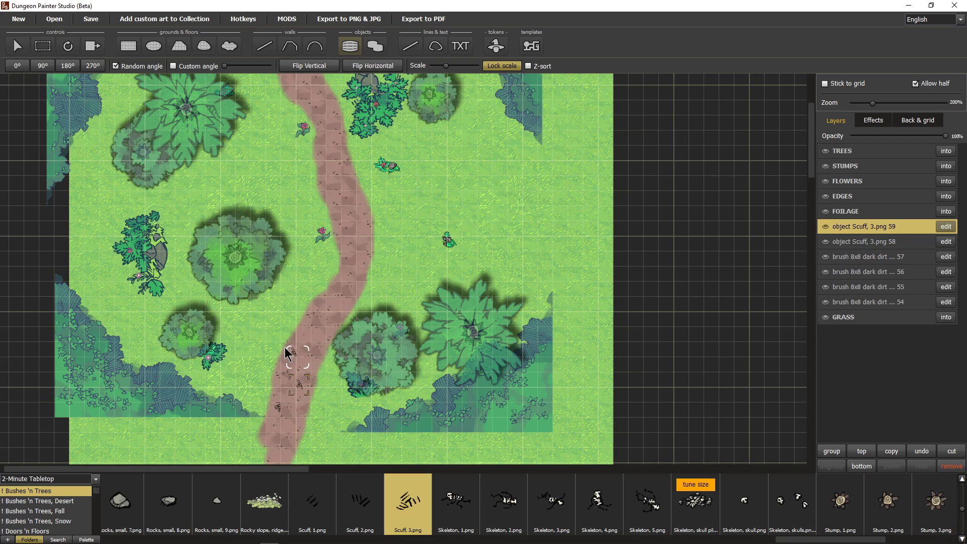
click(288, 351)
click(304, 342)
click(320, 315)
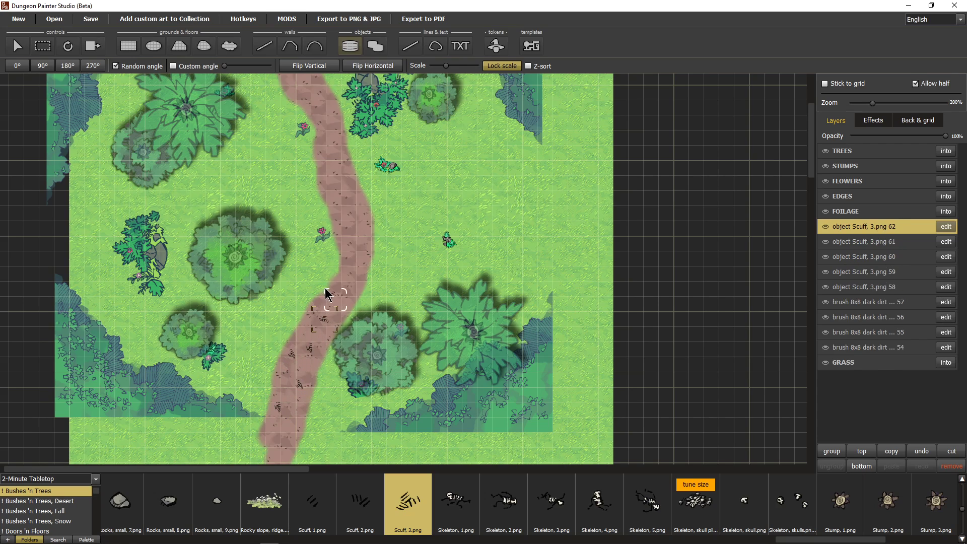
- Continue the trail of Scuff, 3.png marks around the bend and up the middle section of the dirt path
click(336, 291)
click(349, 269)
click(348, 247)
click(336, 219)
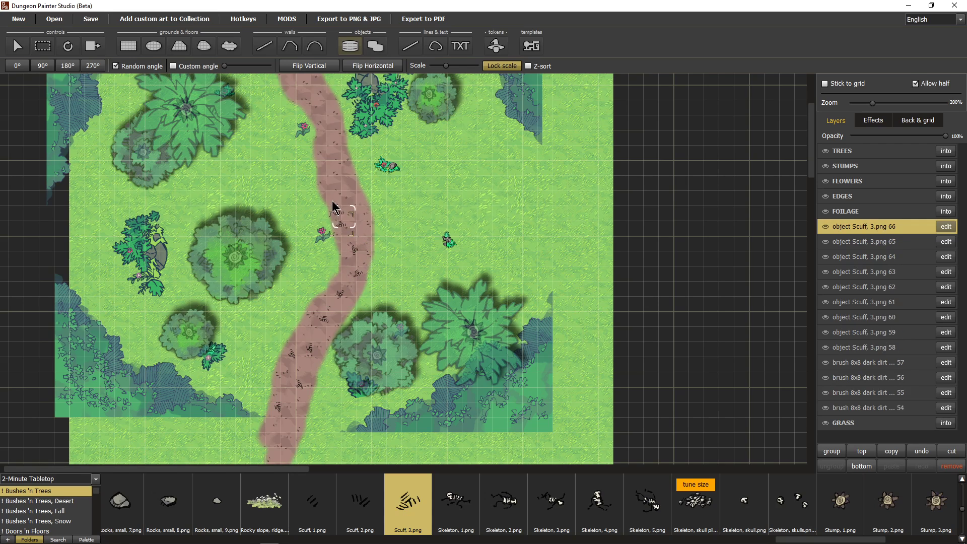
click(339, 194)
click(330, 170)
click(325, 117)
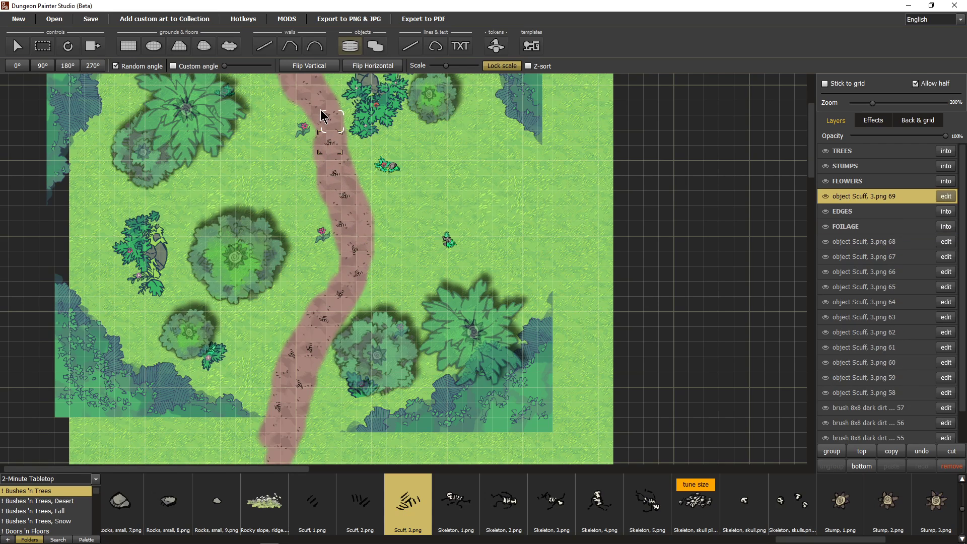
- Place further Scuff, 3.png marks along the upper section of the dirt path up to the clearing's edge
scroll(326, 161, up, 3)
click(315, 246)
click(297, 239)
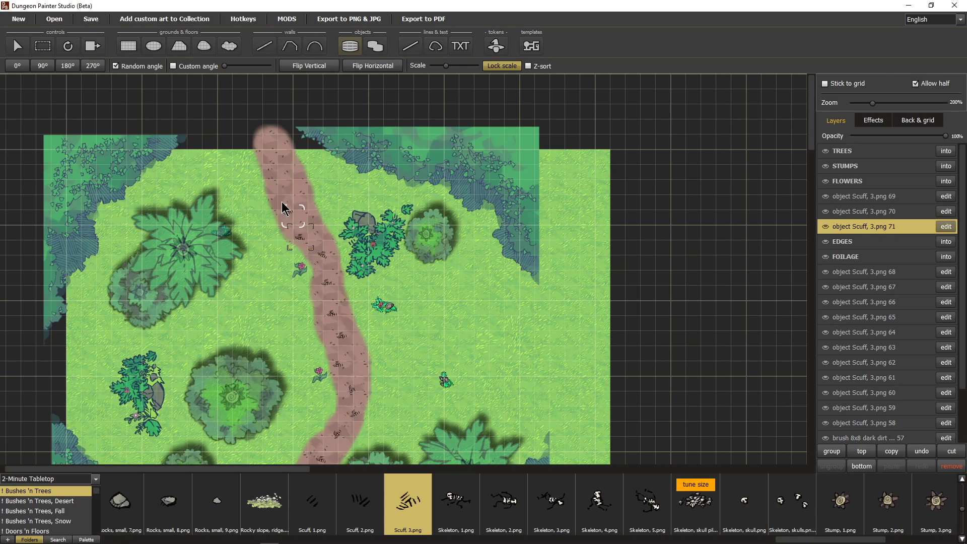
click(283, 203)
click(283, 180)
click(270, 158)
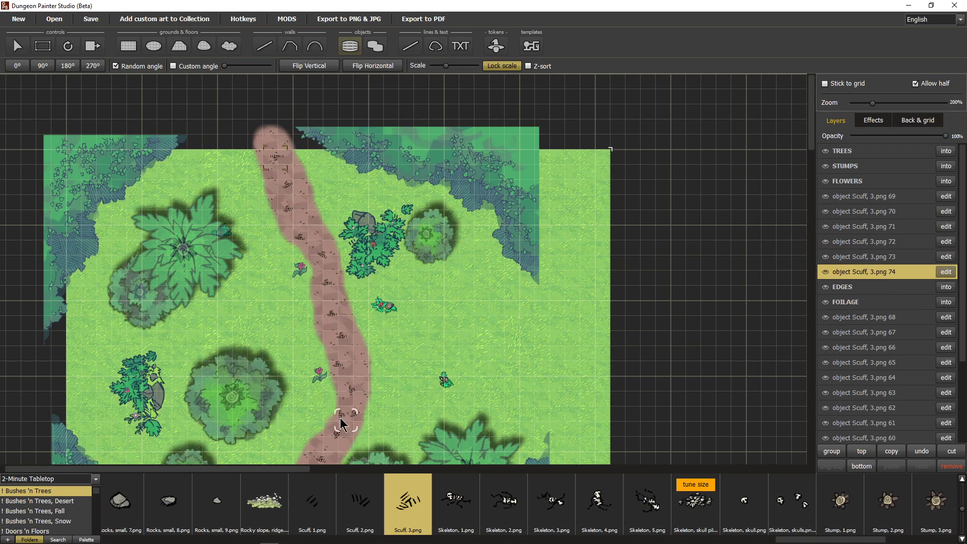
- Scatter Scuff, 2.png marks among the existing scuffs from the path's middle bend to its upper end
click(361, 523)
click(341, 402)
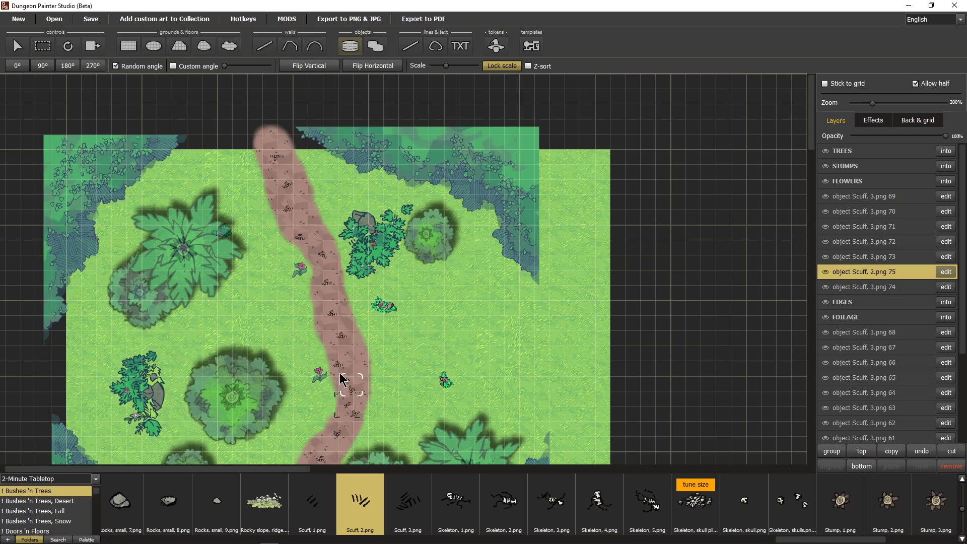
click(346, 380)
click(345, 352)
click(326, 325)
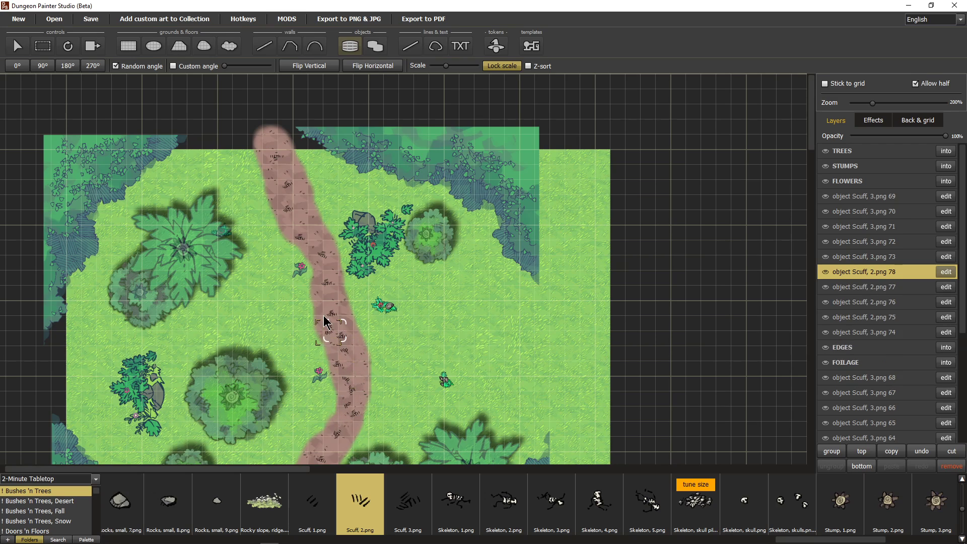
click(323, 285)
click(319, 268)
click(308, 241)
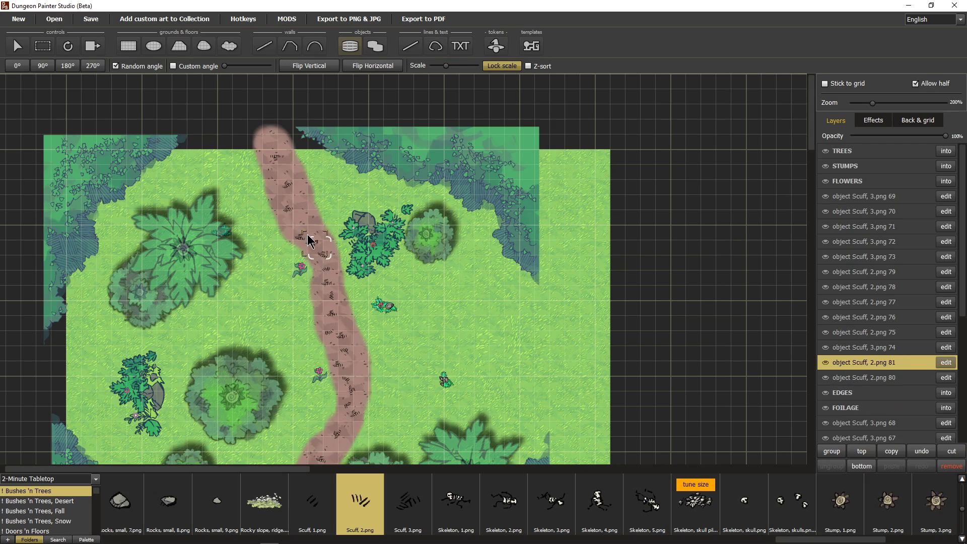
click(297, 229)
click(293, 201)
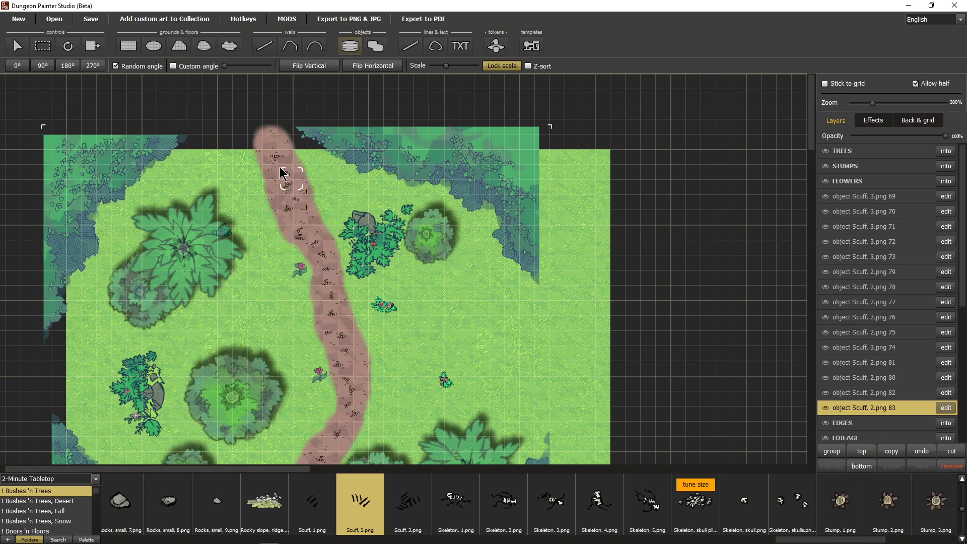
click(278, 173)
- Scatter Scuff, 2.png marks down the lower half of the dirt path, from the bend to its lower end
drag(366, 416, 360, 305)
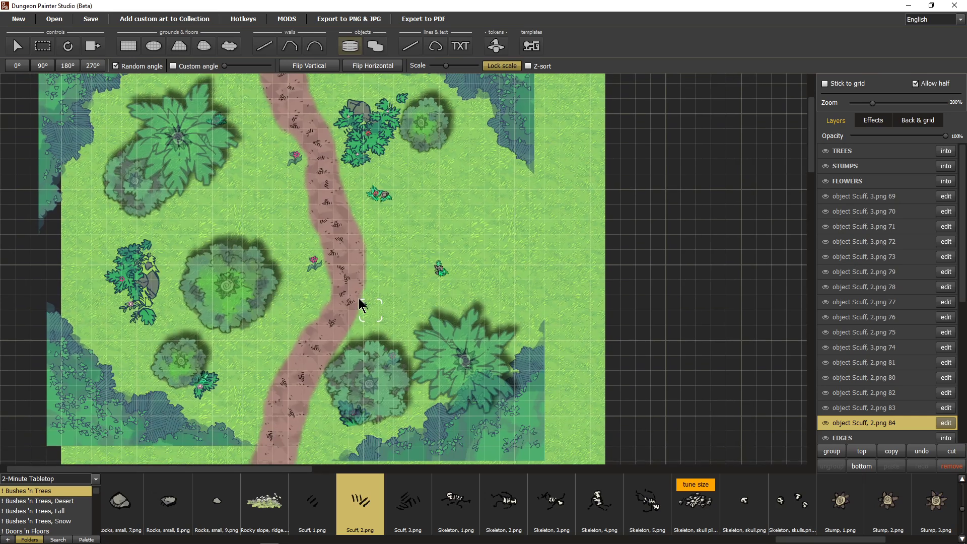
click(334, 327)
click(320, 345)
click(306, 360)
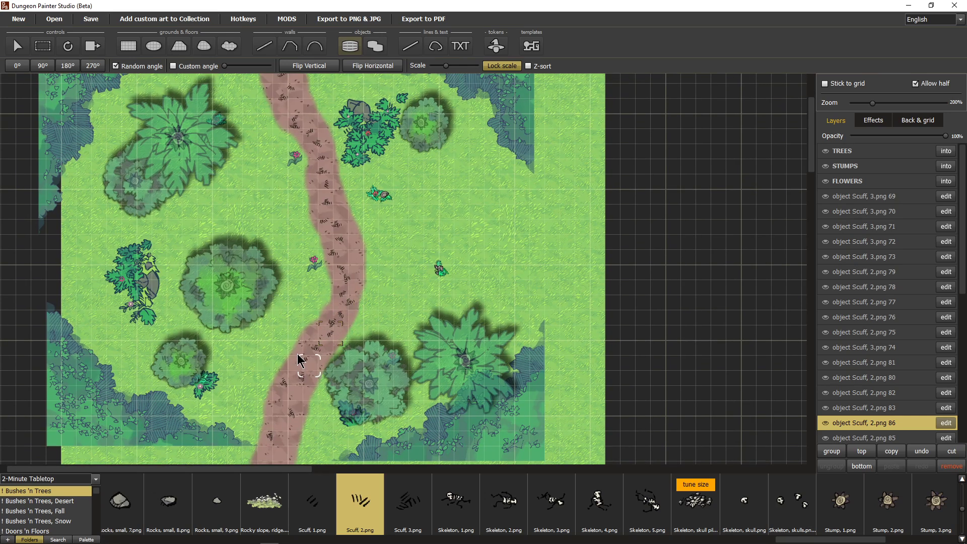
click(300, 392)
click(271, 408)
click(280, 435)
- Scatter Scuff, 1.png marks among the existing scuffs along the whole length of the dirt path
click(307, 504)
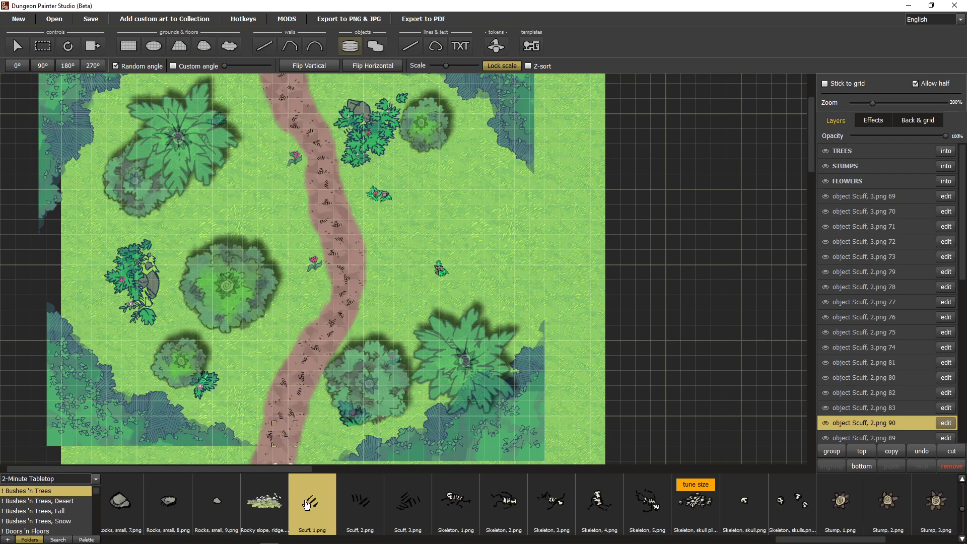
click(275, 432)
mouse_move(292, 373)
mouse_down()
mouse_move(314, 355)
mouse_move(317, 332)
mouse_move(334, 330)
mouse_move(348, 283)
mouse_move(349, 254)
mouse_move(342, 259)
mouse_move(328, 233)
mouse_move(320, 190)
mouse_move(330, 188)
mouse_move(318, 177)
mouse_up()
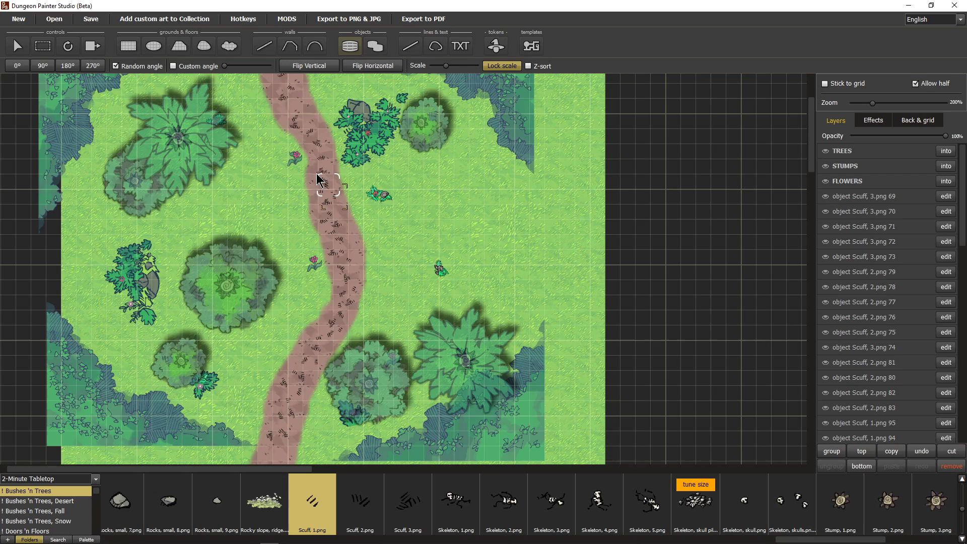
scroll(324, 261, up, 5)
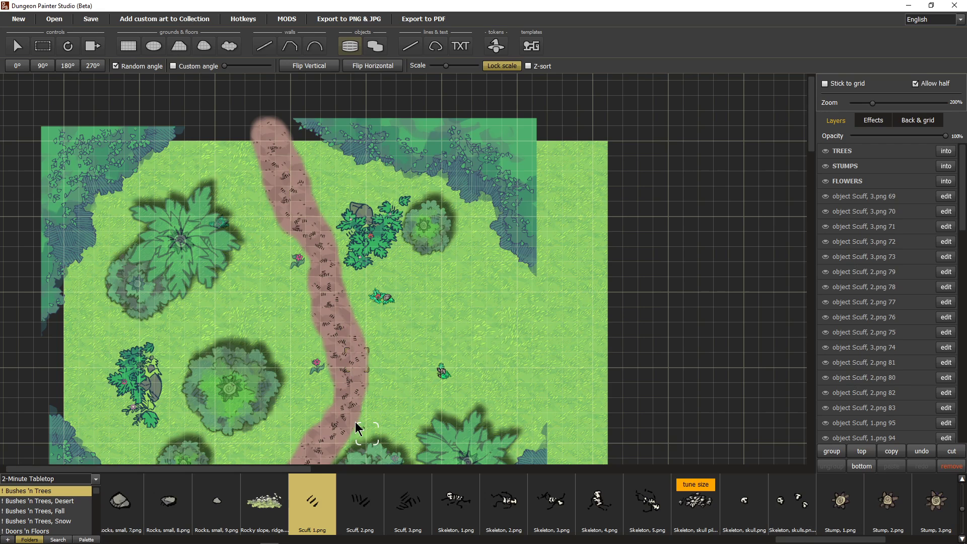
scroll(356, 428, down, 2)
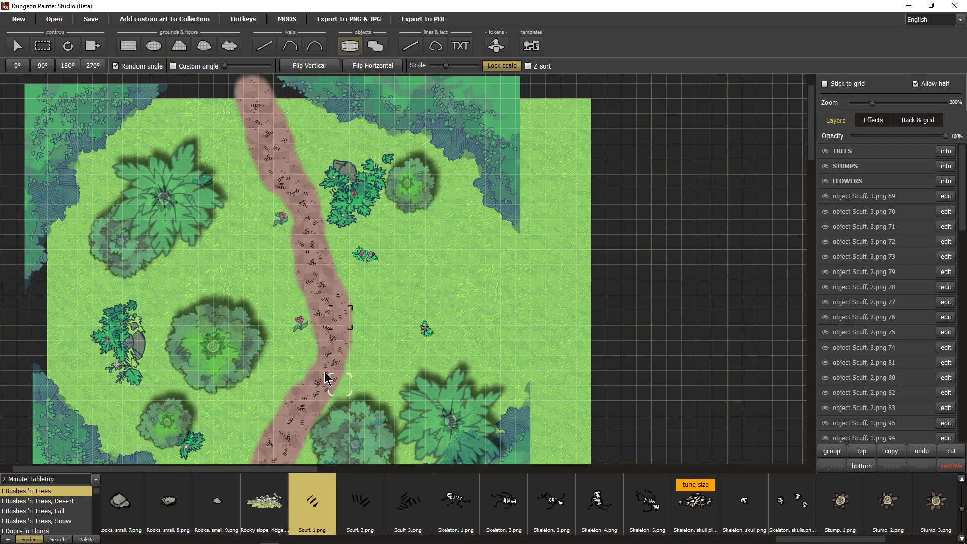
scroll(305, 429, down, 2)
scroll(352, 318, up, 3)
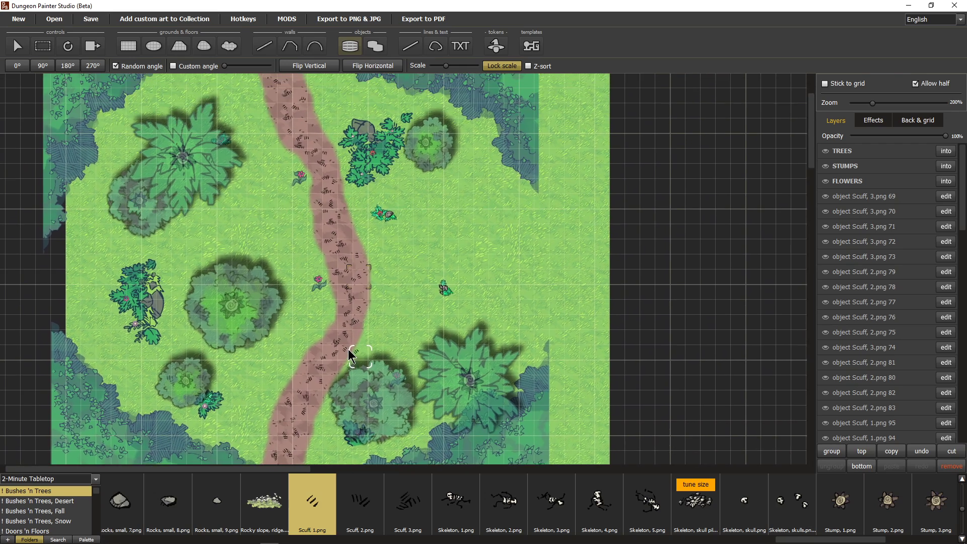
scroll(377, 255, down, 3)
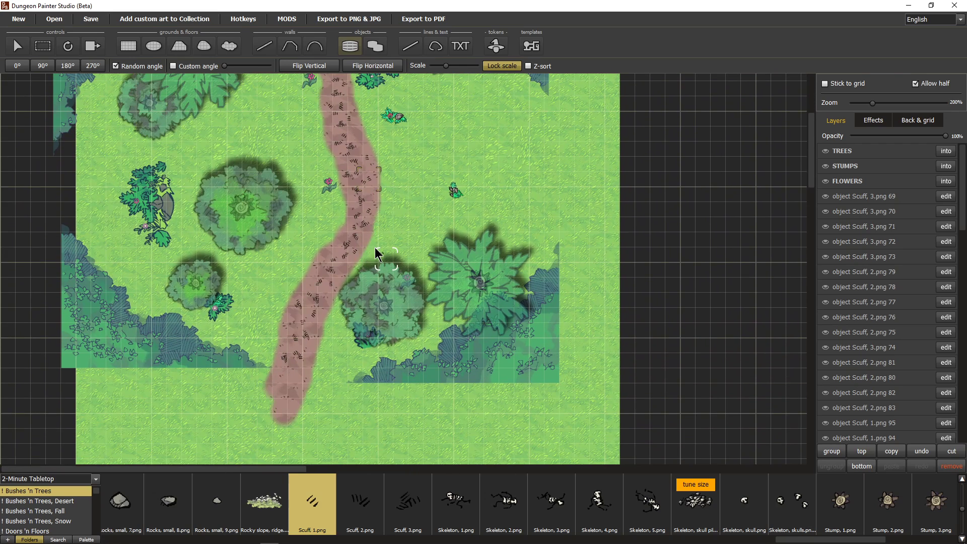
- Delete all Scuff objects from the path, both those layered above the EDGES group and those below the FOILAGE group
drag(377, 254, 358, 337)
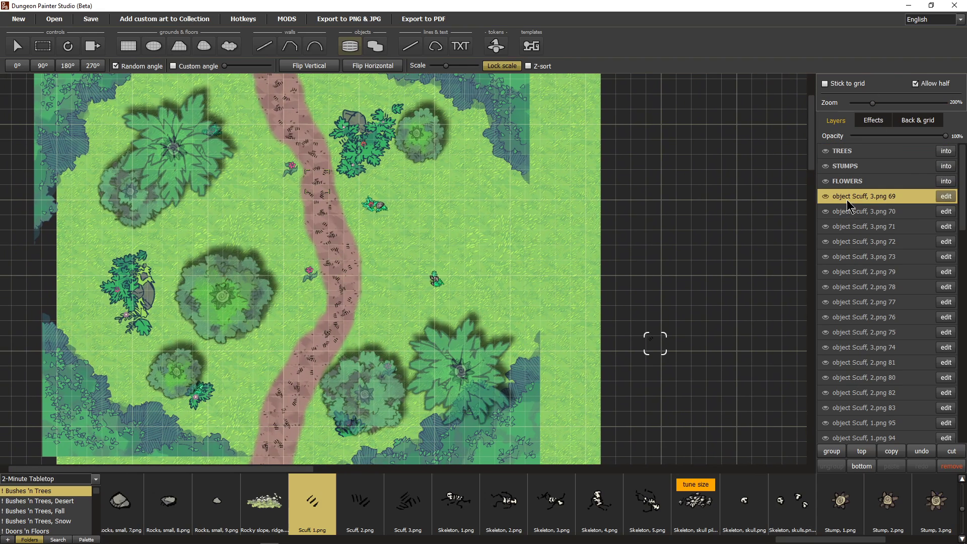
scroll(892, 357, down, 5)
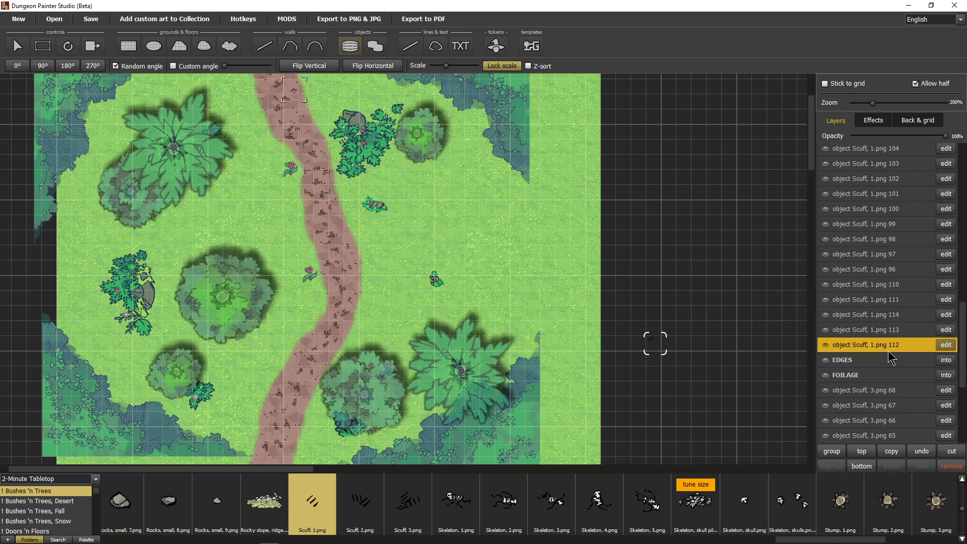
shift+click(888, 348)
key(Delete)
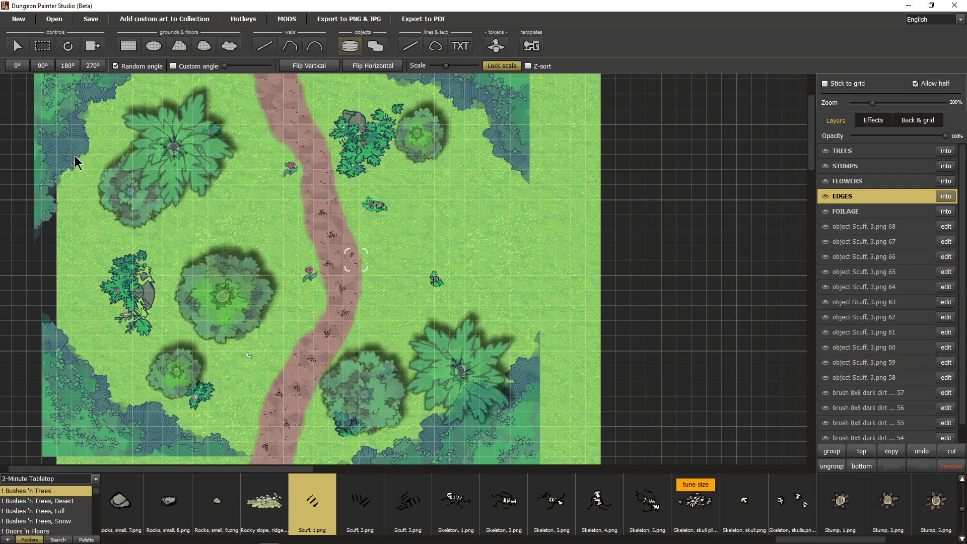
click(887, 227)
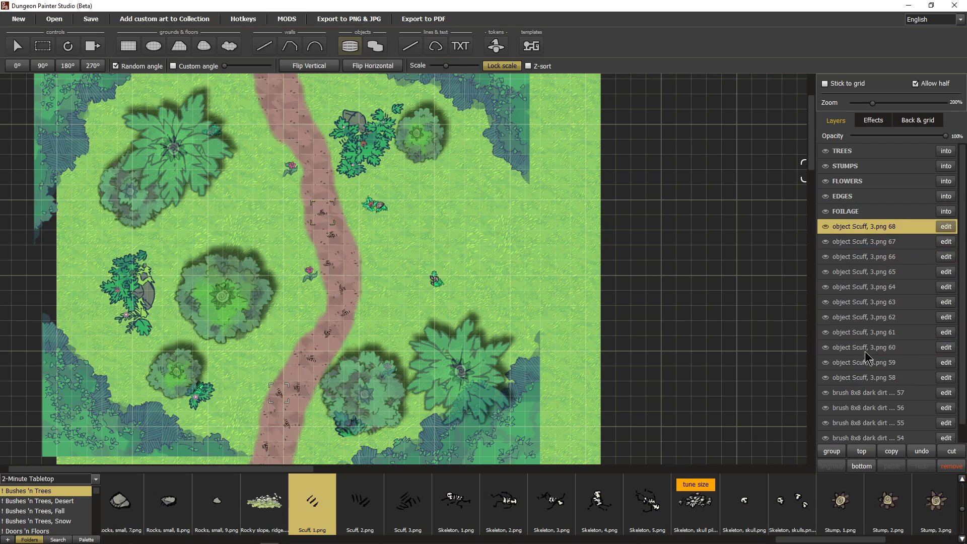
shift+click(863, 376)
key(Delete)
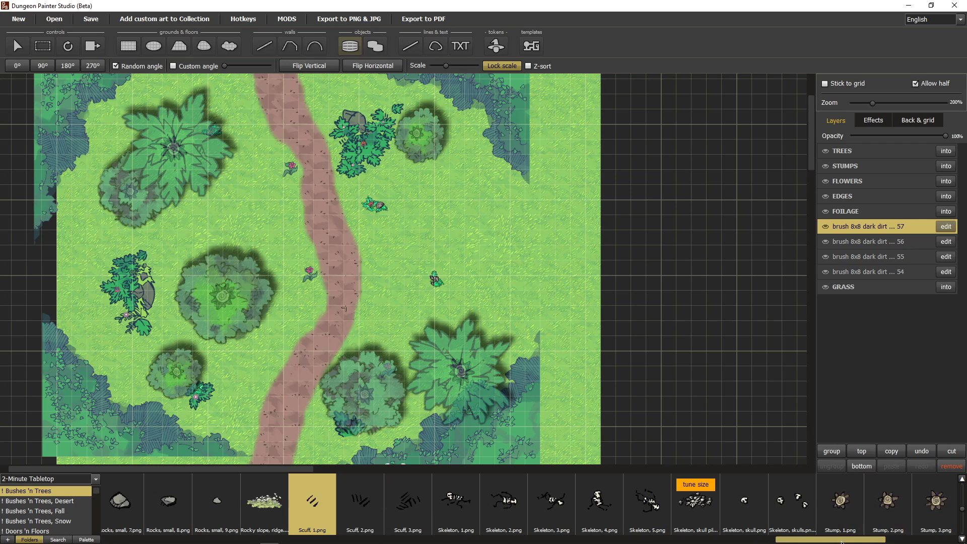
click(897, 541)
drag(911, 542, 964, 542)
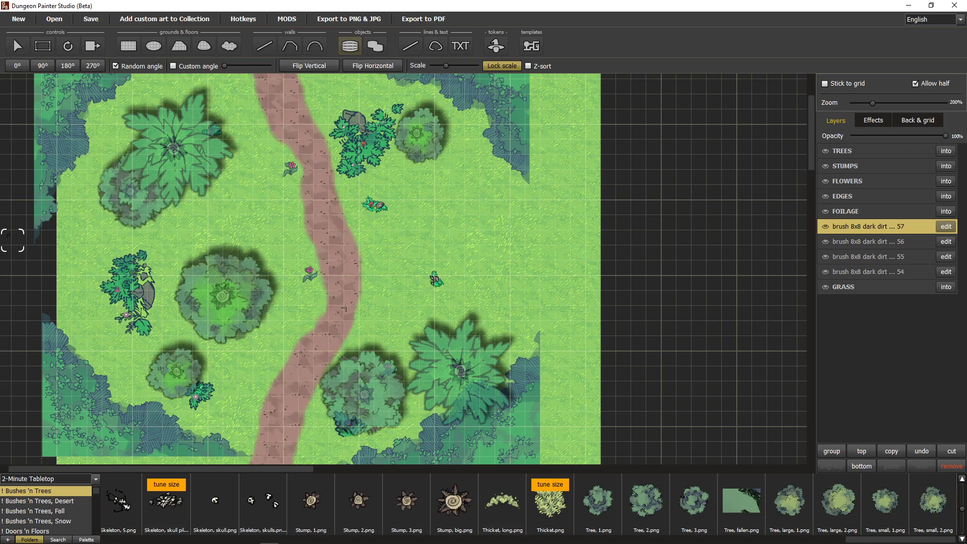
scroll(282, 320, down, 3)
scroll(328, 383, up, 5)
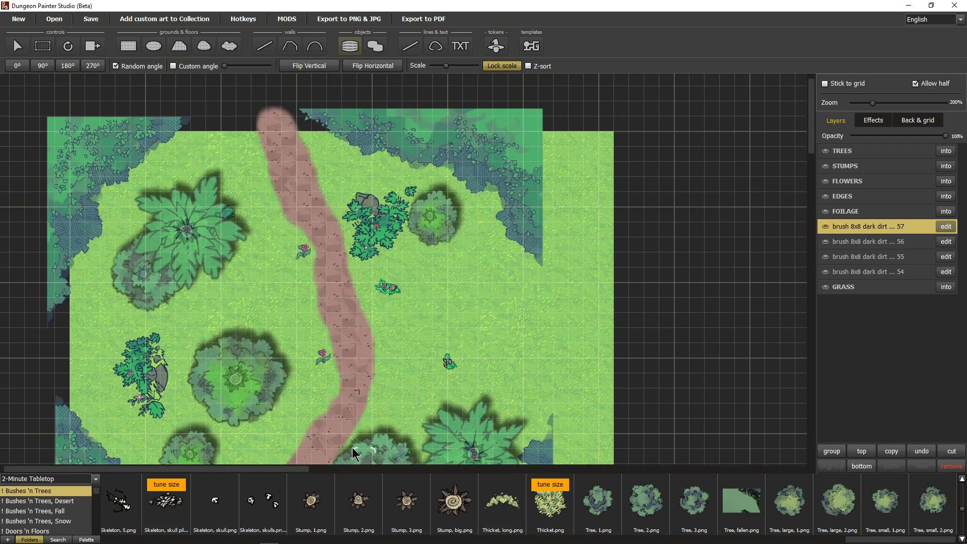
scroll(355, 436, down, 5)
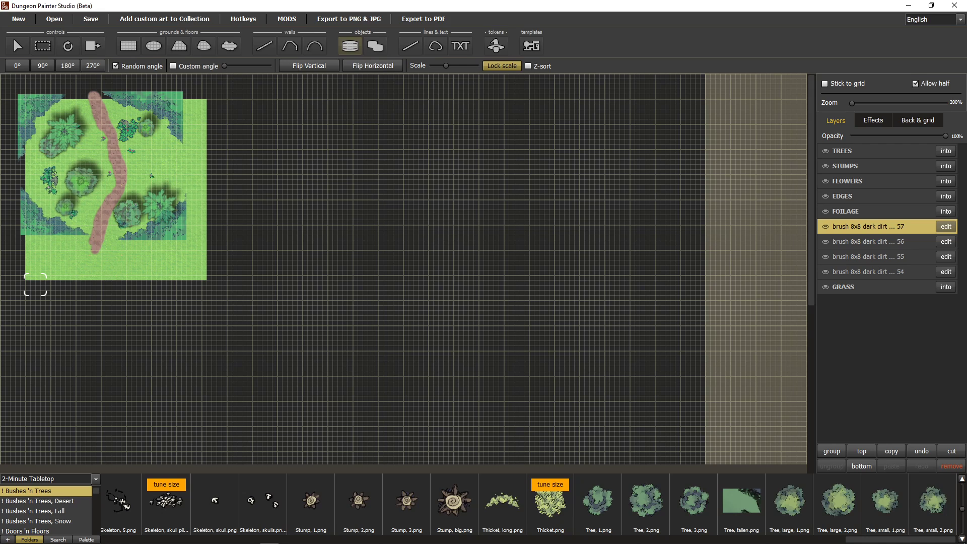
scroll(132, 190, up, 3)
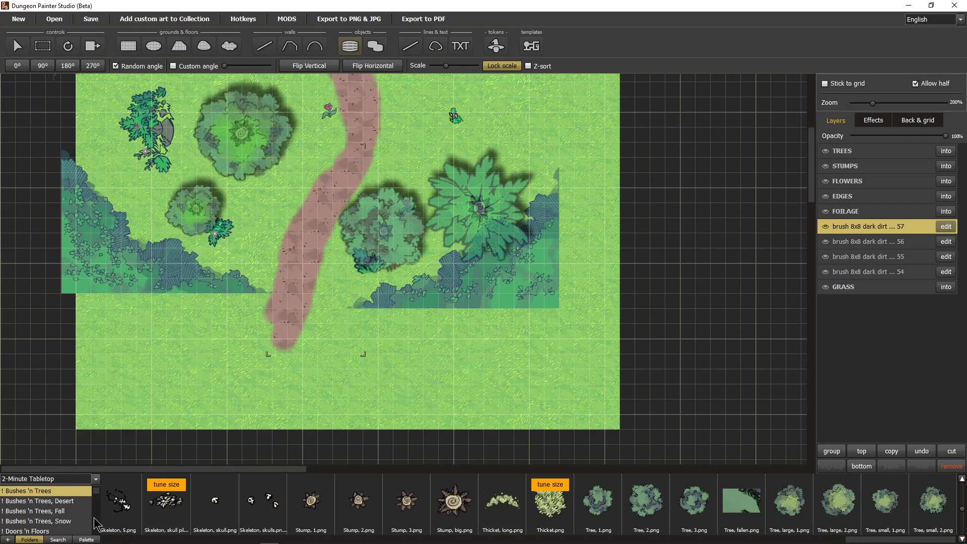
- Load the Jungle Podium asset folder and choose the Foliage 2 object for placing
scroll(95, 524, down, 8)
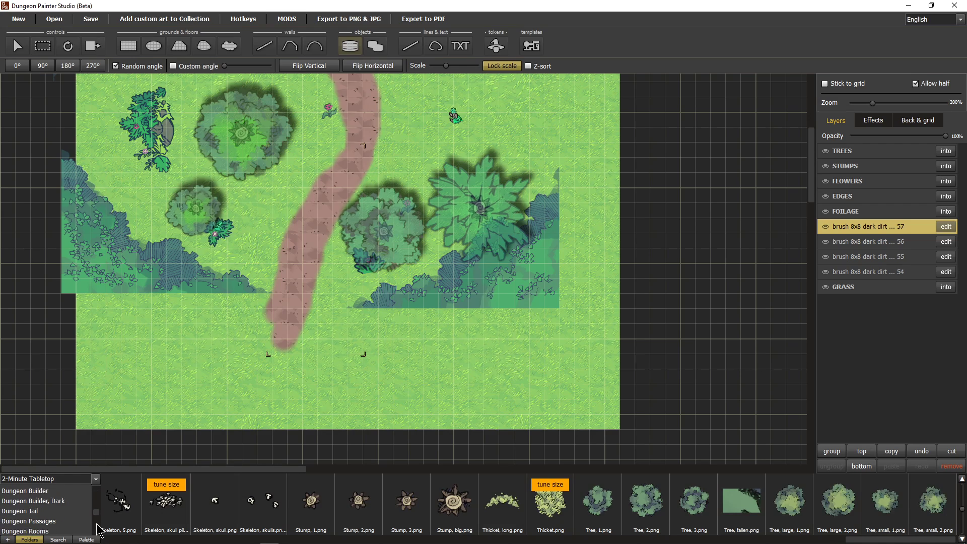
scroll(100, 531, down, 3)
click(20, 521)
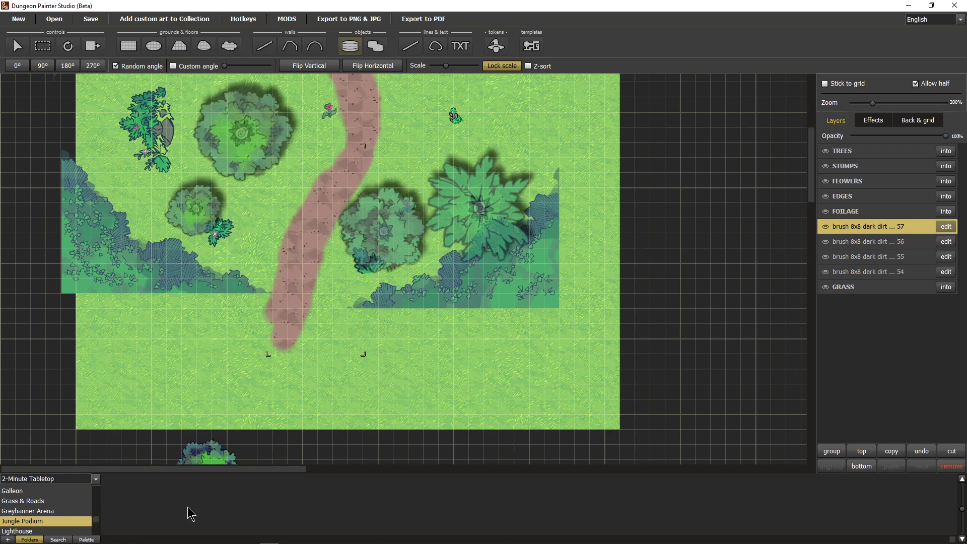
click(262, 516)
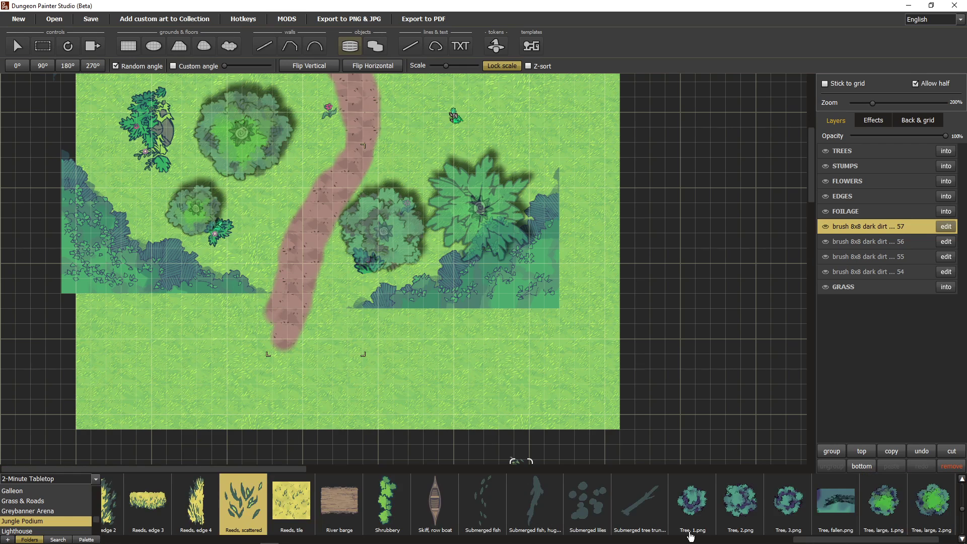
drag(811, 540, 325, 532)
click(359, 501)
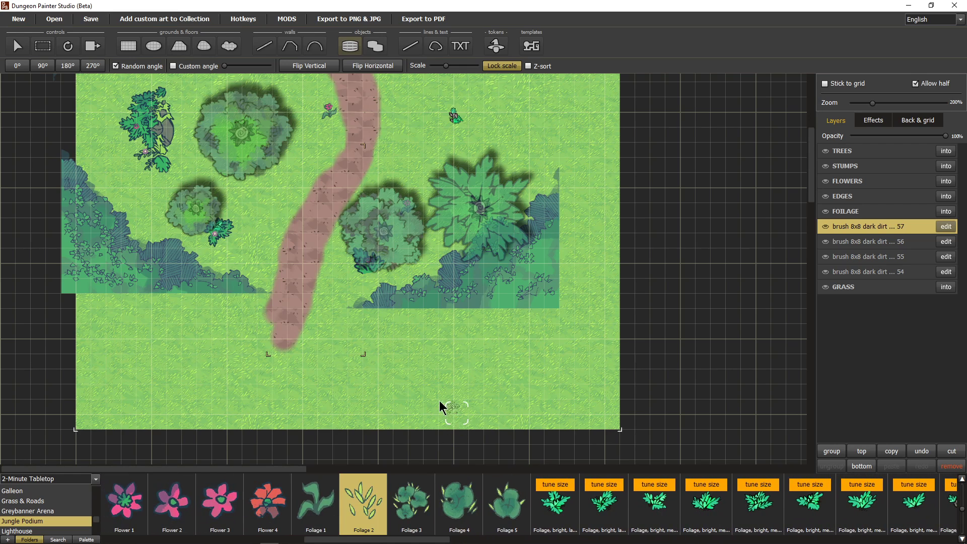
- Place Foliage 2 tufts at a fixed 0° angle up the lower section of the dirt path to the bend
scroll(373, 401, up, 1)
scroll(227, 335, up, 2)
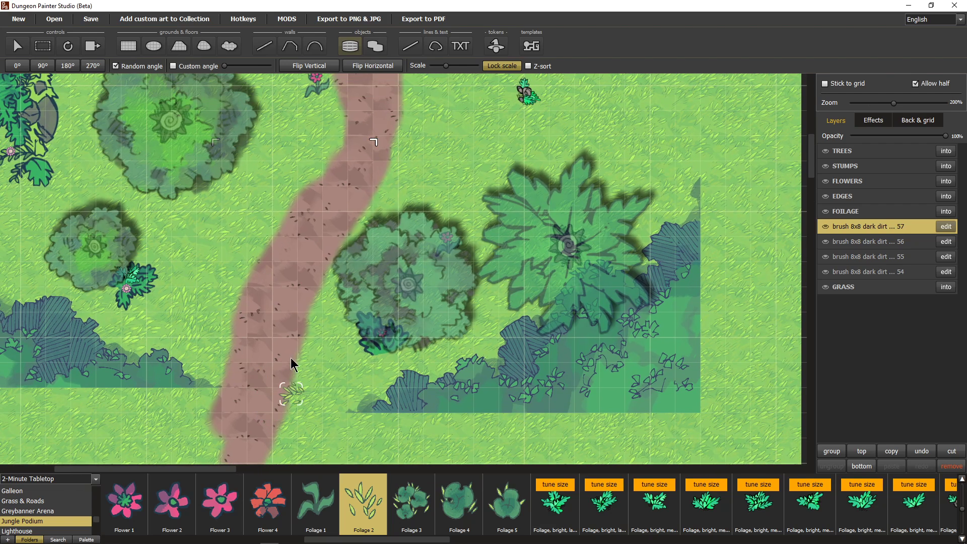
right_click(181, 233)
right_click(202, 304)
right_click(201, 313)
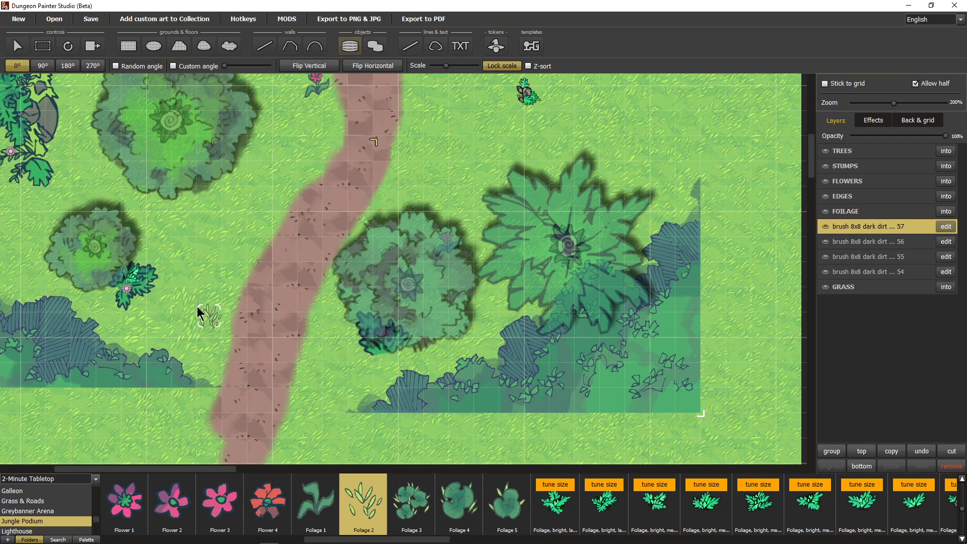
click(232, 357)
click(233, 359)
click(248, 305)
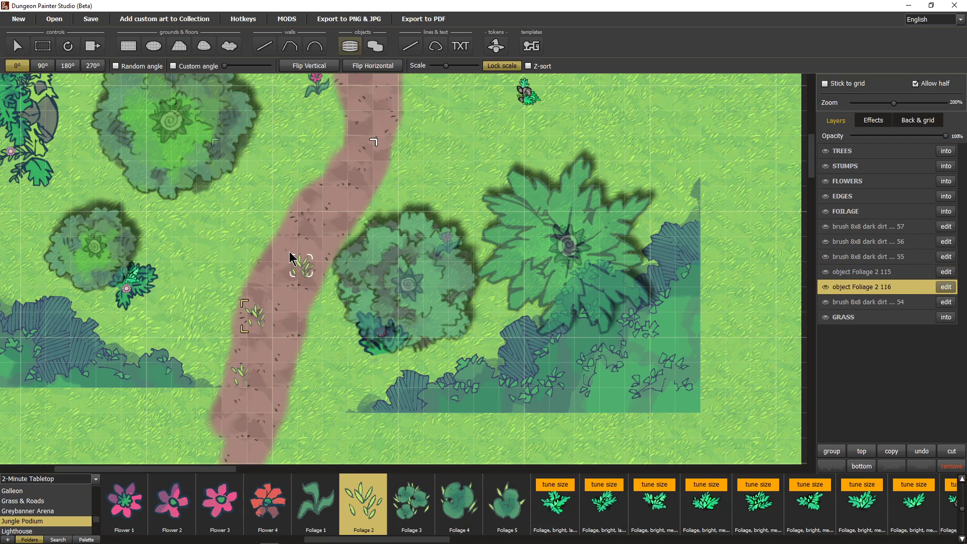
click(295, 249)
click(306, 205)
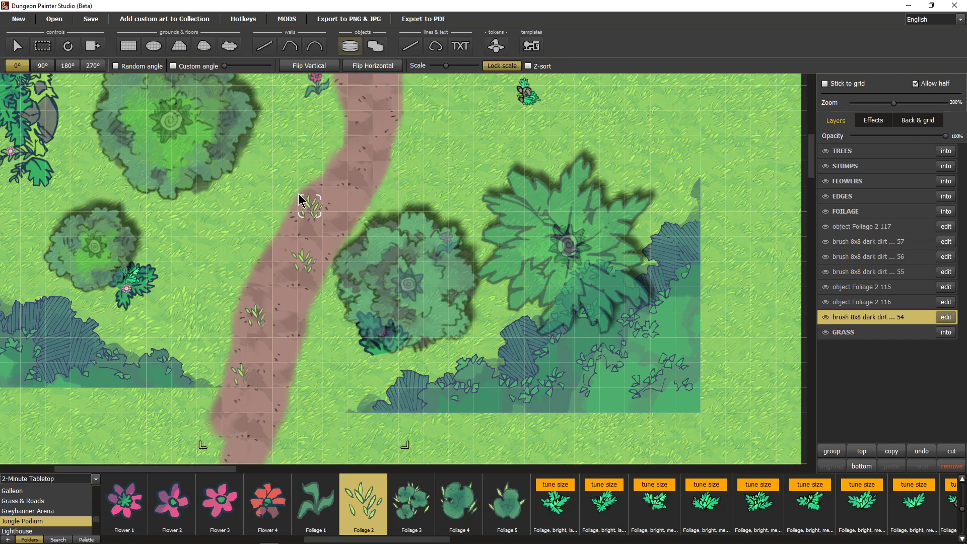
click(347, 185)
- Continue the Foliage 2 tufts around the bend and up the middle section of the dirt path
drag(368, 143, 341, 287)
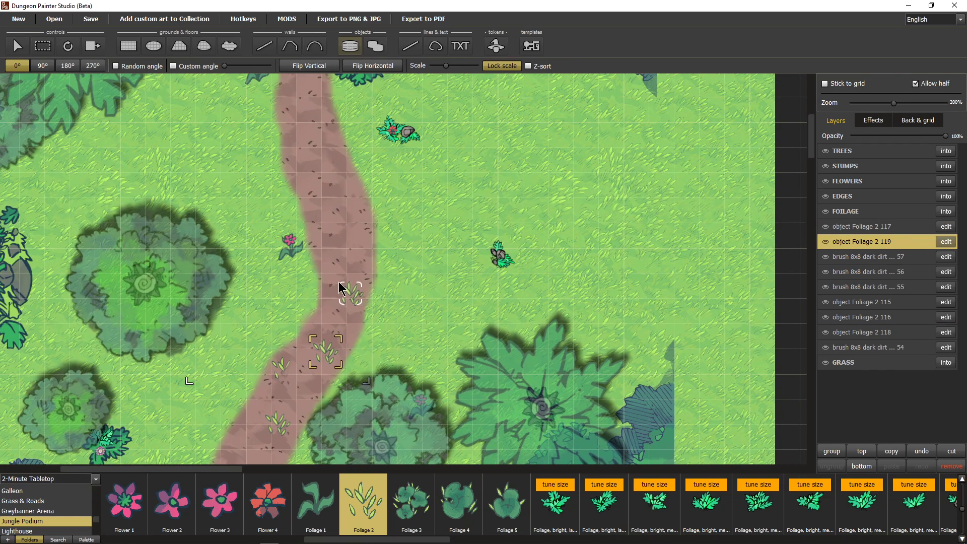
click(334, 288)
click(350, 212)
click(321, 160)
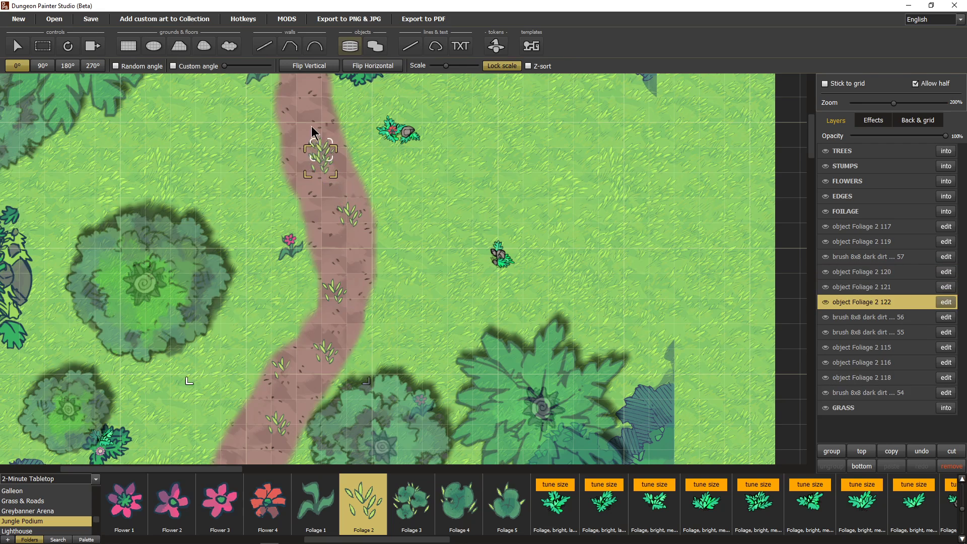
- Place Foliage 2 tufts on both sides of the dirt path's upper section up to the edge of the grass
drag(314, 140, 322, 206)
click(292, 154)
drag(281, 173, 316, 219)
click(316, 220)
click(249, 201)
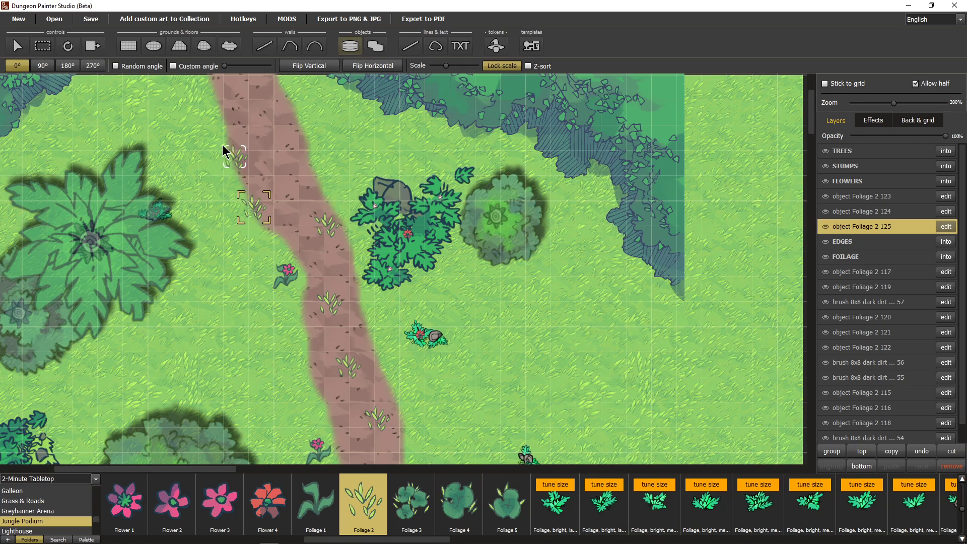
click(277, 137)
drag(272, 135, 225, 205)
click(225, 205)
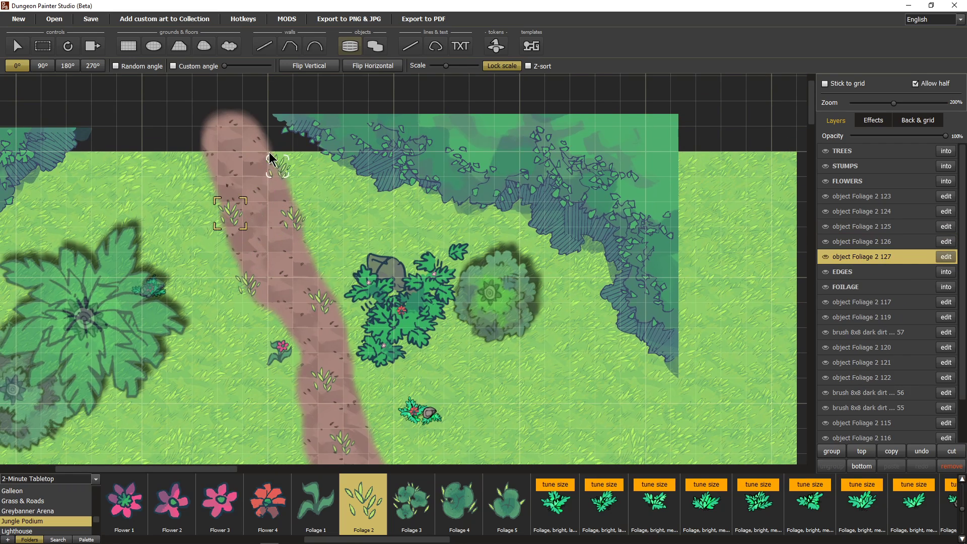
click(277, 265)
click(277, 265)
- Fill in more Foliage 2 tufts along the edges of the dirt path's middle section, working down toward the bend
scroll(287, 324, down, 3)
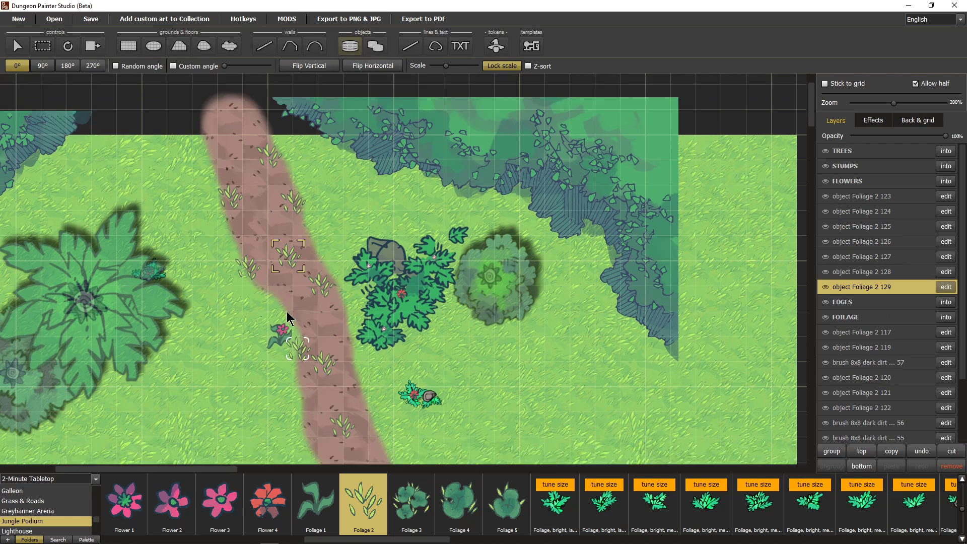
click(292, 317)
click(354, 307)
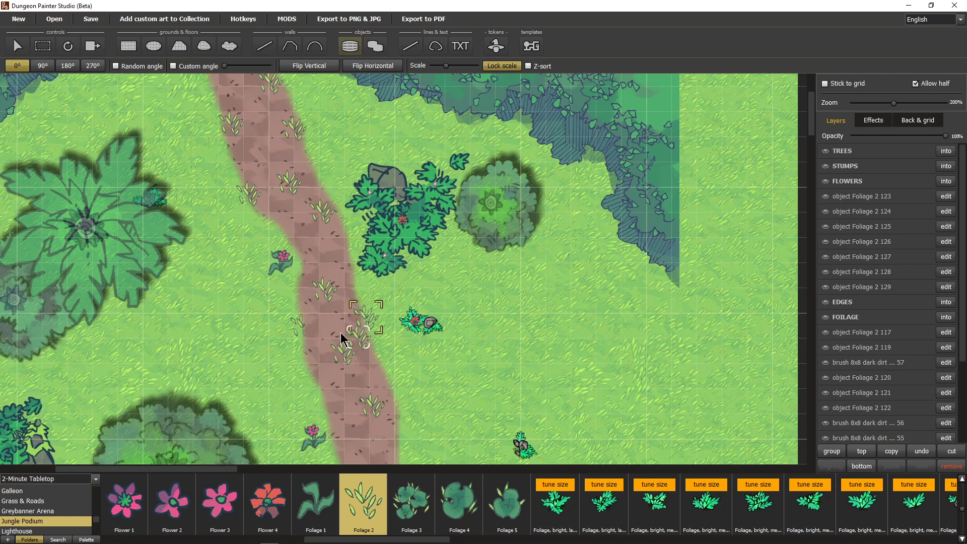
click(323, 406)
scroll(404, 409, down, 3)
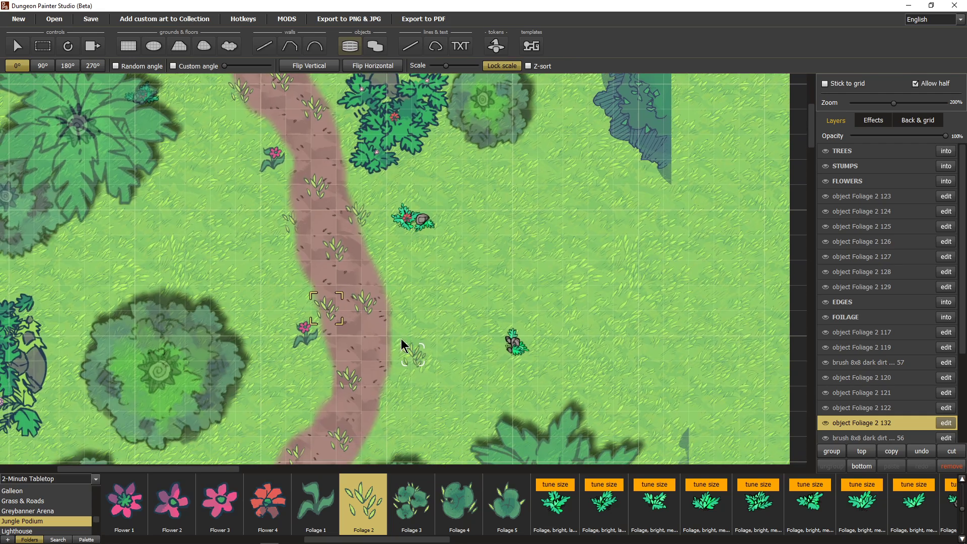
click(365, 335)
- Add more Foliage 2 tufts down the dirt path's lower section, placing the last one rotated to 90°
scroll(343, 411, down, 3)
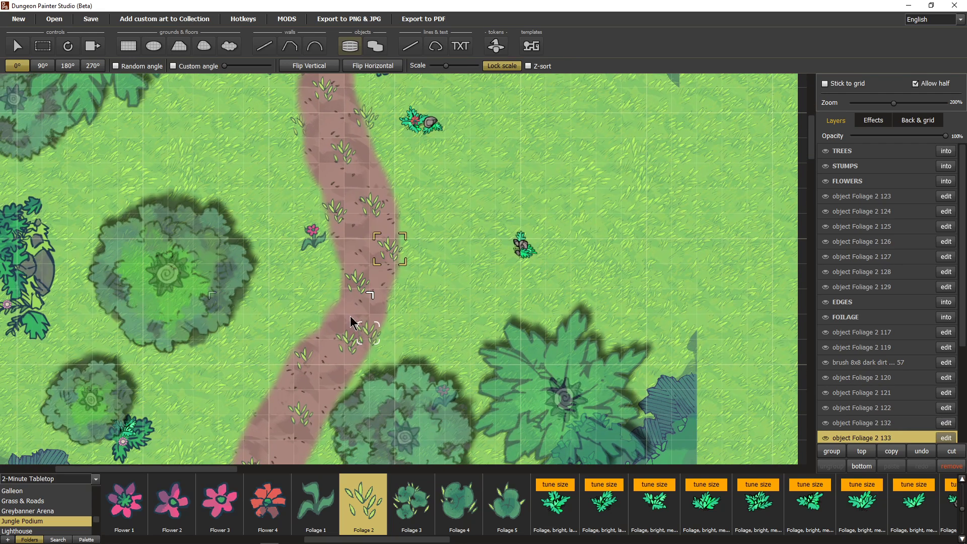
click(331, 382)
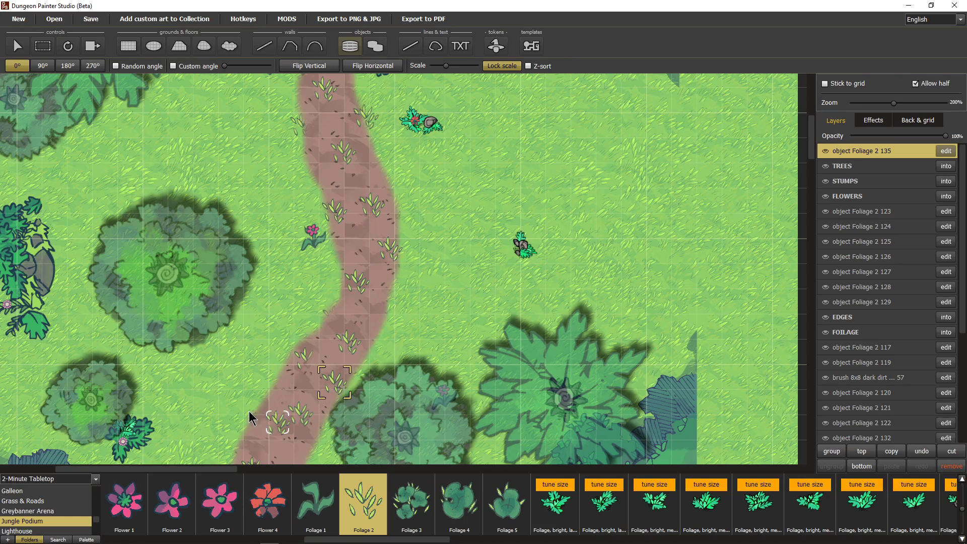
scroll(265, 393, down, 4)
click(345, 322)
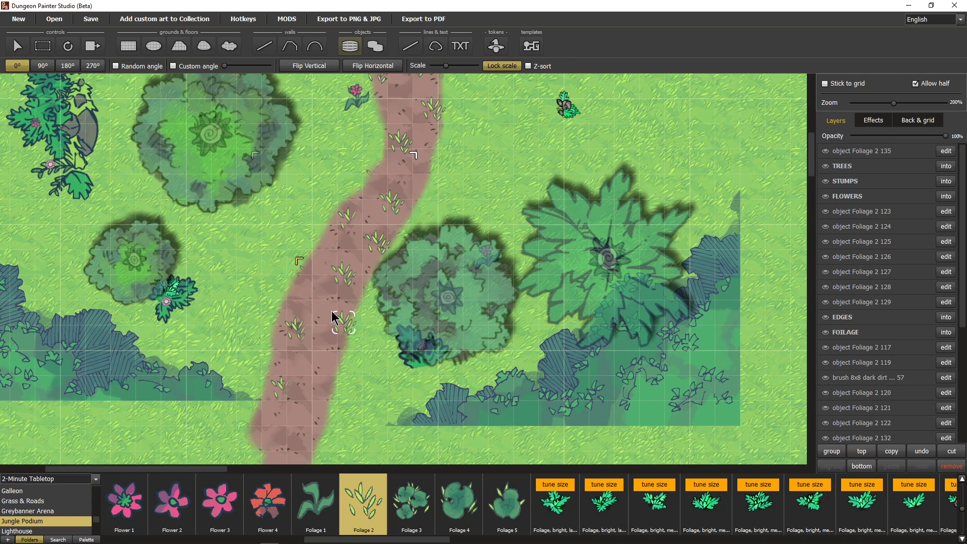
click(309, 383)
key(r)
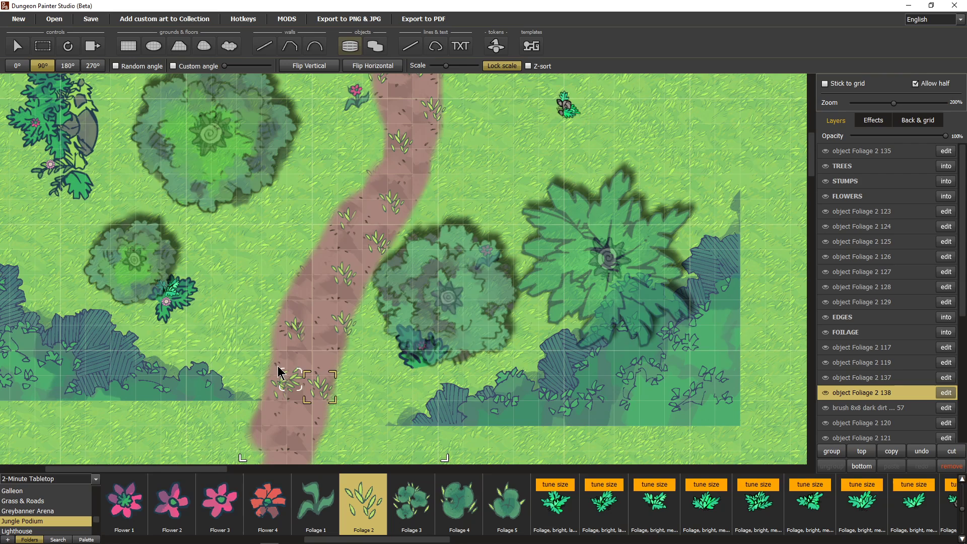
click(318, 330)
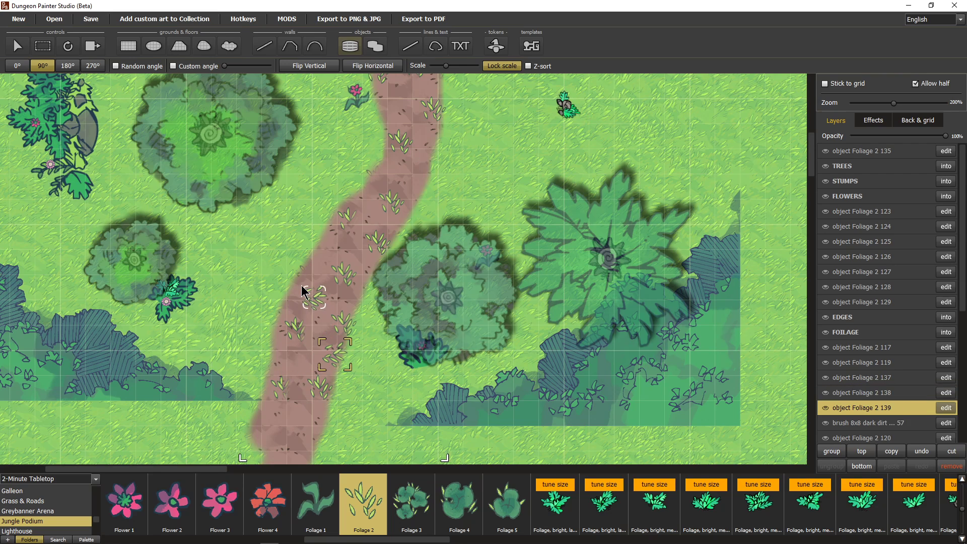
- Continue placing Foliage 2 tufts up the dirt path's middle and upper sections, ending with one at the path's top end
scroll(393, 151, up, 4)
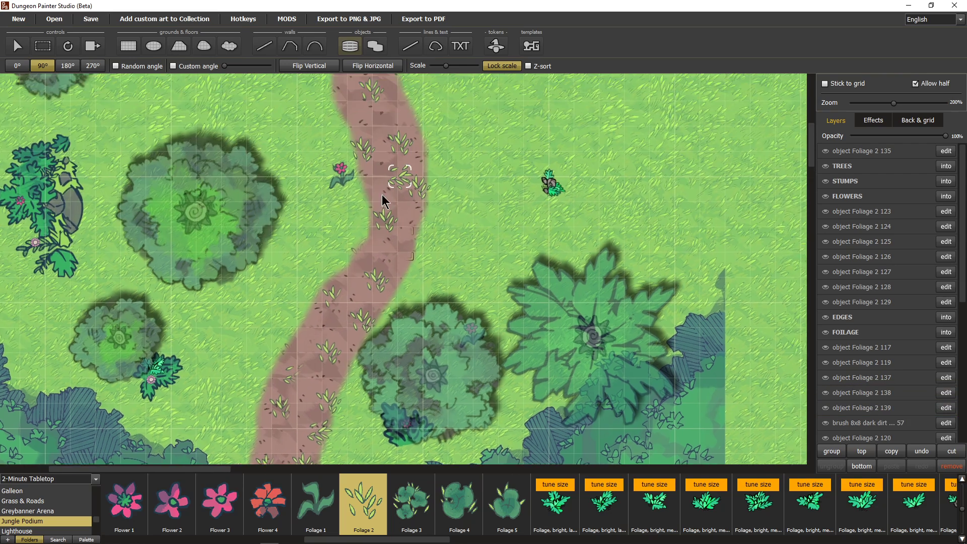
scroll(352, 161, up, 4)
click(318, 248)
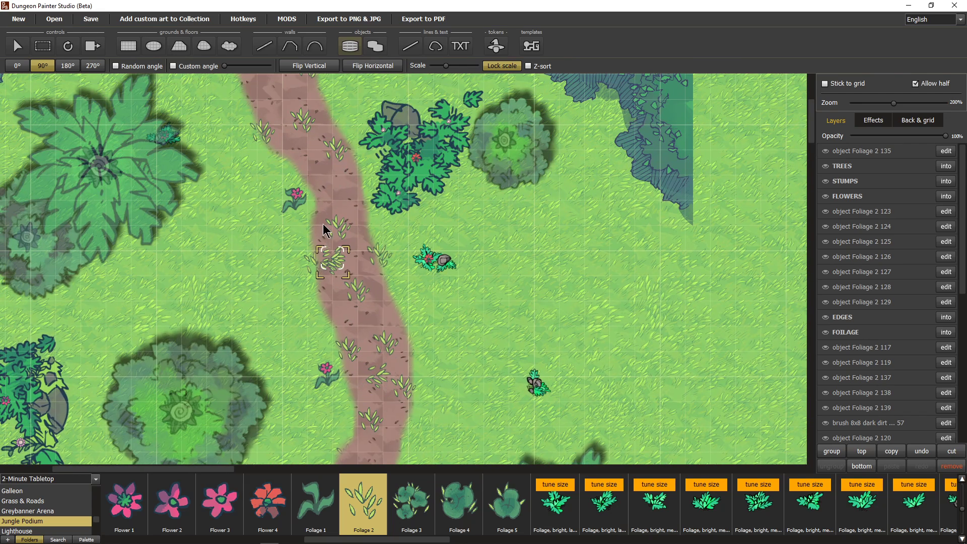
click(297, 153)
scroll(292, 177, up, 5)
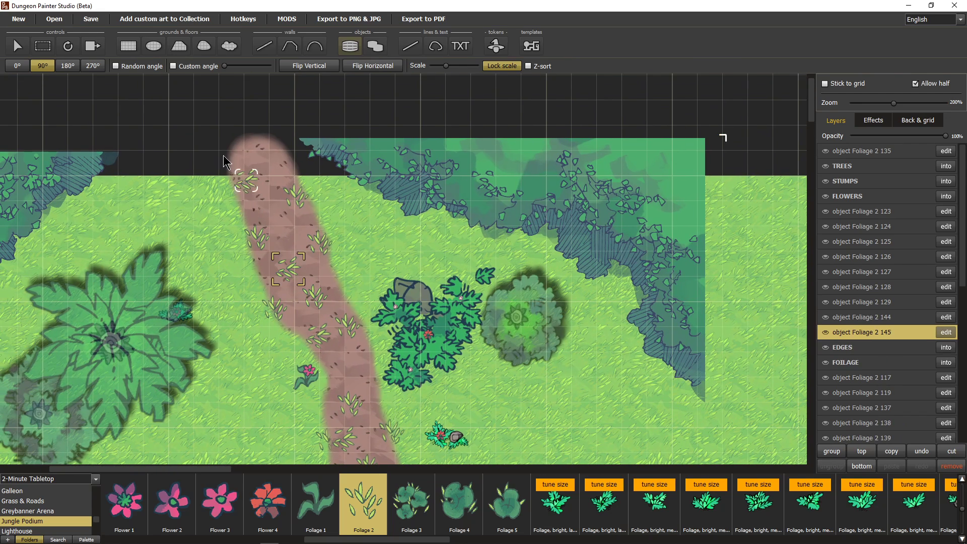
click(279, 259)
click(241, 172)
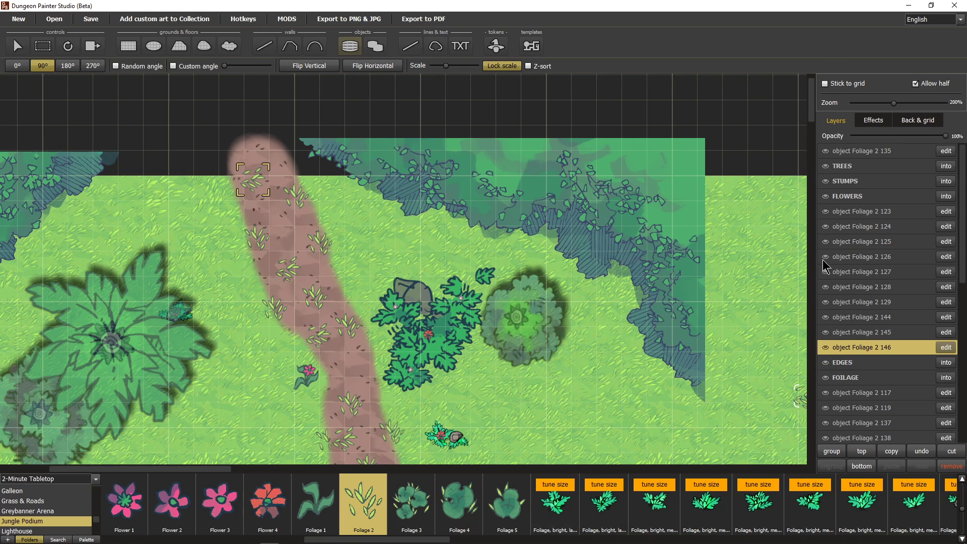
scroll(863, 287, down, 8)
click(864, 390)
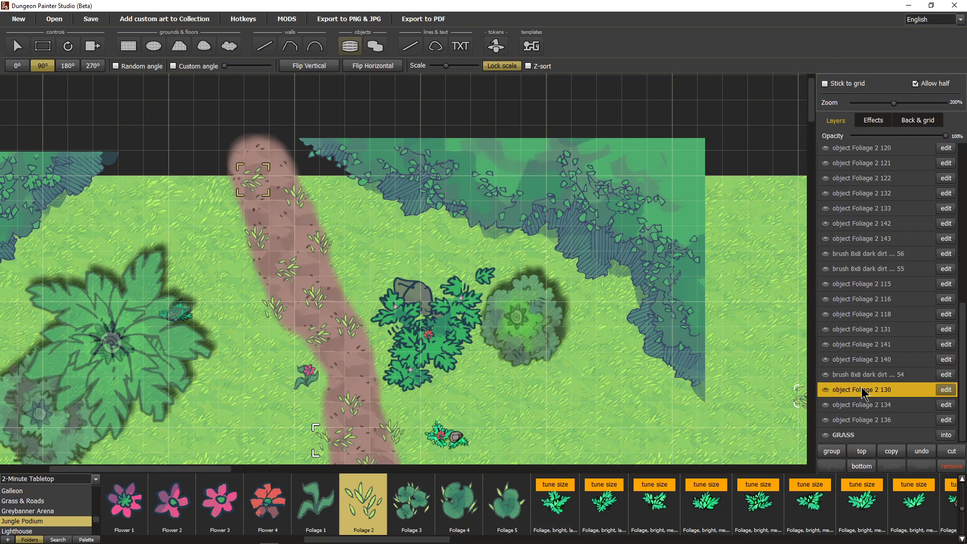
click(868, 422)
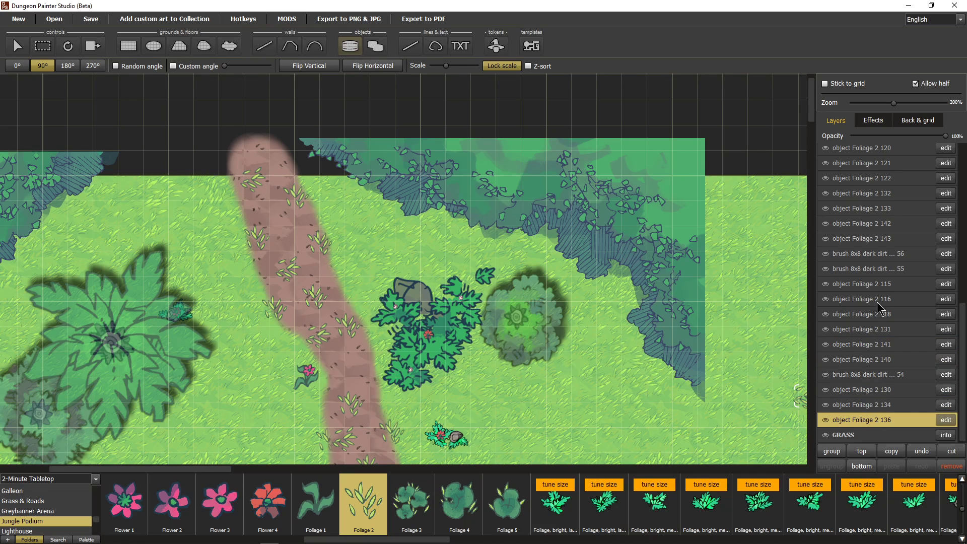
shift+click(868, 391)
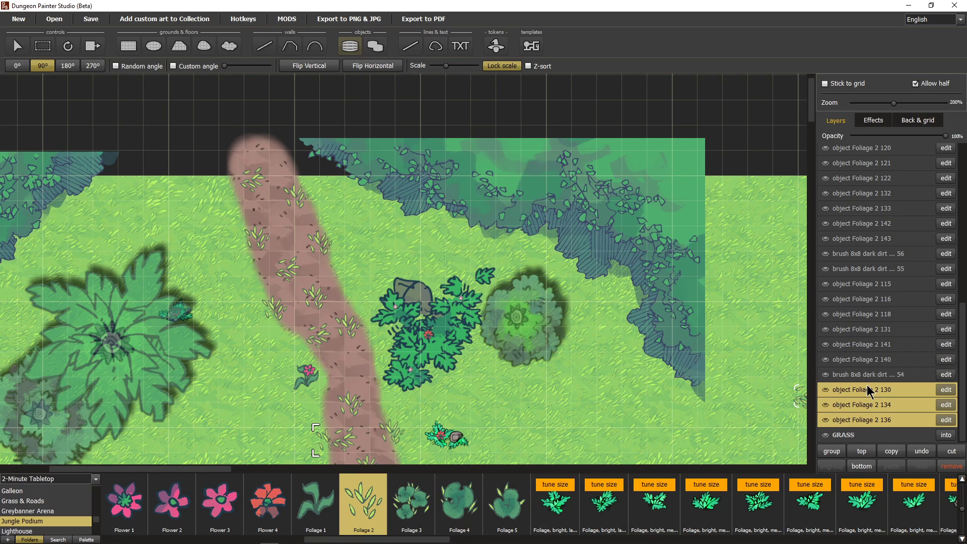
- Move the four dark dirt brush layers 54 to 57 below all Foliage 2 layers, directly above the GRASS group
click(865, 380)
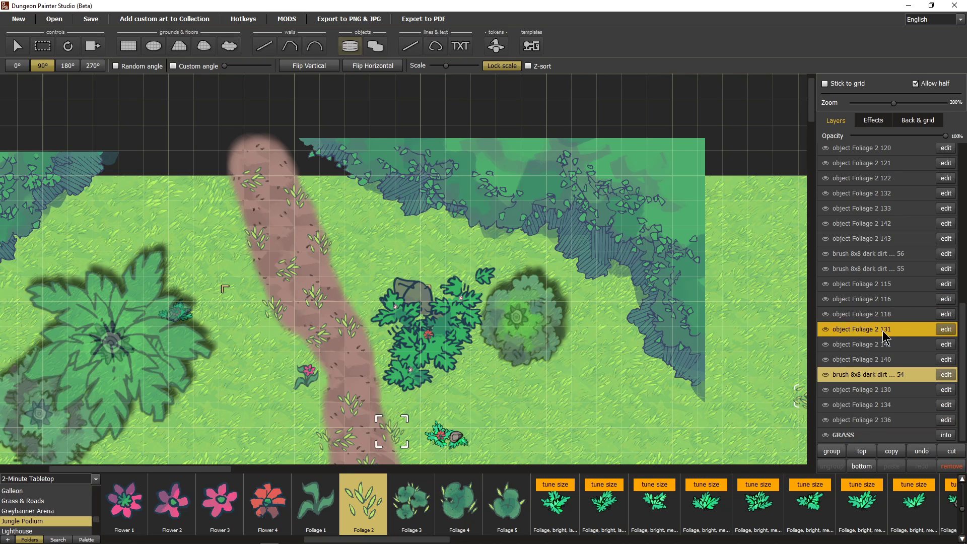
ctrl+click(875, 270)
ctrl+click(876, 258)
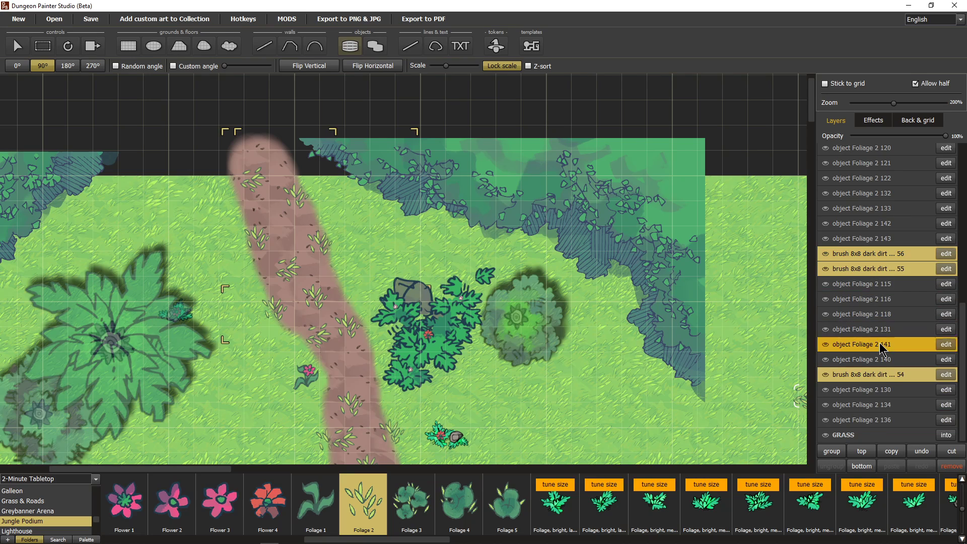
ctrl+click(884, 390)
ctrl+click(885, 392)
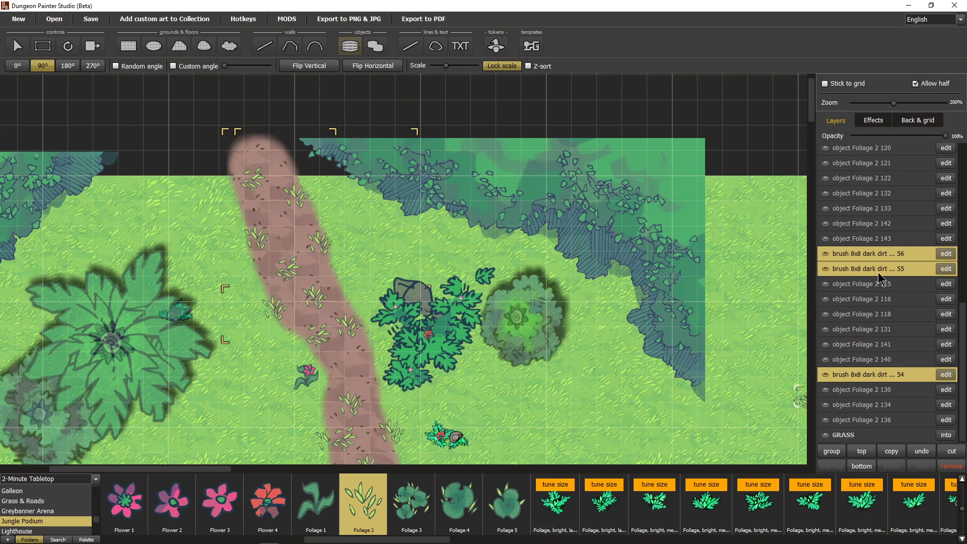
scroll(882, 272, up, 5)
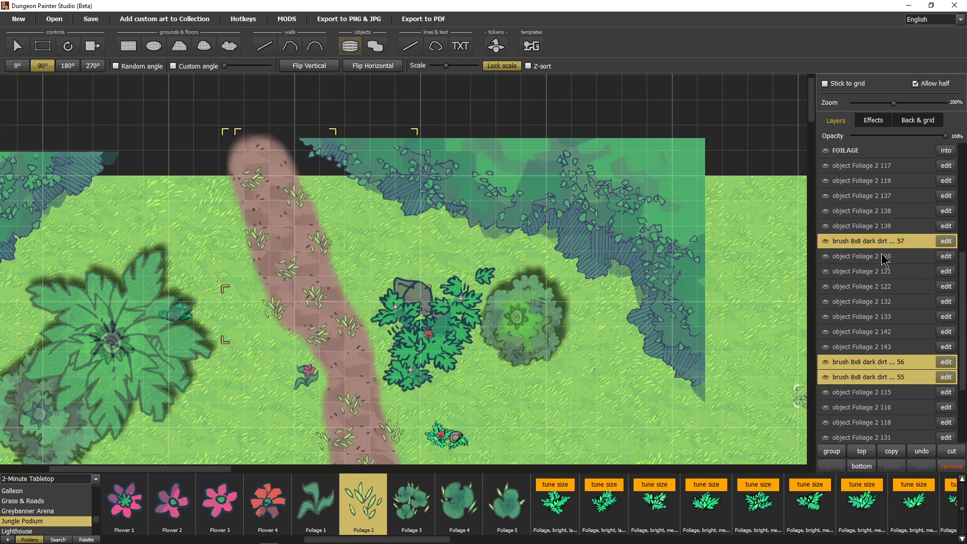
scroll(886, 259, down, 5)
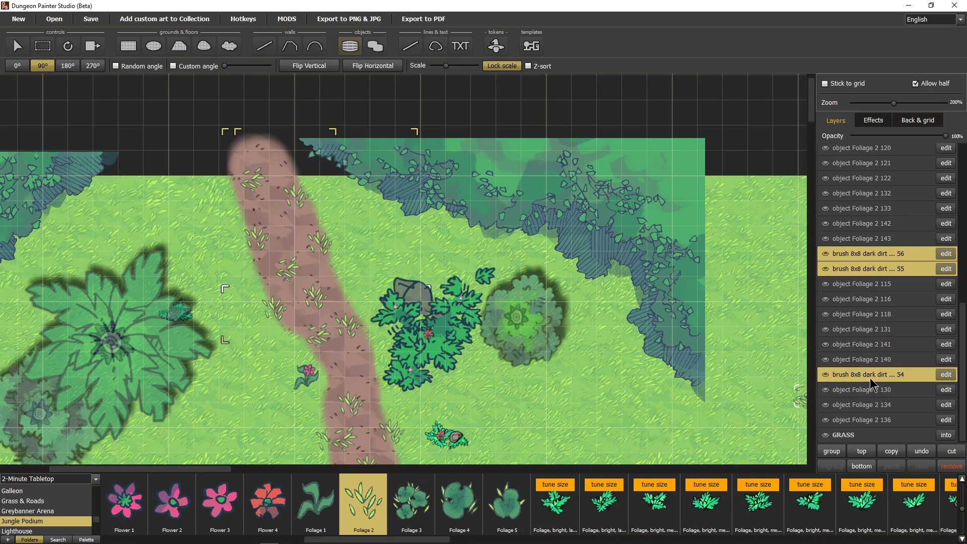
mouse_move(904, 372)
mouse_down()
mouse_move(865, 433)
mouse_move(873, 428)
mouse_up()
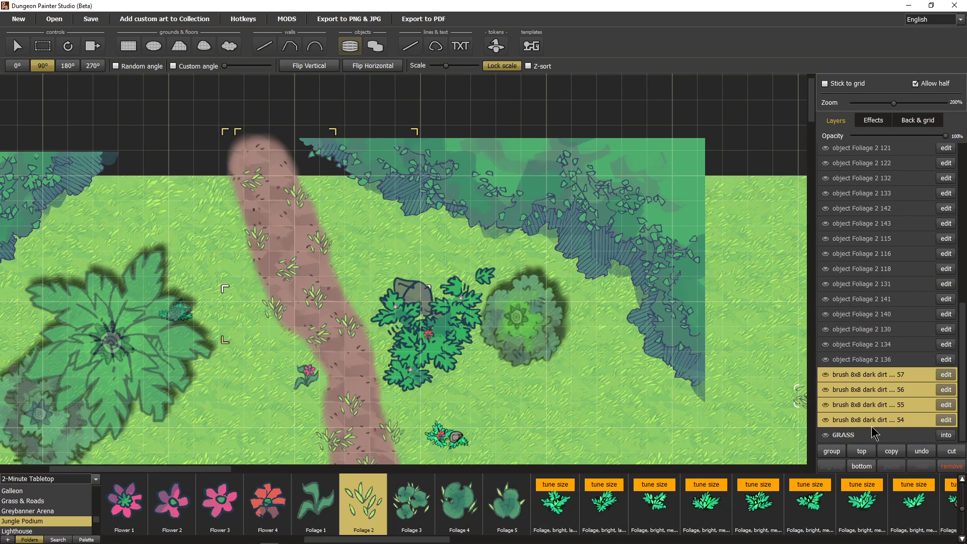
- Examine the dirt path and its grass tufts along the full length of the map
click(872, 359)
click(879, 316)
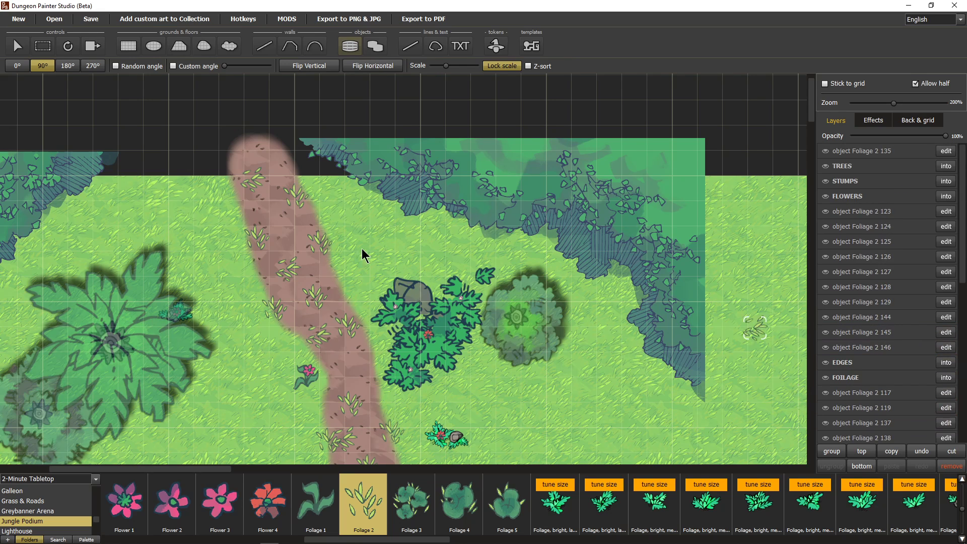
scroll(329, 283, down, 5)
scroll(173, 216, up, 3)
scroll(270, 180, up, 2)
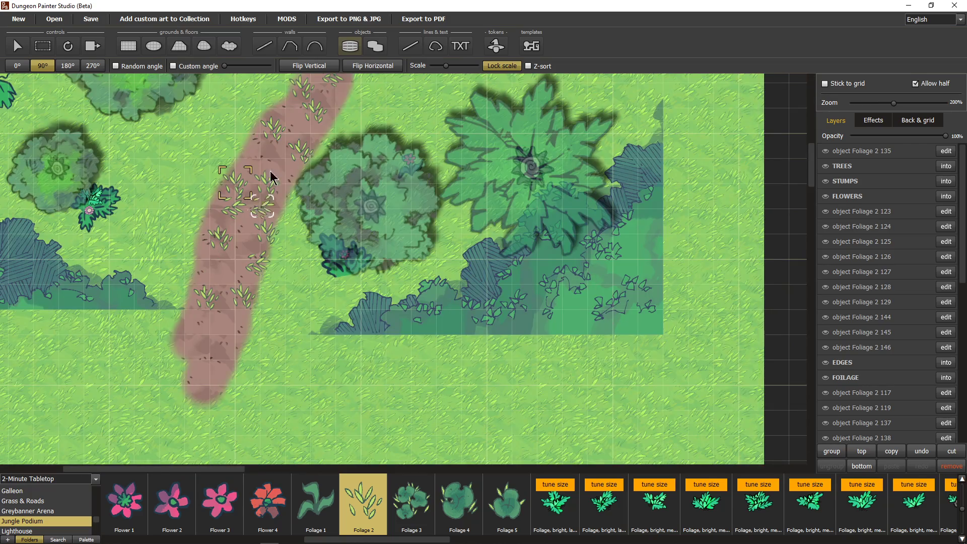
scroll(385, 255, up, 2)
scroll(440, 322, up, 2)
scroll(534, 270, down, 1)
scroll(466, 244, down, 1)
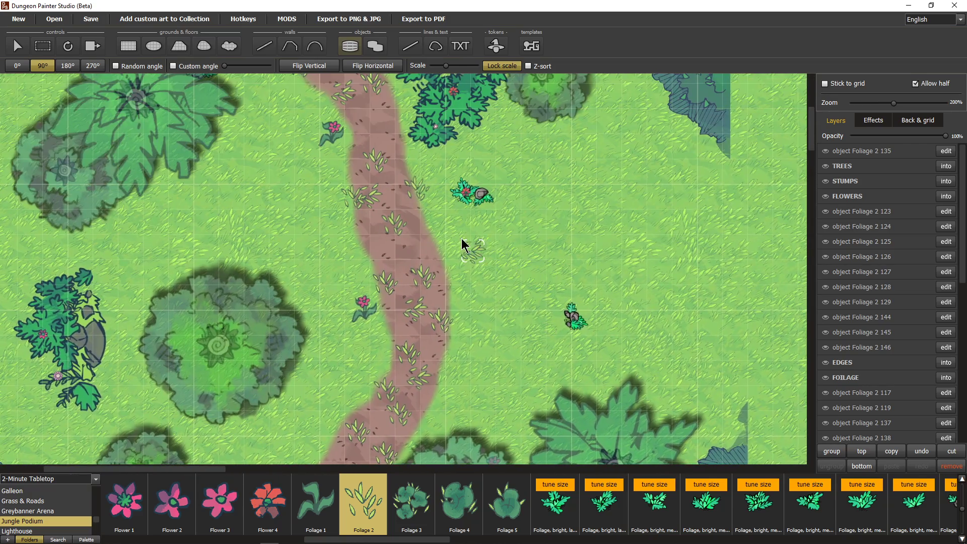
scroll(377, 261, down, 1)
key(Down)
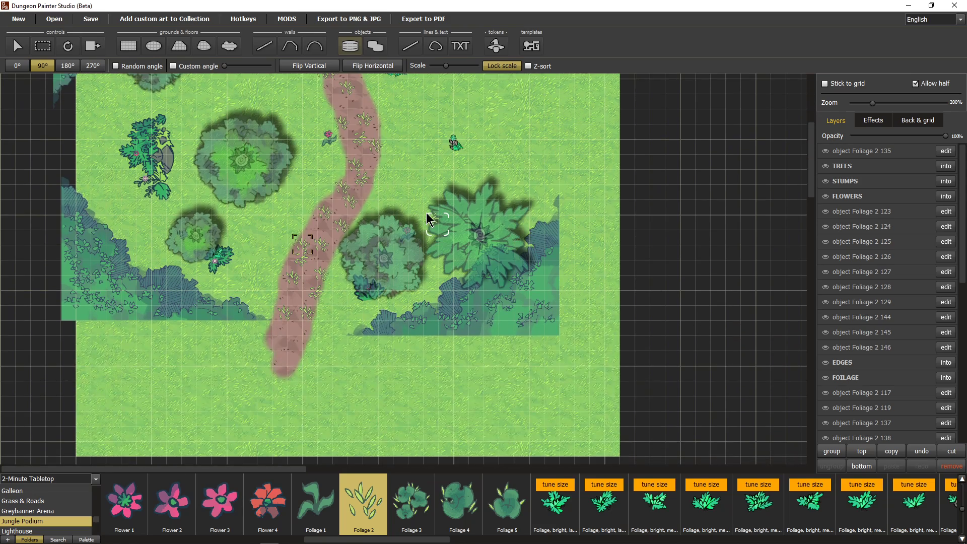
key(Up)
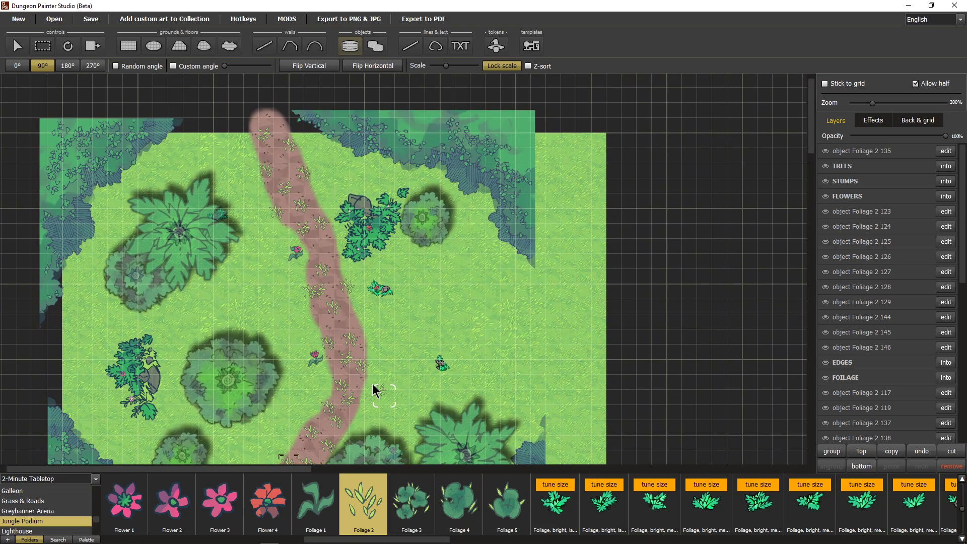
key(Down)
key(Up)
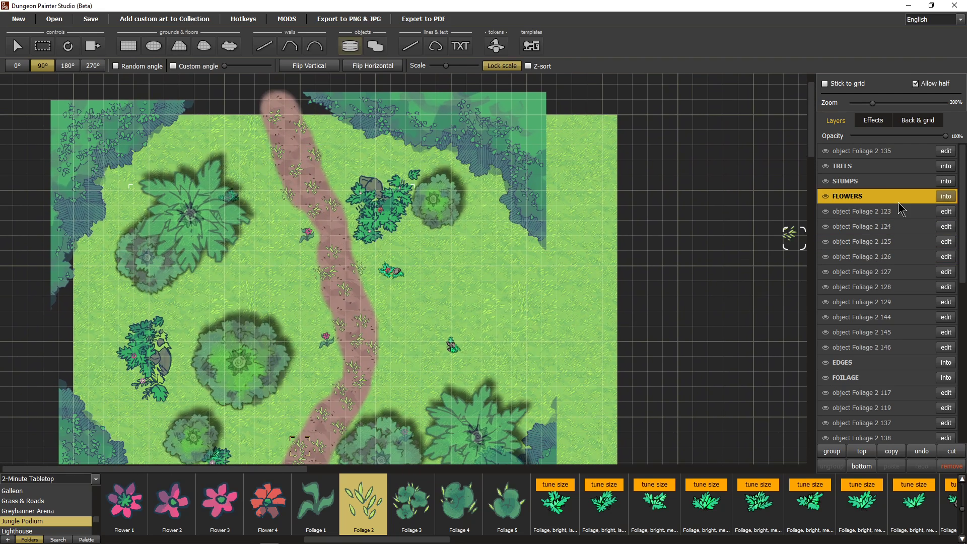
- Move the Foliage 2 layers above the EDGES group, including 135, to directly below the FOILAGE group
click(827, 151)
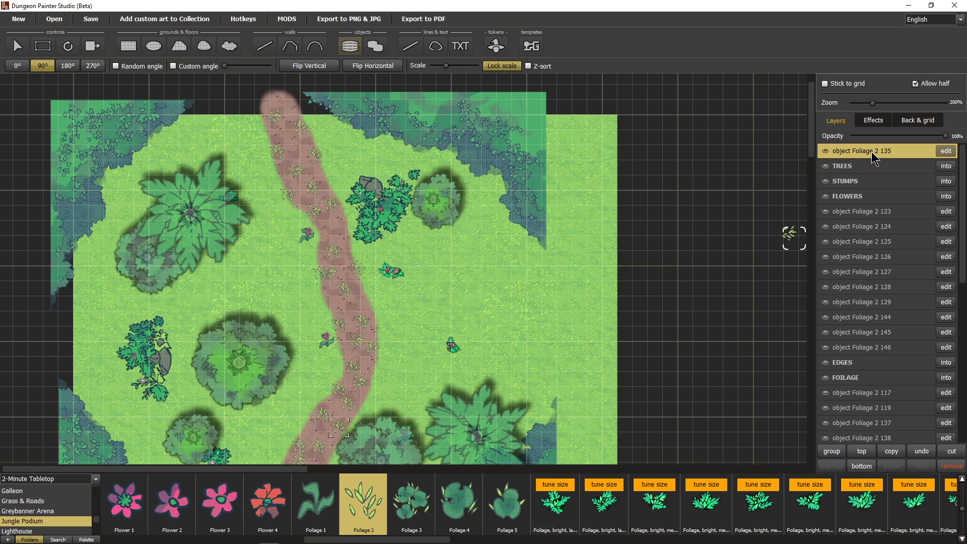
drag(874, 157, 864, 211)
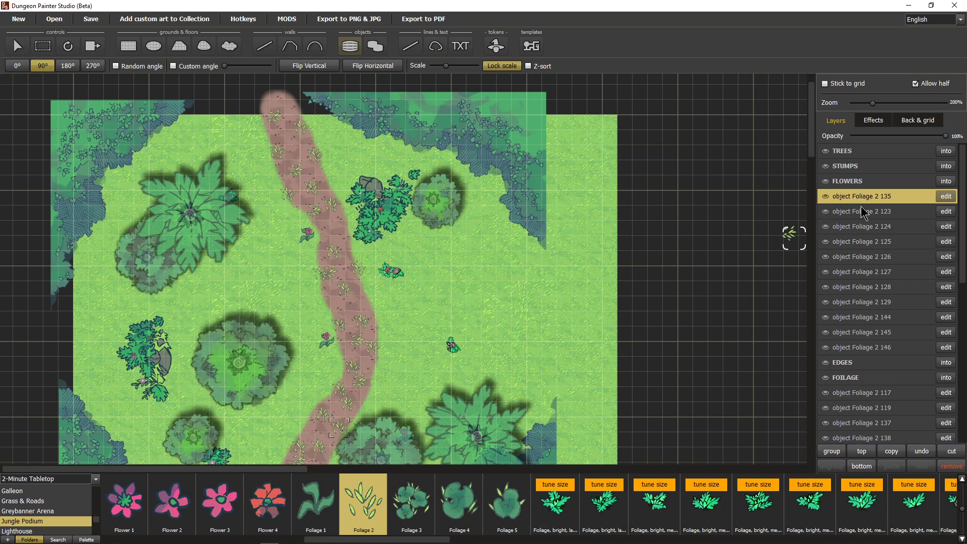
shift+click(865, 348)
scroll(866, 353, down, 5)
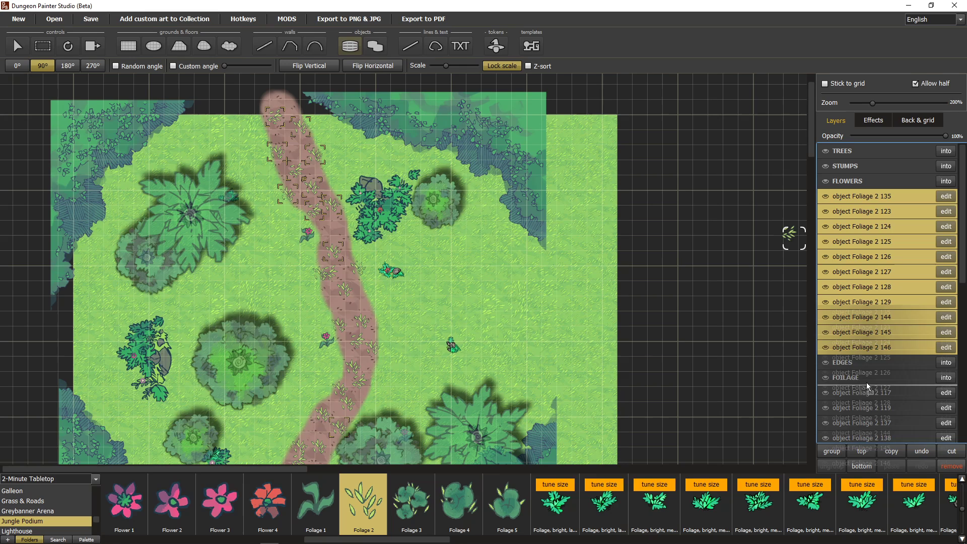
- Group all Foliage 2 tufts and dark dirt brush layers between the FOILAGE and GRASS groups
click(854, 362)
click(857, 374)
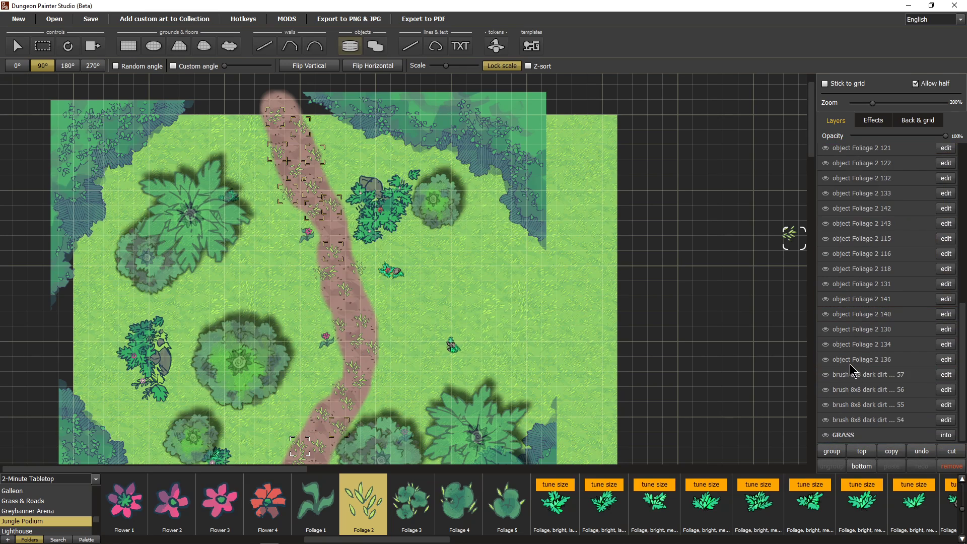
ctrl+click(863, 420)
click(867, 398)
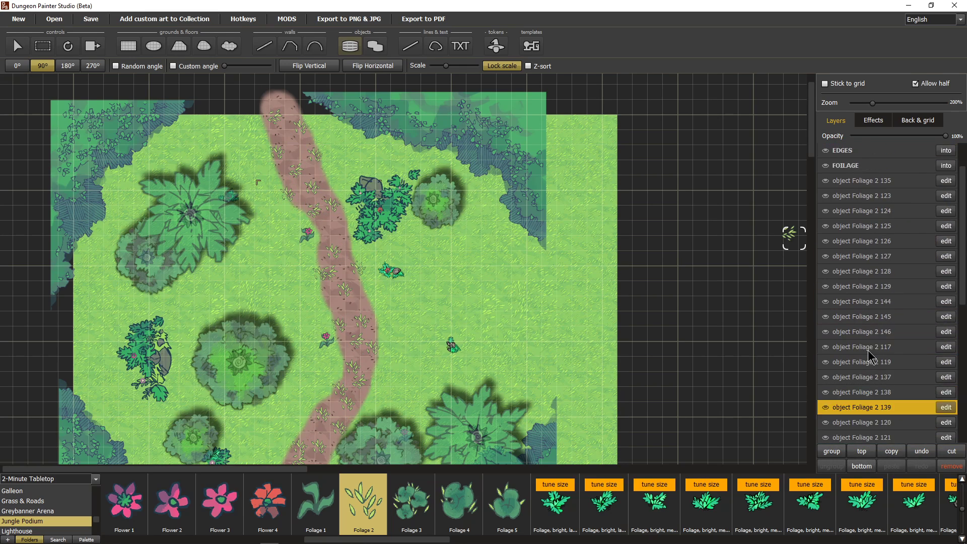
scroll(867, 395, up, 5)
shift+click(869, 228)
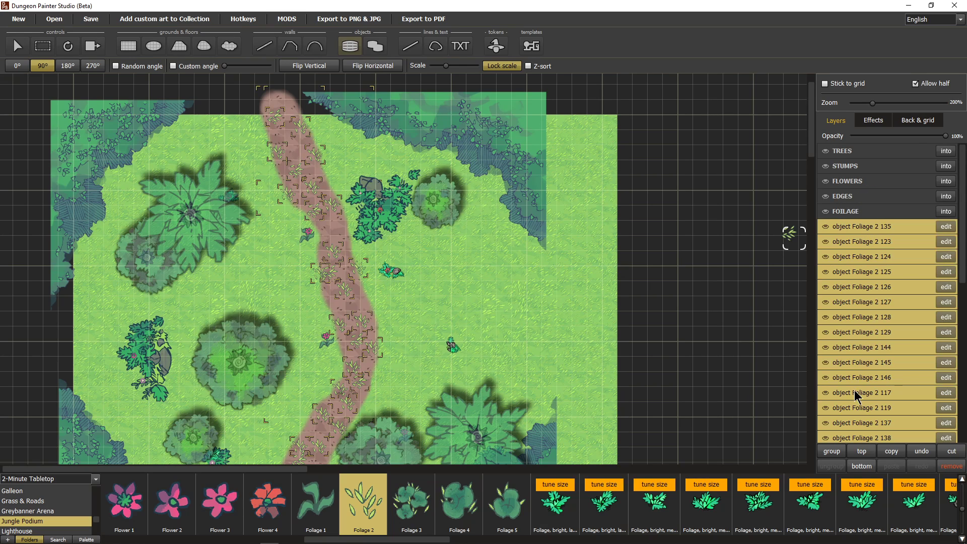
click(832, 451)
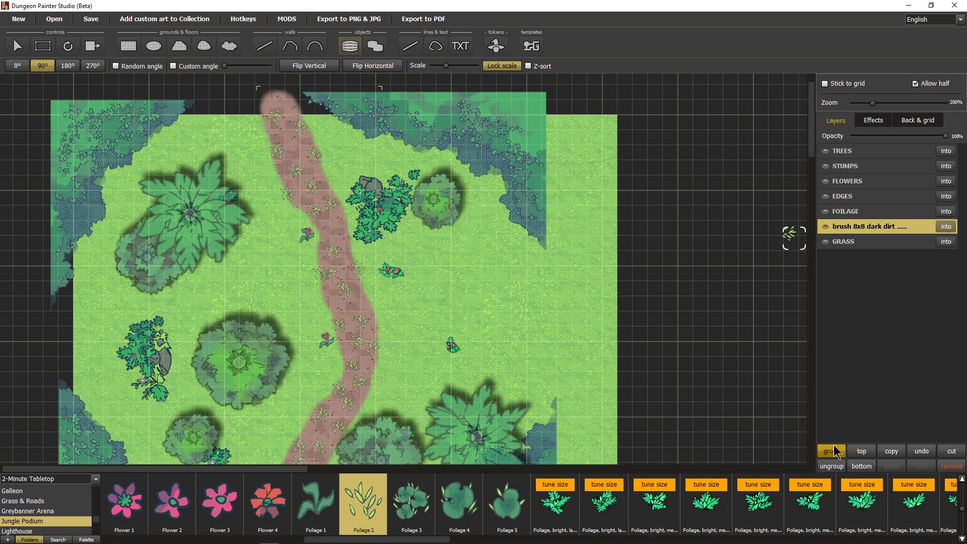
- Rename the new dark dirt brush group as DIRT PATH
double_click(866, 228)
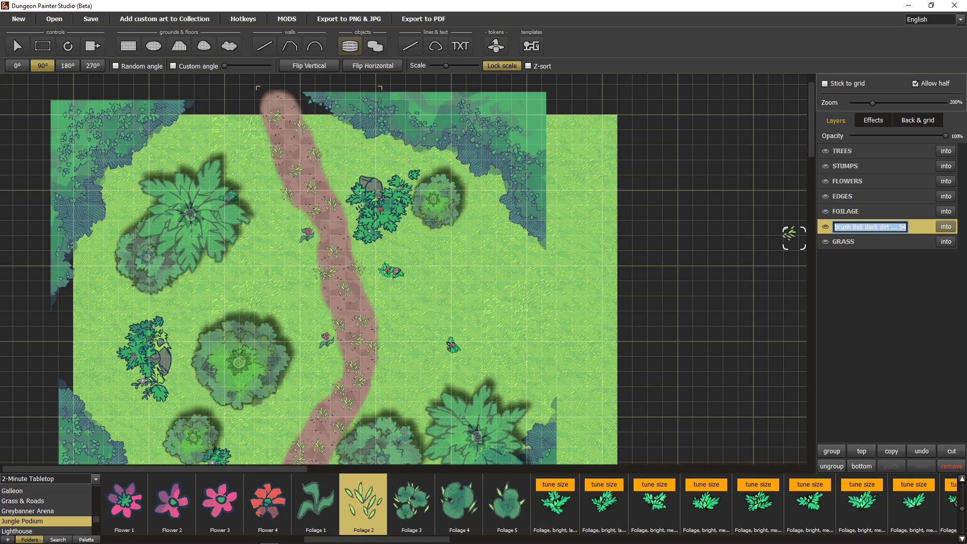
text(DIRT PATH)
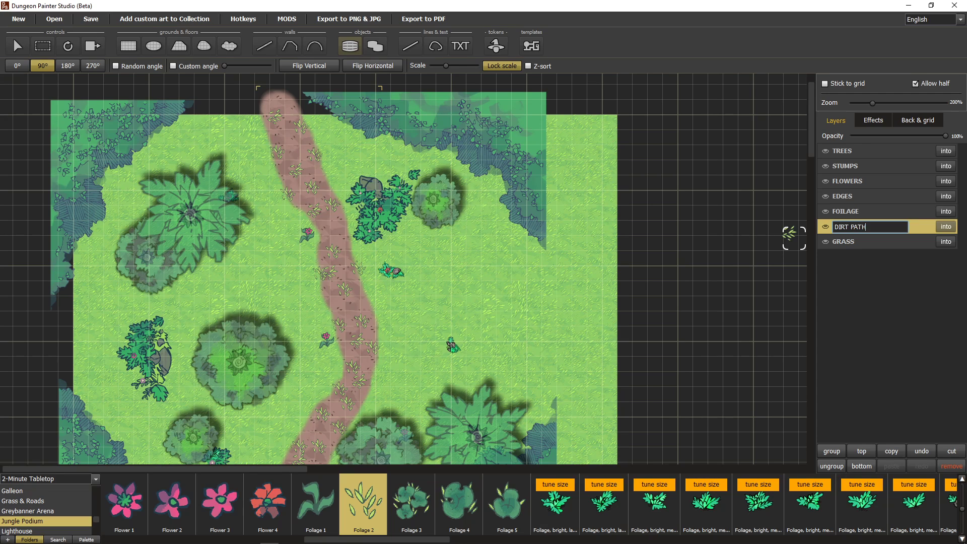
key(Return)
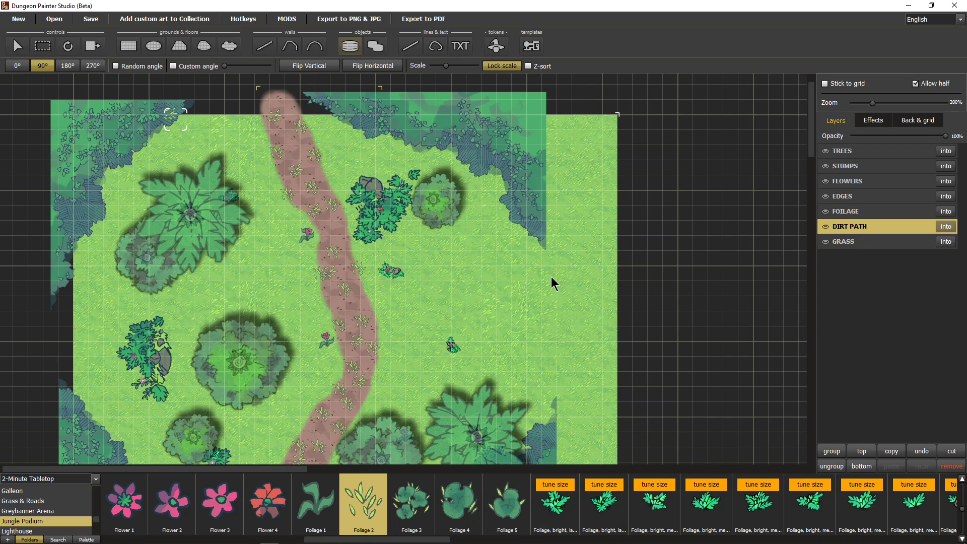
- Hide the DIRT PATH group to inspect the clearing without the path, and show it again for comparison
click(827, 228)
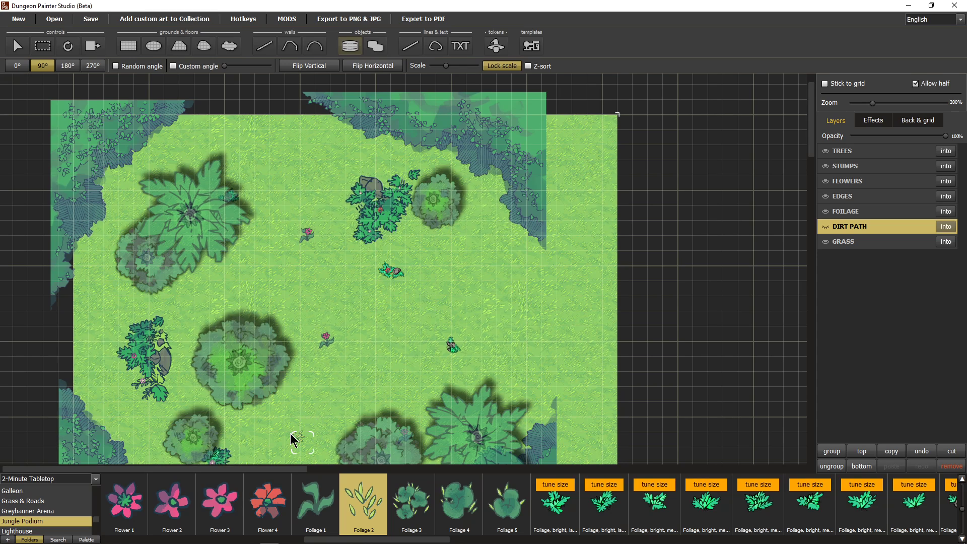
scroll(302, 335, down, 4)
scroll(281, 449, up, 3)
scroll(538, 280, down, 3)
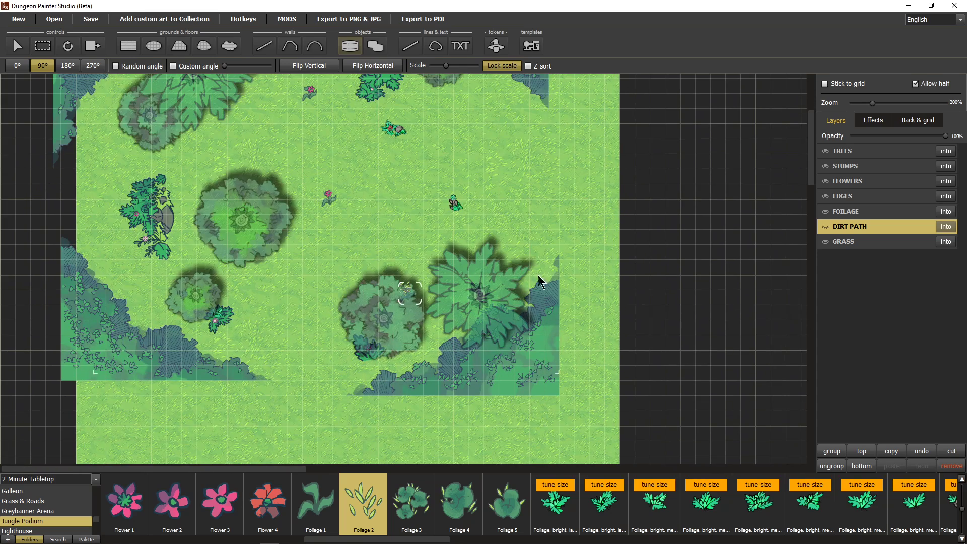
click(824, 227)
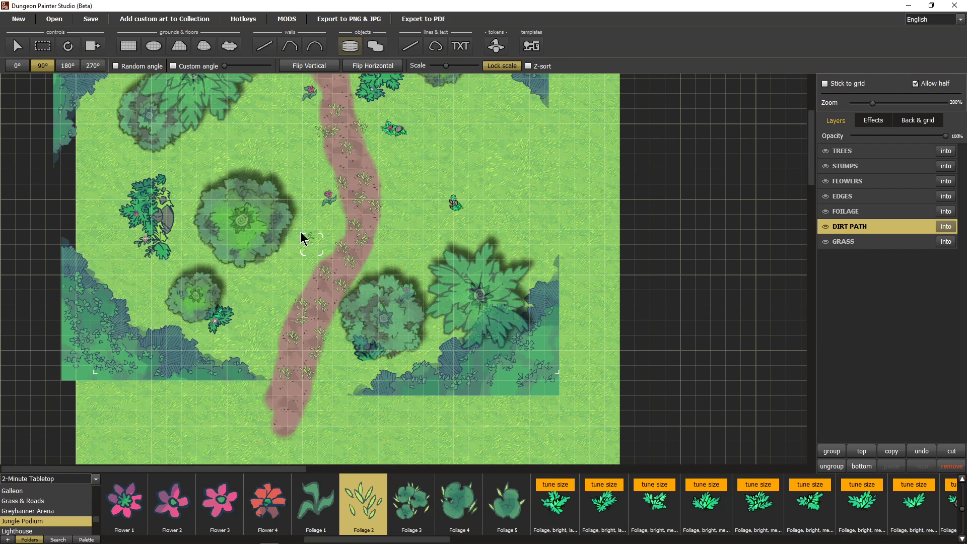
scroll(301, 237, up, 3)
scroll(306, 378, down, 1)
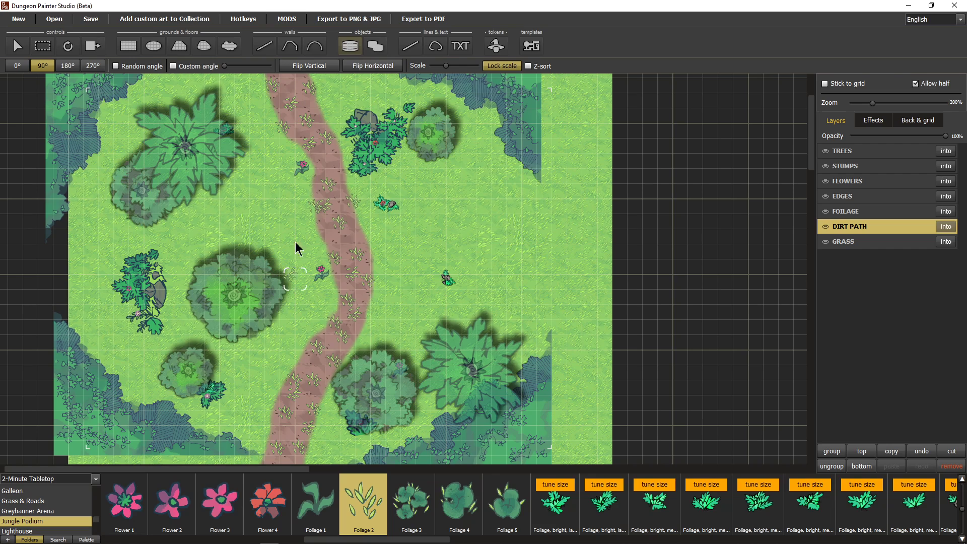
- Hide the DIRT PATH group to leave only the plain forest clearing
click(826, 227)
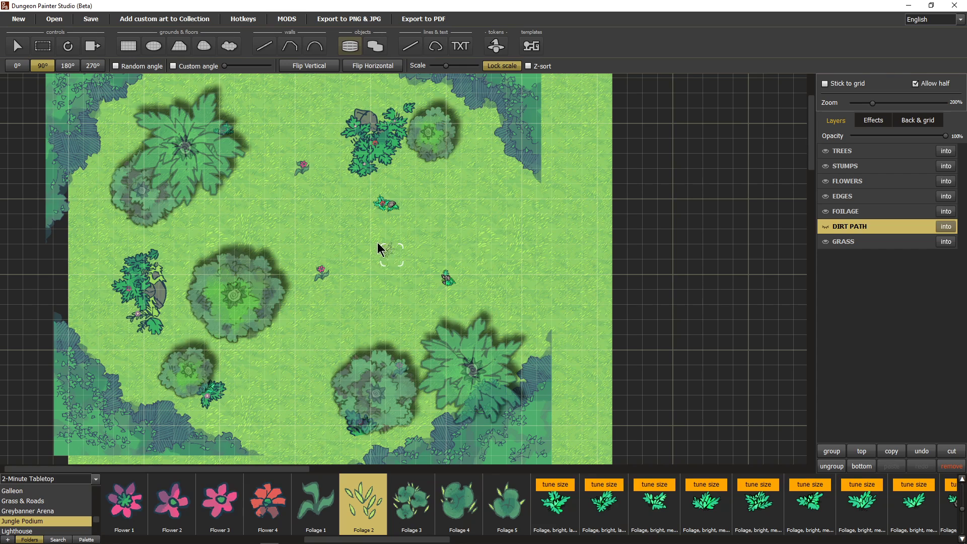
scroll(347, 274, down, 5)
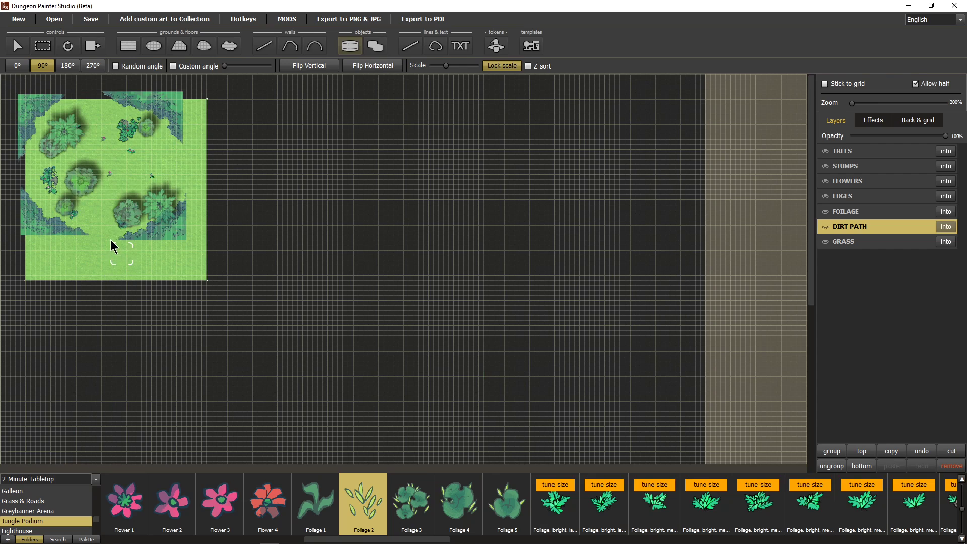
- Turn on snapping to the grid and draw a small Background.jpg floor square over the clearing's lower-left forest edge
scroll(111, 246, up, 3)
drag(241, 201, 345, 366)
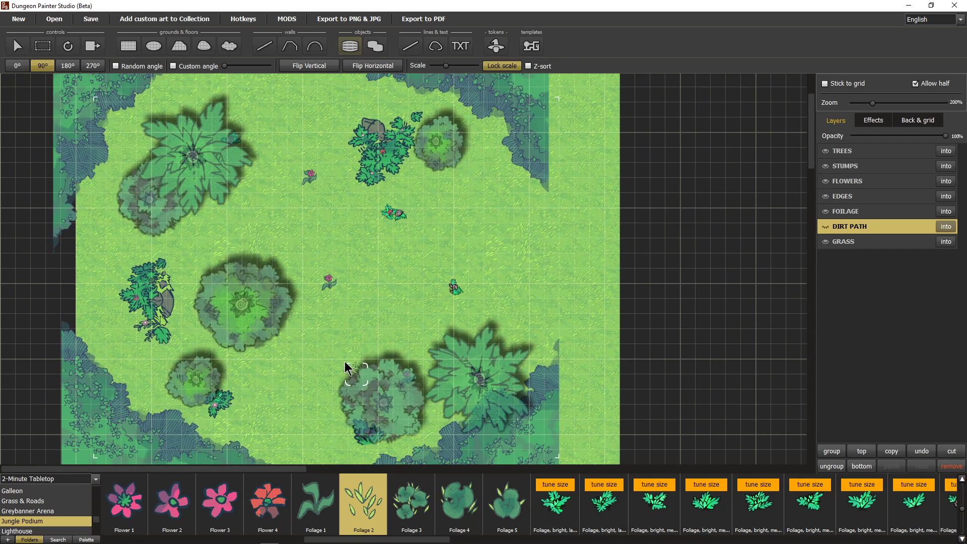
click(134, 48)
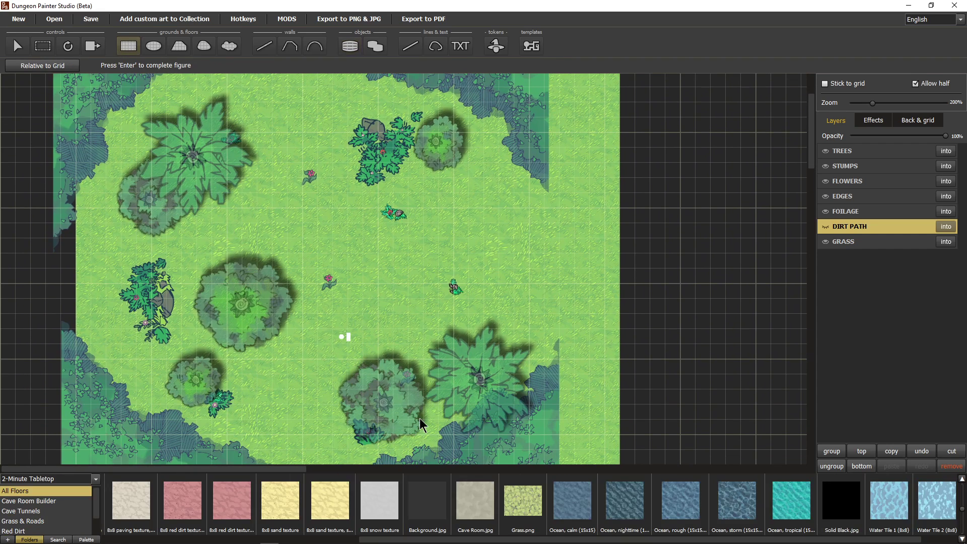
click(436, 526)
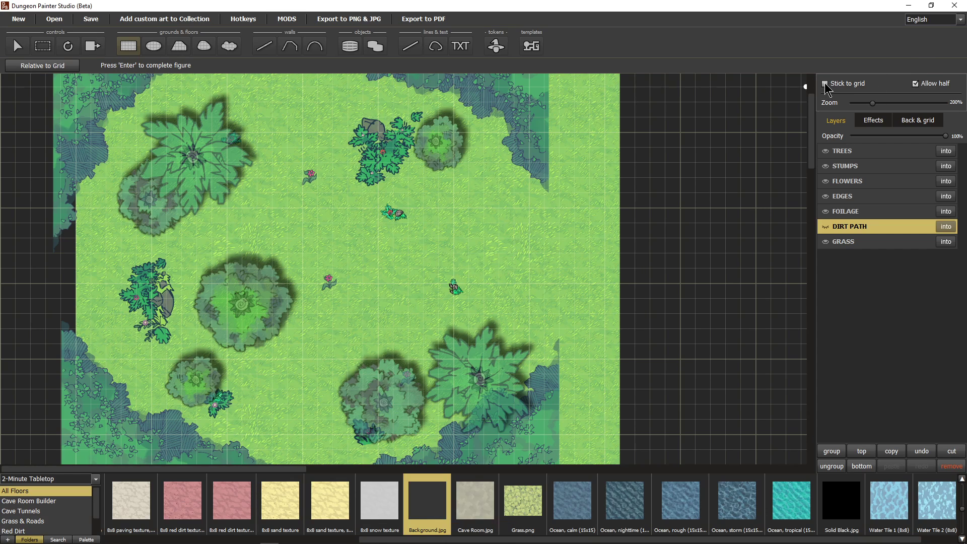
scroll(460, 395, down, 2)
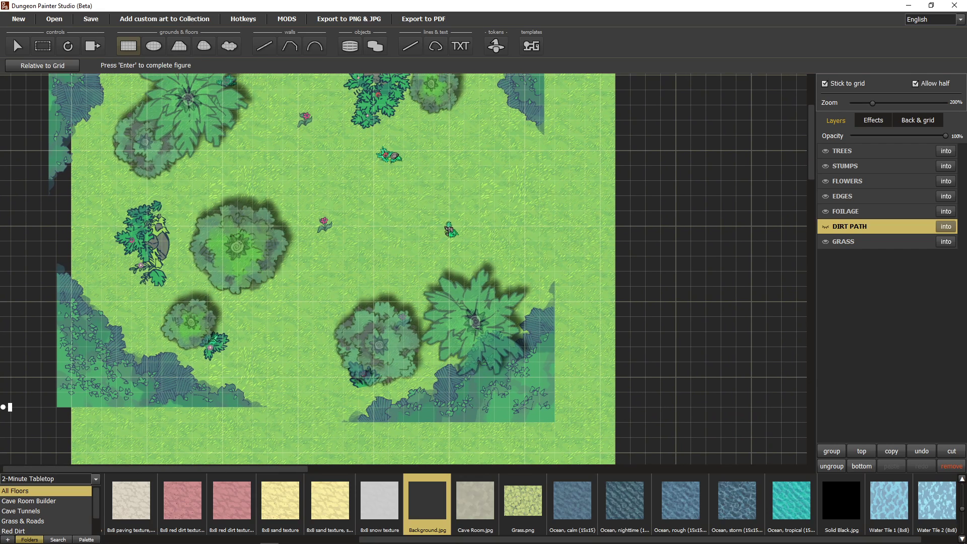
scroll(333, 262, down, 2)
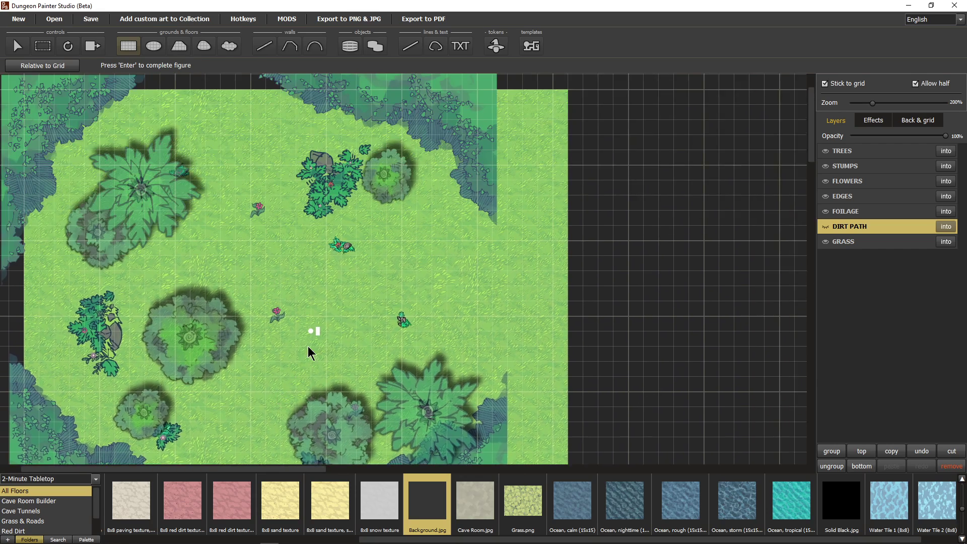
scroll(313, 328, up, 2)
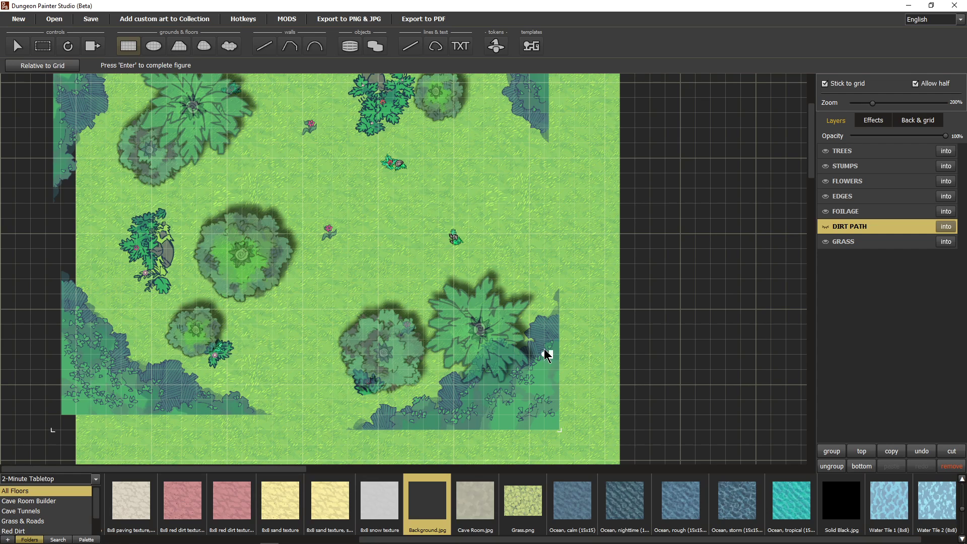
drag(546, 355, 519, 506)
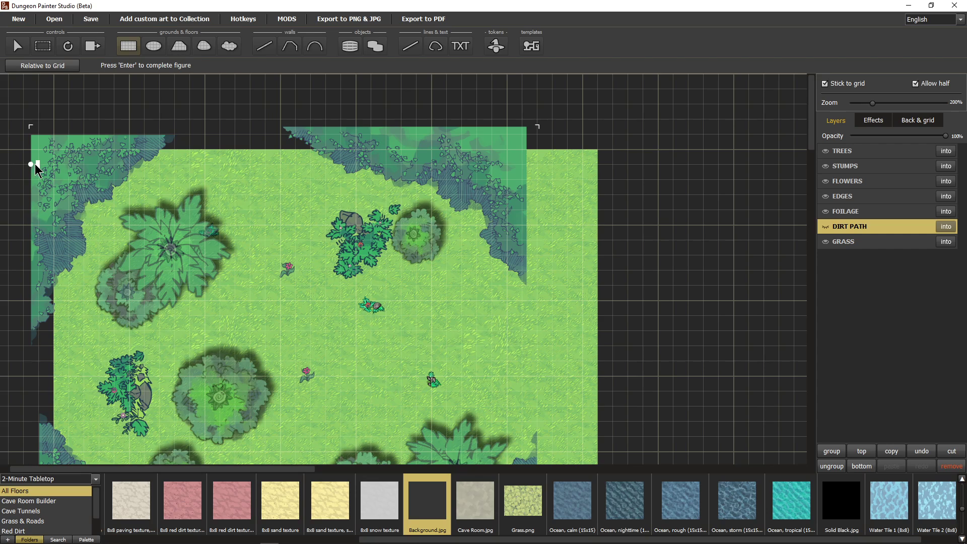
drag(81, 201, 155, 71)
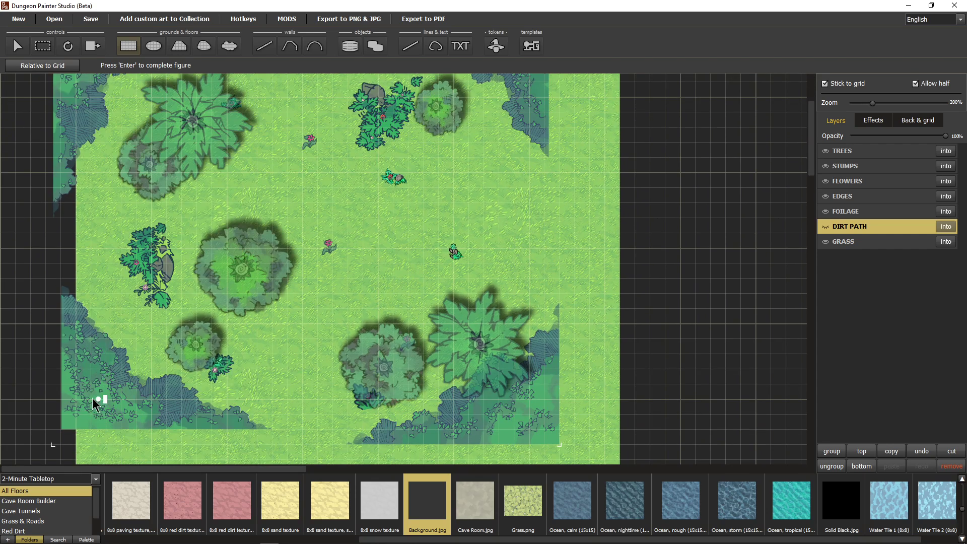
mouse_move(92, 373)
mouse_down()
mouse_move(91, 384)
mouse_move(105, 384)
mouse_up()
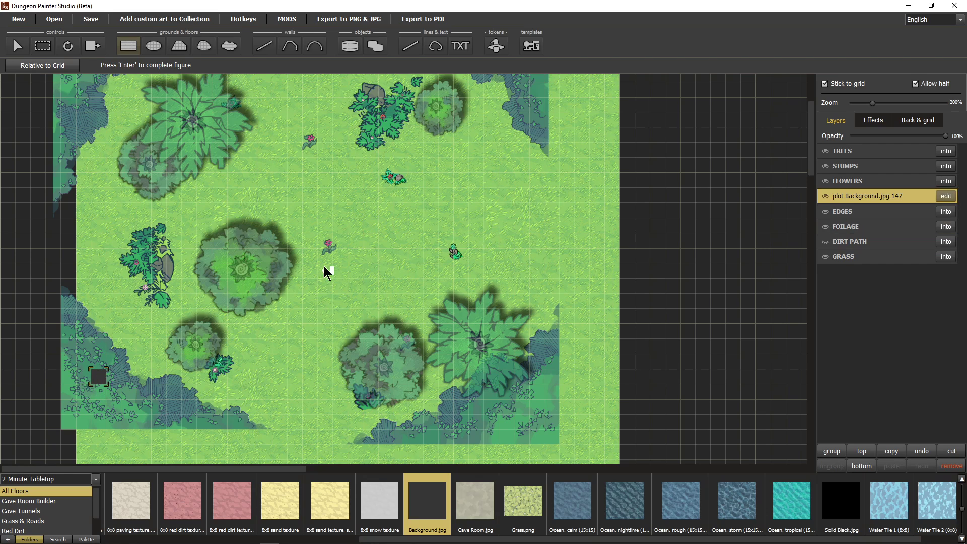
- Turn off the transparent background and the grid on the result in the PNG & JPG export settings, and close them
scroll(324, 267, down, 5)
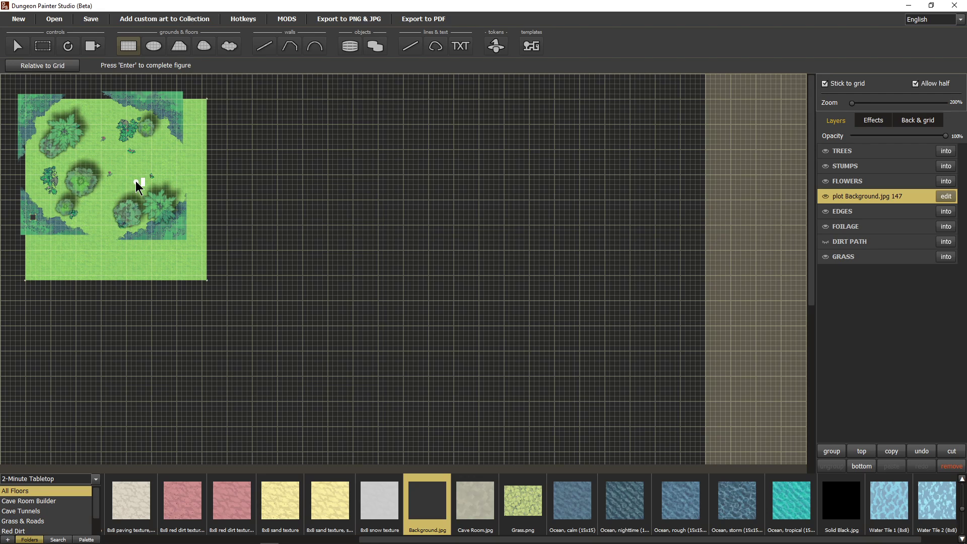
scroll(136, 181, up, 3)
scroll(137, 182, down, 3)
scroll(137, 223, up, 5)
drag(209, 183, 245, 331)
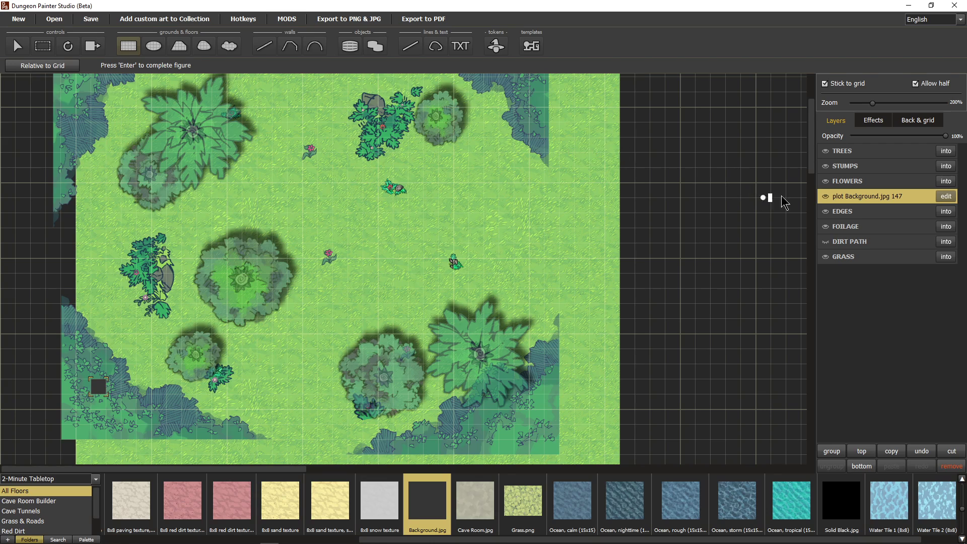
click(373, 22)
click(286, 365)
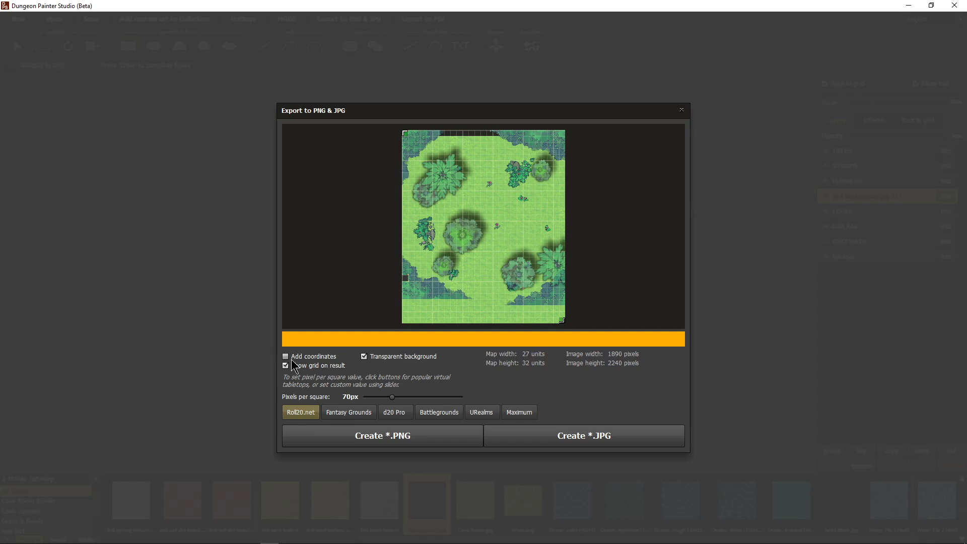
click(364, 357)
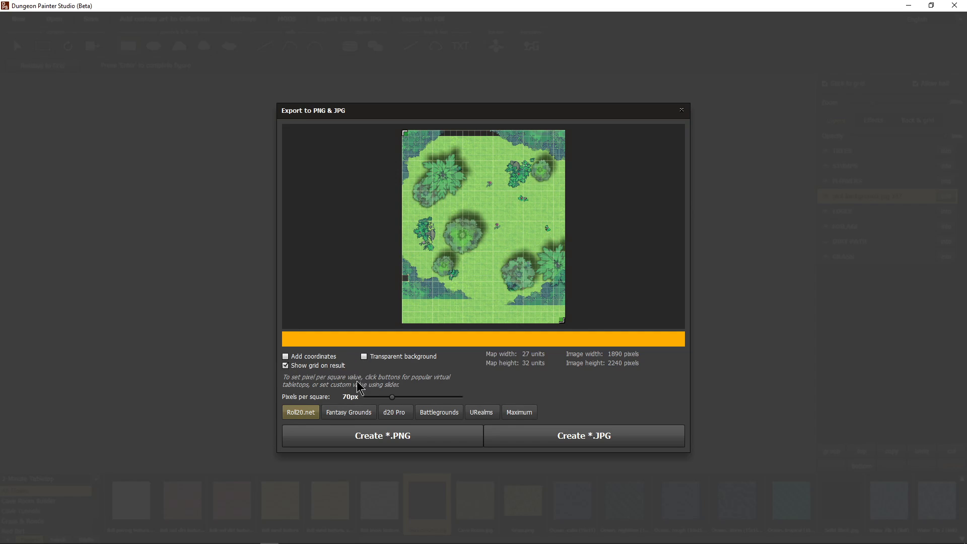
click(293, 366)
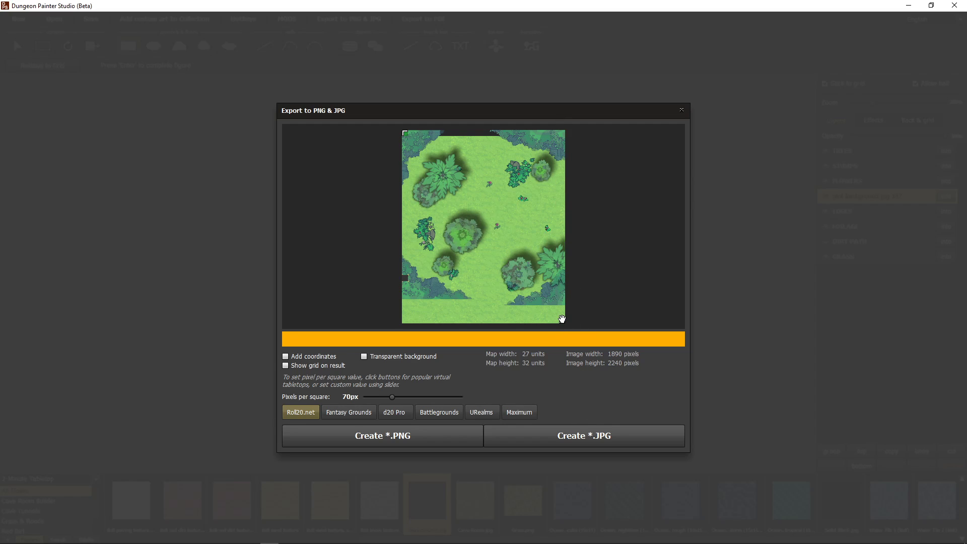
click(684, 115)
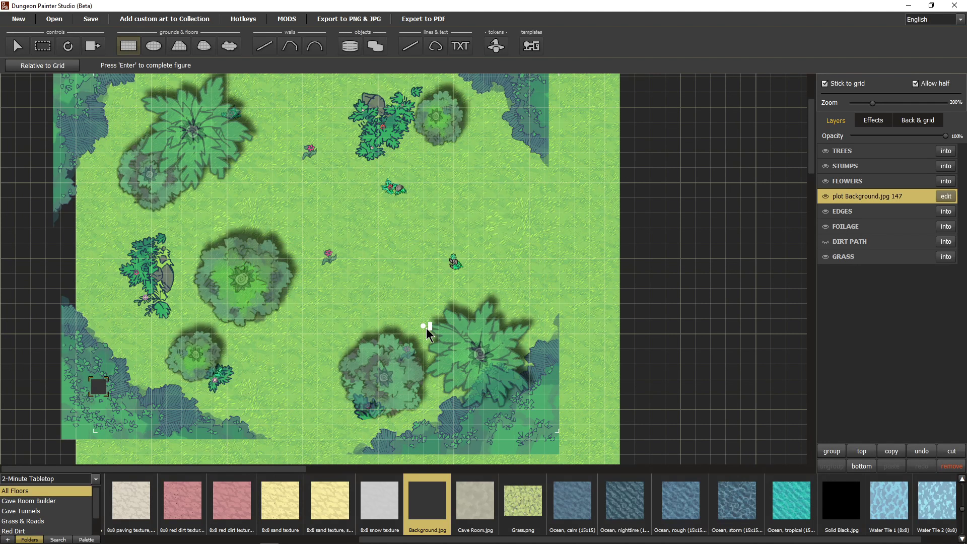
- Draw small Background.jpg floor squares just outside the grass area's upper-left and lower-right corners to widen the export area
scroll(430, 328, down, 5)
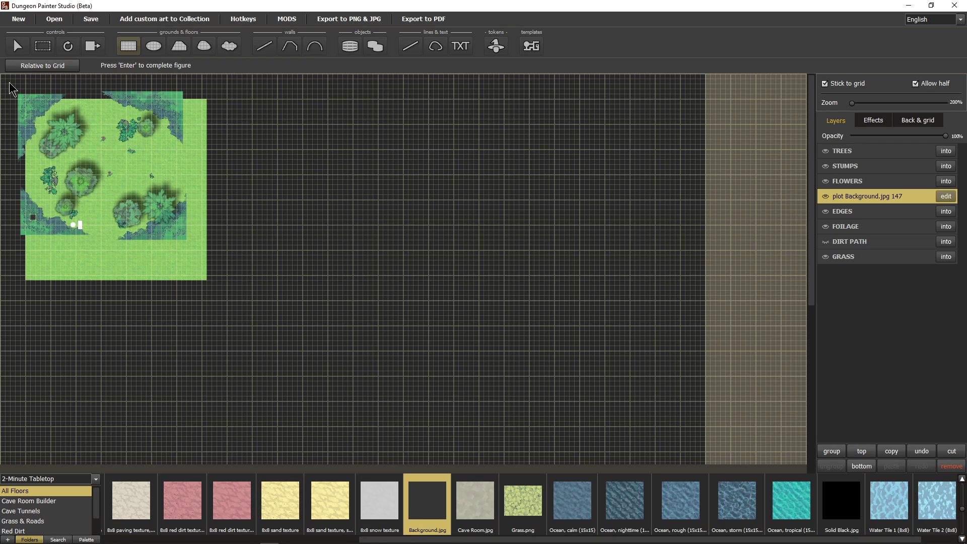
click(224, 168)
scroll(28, 104, up, 5)
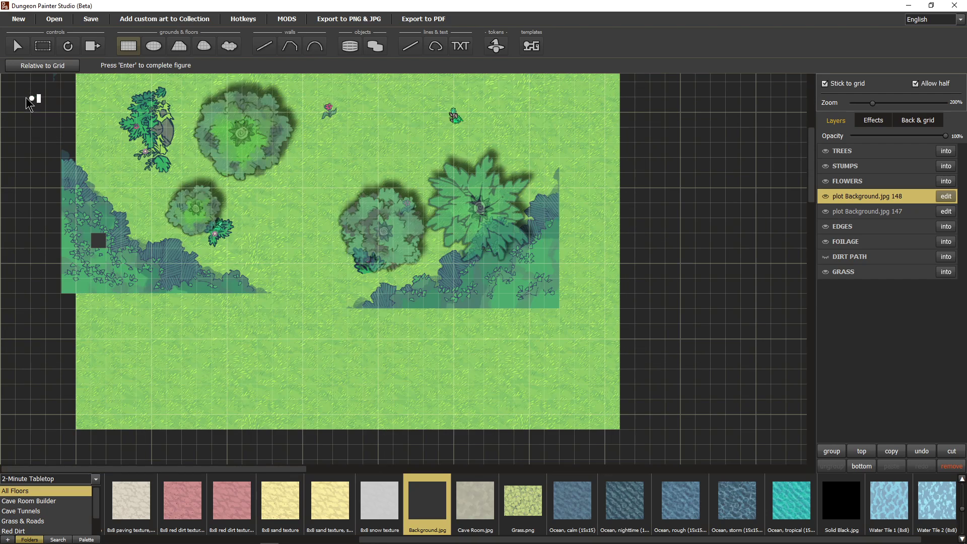
scroll(28, 104, up, 5)
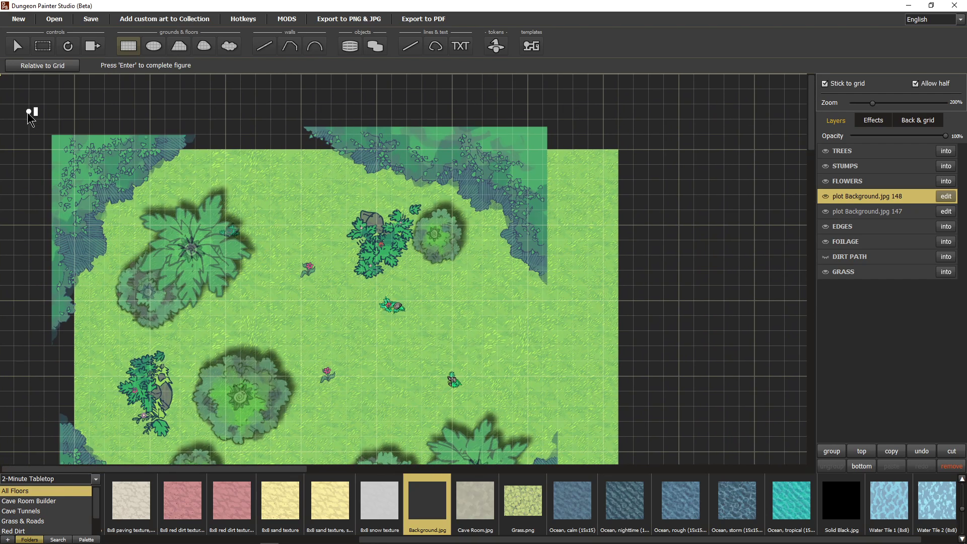
drag(28, 117, 31, 123)
scroll(281, 383, down, 5)
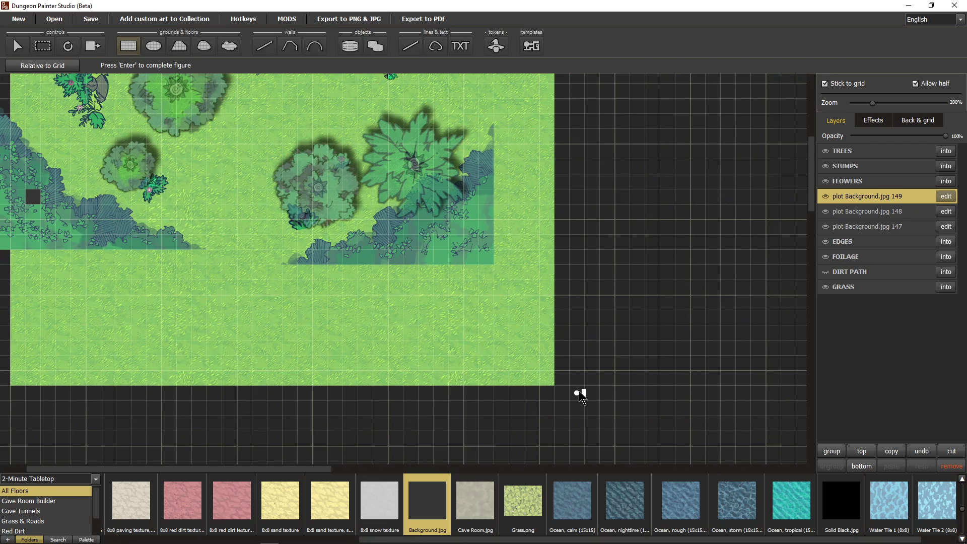
drag(579, 396, 589, 401)
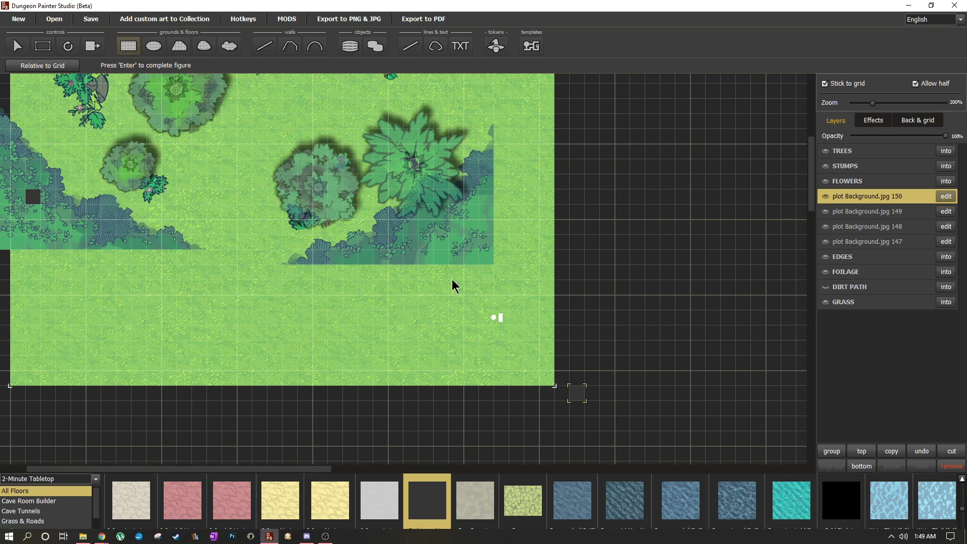
- Crop the PNG & JPG export area to 25 by 25 units, starting at the grass area's upper-left corner
click(356, 19)
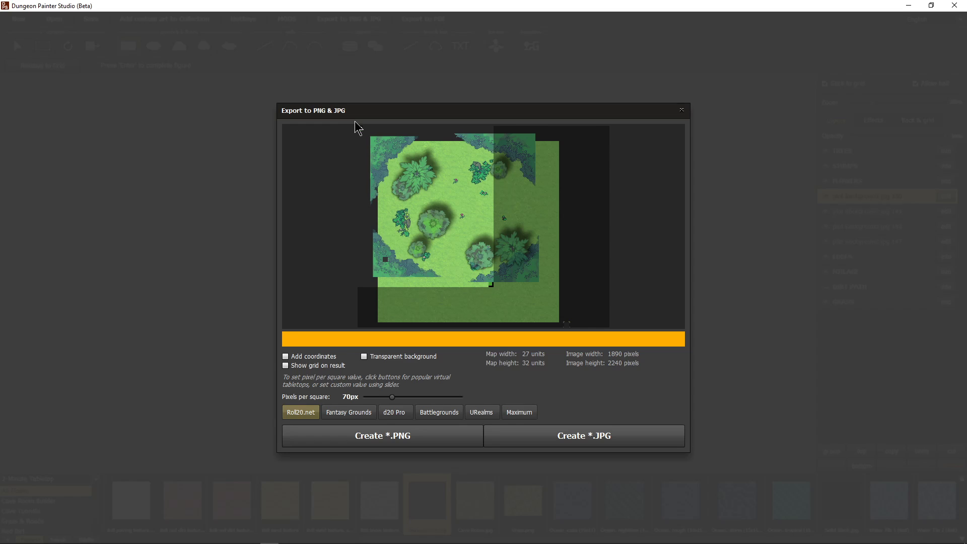
click(361, 129)
drag(360, 129, 380, 144)
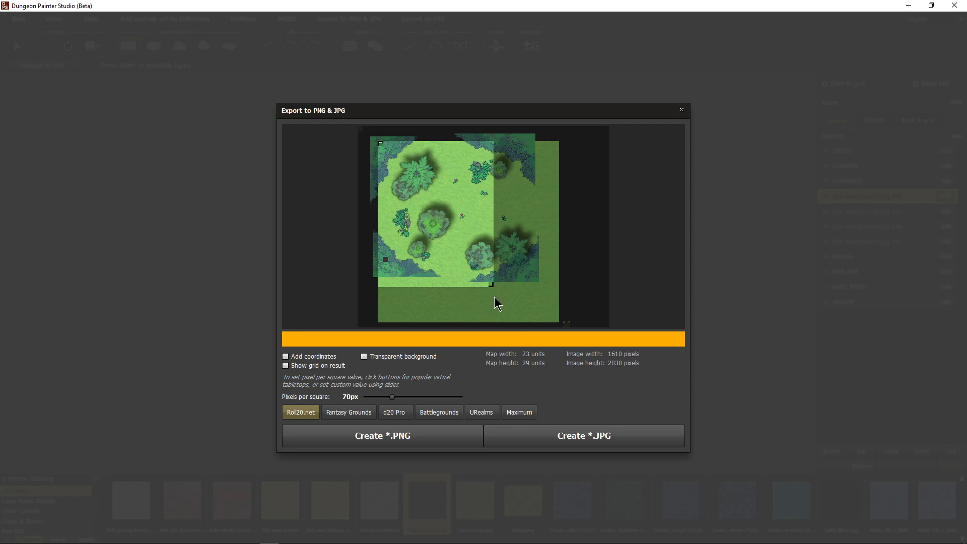
drag(490, 283, 493, 261)
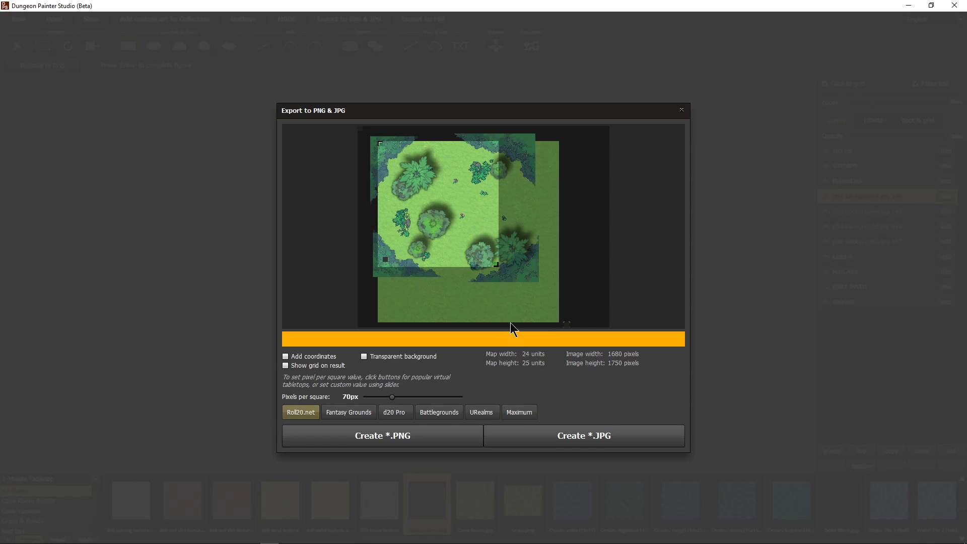
drag(495, 262, 503, 263)
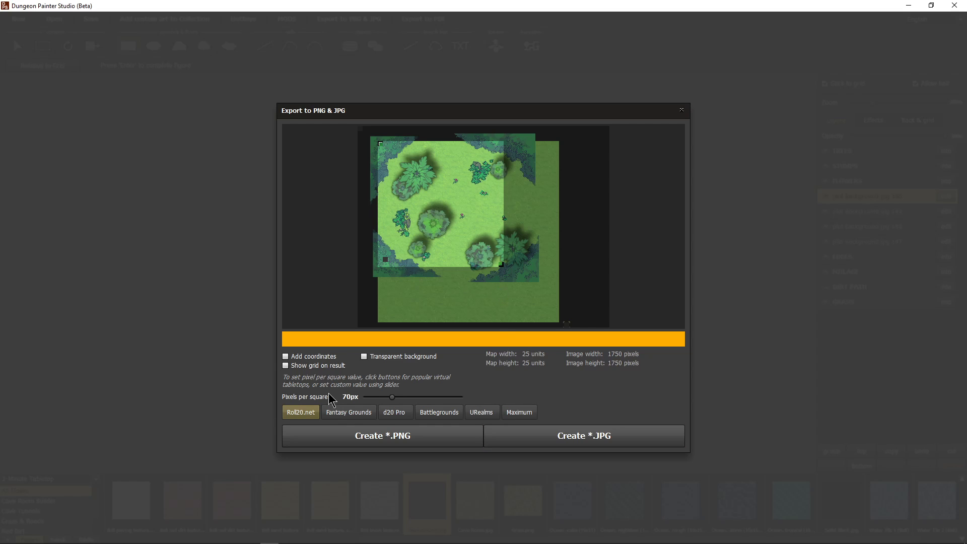
- Create a JPG with the Fantasy Grounds preset of 100px per square, and change its file name to Jungle (25x25).jpg
click(354, 413)
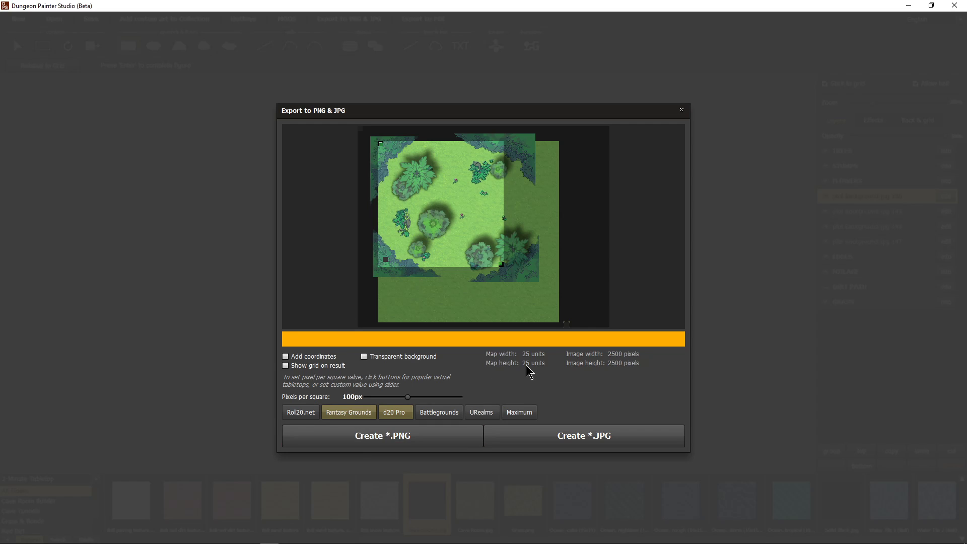
click(572, 439)
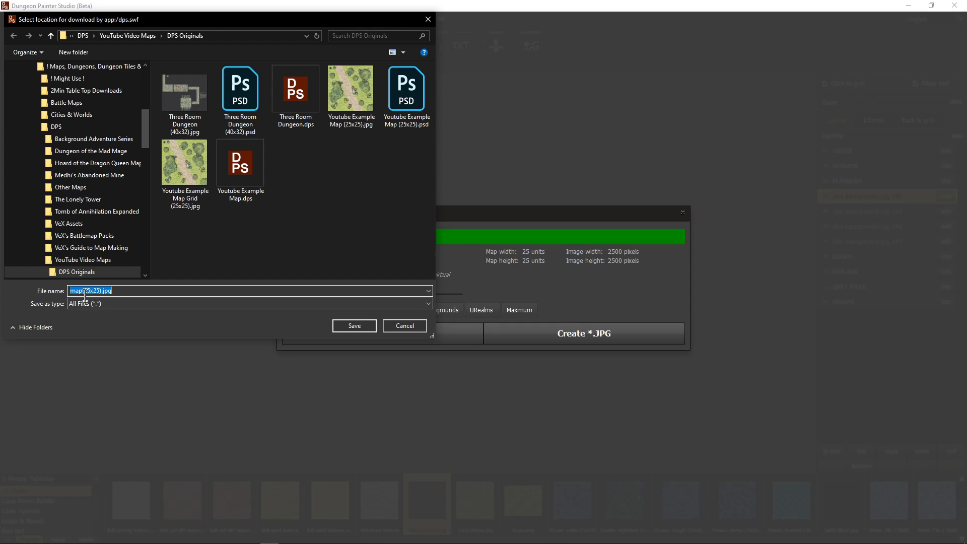
click(86, 295)
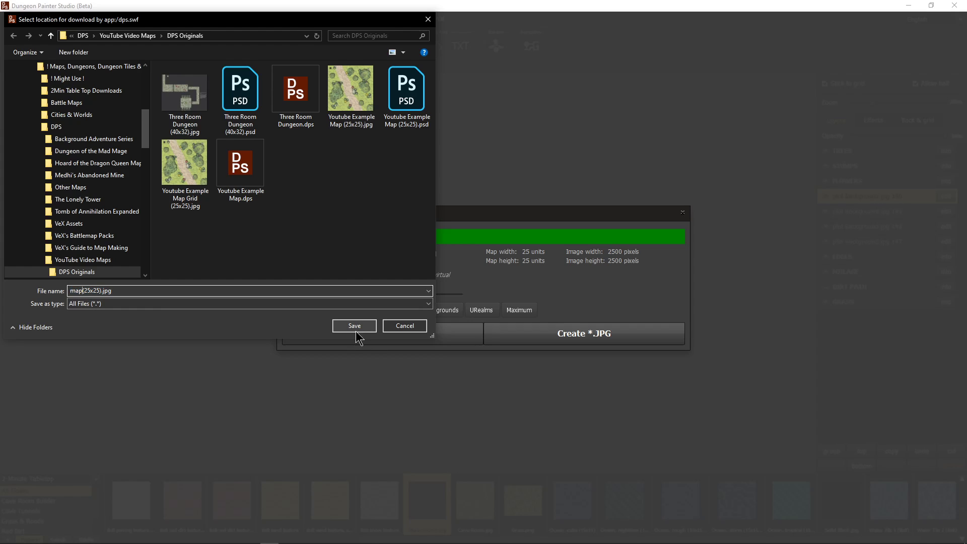
key(BackSpace)
key(BackSpace)
key(BackSpace)
text(Jungle)
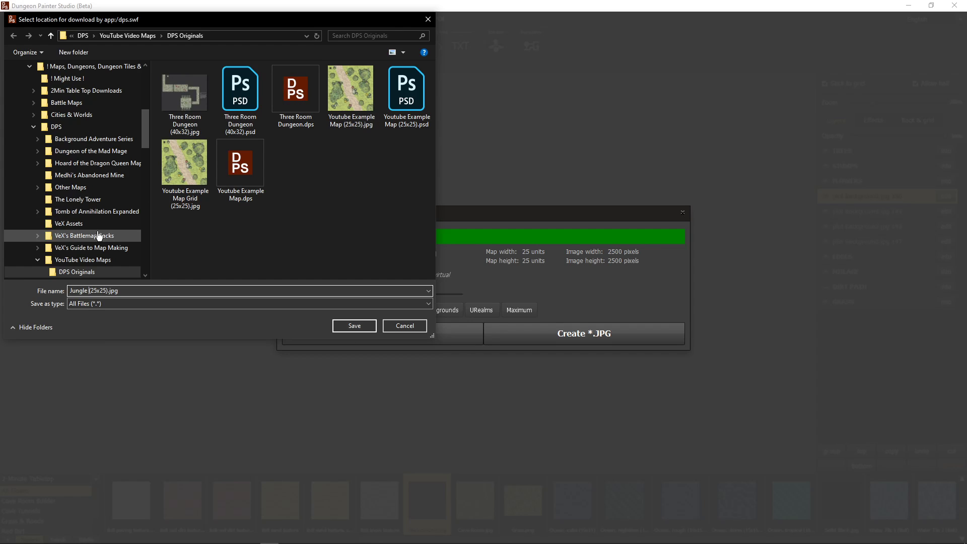
- Choose the DPS Originals folder inside Tomb of Annihilation Expanded, All - Random Jungle Encounter Maps, and look through its existing maps
click(101, 212)
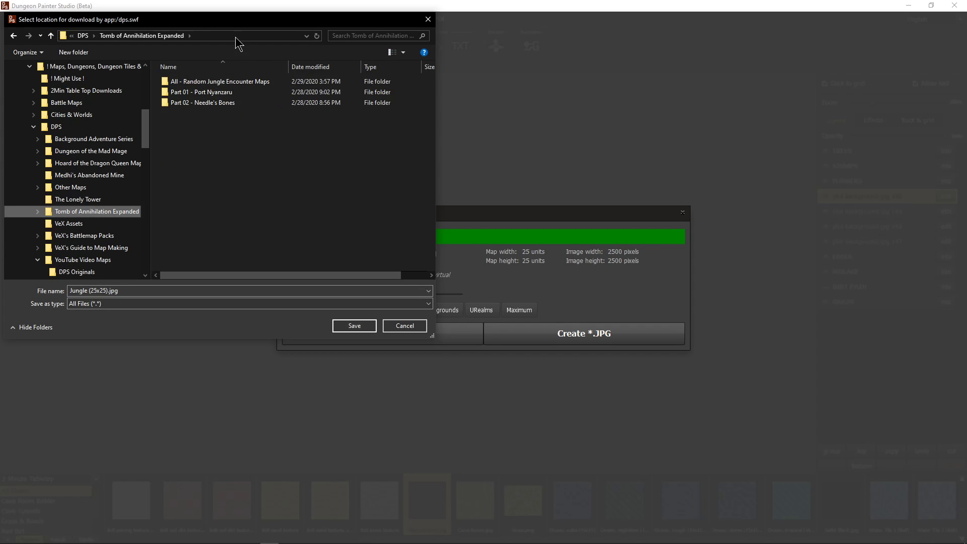
double_click(208, 82)
double_click(186, 95)
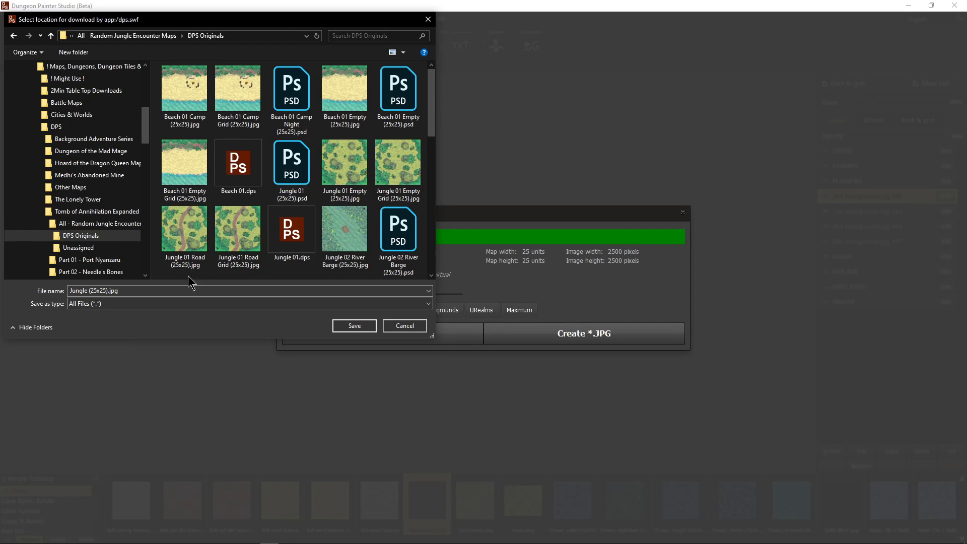
scroll(190, 274, down, 10)
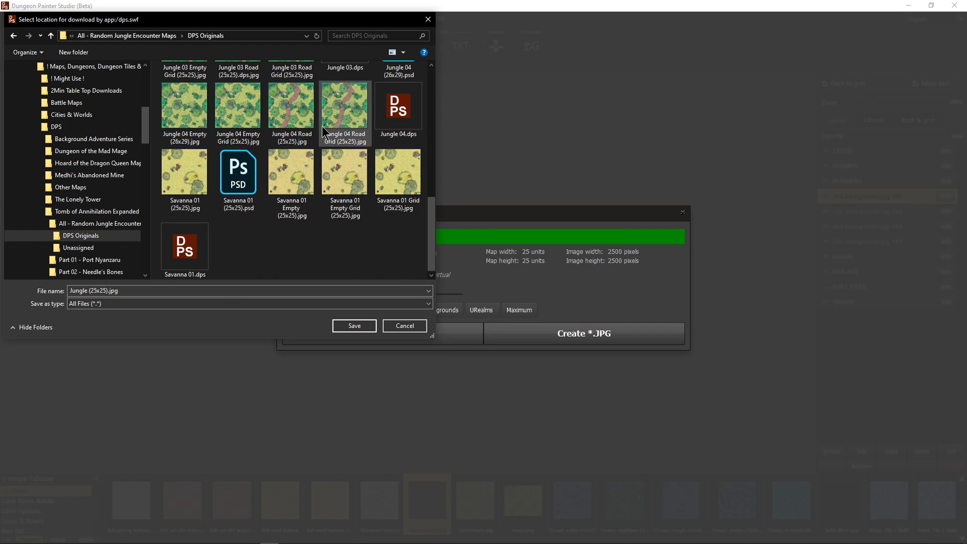
- Change the file name to Jungle 05 Empty (25x25).jpg and save the exported map
click(90, 290)
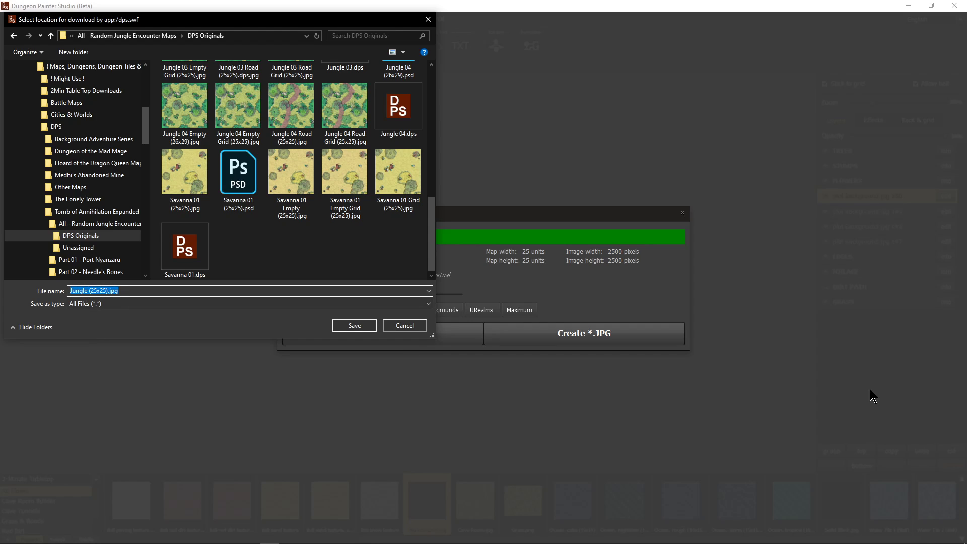
key(Home)
text(05 Empty)
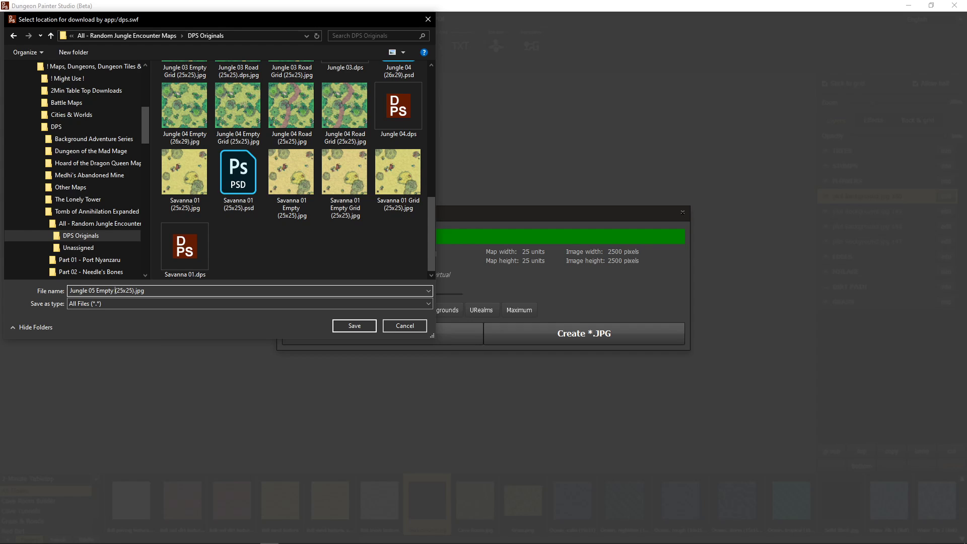
key(Return)
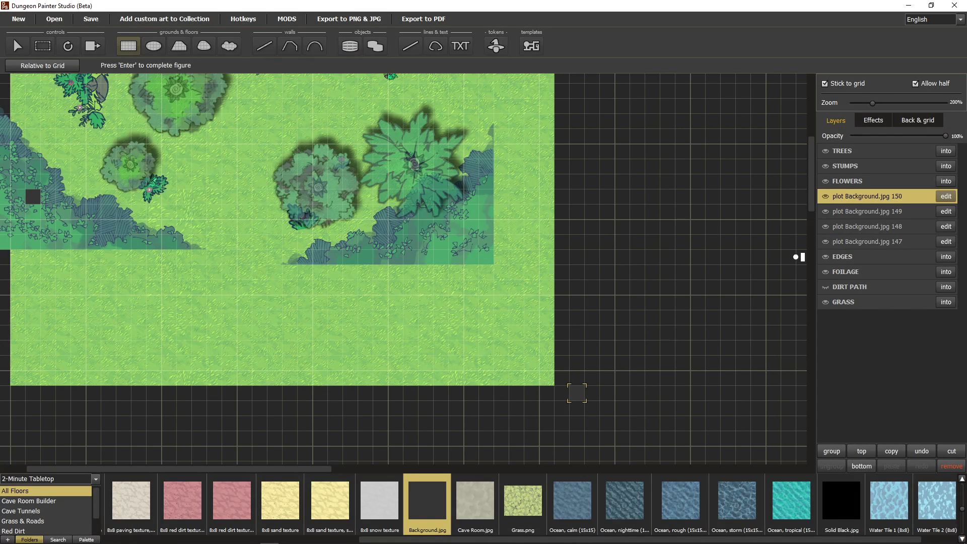
- Show the DIRT PATH group again
click(832, 291)
click(825, 287)
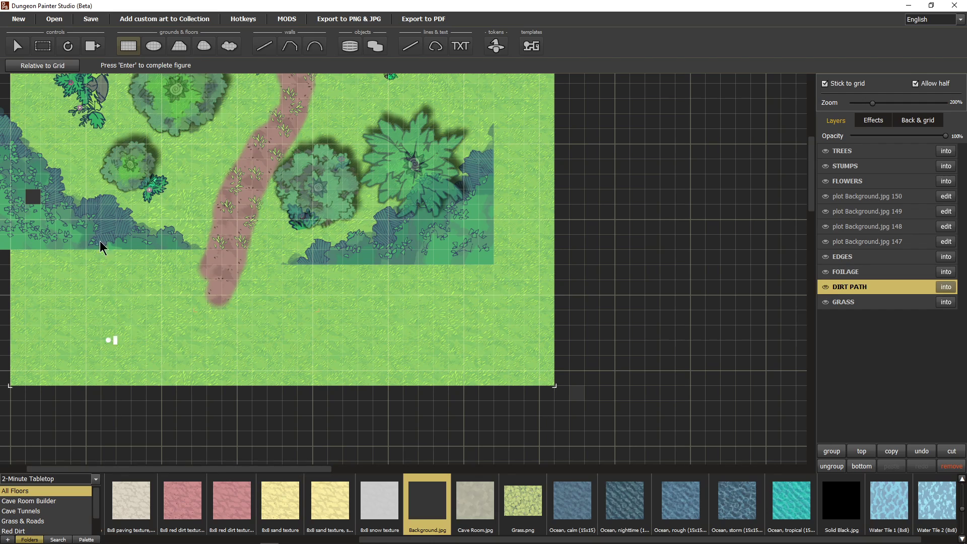
- Create a JPG of the map with the dirt path at 100px per square, and start Photoshop while it renders
click(335, 20)
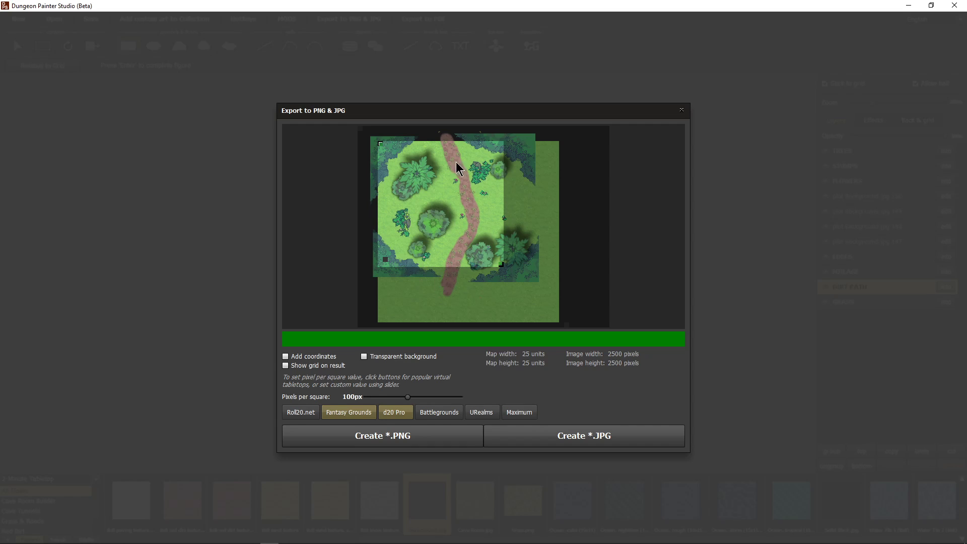
click(539, 441)
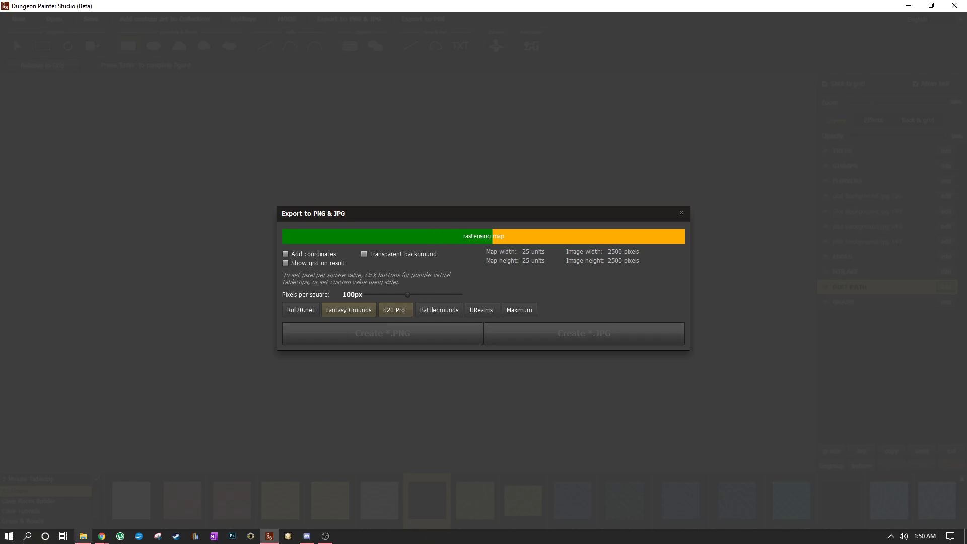
click(270, 538)
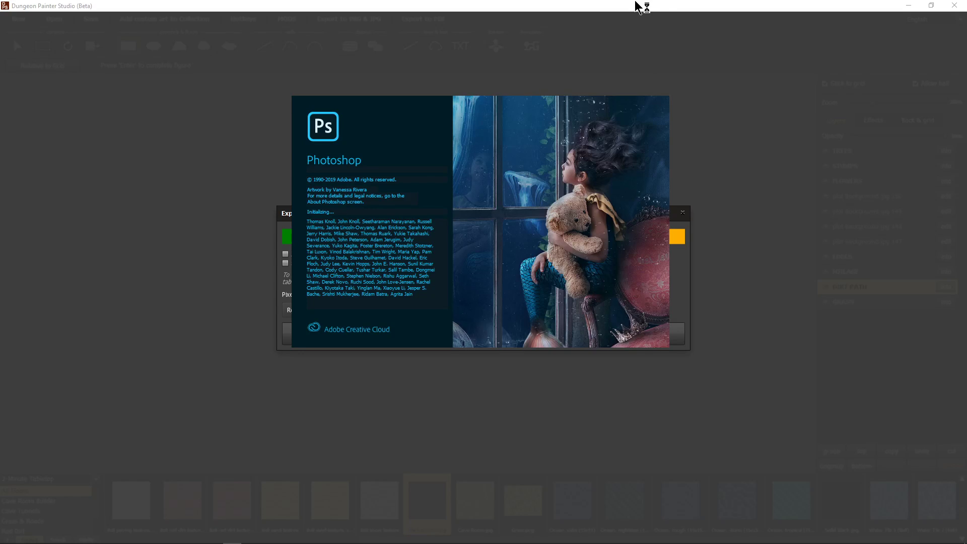
click(647, 6)
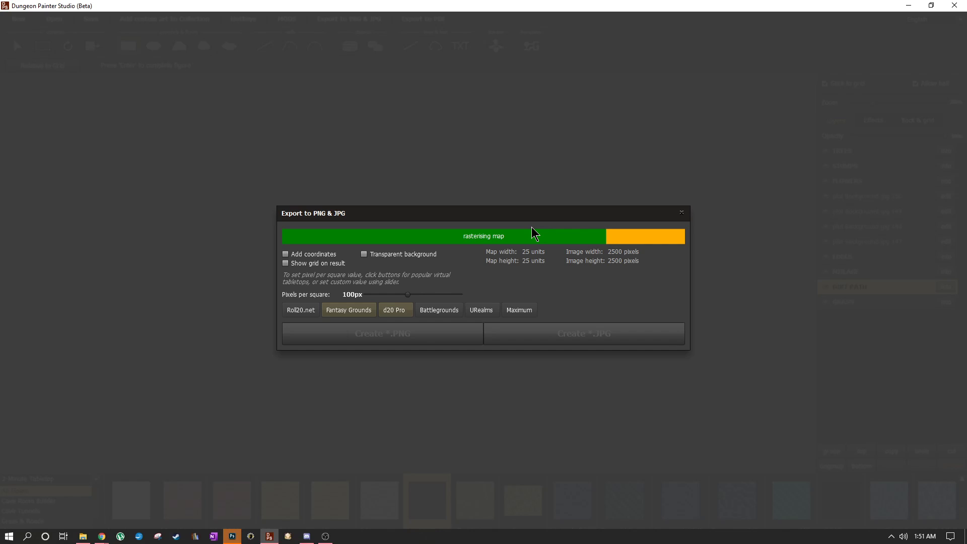
click(232, 537)
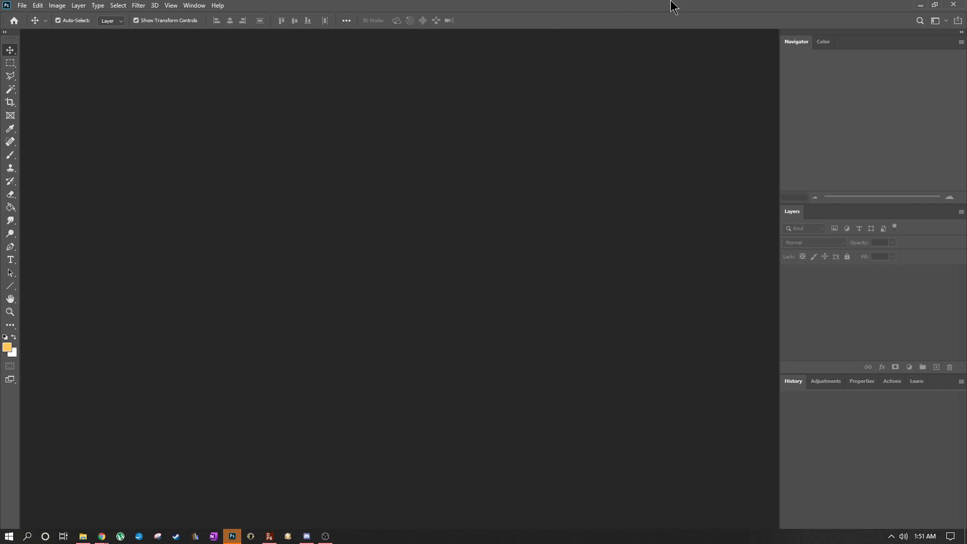
click(921, 5)
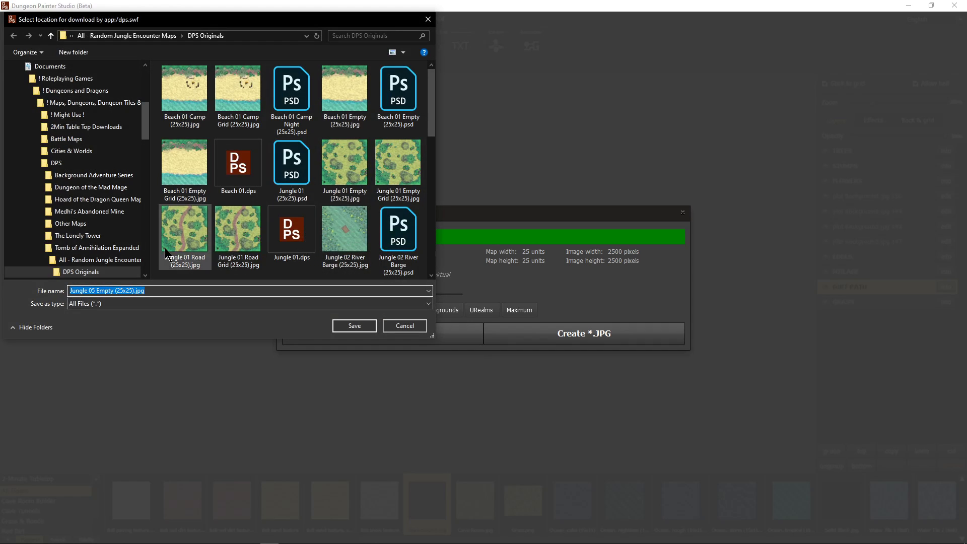
- Change the file name to Jungle 05 Road (25x25).jpg and save the exported map
click(114, 291)
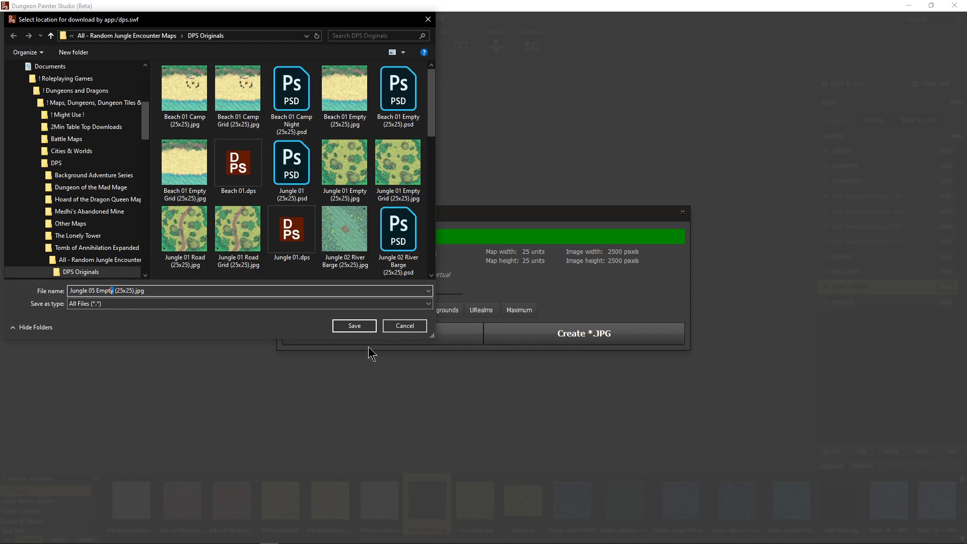
text(Road)
key(Return)
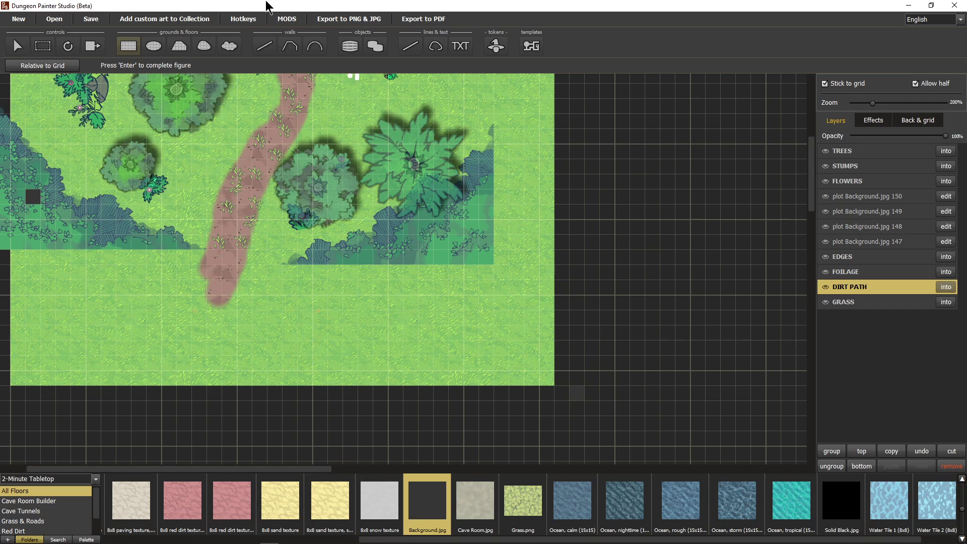
- Create a JPG with the grid shown on the result, and open the Jungle 05 Empty and Jungle 05 Road (25x25) JPGs in Photoshop
click(339, 21)
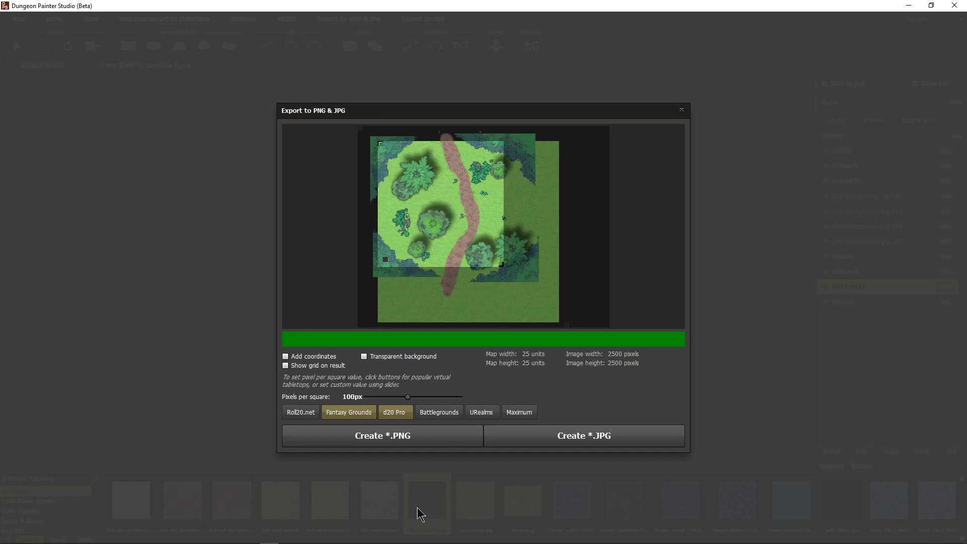
click(286, 365)
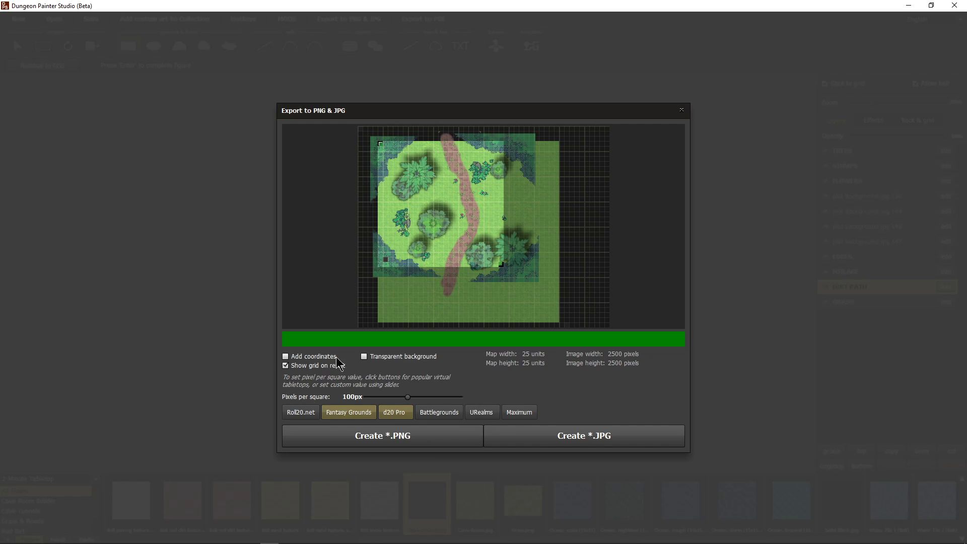
click(582, 442)
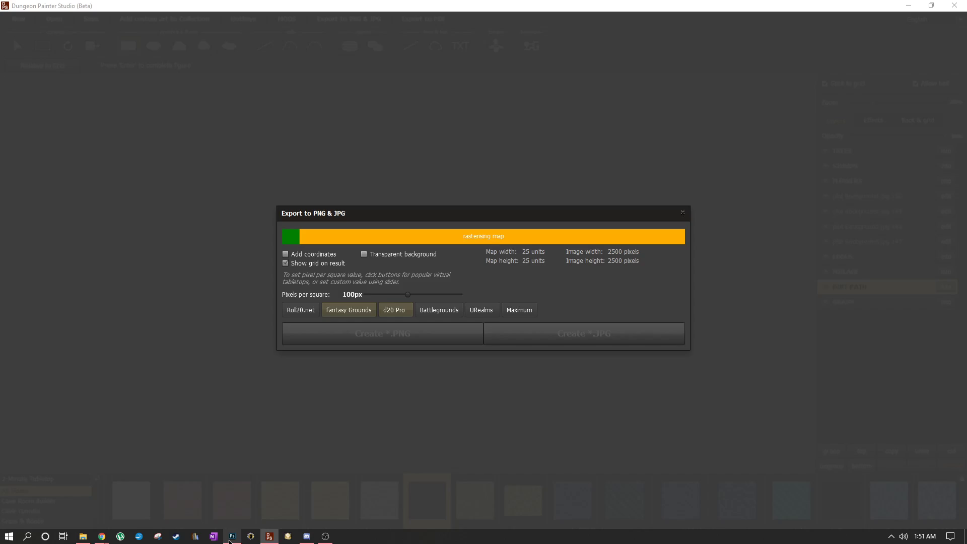
click(230, 541)
mouse_move(84, 540)
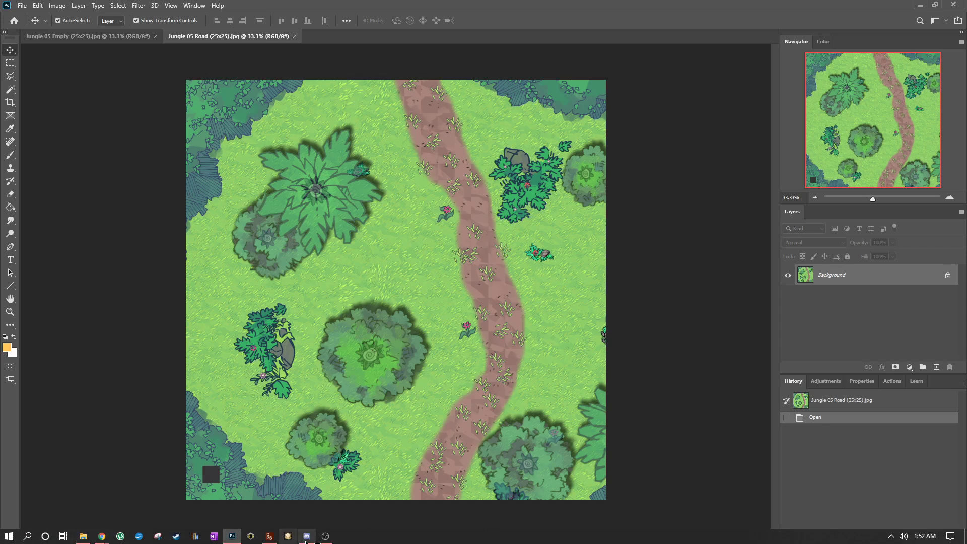
- Switch back to Dungeon Painter Studio and save the exported map as Jungle 05 Road Grid (25x25).jpg
click(270, 536)
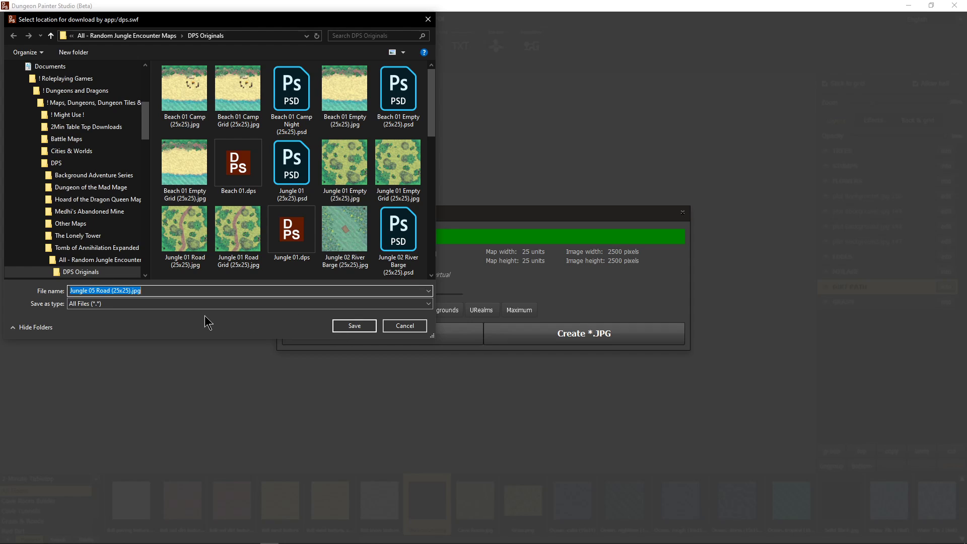
click(111, 291)
text(Grid)
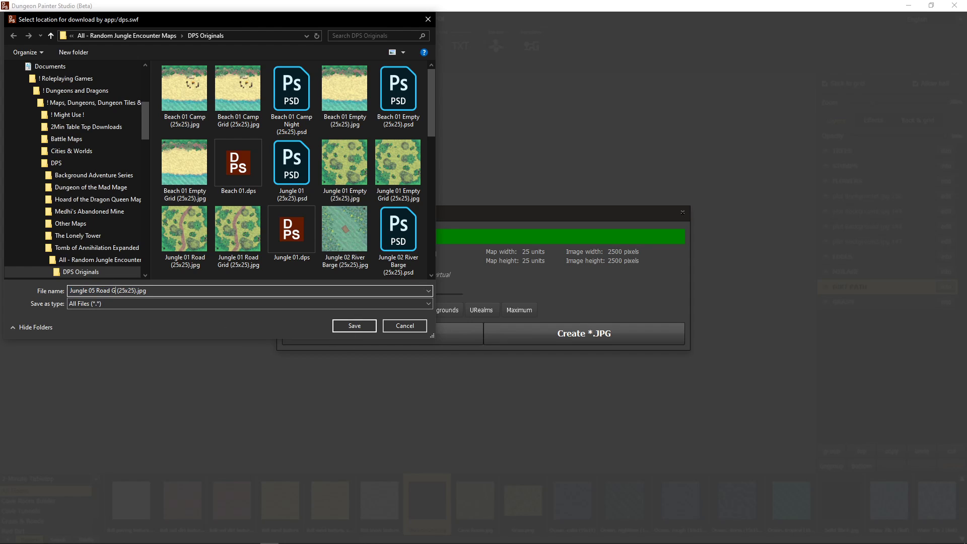
key(Return)
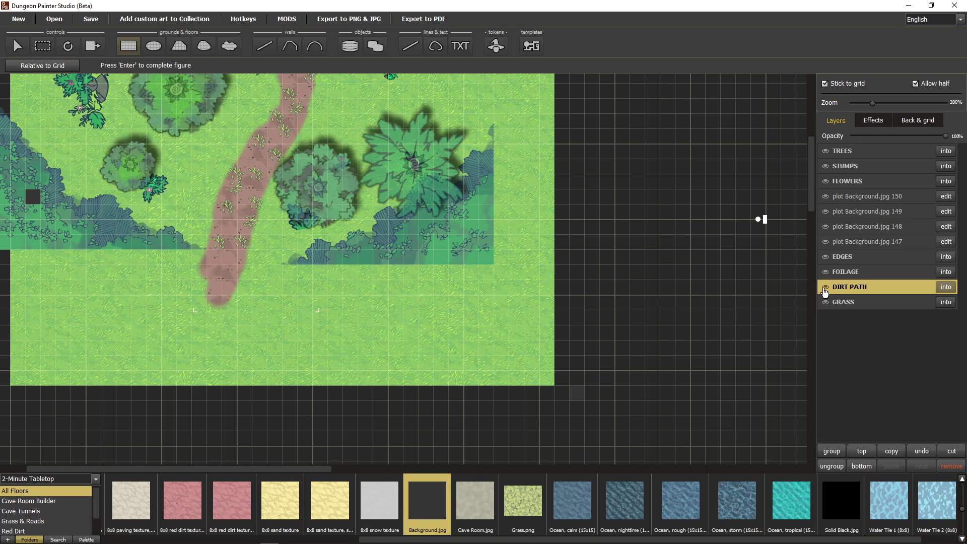
- Hide the DIRT PATH group and create a JPG of the map with the grid shown
click(825, 287)
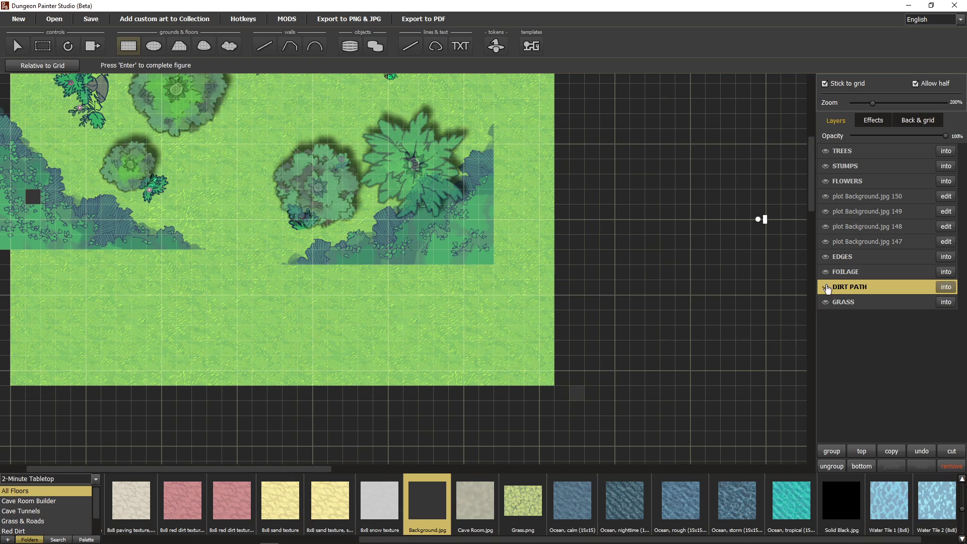
click(334, 18)
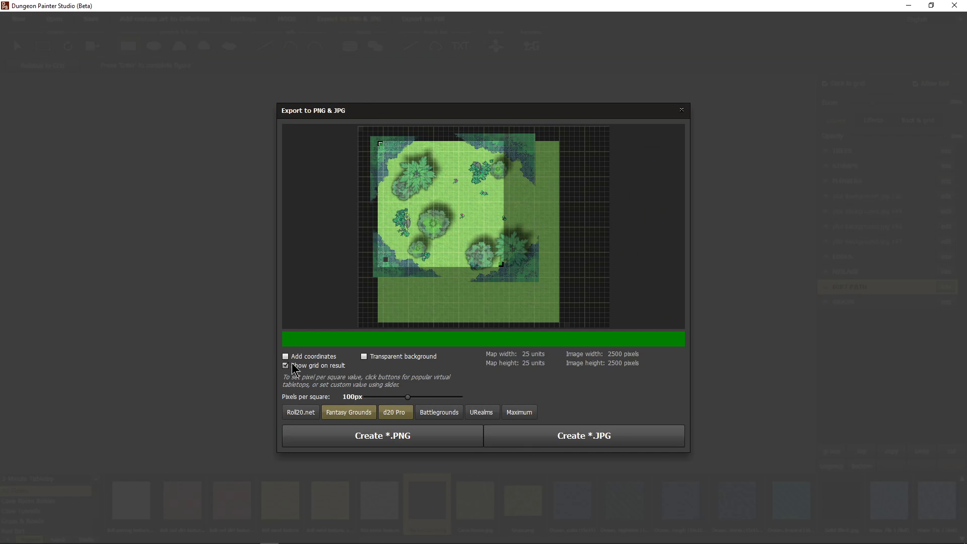
click(573, 437)
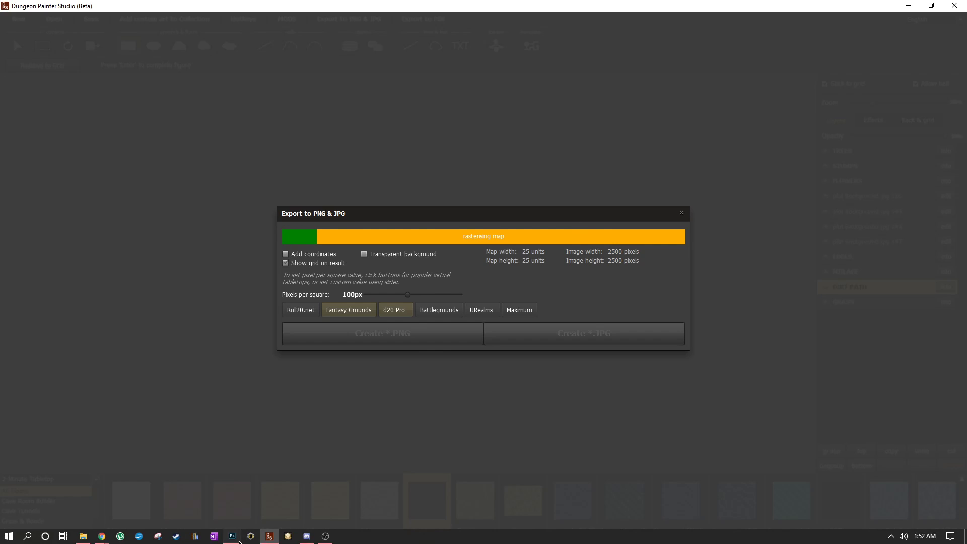
- In Photoshop, copy the whole Jungle 05 Road (25x25).jpg image and paste it as a new layer into Jungle 05 Empty (25x25).jpg
click(232, 536)
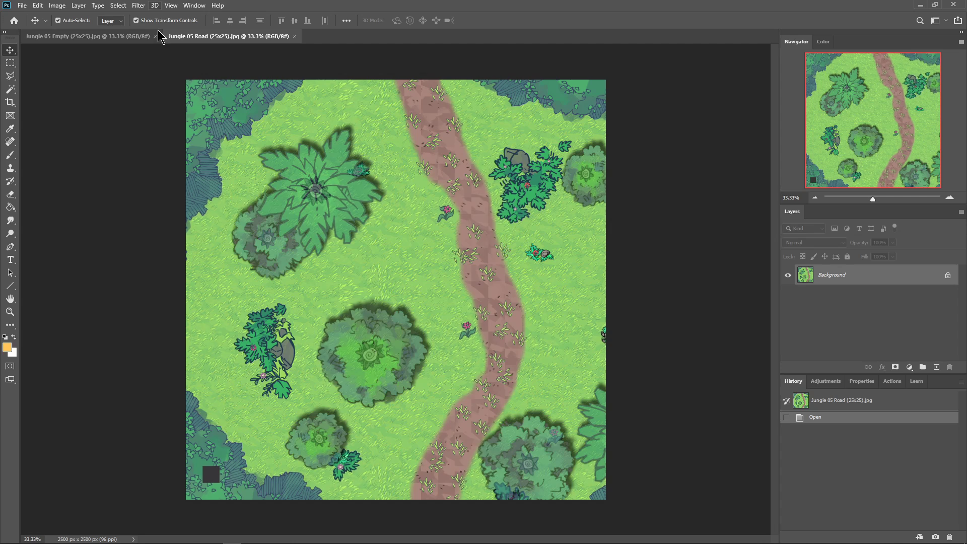
click(123, 40)
click(196, 40)
click(131, 39)
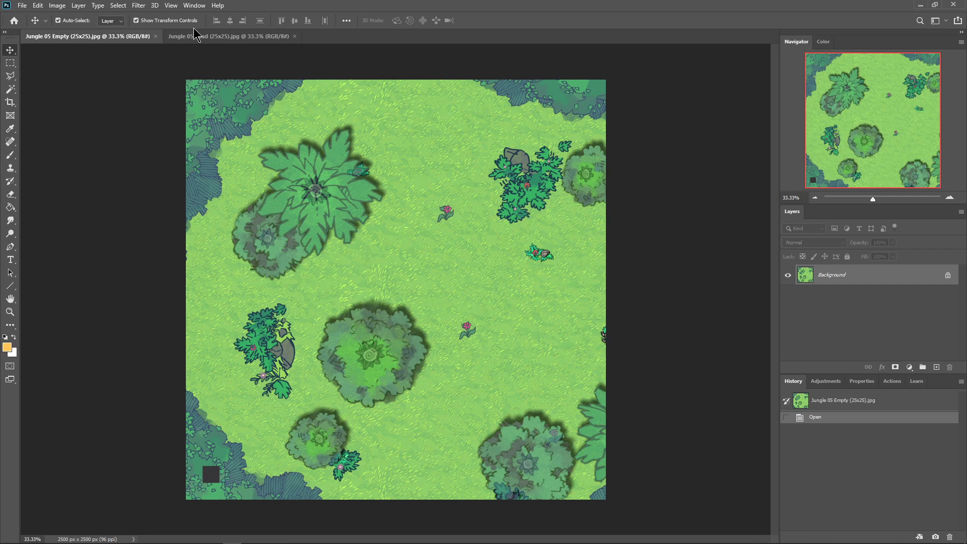
click(204, 35)
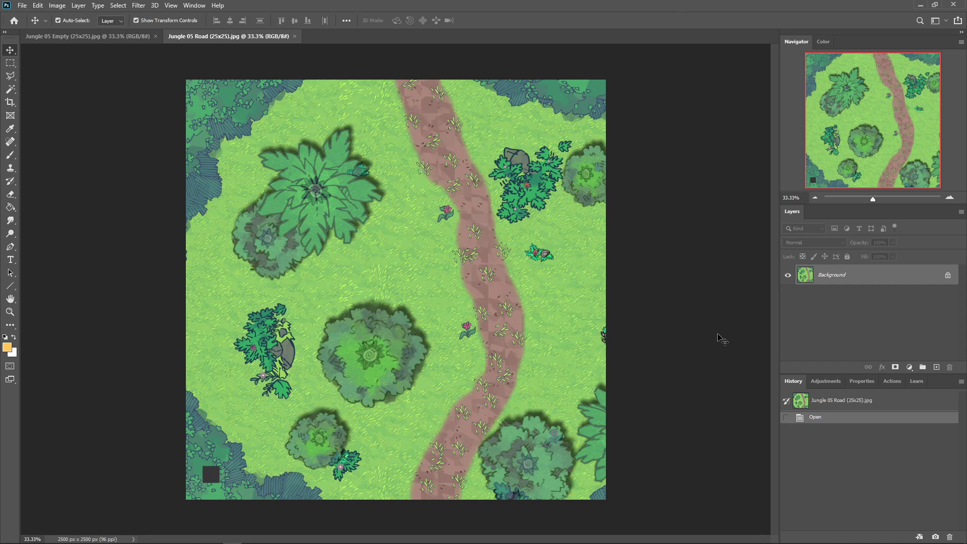
key(ctrl+a)
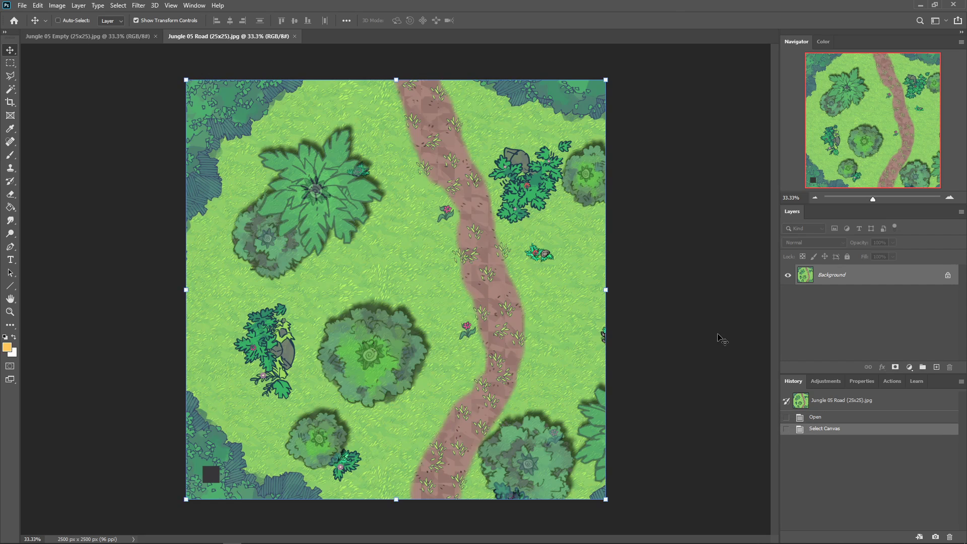
click(78, 37)
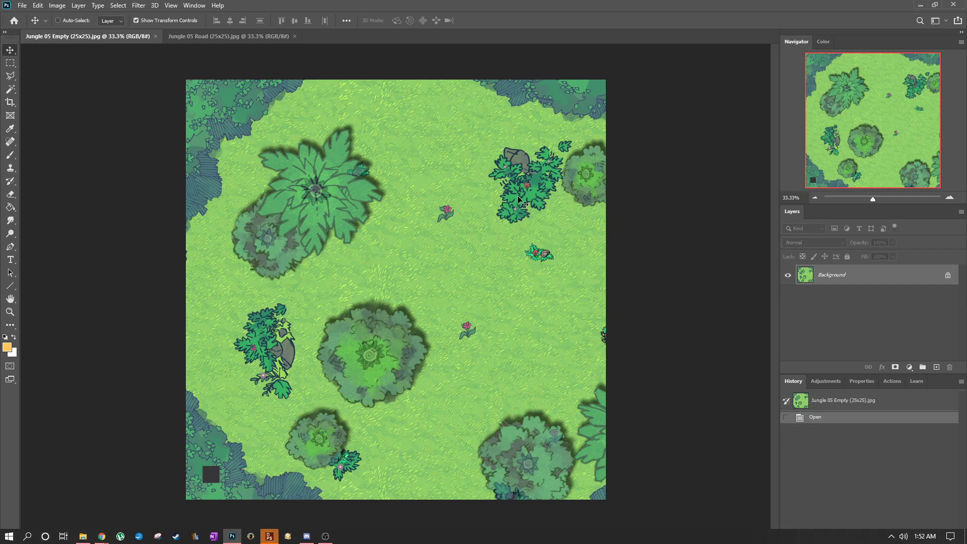
key(ctrl+v)
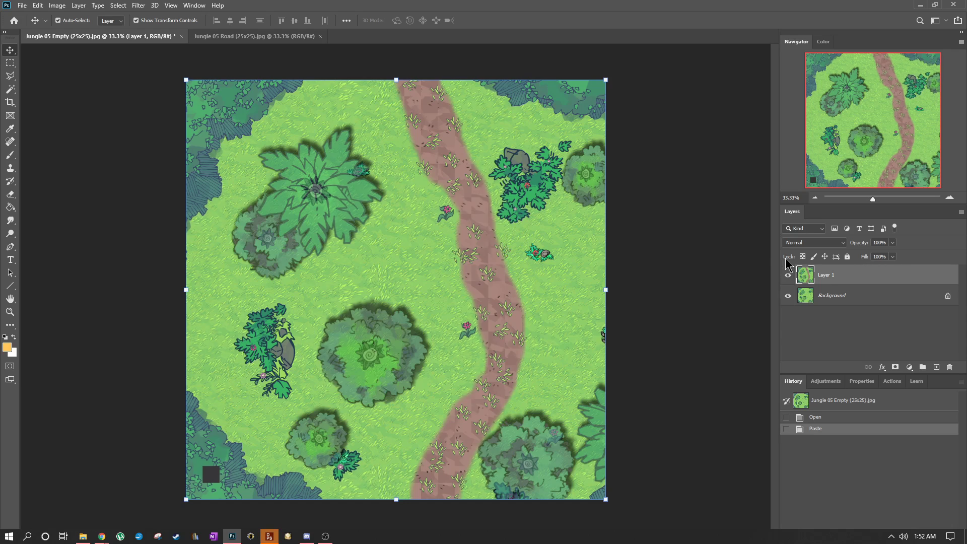
- Rename the pasted layer to "Road, No Grid"
double_click(832, 275)
text(Road, No Grid)
key(Return)
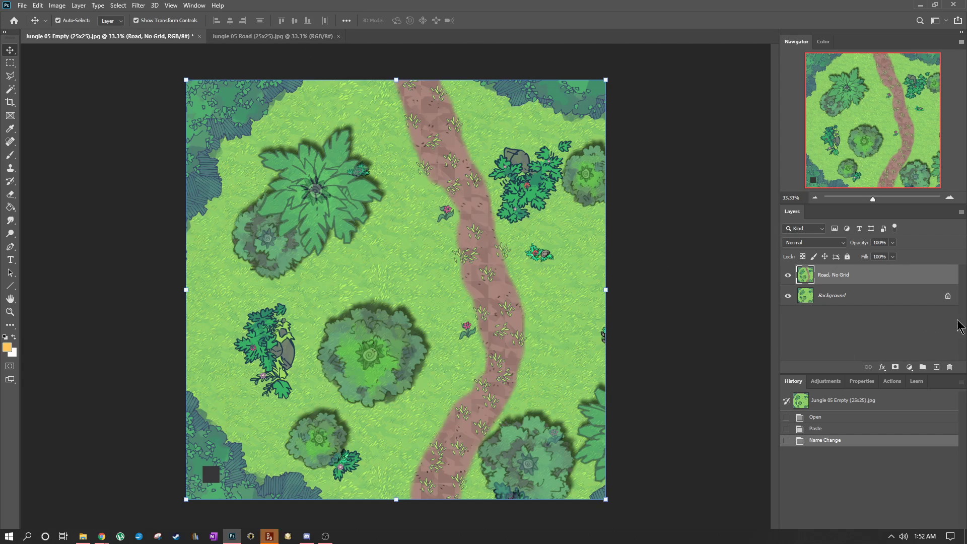
- Unlock the Background layer and rename it to "Empty, No Grid"
click(949, 297)
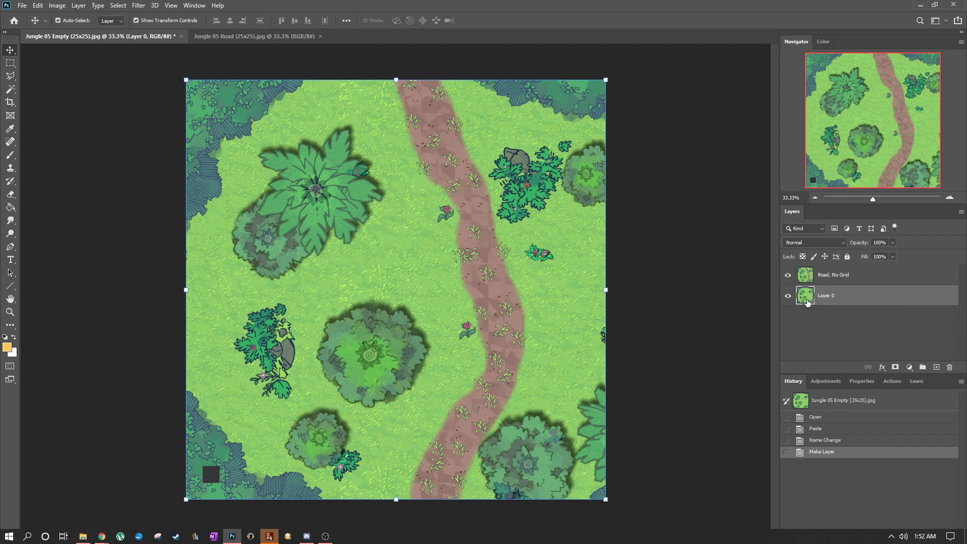
double_click(826, 296)
text(N)
text(mpty, No Grid)
key(Return)
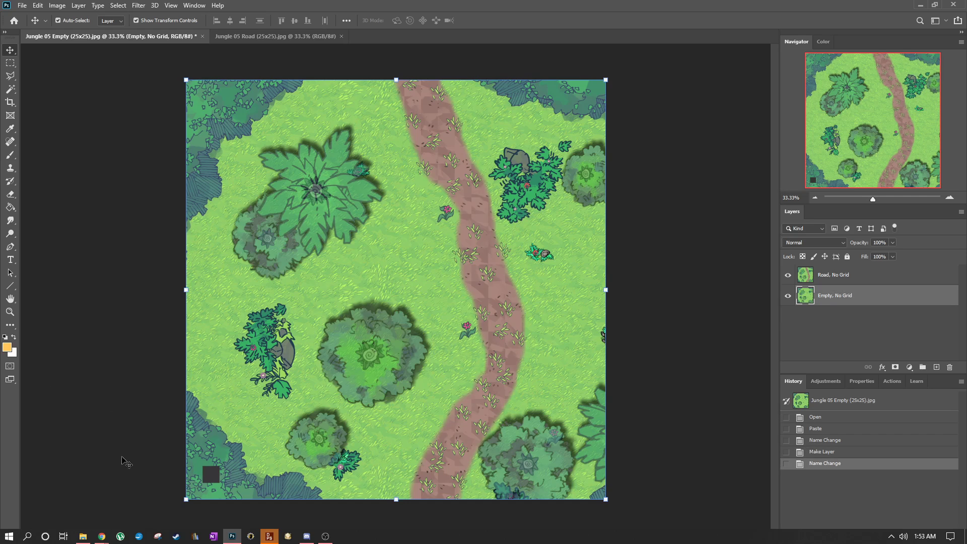
- Switch to Dungeon Painter Studio and save the exported map as Jungle 05 Empty Grid (25x25).jpg
click(272, 537)
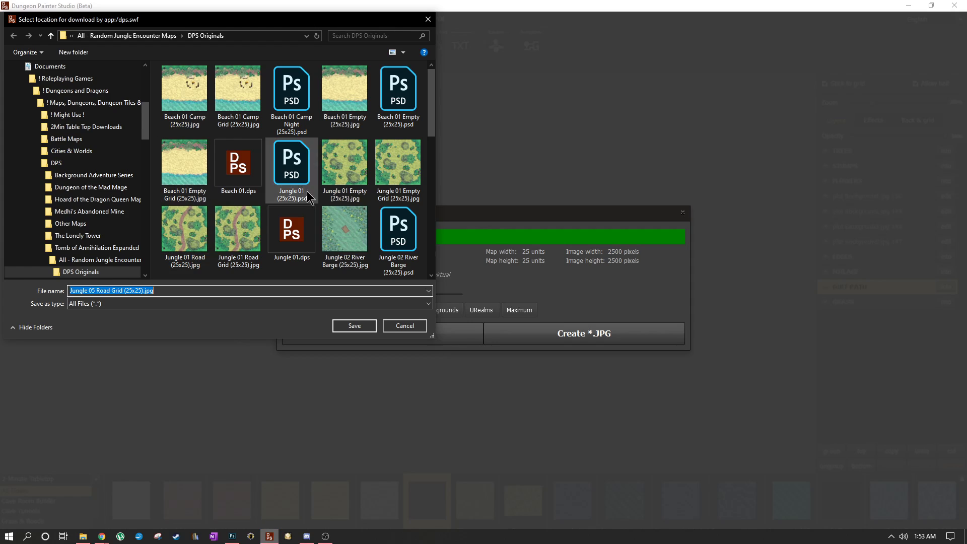
click(108, 291)
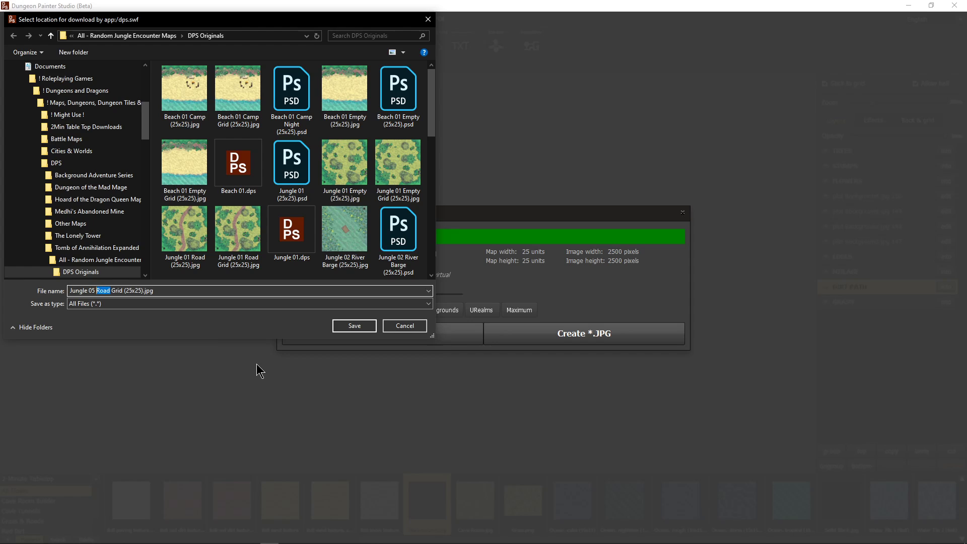
text(Empty)
key(Return)
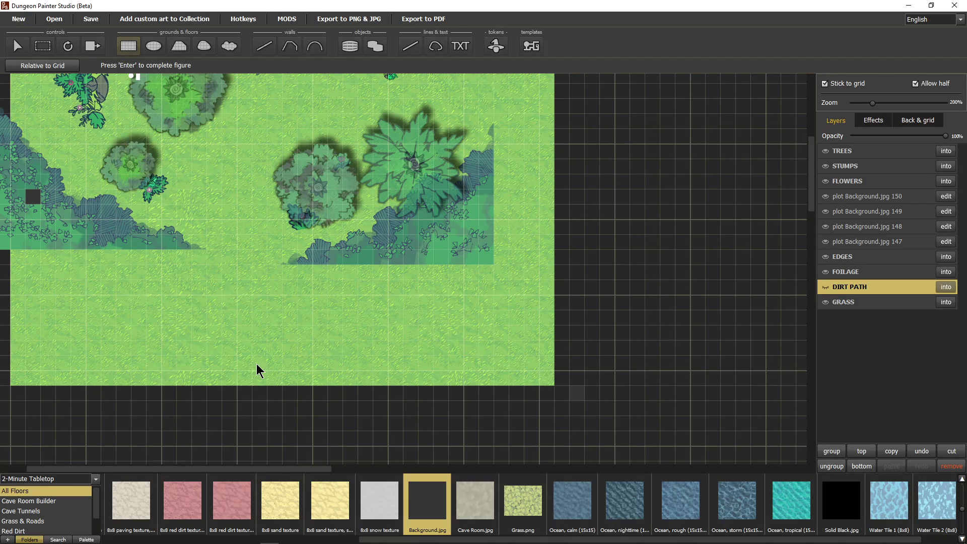
- Save the map project as a .dps file with a shortened name in DPS Originals, and close Dungeon Painter Studio
click(87, 20)
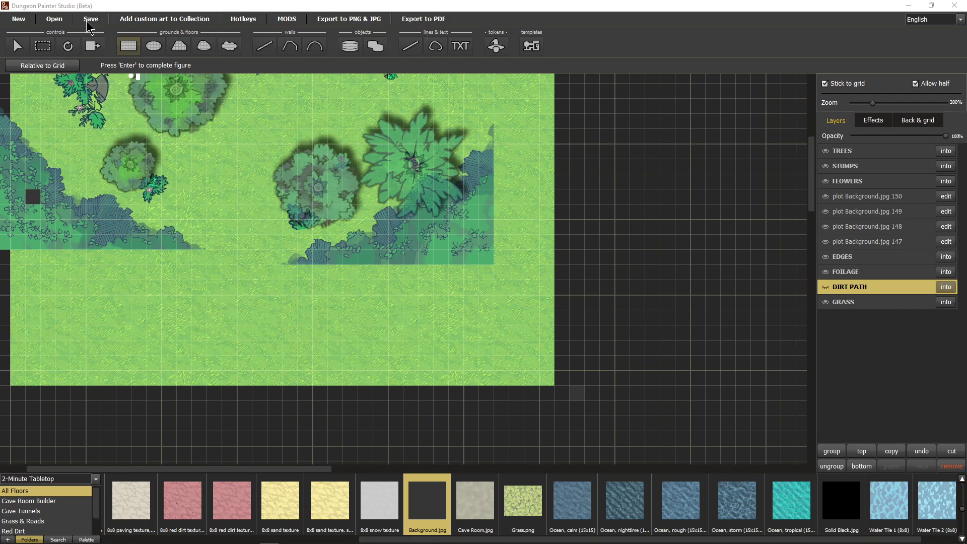
click(132, 291)
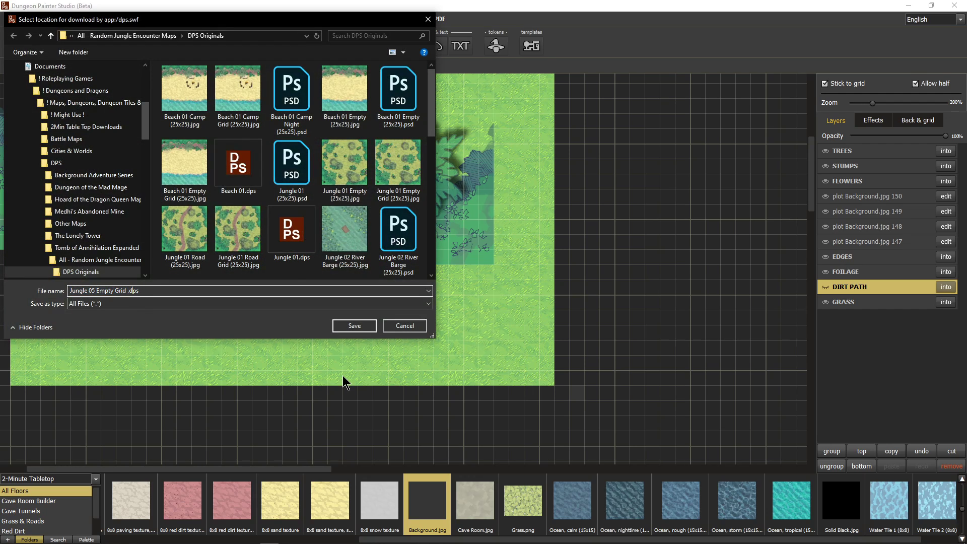
key(BackSpace)
key(BackSpace)
key(BackSpace)
key(BackSpace)
key(BackSpace)
key(BackSpace)
key(Return)
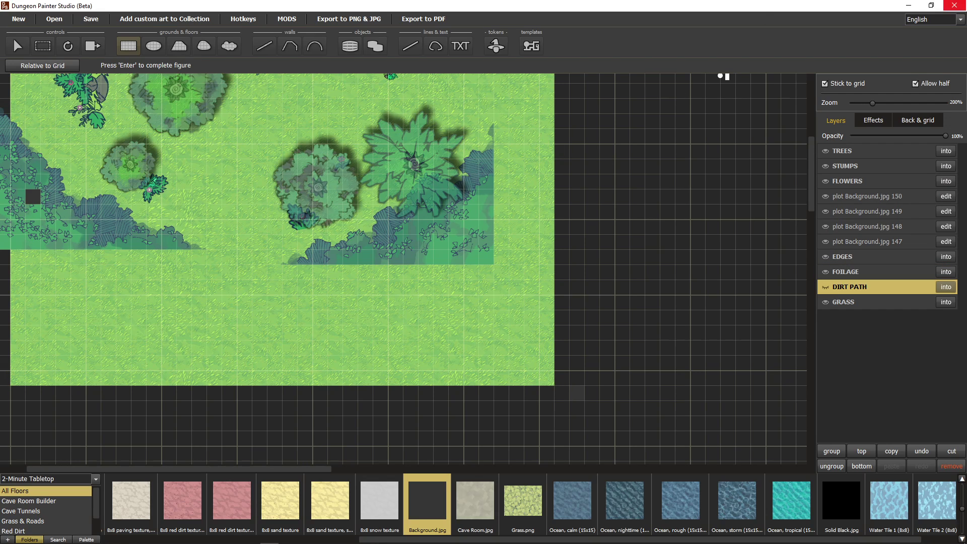
click(955, 5)
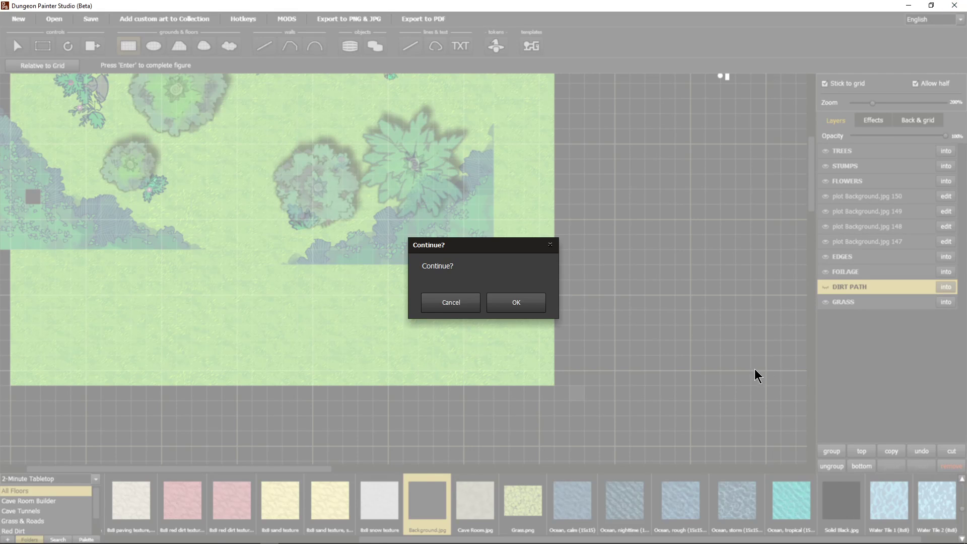
click(517, 303)
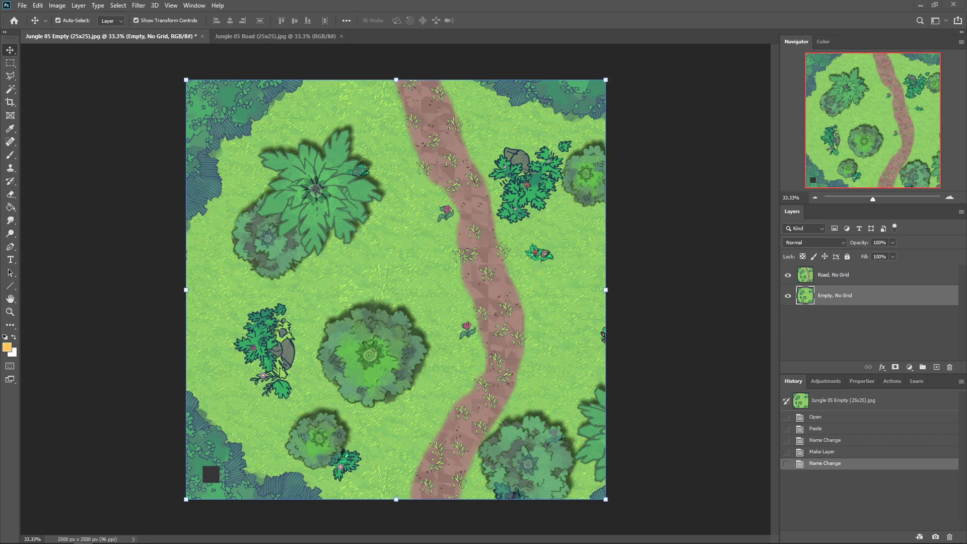
- Place the Jungle 05 Road Grid and Empty Grid images as embedded layers, ordering each directly above its matching no-grid layer
drag(425, 302, 395, 288)
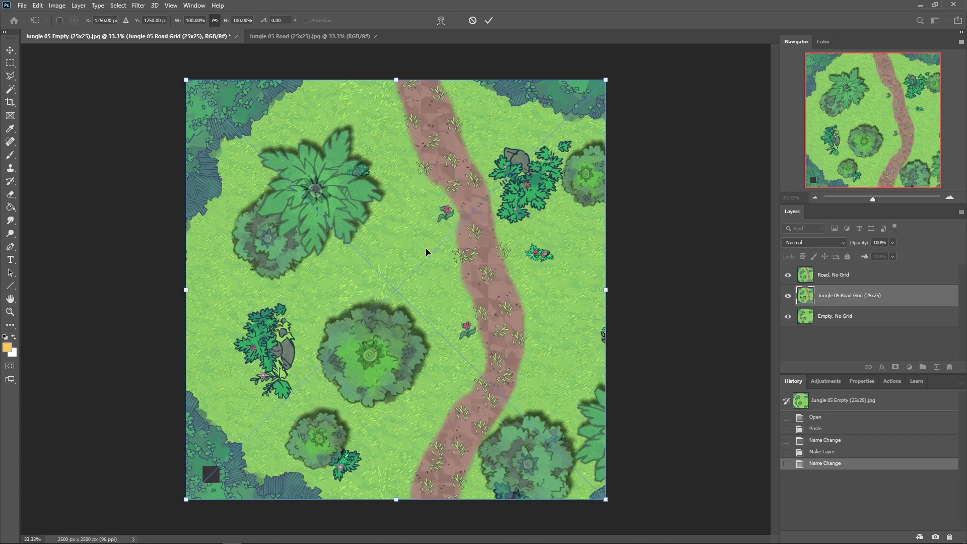
click(489, 20)
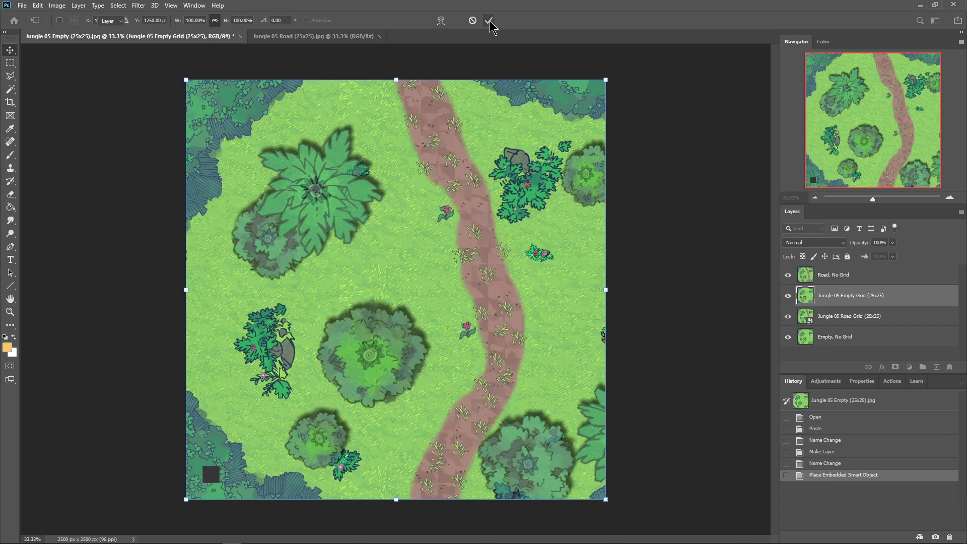
click(490, 20)
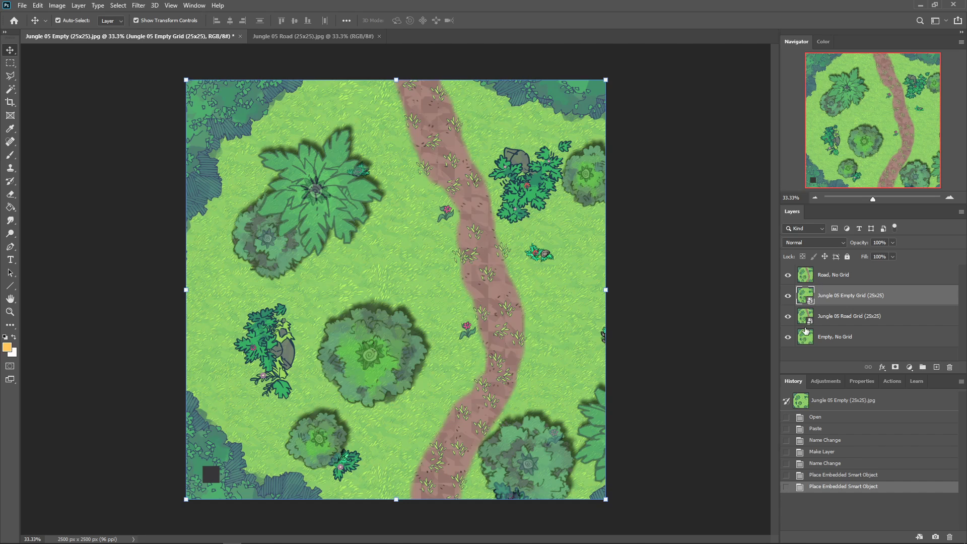
drag(839, 303, 860, 273)
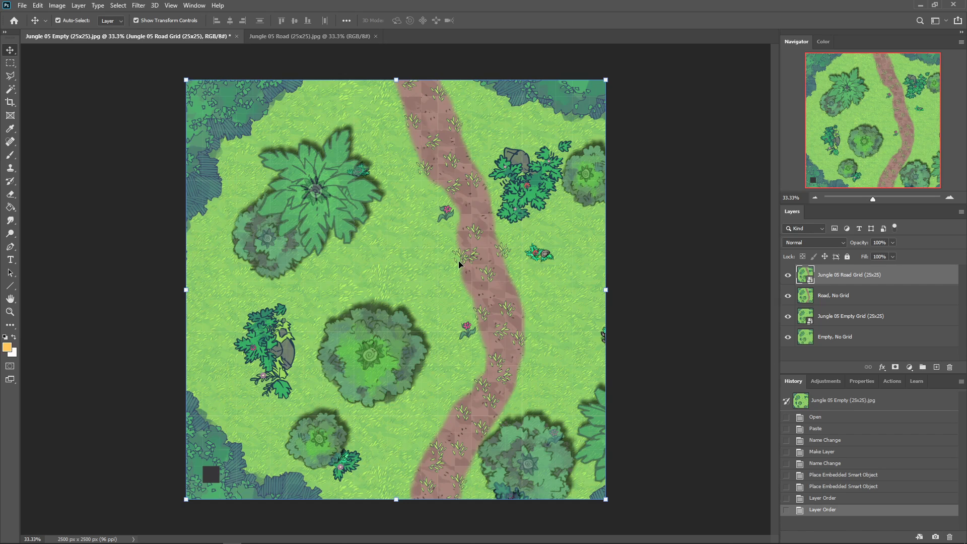
- Close the Jungle 05 Road JPG and save the layered map as Jungle 05 (25x25).psd in DPS Originals
click(360, 35)
click(376, 37)
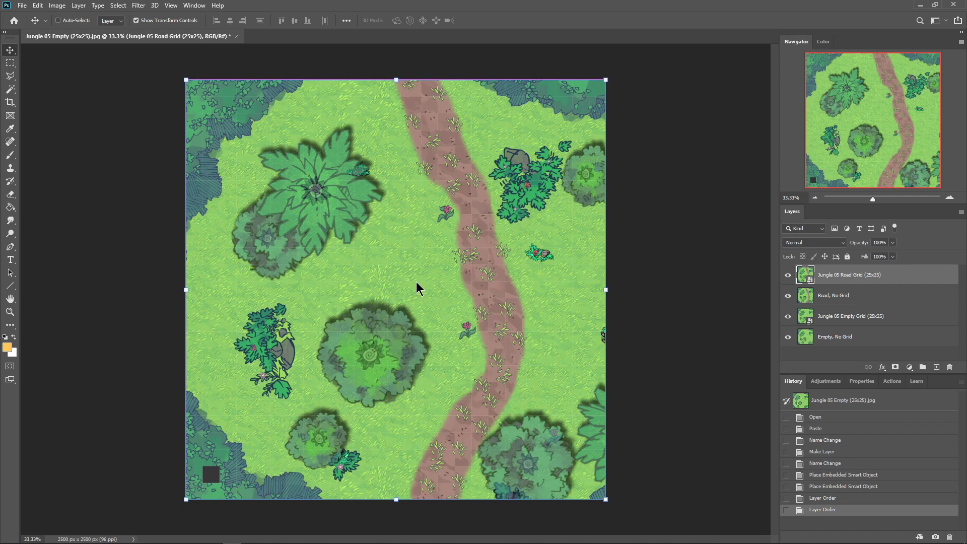
key(ctrl+shift+s)
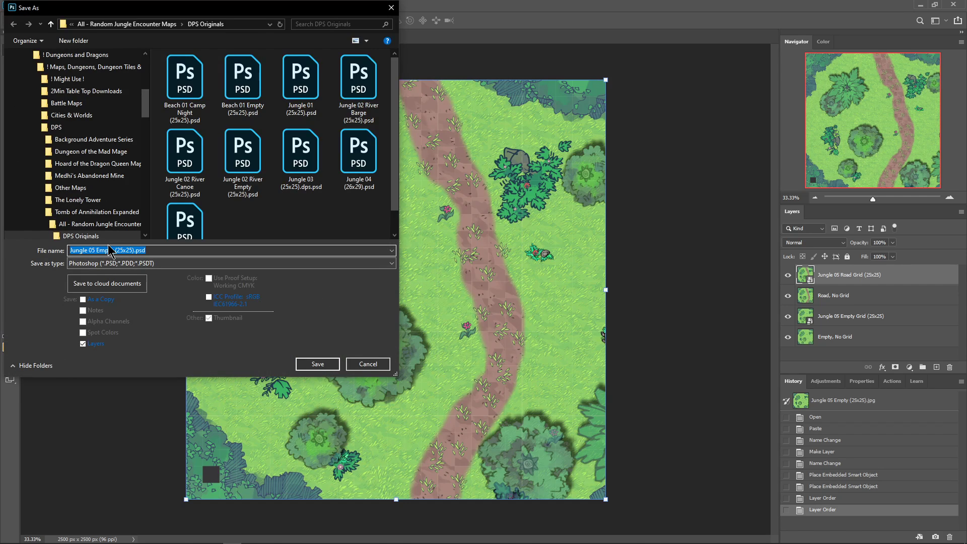
click(109, 250)
key(BackSpace)
key(BackSpace)
key(BackSpace)
key(BackSpace)
key(BackSpace)
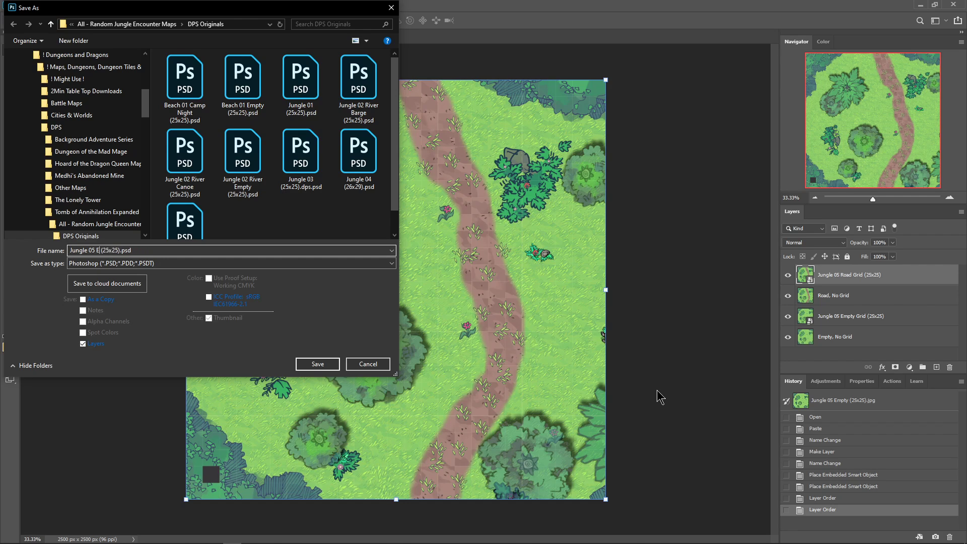
key(BackSpace)
key(BackSpace)
key(Return)
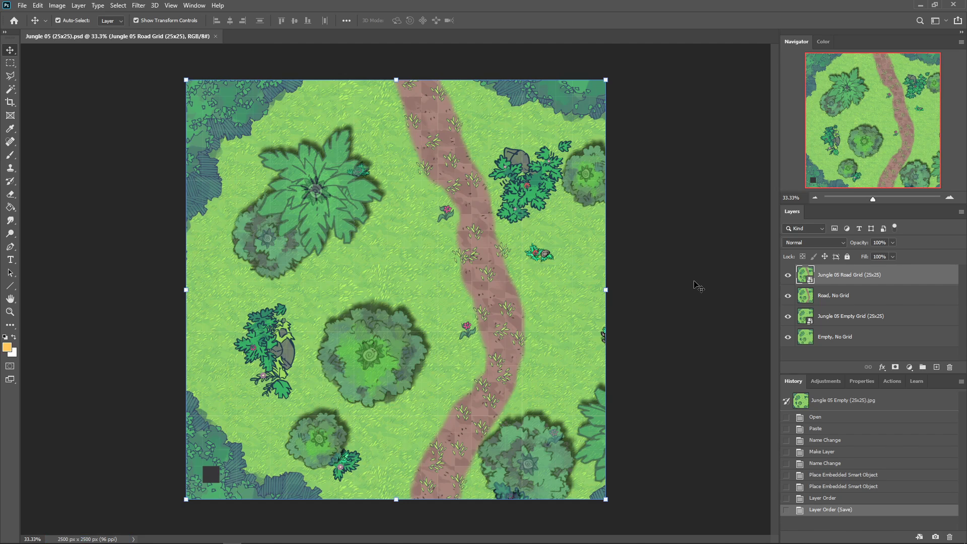
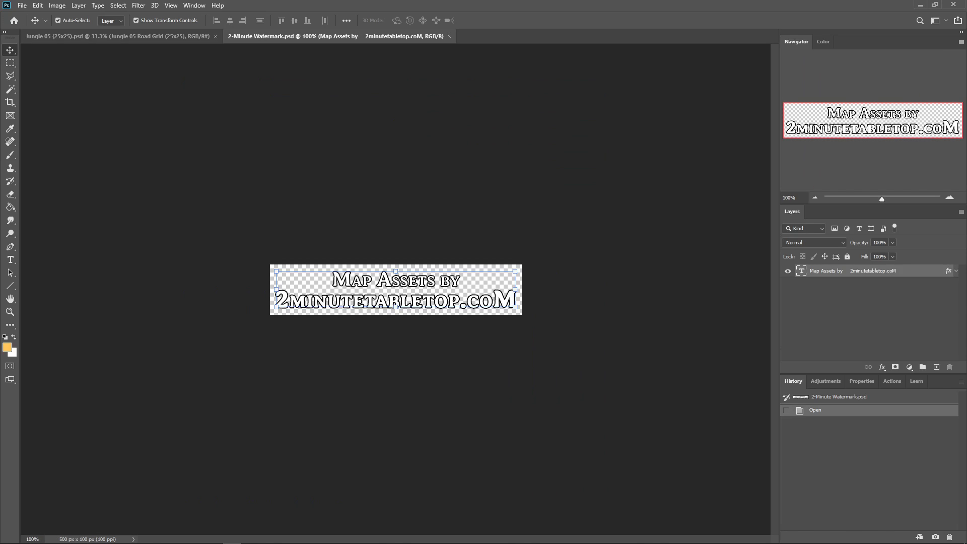
- Copy the whole 2-Minute Watermark canvas and paste it into the Jungle 05 (25x25) map as a new layer
key(ctrl+a)
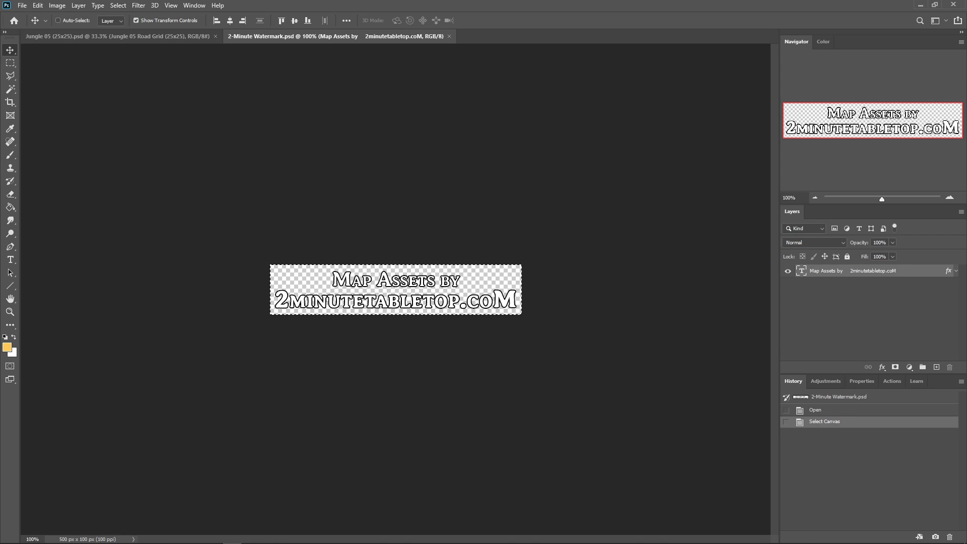
click(121, 41)
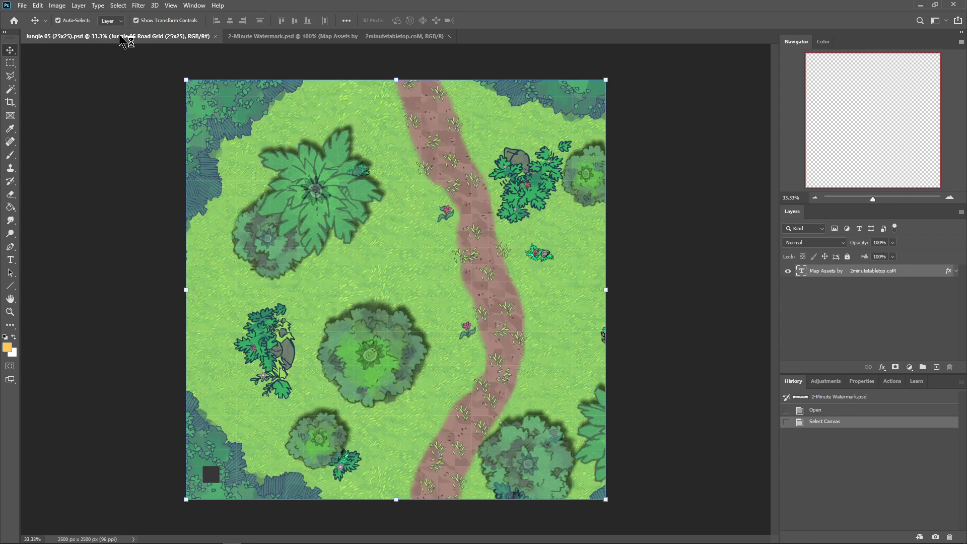
key(ctrl+v)
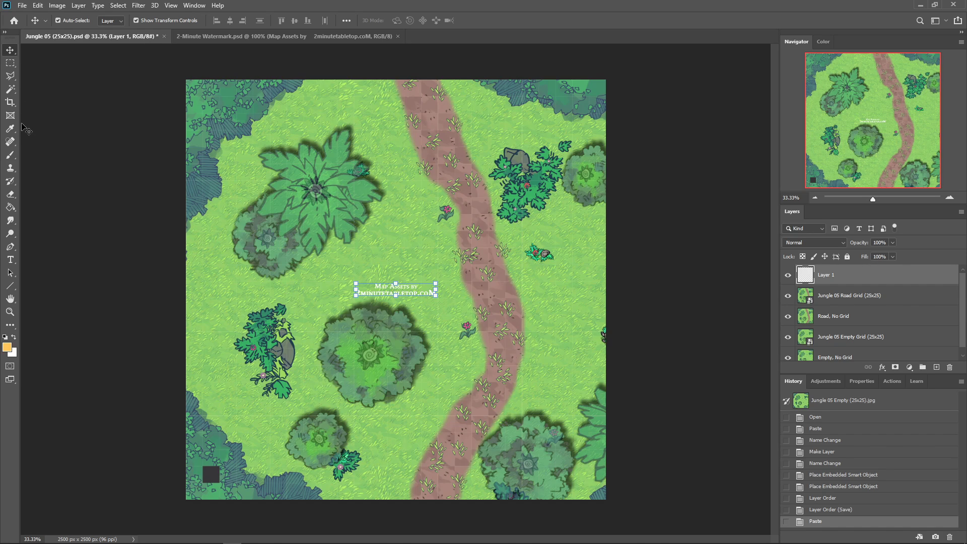
- Move the pasted "Map Assets by 2minutetabletop.com" watermark into the map's bottom-left corner, below the dark square
right_click(10, 50)
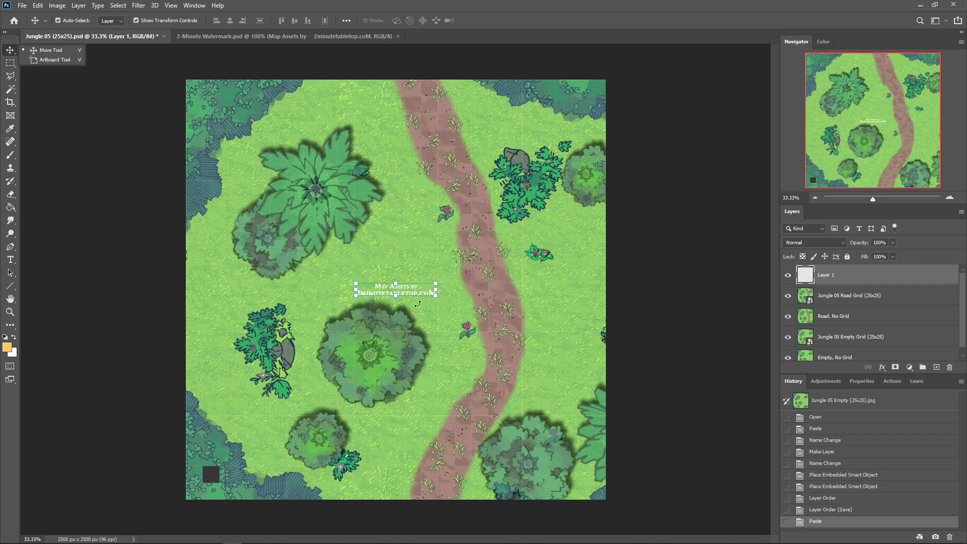
scroll(418, 304, up, 4)
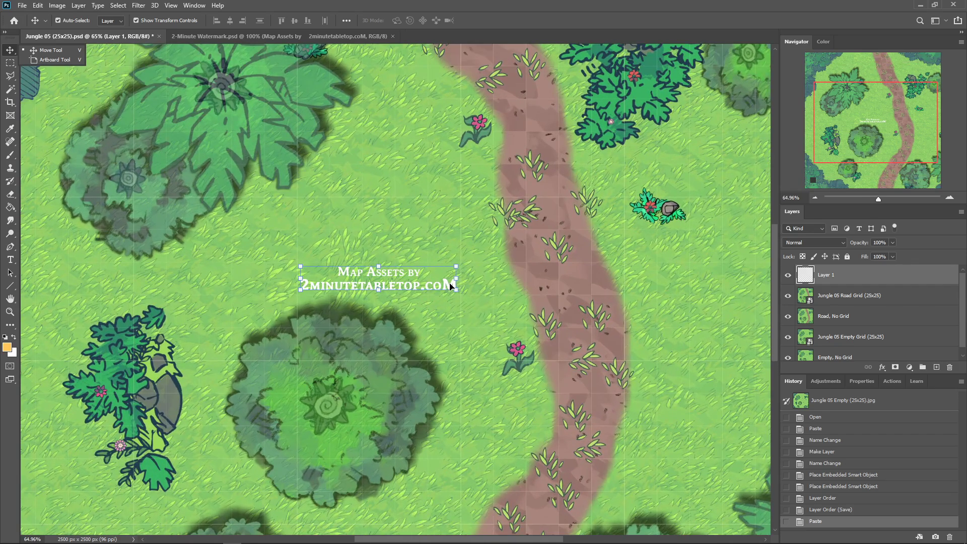
drag(450, 286, 196, 506)
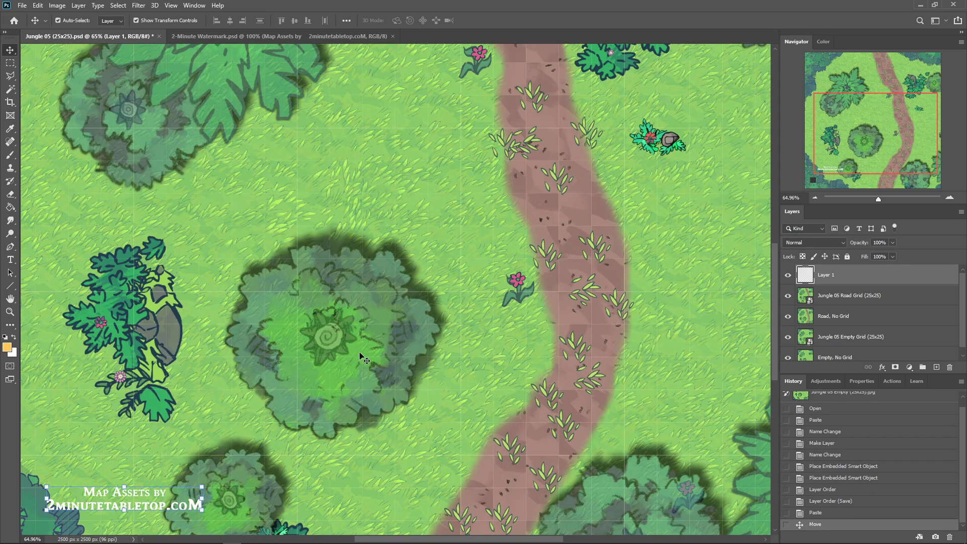
right_click(353, 394)
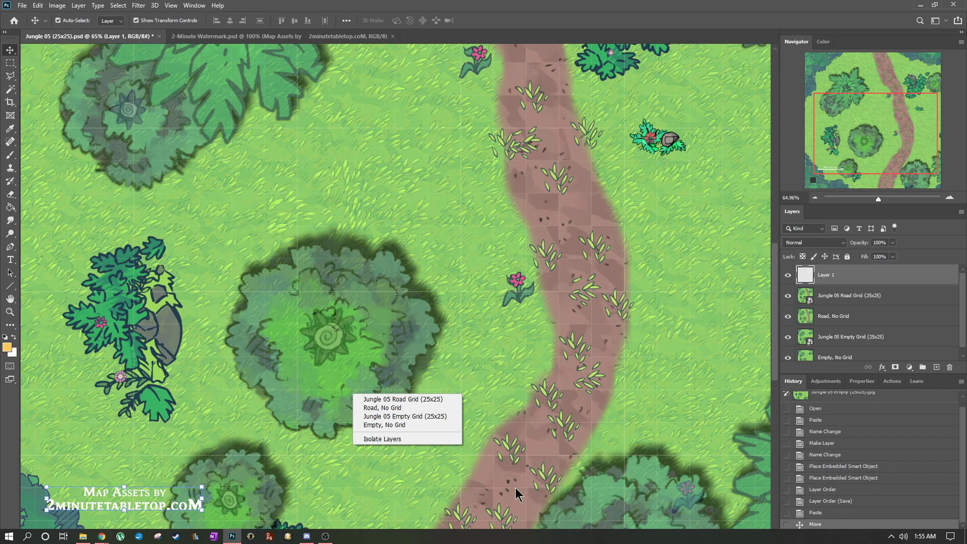
click(505, 541)
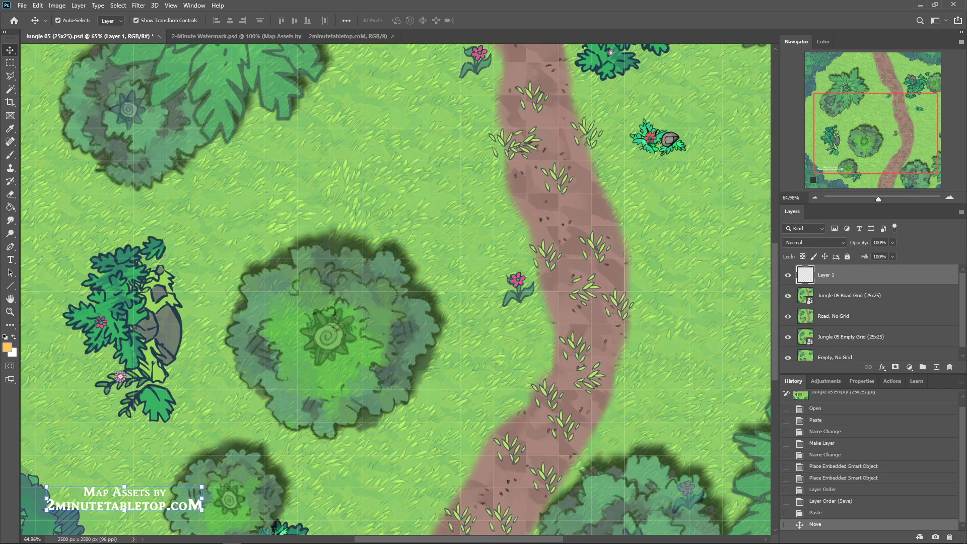
drag(448, 540, 361, 540)
drag(775, 302, 774, 363)
drag(505, 284, 429, 387)
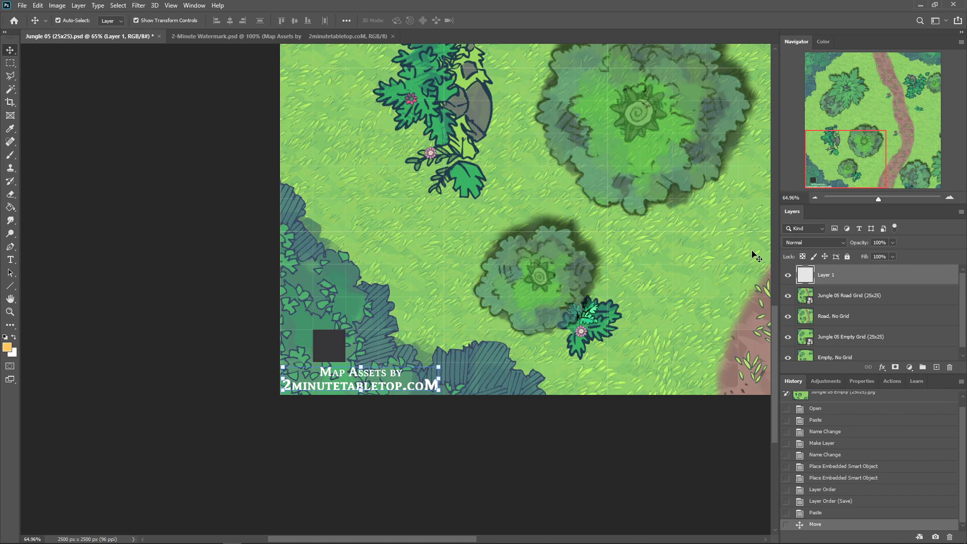
- Rename the watermark layer to "2min Logo"
scroll(754, 257, up, 7)
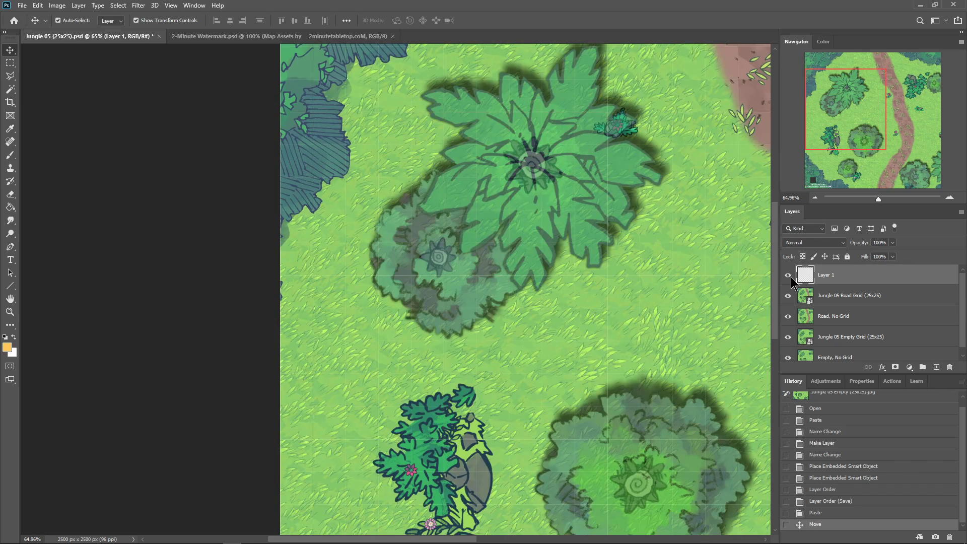
scroll(595, 317, down, 6)
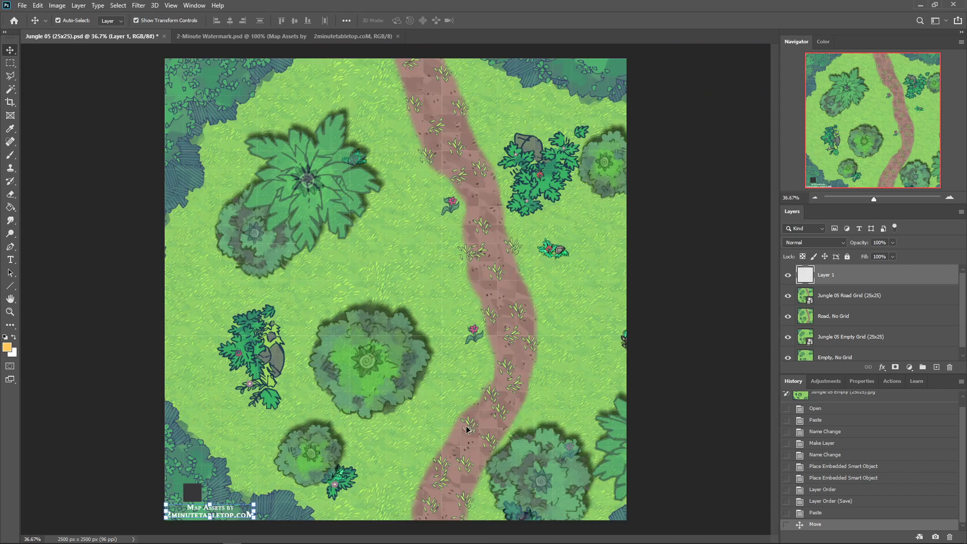
scroll(468, 429, up, 4)
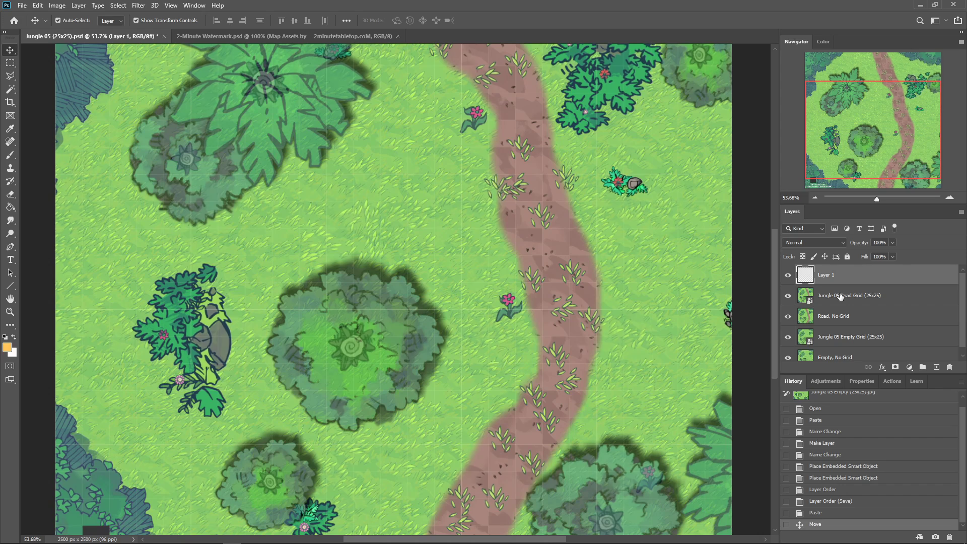
double_click(826, 275)
text(2min Logo)
key(Return)
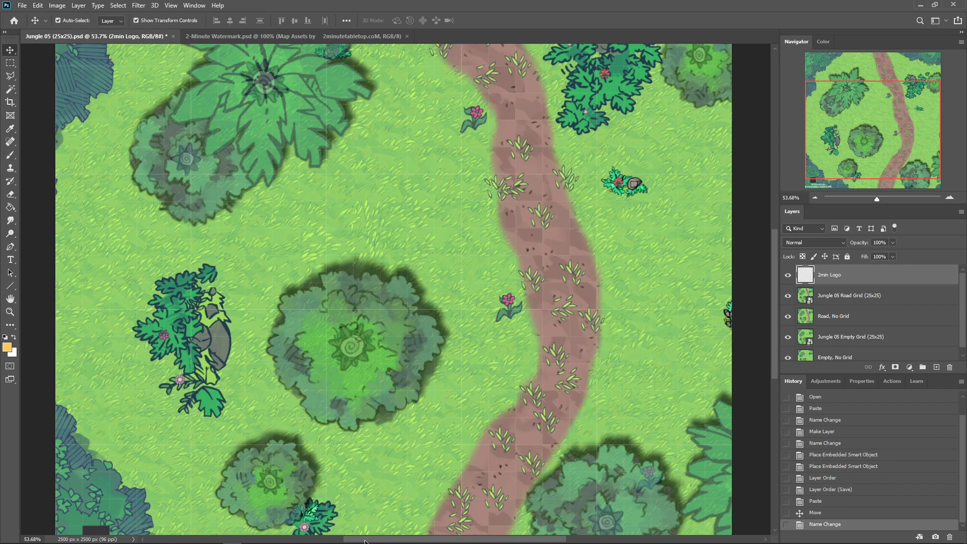
- Add a new layer directly above the Jungle 05 Road Grid layer and name it "Darkness"
scroll(510, 305, down, 2)
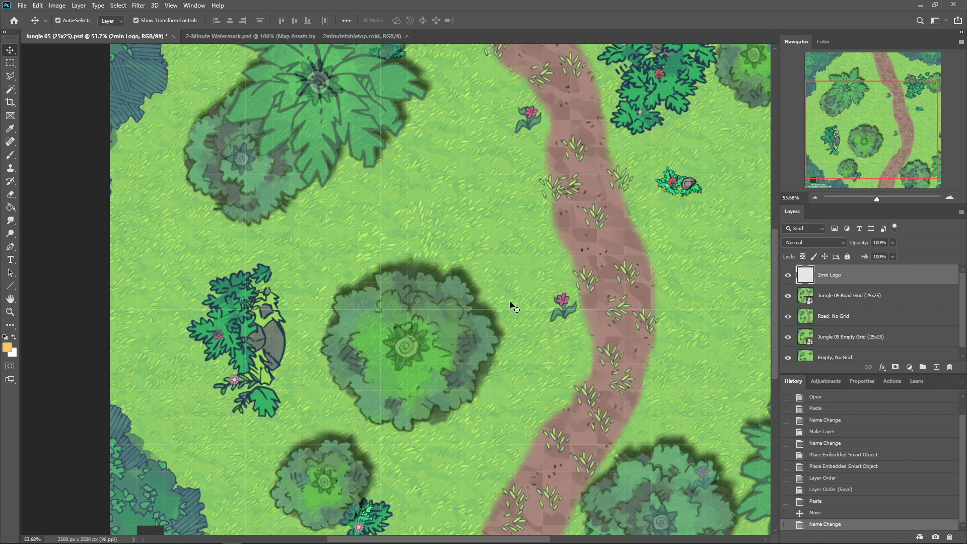
scroll(510, 305, down, 1)
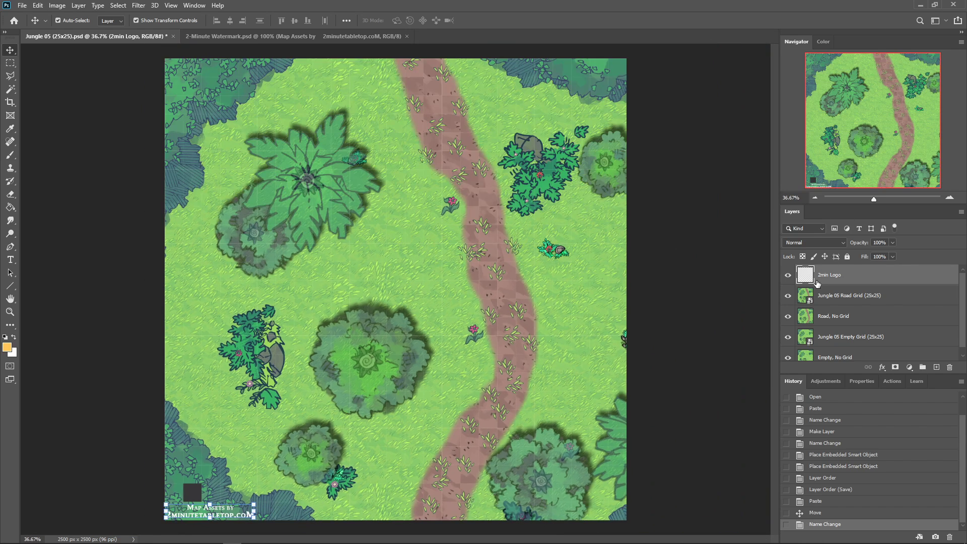
click(845, 298)
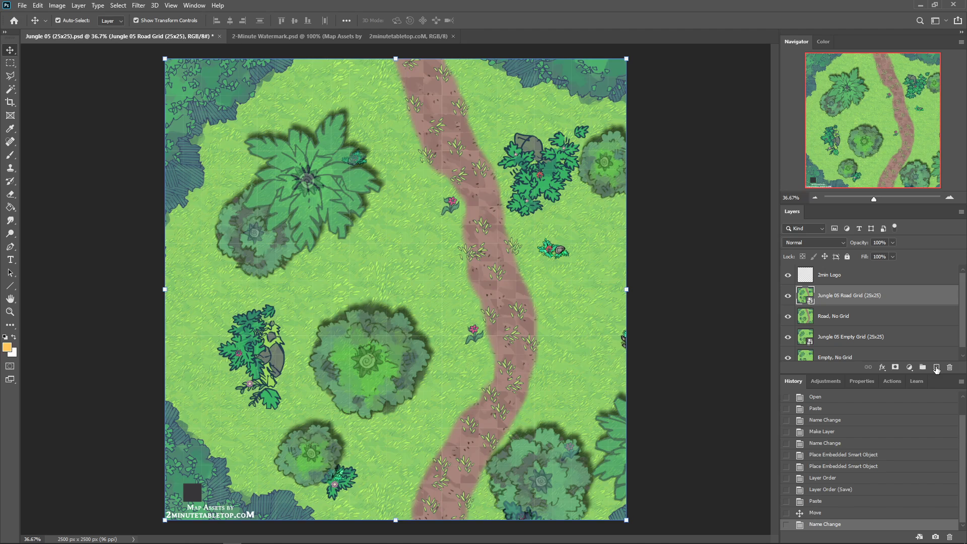
click(937, 368)
double_click(826, 297)
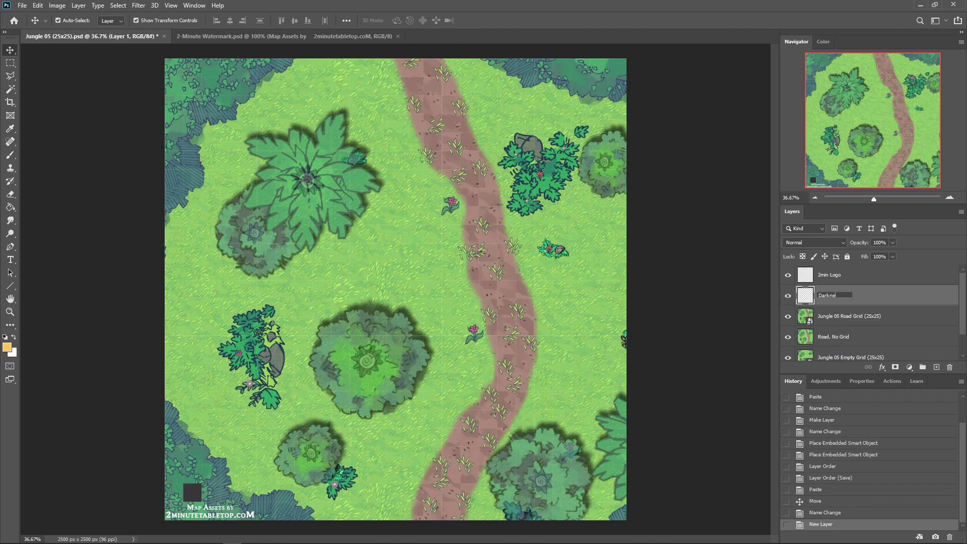
key(Return)
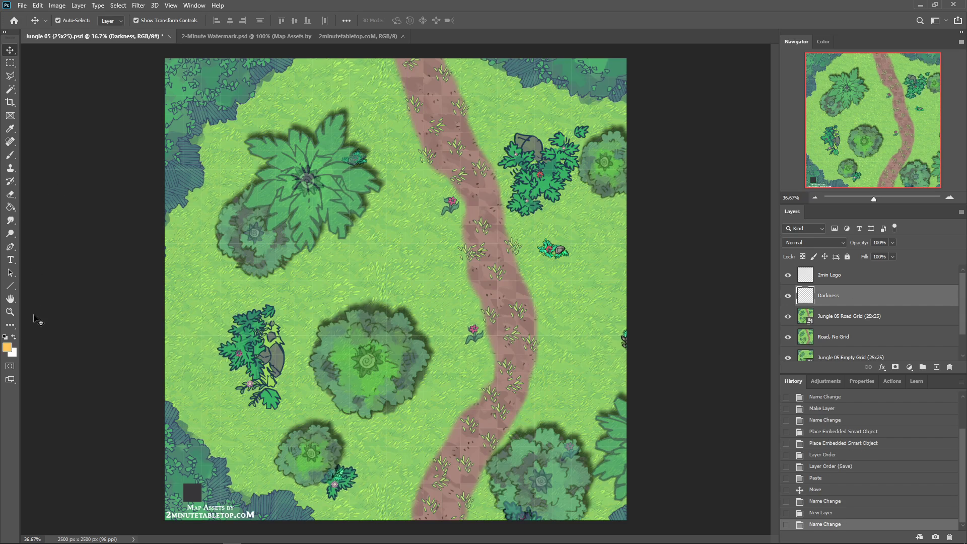
- Fill the Darkness layer with black using the Paint Bucket and set its opacity to 50%
click(4, 338)
drag(11, 210, 31, 227)
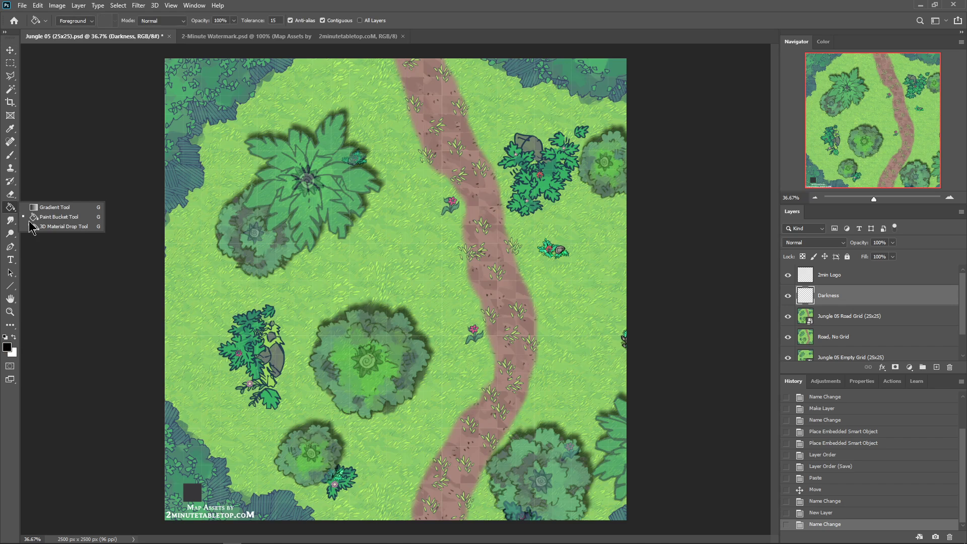
click(432, 292)
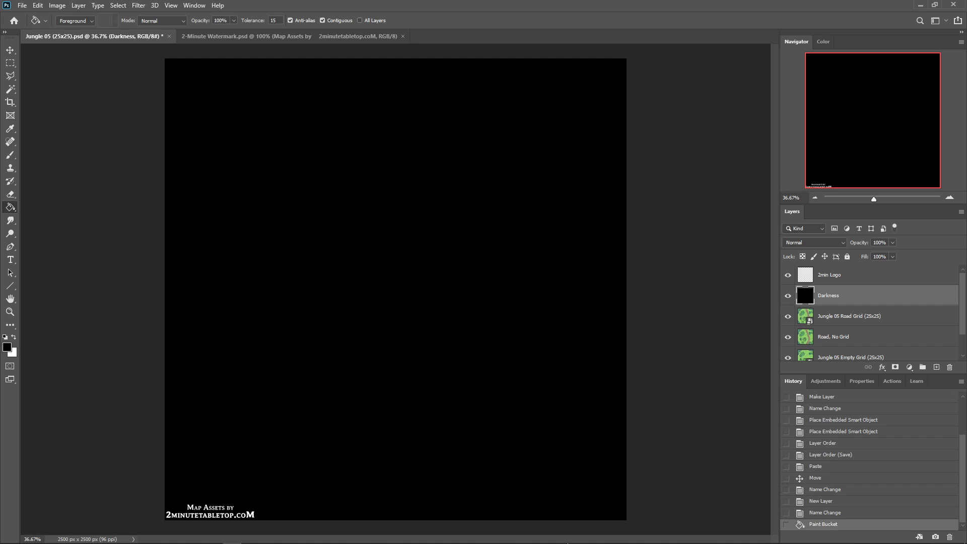
click(878, 243)
text(50)
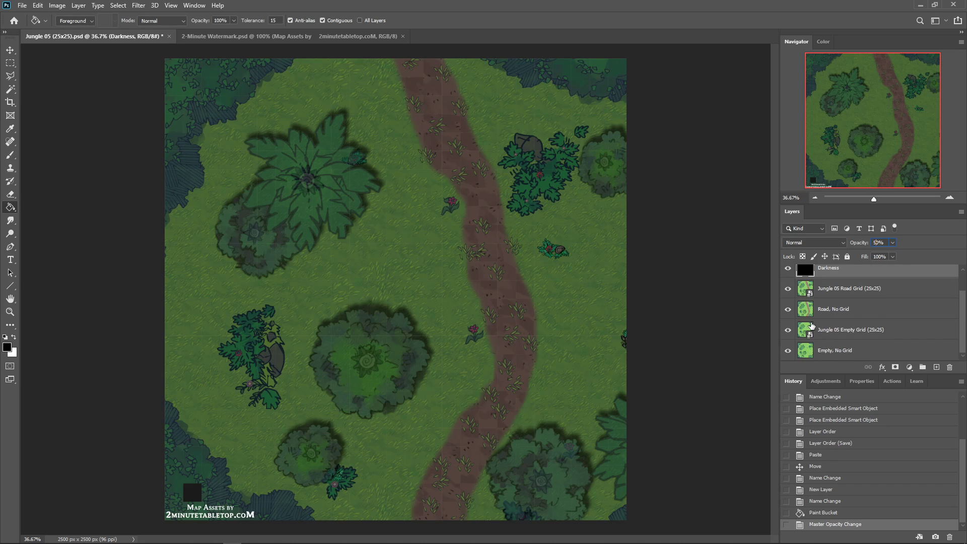
- Hide the Empty Grid, Road No Grid, Road Grid and Darkness layers, leaving the Empty No Grid map and logo shown
scroll(804, 279, down, 1)
click(10, 50)
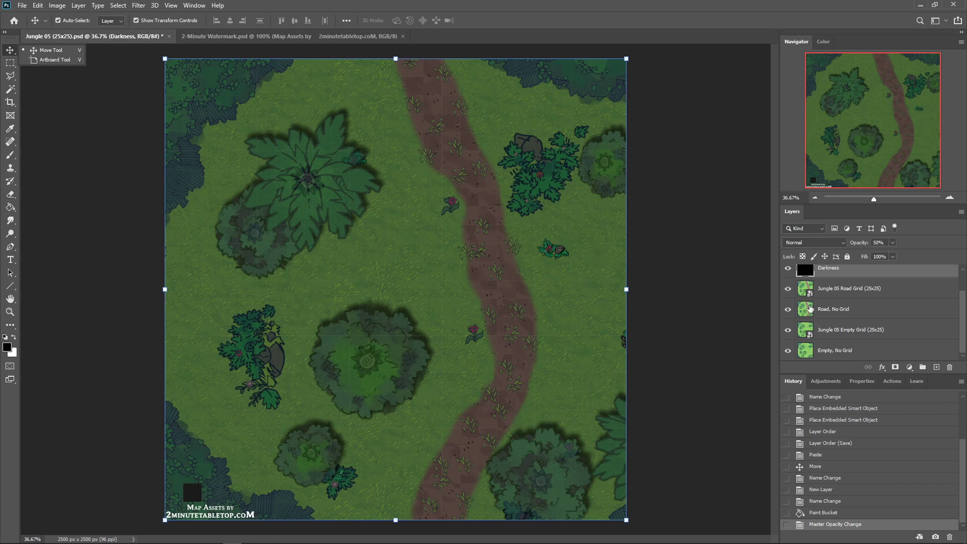
click(789, 330)
click(789, 310)
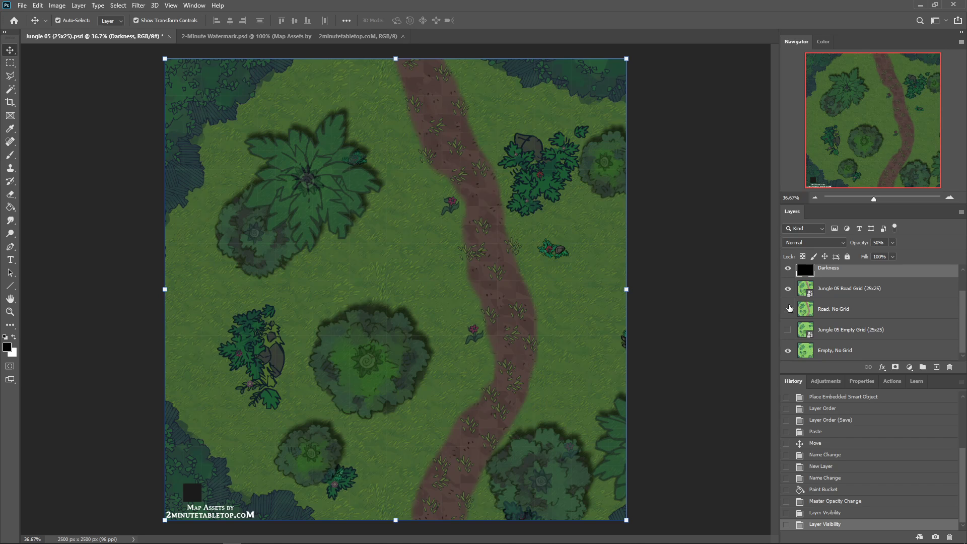
click(789, 288)
click(789, 268)
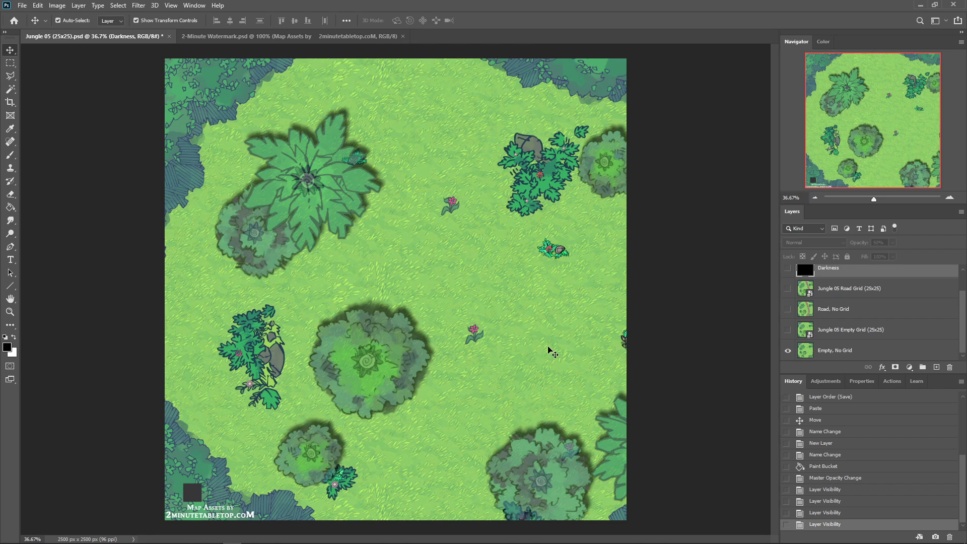
scroll(784, 344, up, 1)
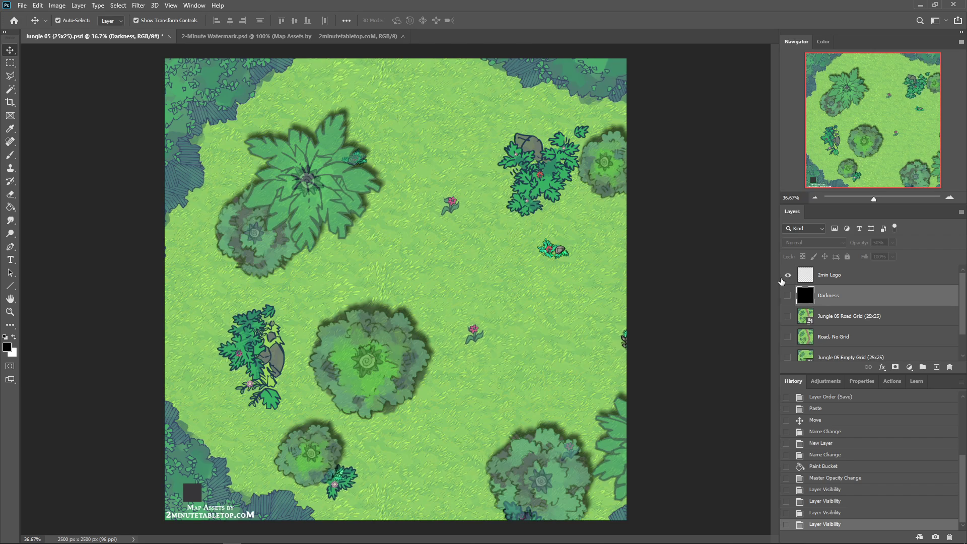
scroll(784, 285, down, 1)
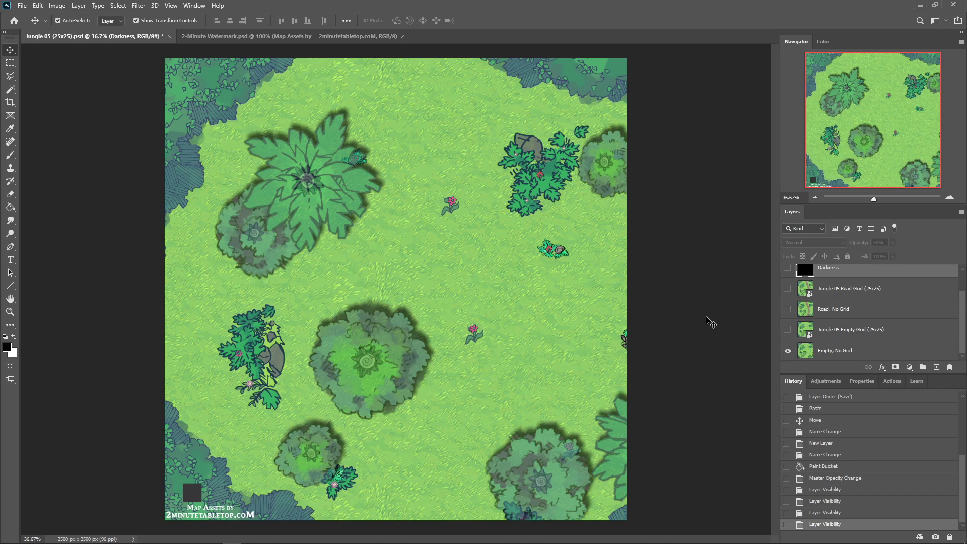
- Export the empty no-grid map as JPEG High, named Jungle-05-(25x25).jpg, into Tomb of Annihilation Expanded's Unassigned > Full Sized Images folder
key(ctrl)
key(ctrl+alt+shift+s)
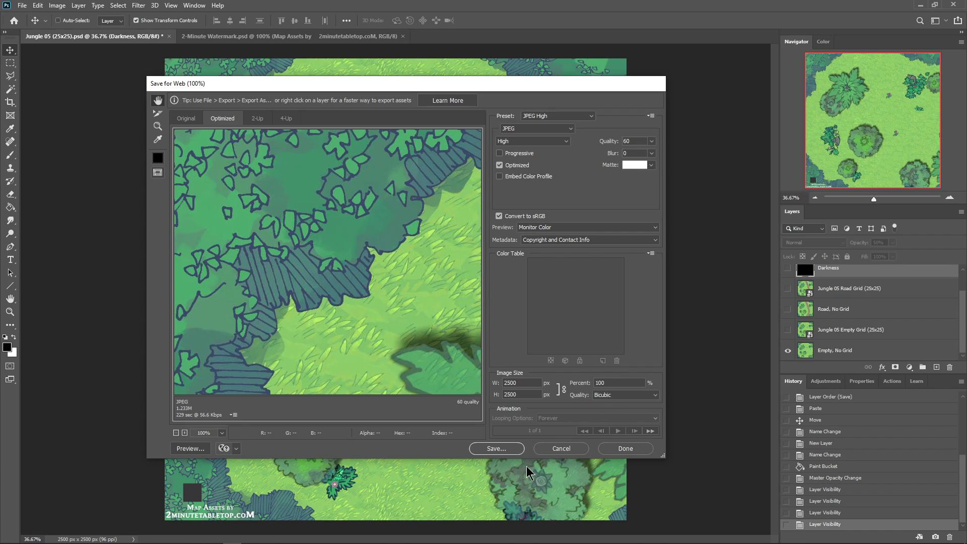
click(500, 449)
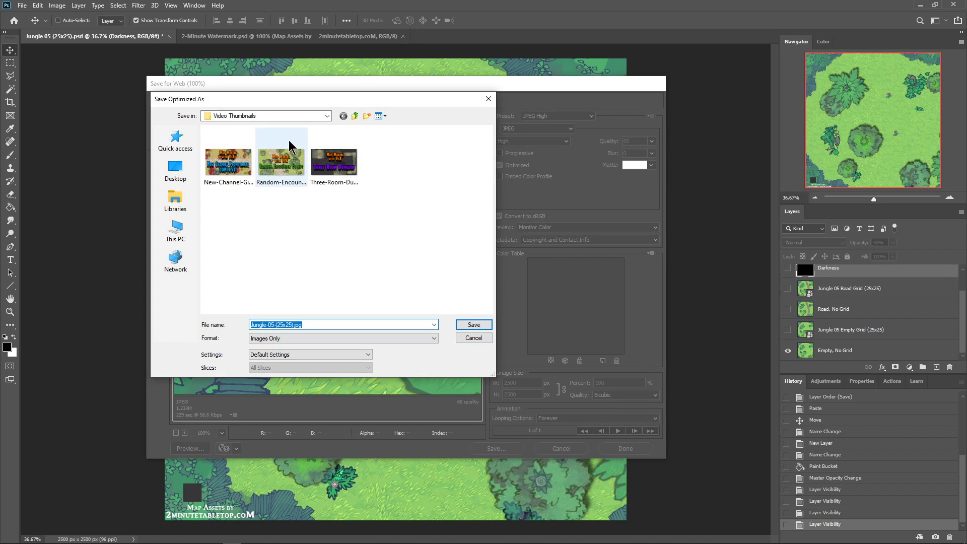
click(356, 116)
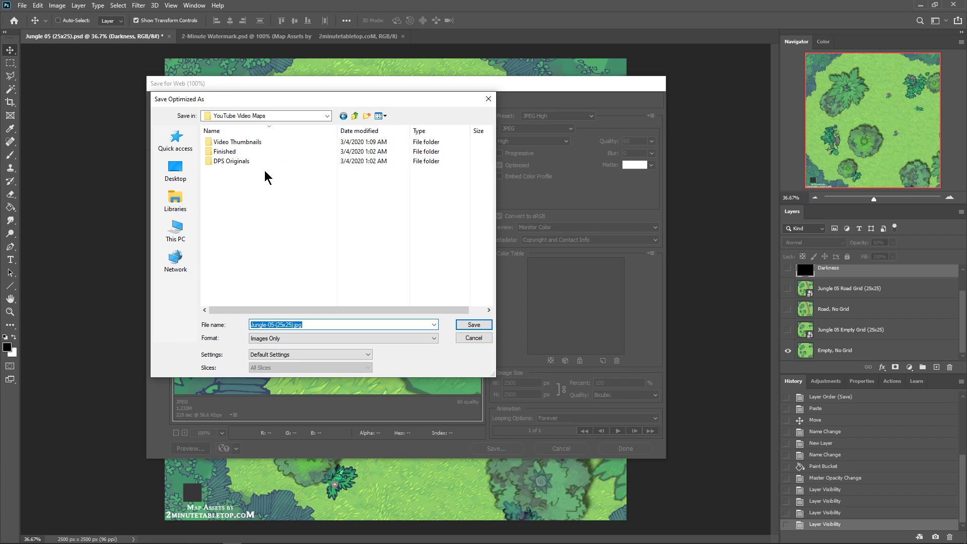
click(356, 116)
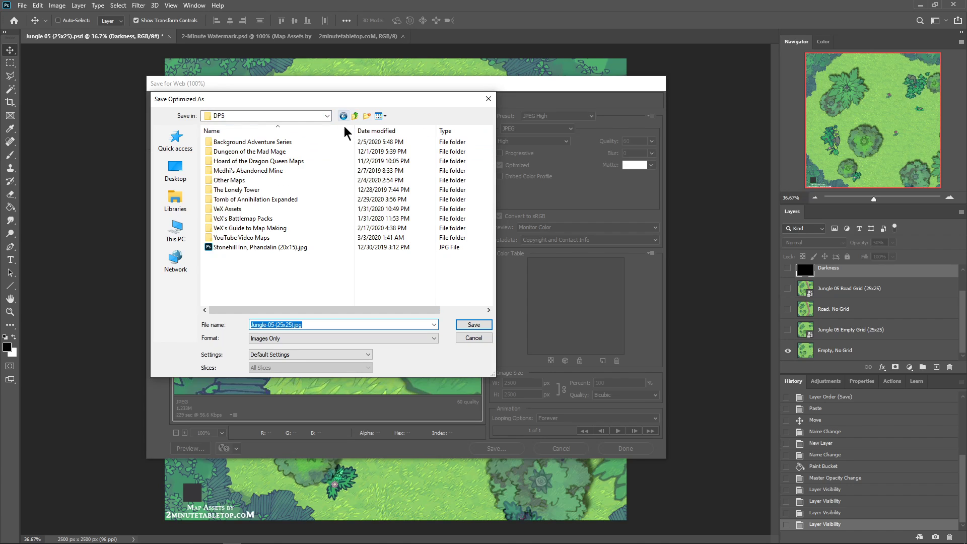
double_click(276, 199)
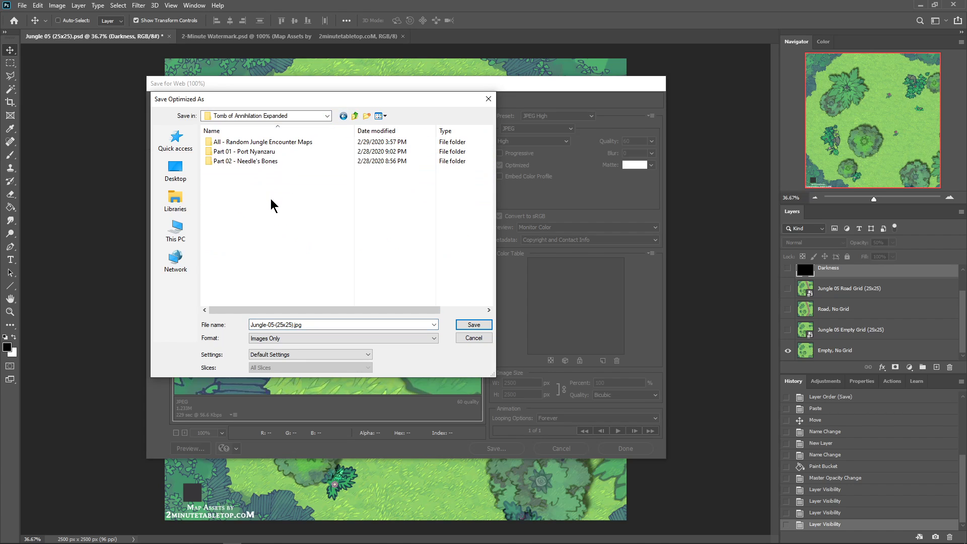
double_click(218, 142)
double_click(279, 163)
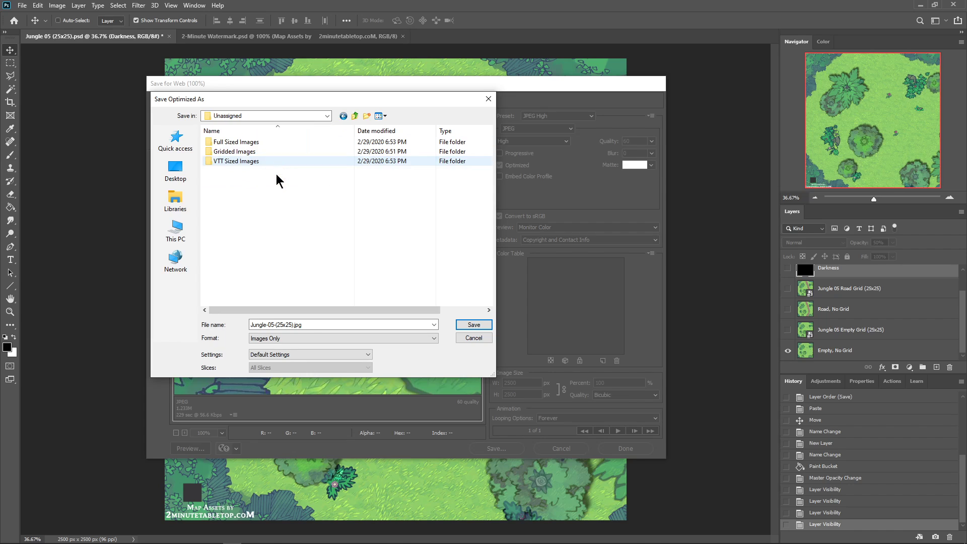
double_click(226, 142)
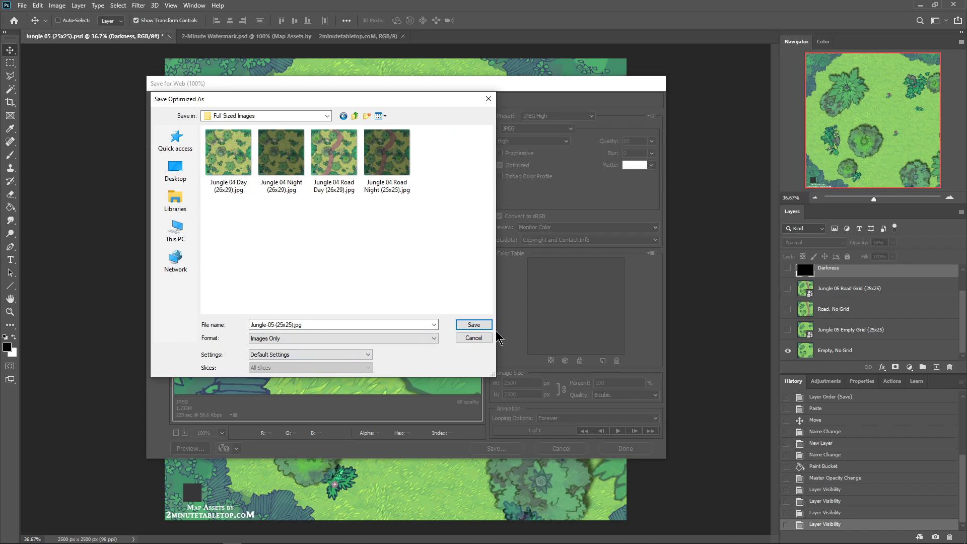
click(480, 326)
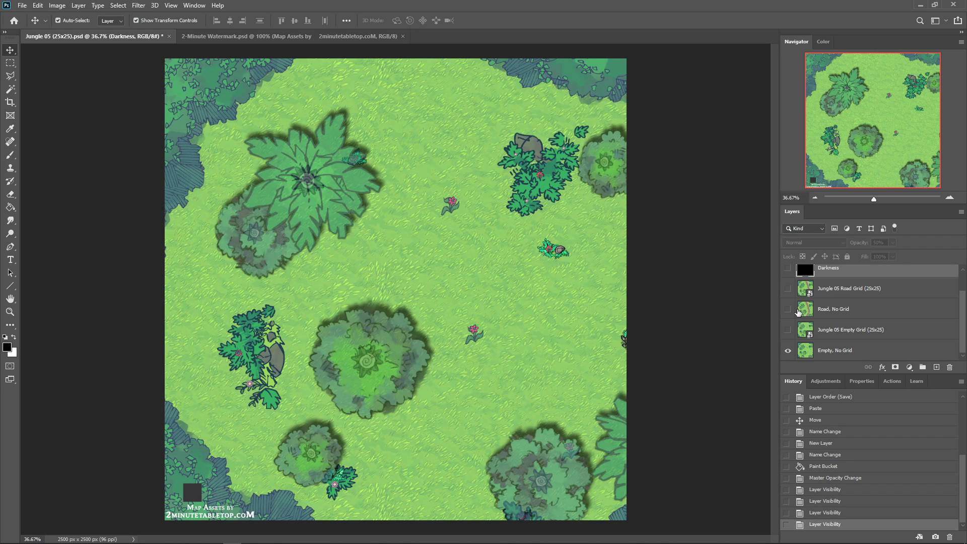
- Show the Road, No Grid layer and start saving a JPEG High web export of the road map
click(789, 309)
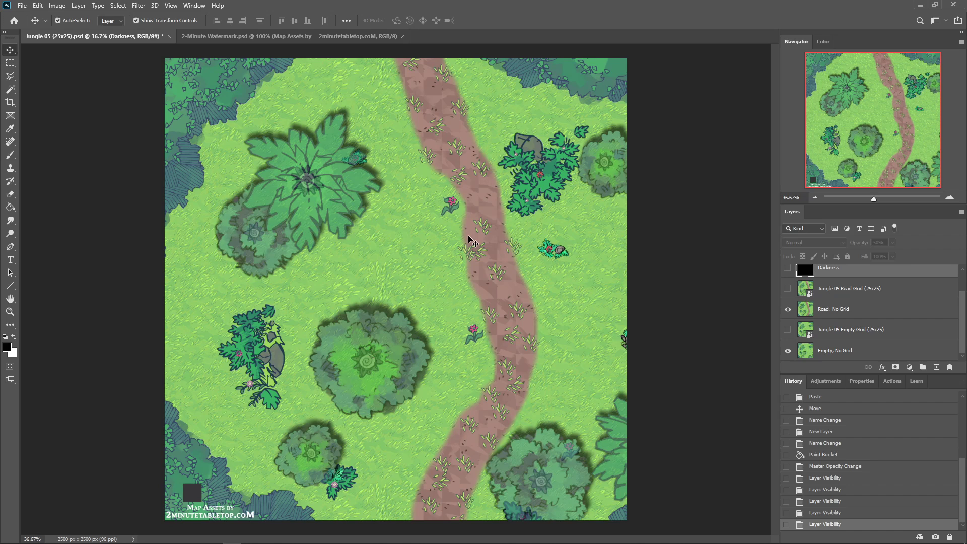
key(ctrl+alt+shift+s)
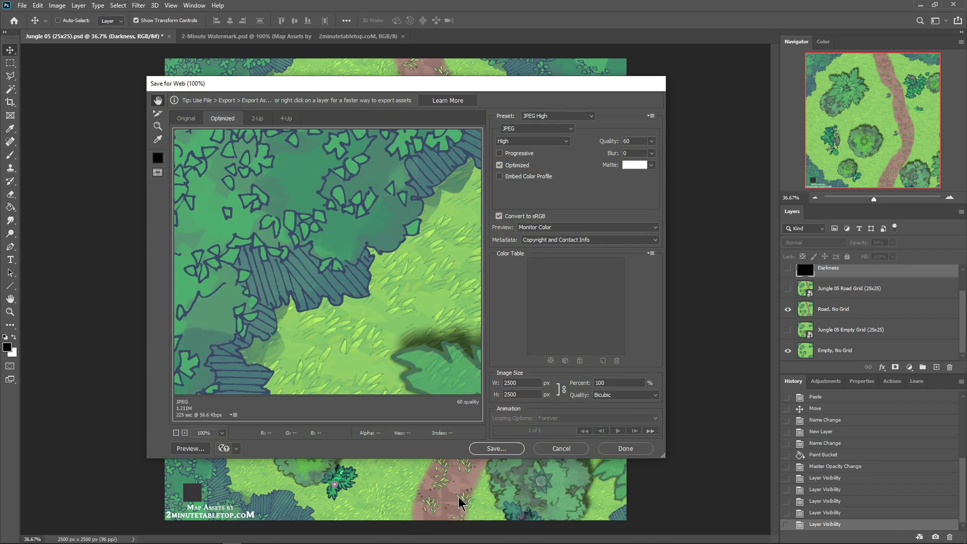
click(496, 449)
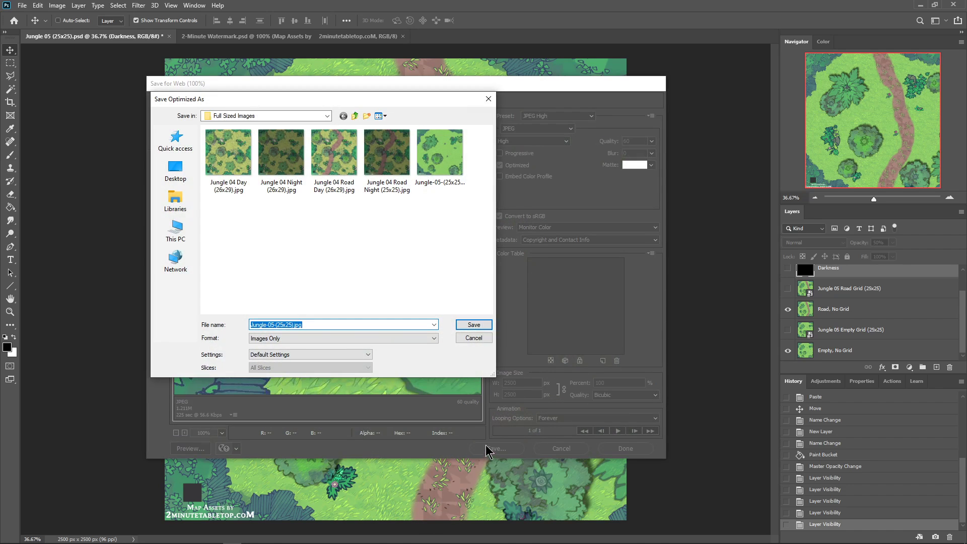
- Rename the existing Jungle-05-(25x25).jpg export in the Full Sized Images folder to Jungle-05-Day (25x25).jpg
drag(273, 325, 276, 325)
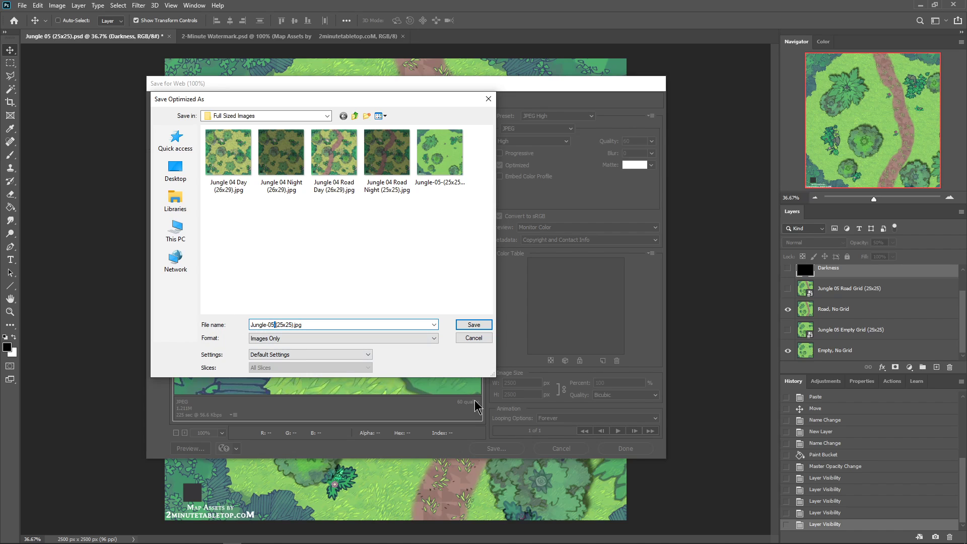
text(Day)
click(443, 186)
click(456, 184)
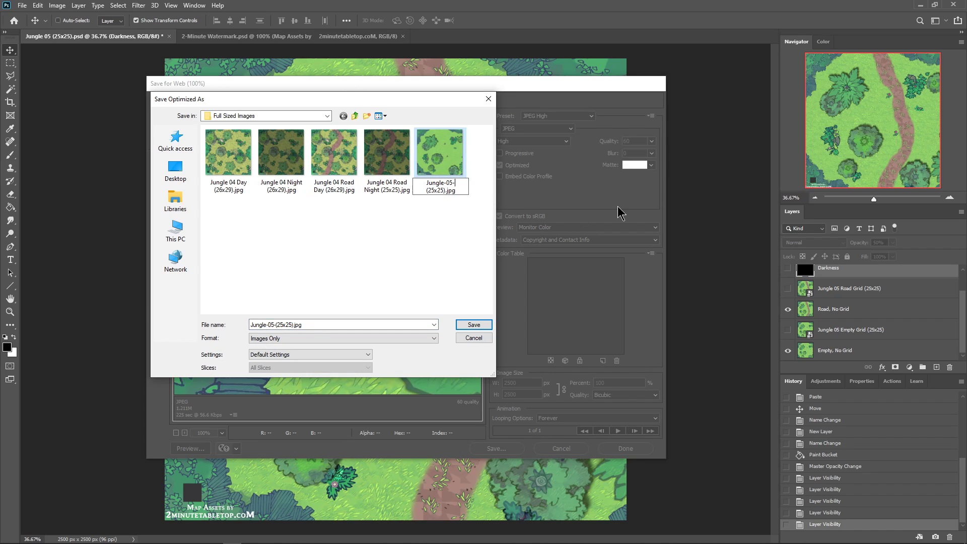
text(Day)
key(Return)
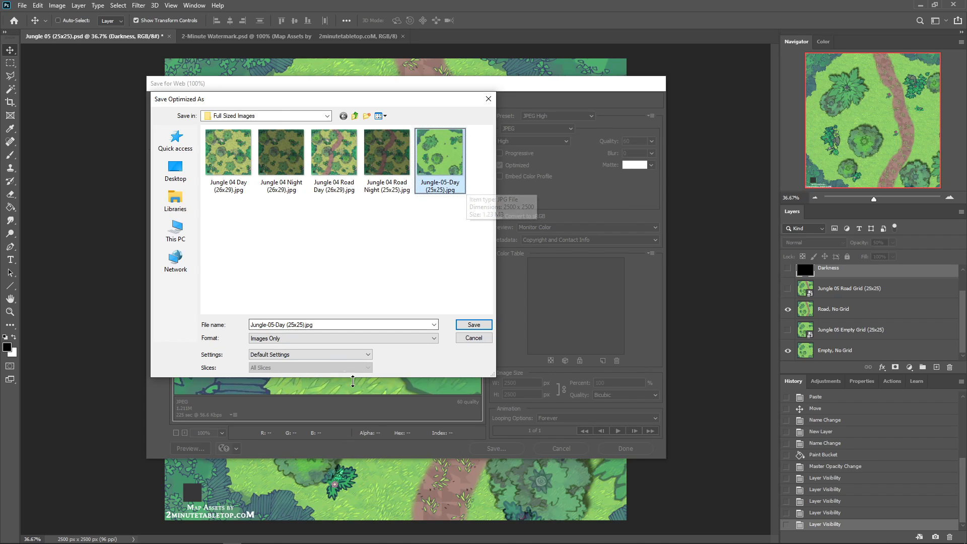
- Save the road map export in Full Sized Images as Jungle-05-Road Day (25x25).jpg
click(279, 324)
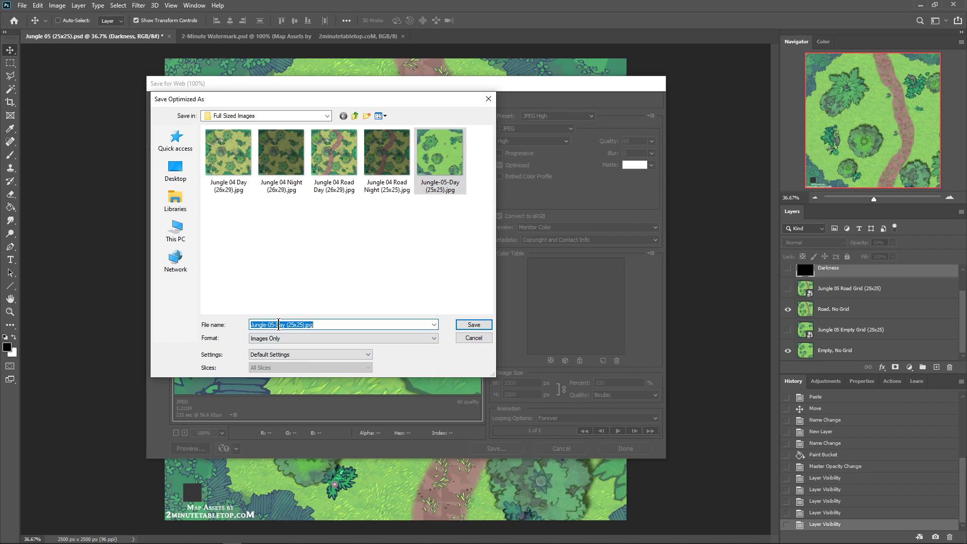
key(Home)
text(Road Day)
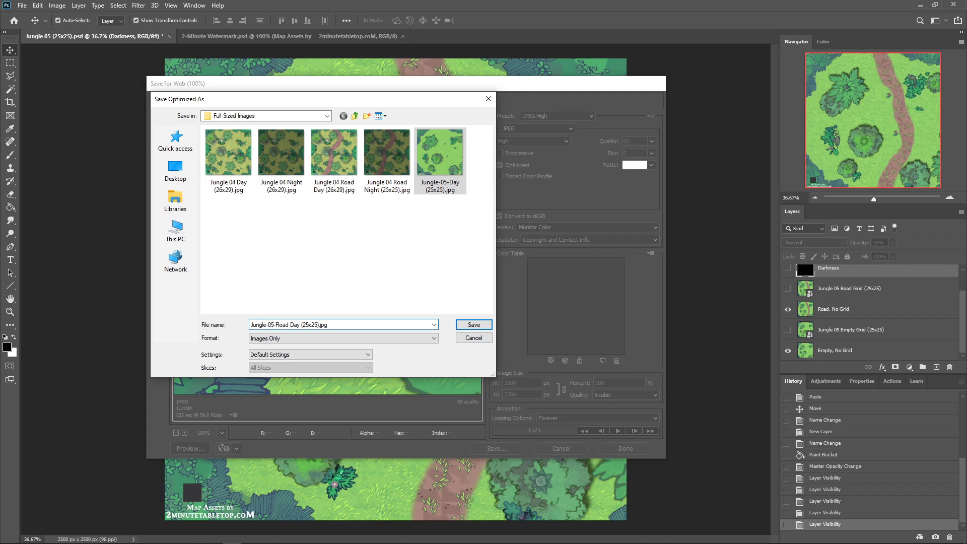
key(Return)
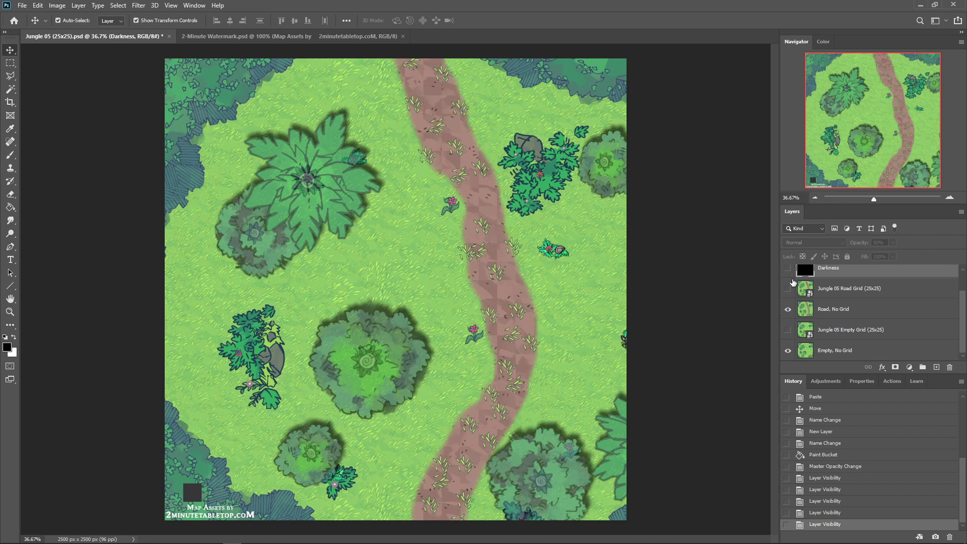
- Show the Darkness layer, hide Road, No Grid, and export the map to Full Sized Images as Jungle-05-Night-(25x25).jpg
click(789, 269)
click(789, 310)
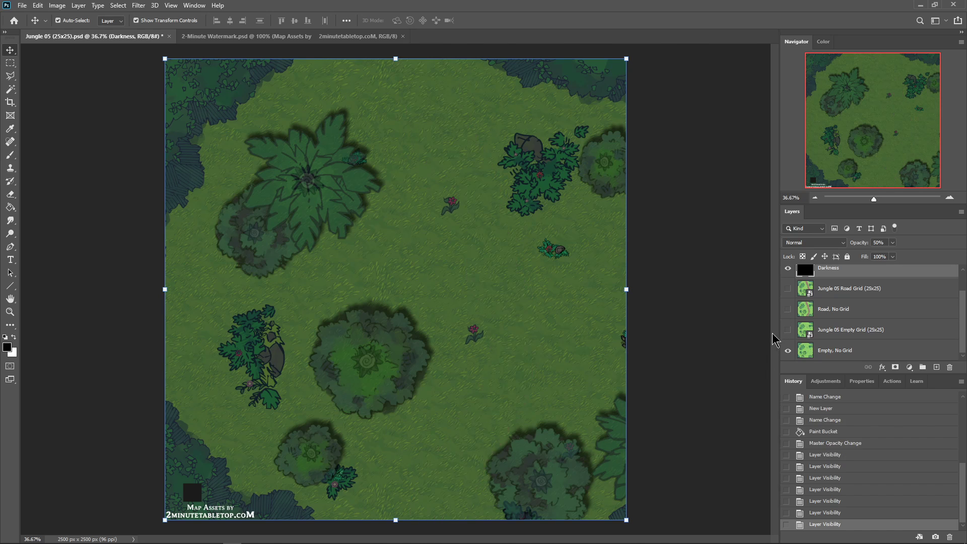
key(ctrl+alt+shift+s)
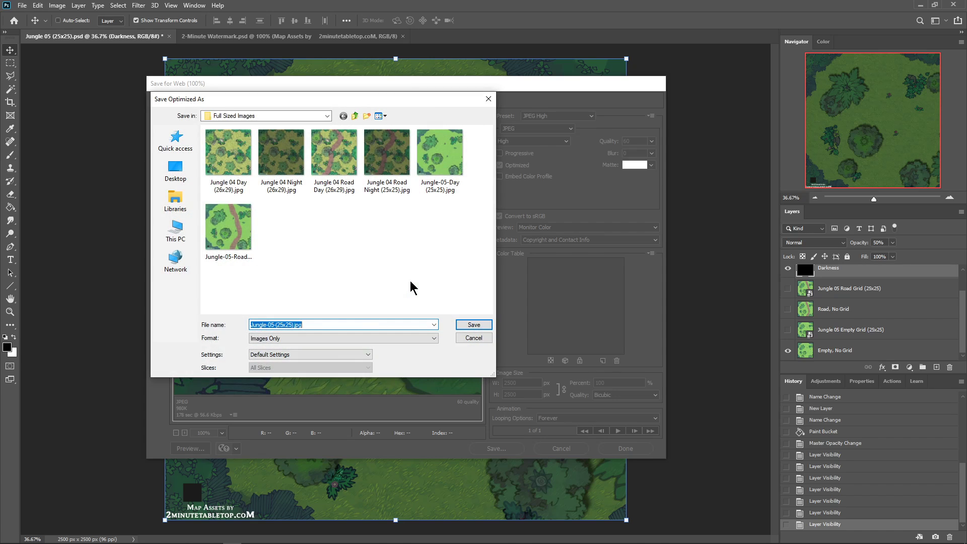
click(277, 325)
text(Night)
key(Return)
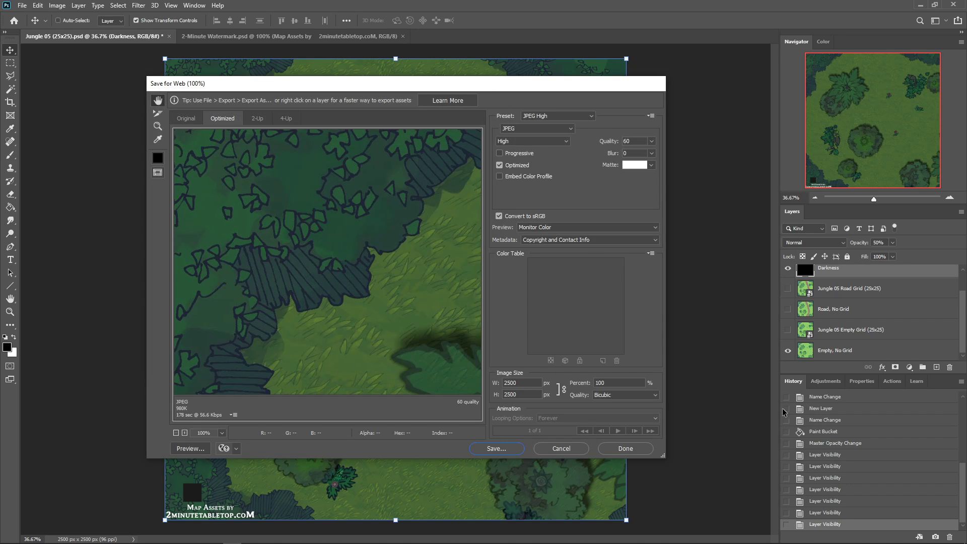
- Show the Road, No Grid layer and export the darkened road map to Full Sized Images as Jungle-05-Road-Night(25x25).jpg
click(789, 309)
key(ctrl+alt+shift+s)
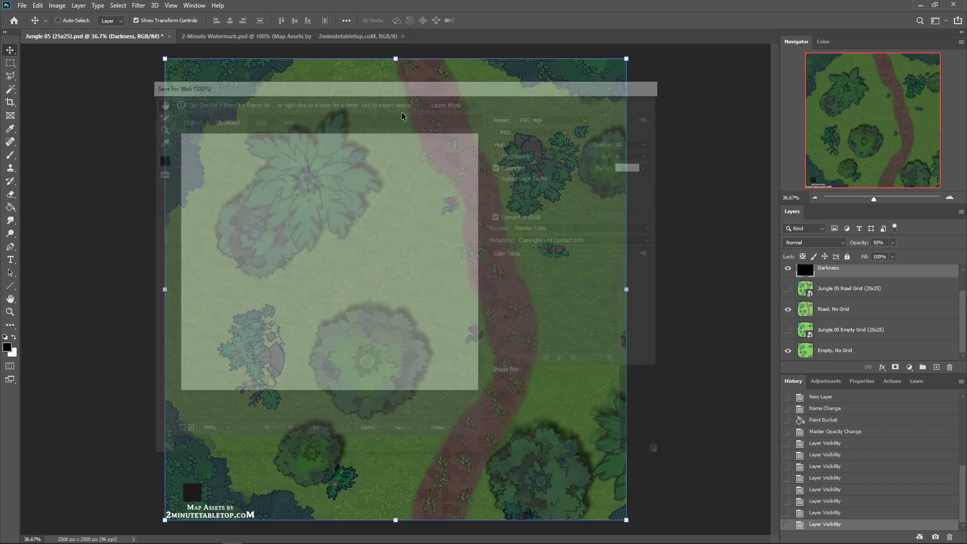
click(493, 447)
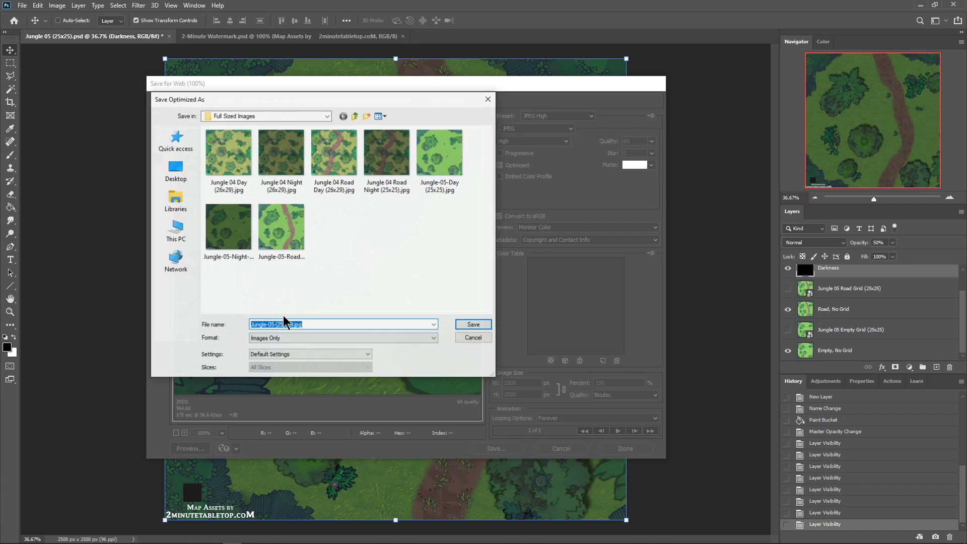
click(277, 327)
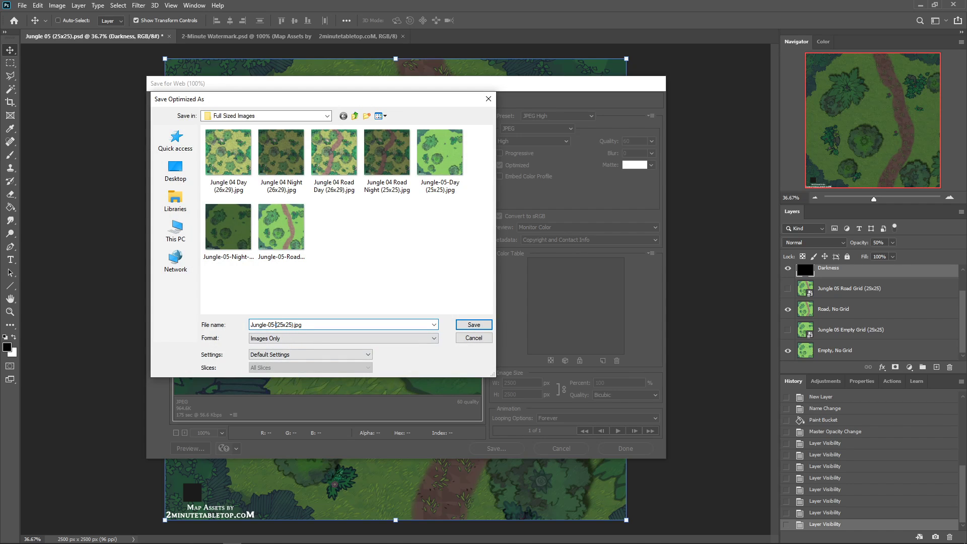
text(Road Night)
key(Return)
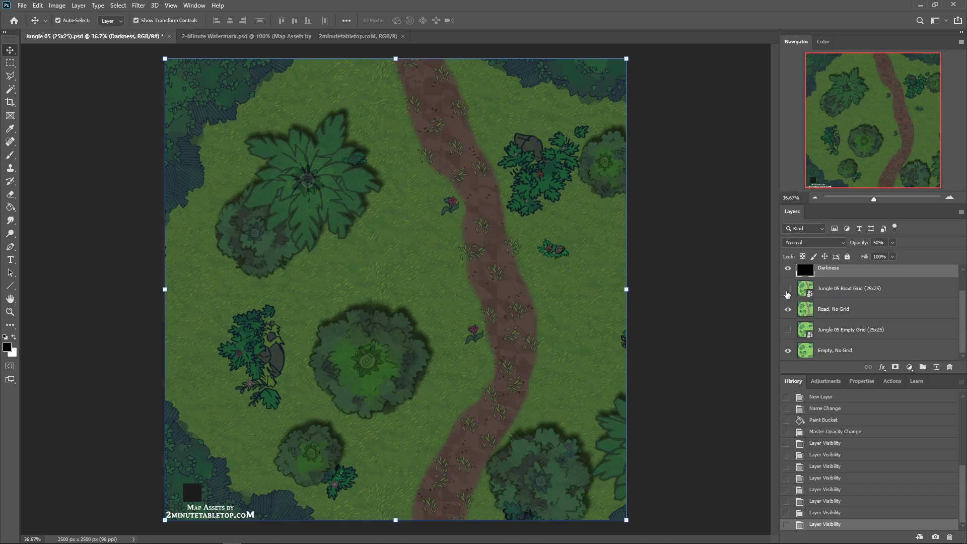
- Hide Darkness and Road, No Grid, show Jungle 05 Empty Grid (25x25), and start saving a JPEG High web export
click(789, 271)
click(788, 309)
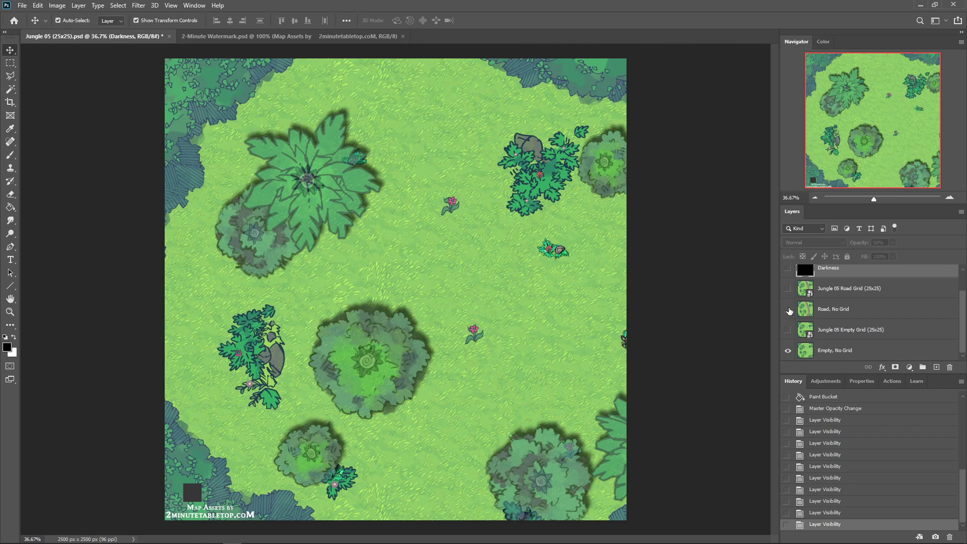
click(789, 330)
key(ctrl)
key(ctrl+alt+shift+s)
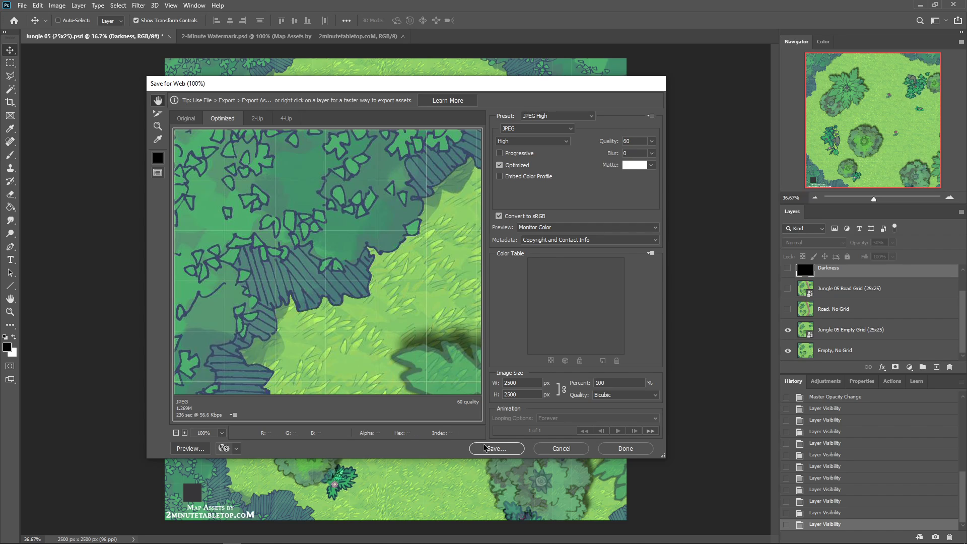
click(500, 448)
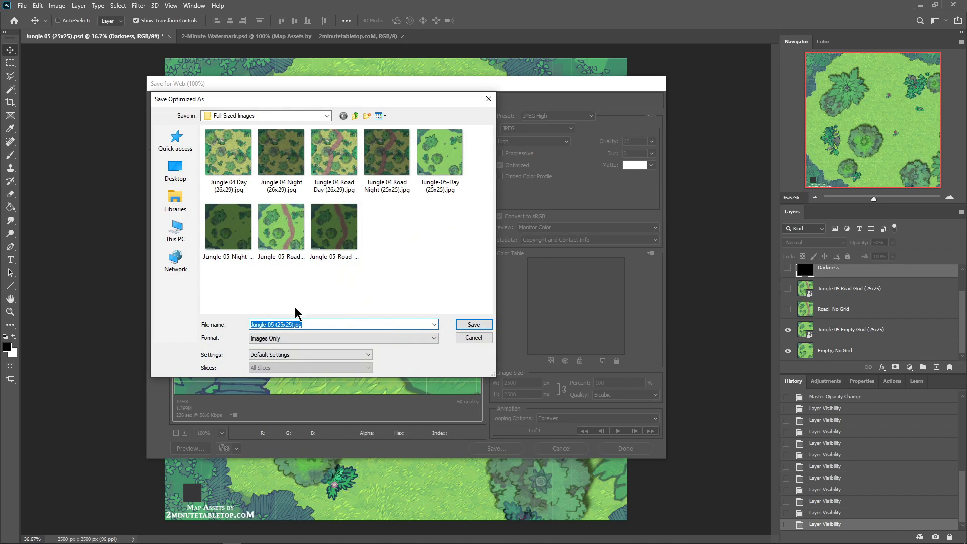
- Rename the road night export in Full Sized Images to Jungle-05-Road-Night (25x25).jpg, adding the missing space
click(244, 261)
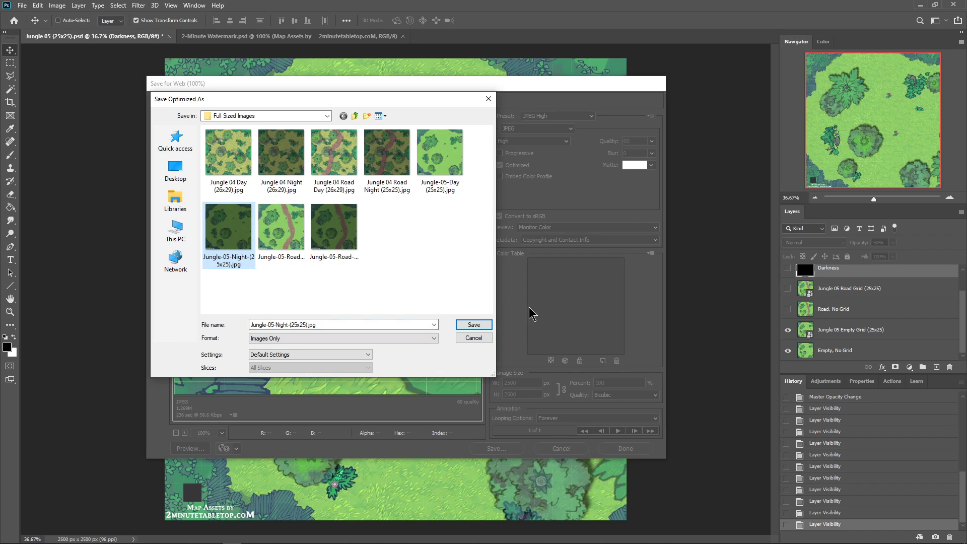
click(337, 262)
click(327, 259)
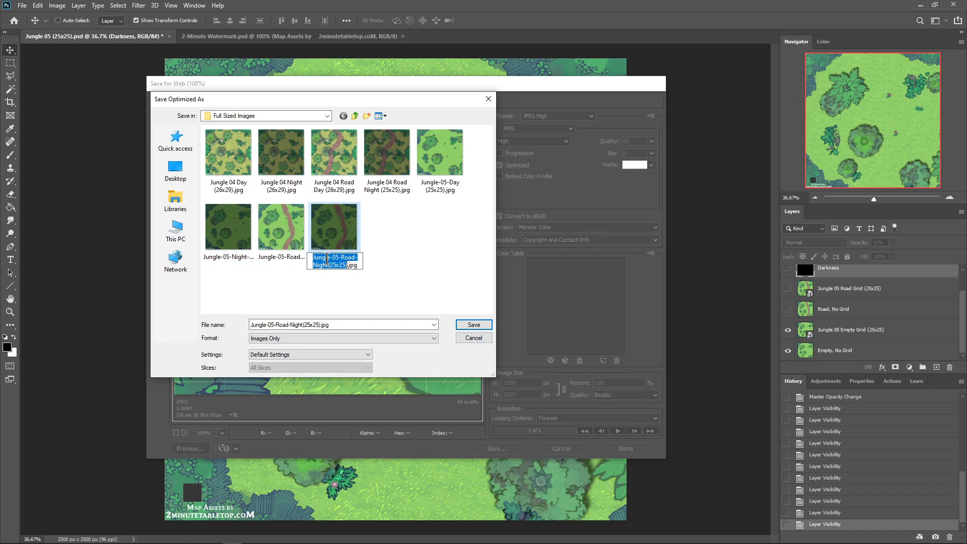
click(330, 264)
key(Return)
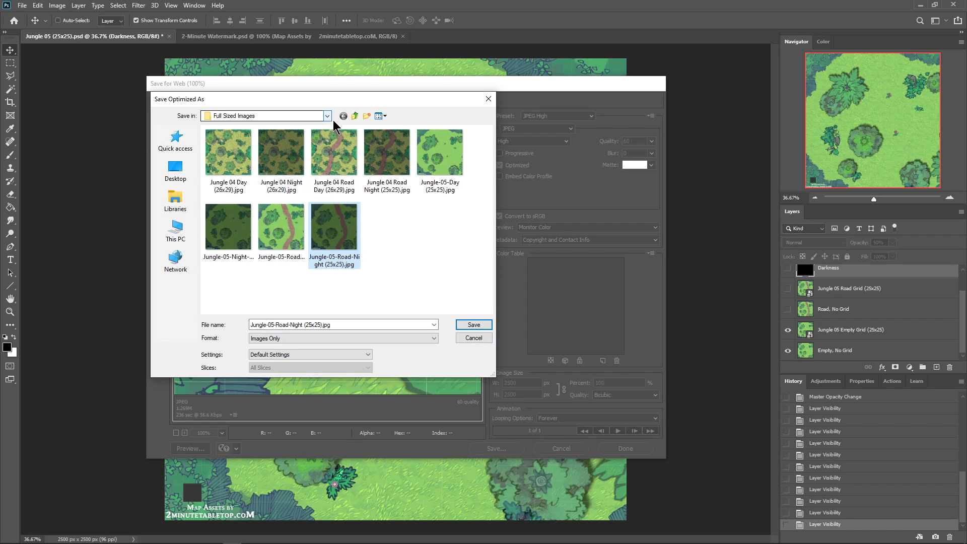
- Save the empty grid map in the Gridded Images folder, reusing the file name Jungle-05-Day (25x25).jpg
click(446, 161)
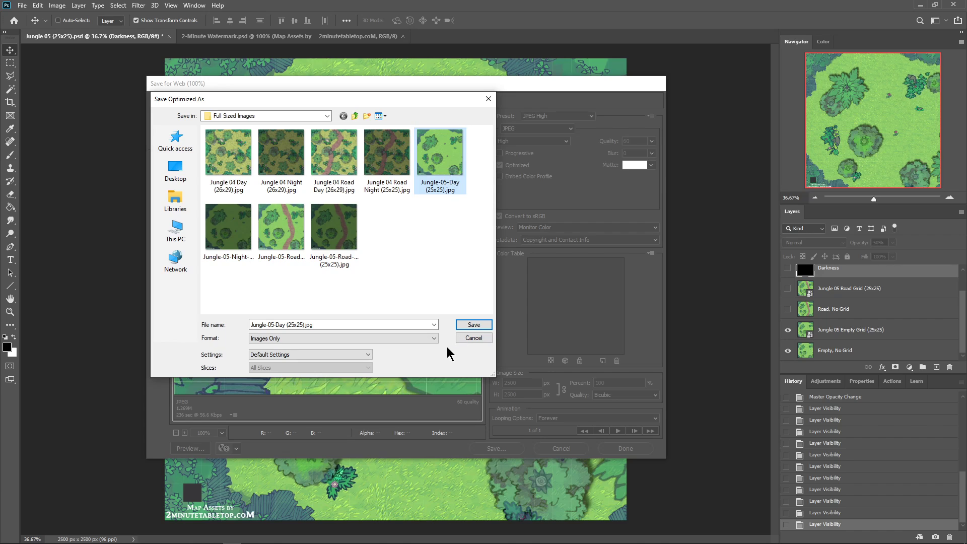
click(356, 117)
double_click(247, 147)
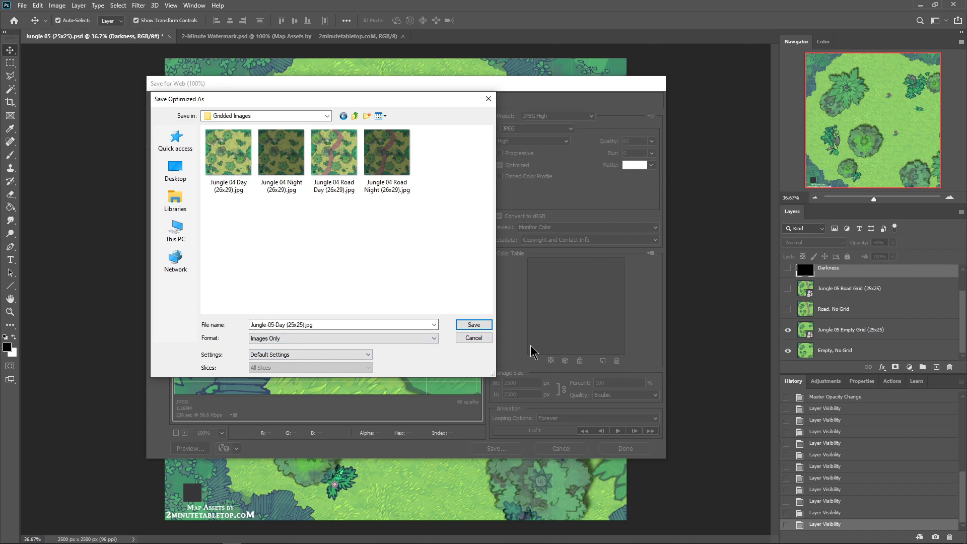
click(474, 325)
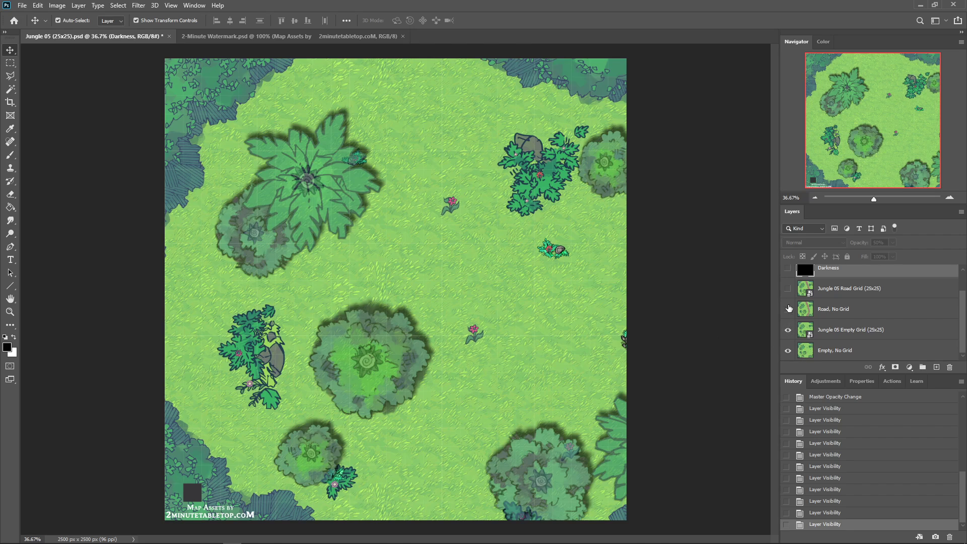
- Show the Jungle 05 Road Grid (25x25) layer and export the map as a JPEG to Gridded Images, adding Road Day to the file name
click(788, 288)
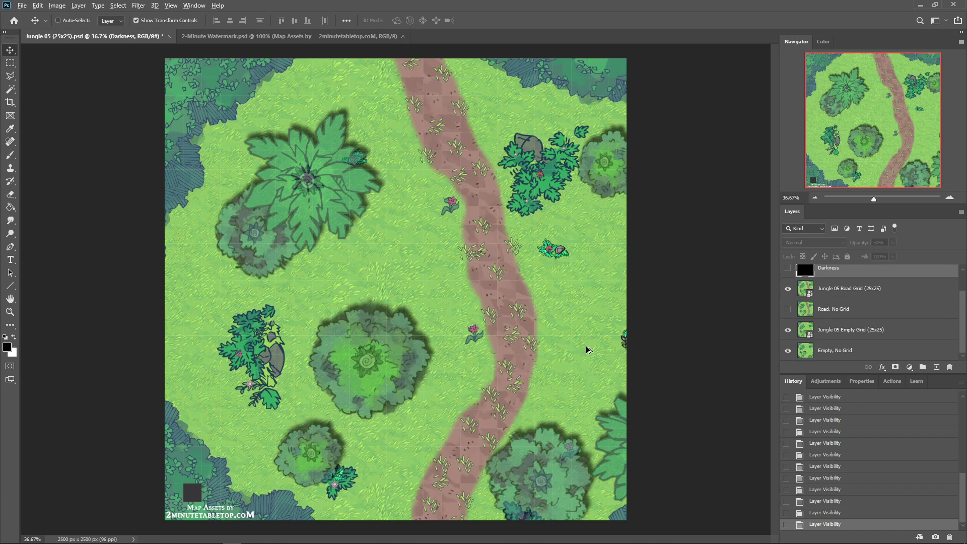
key(ctrl+alt+shift+s)
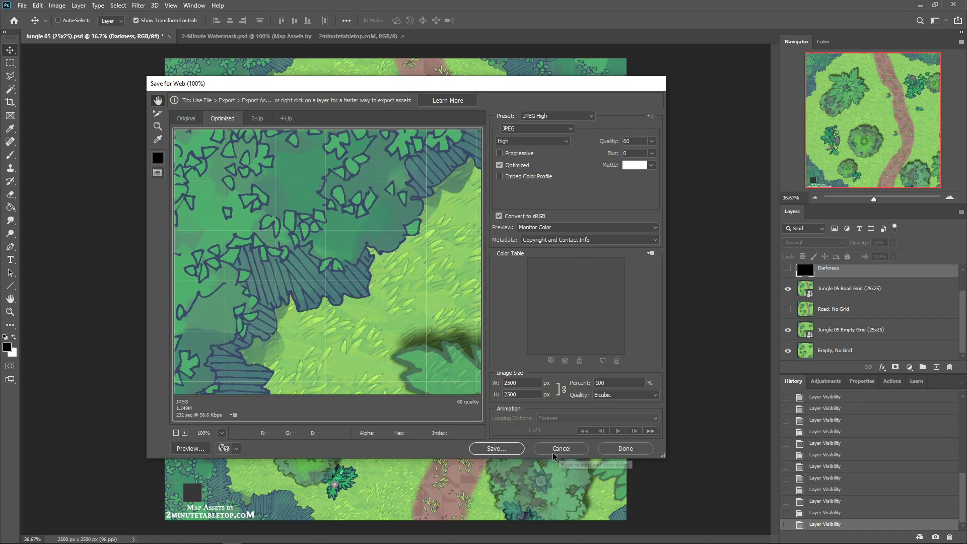
click(492, 451)
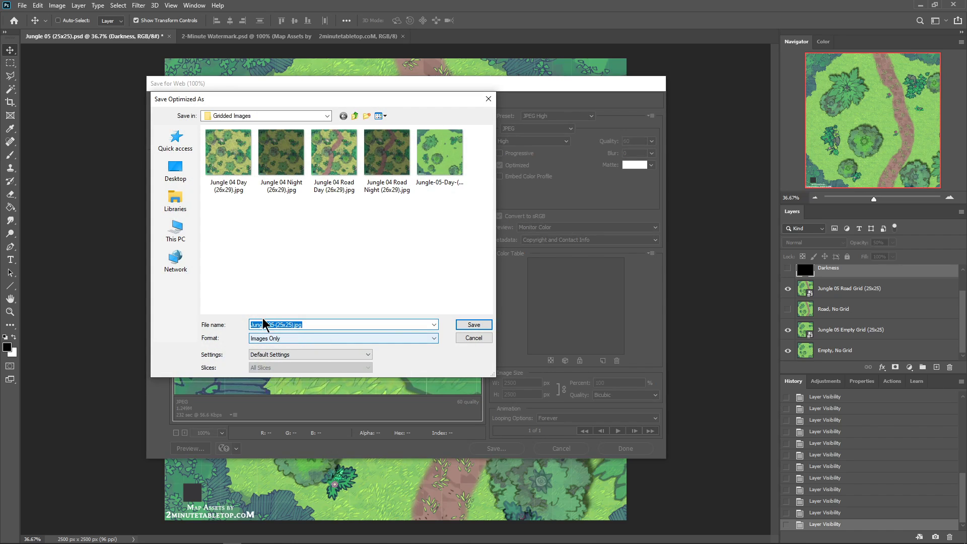
click(275, 325)
text(Road Da)
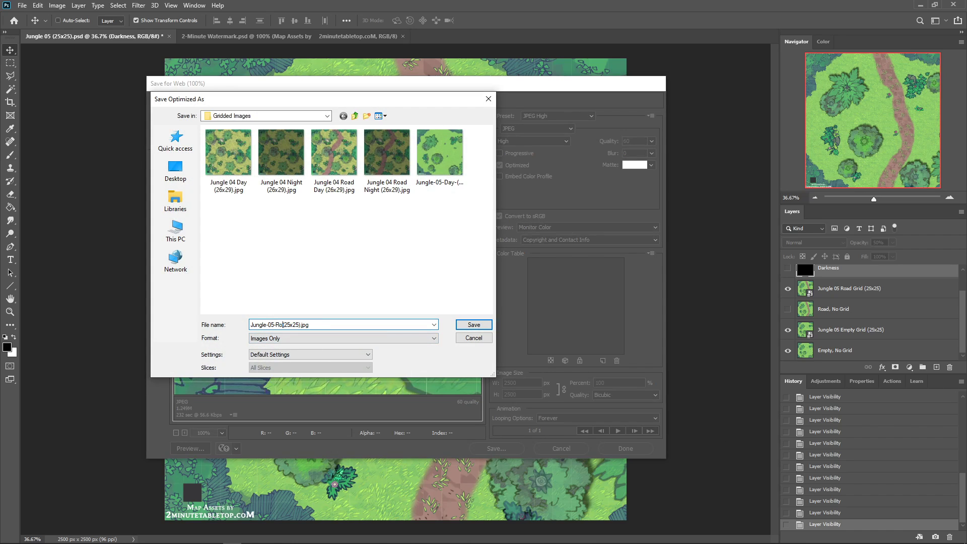
text(y)
key(Return)
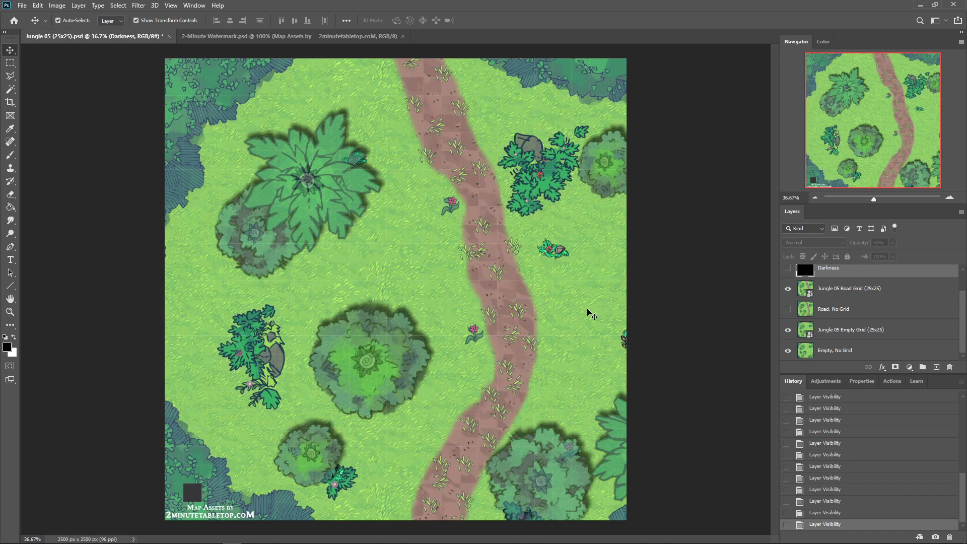
- Show Darkness, hide the road grid layer, and export the empty night map to Gridded Images, adding Night- to the file name
click(789, 269)
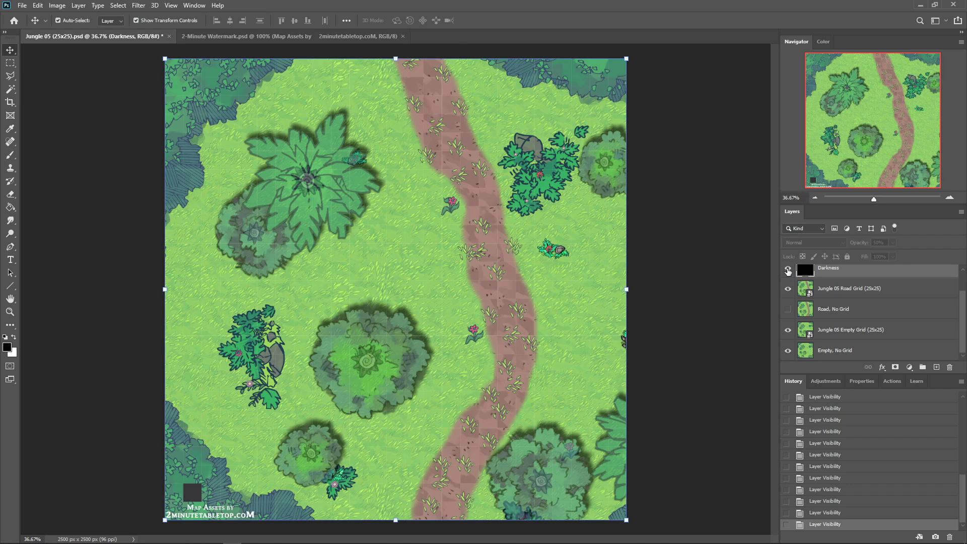
click(788, 290)
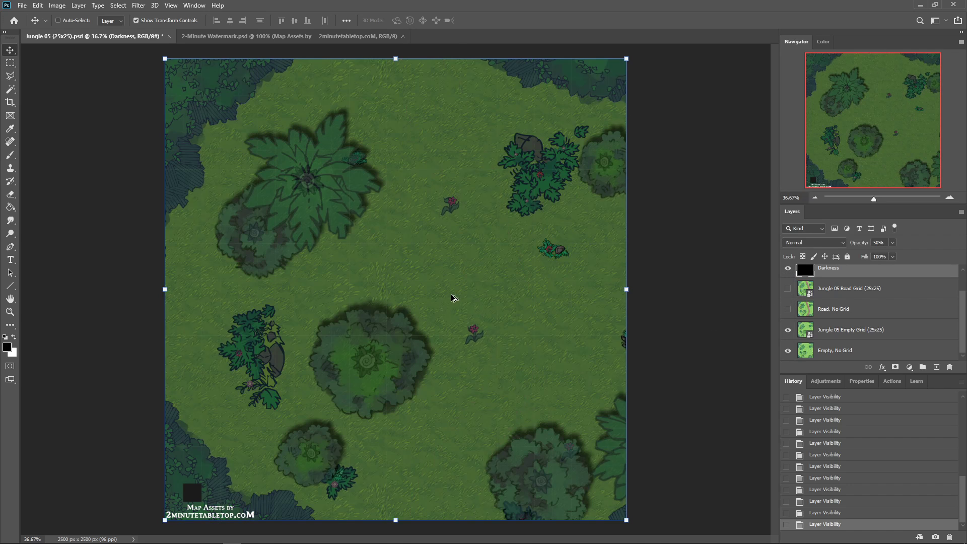
key(ctrl+alt+shift+s)
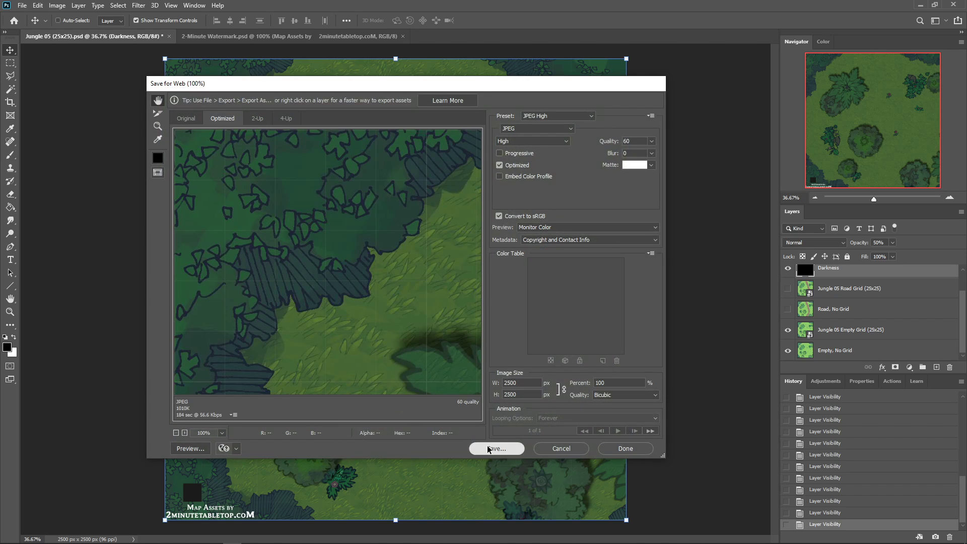
click(496, 448)
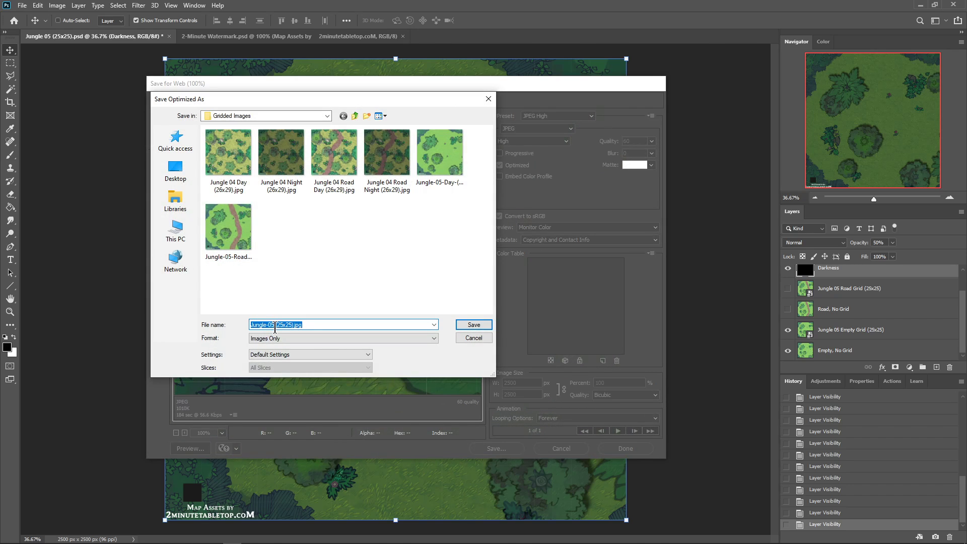
click(275, 325)
text(Night-)
key(Return)
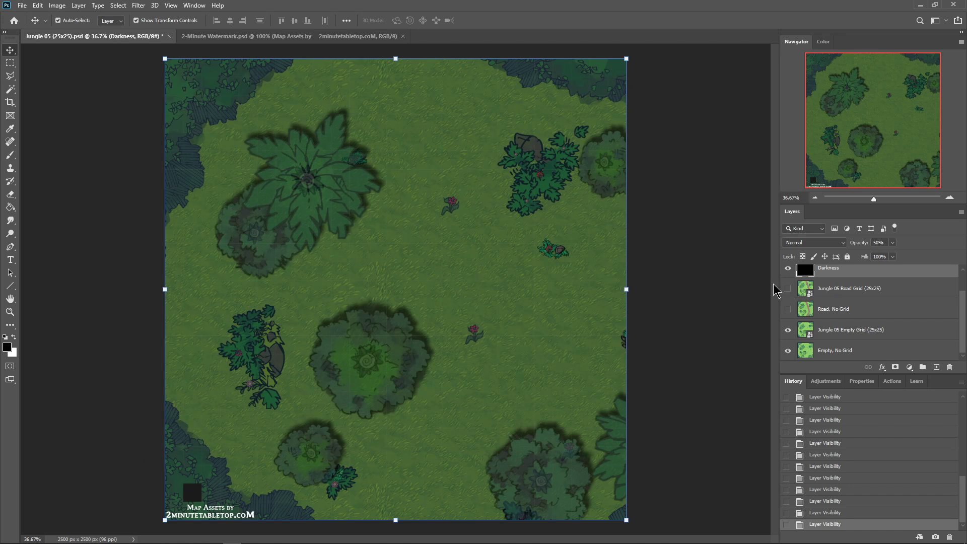
- Show the road grid layer under Darkness and export the map to Gridded Images, adding Road Night to the file name
click(788, 288)
key(ctrl+alt+shift+s)
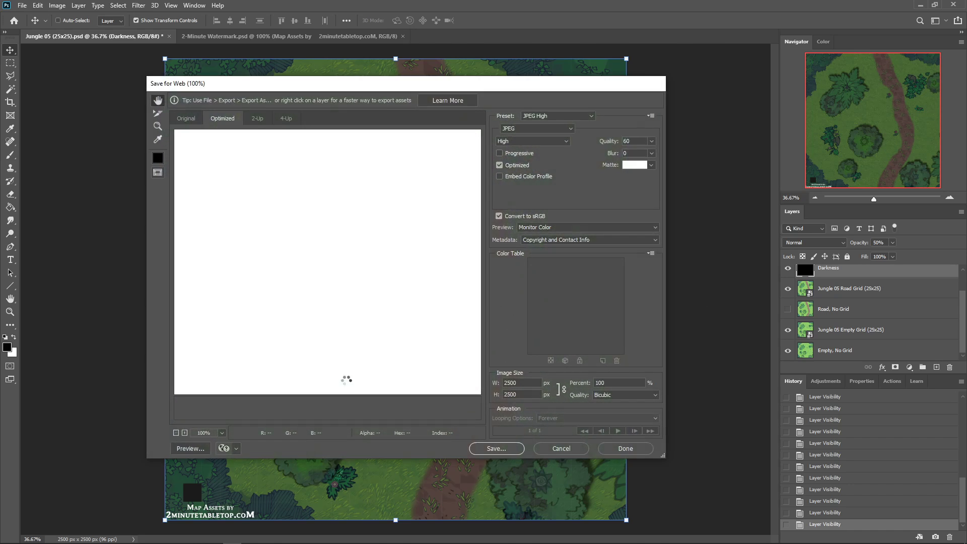
click(496, 449)
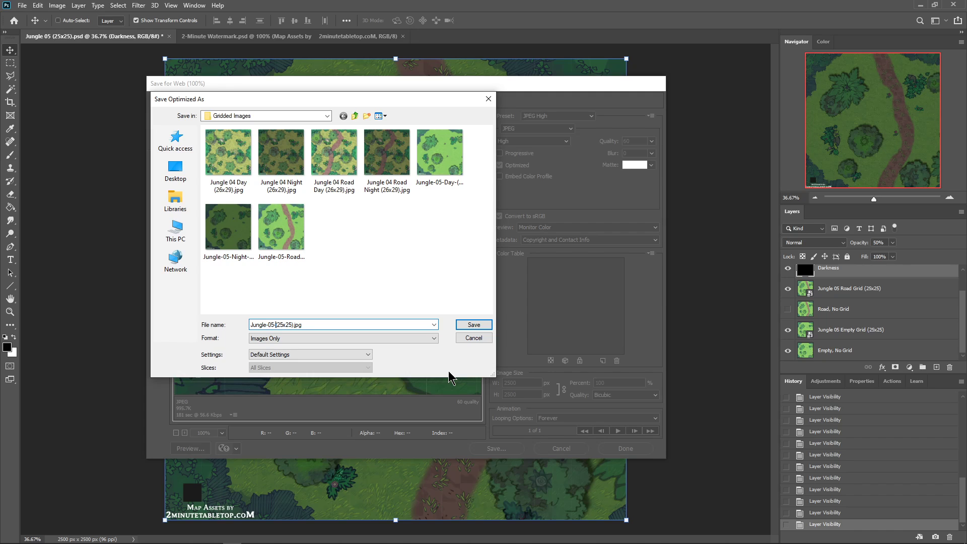
text(Road Night)
key(Return)
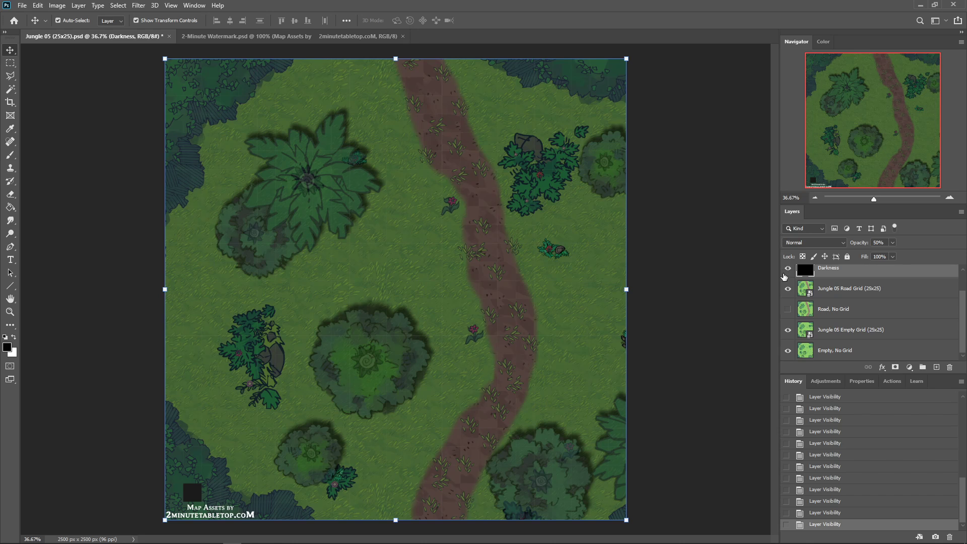
- Hide both grid layers and Darkness, and set up a JPEG High web export of the empty map at 50 percent
click(788, 289)
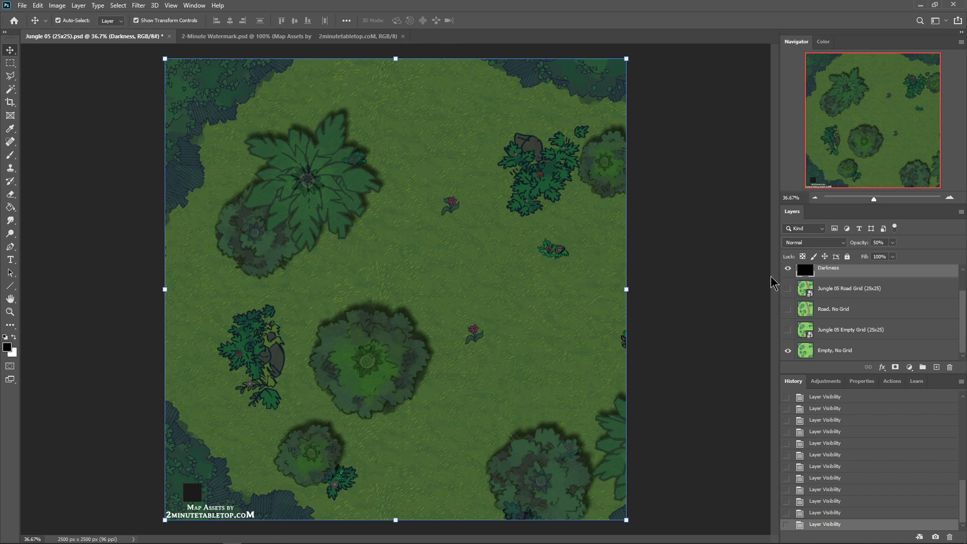
click(788, 268)
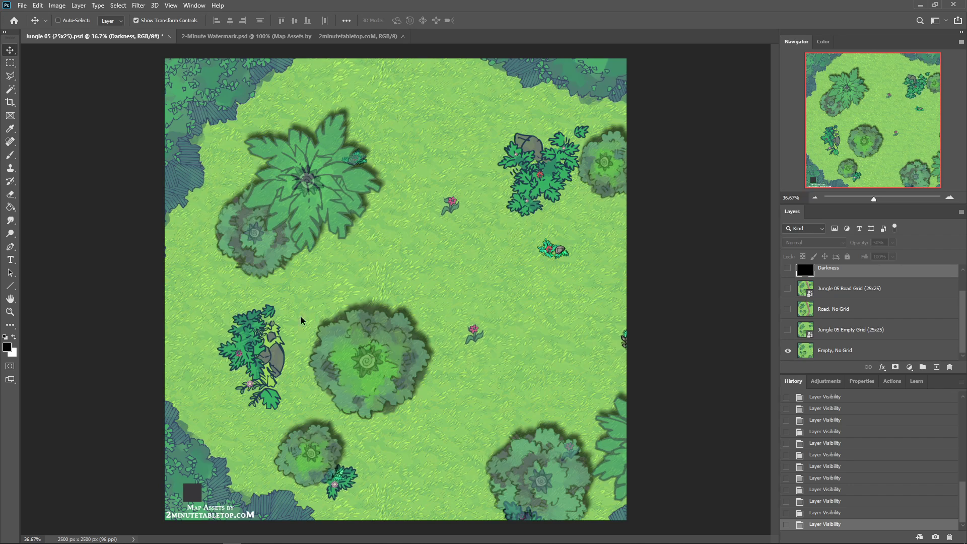
key(ctrl+alt+shift+s)
click(608, 383)
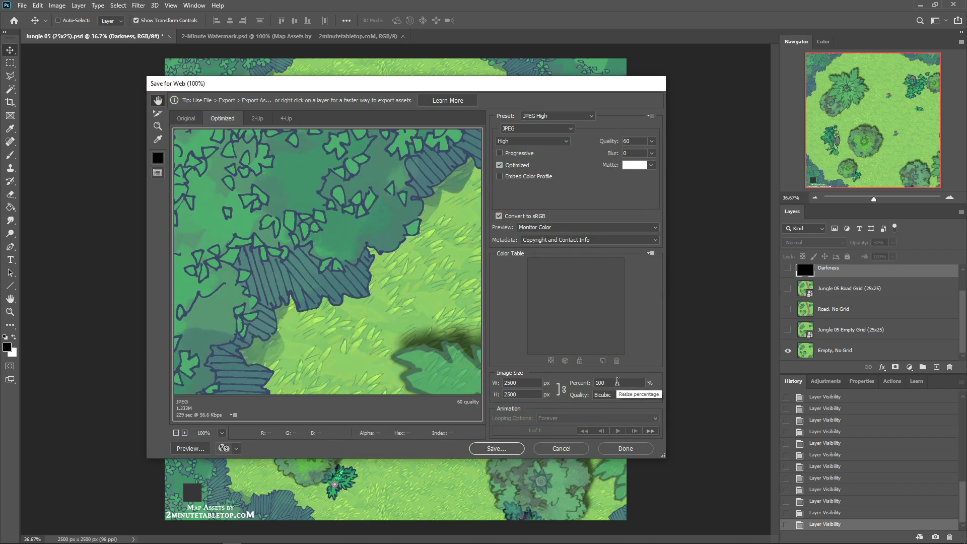
text(50)
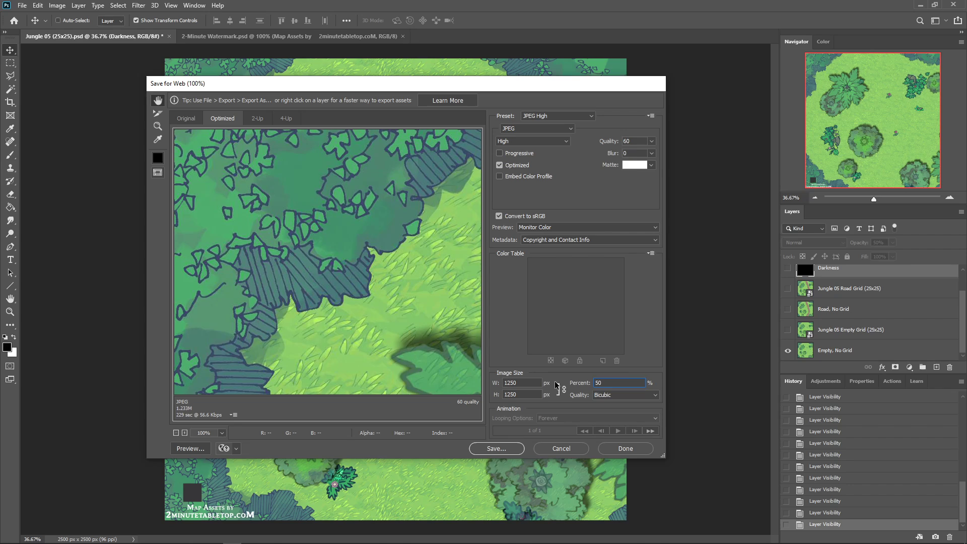
key(Tab)
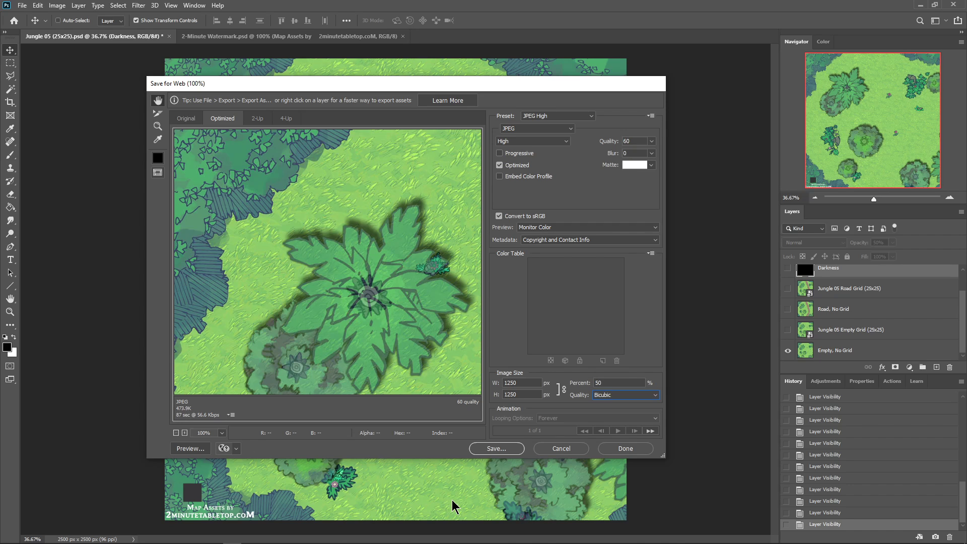
- Save the half-size empty day map in the VTT Sized Images folder, adding Day- to the file name
click(489, 449)
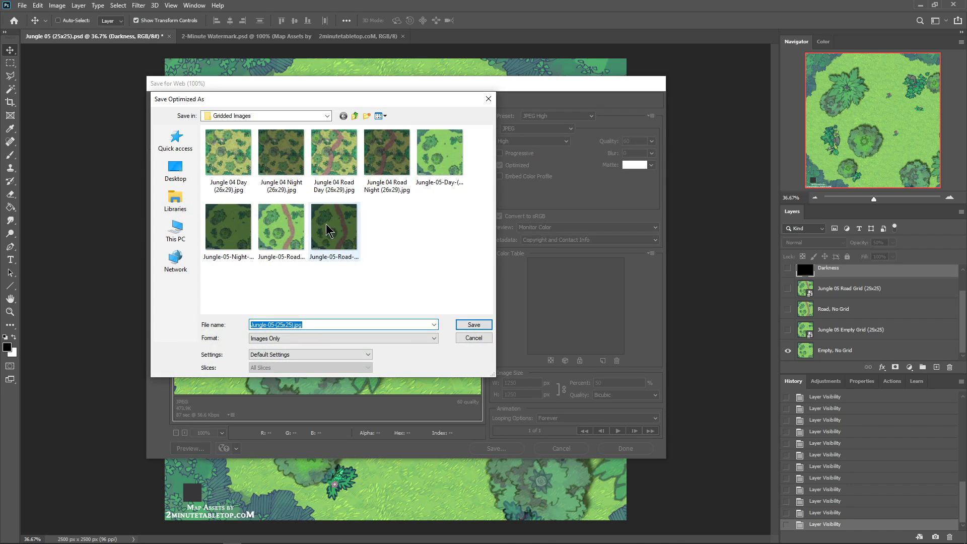
click(356, 116)
double_click(233, 162)
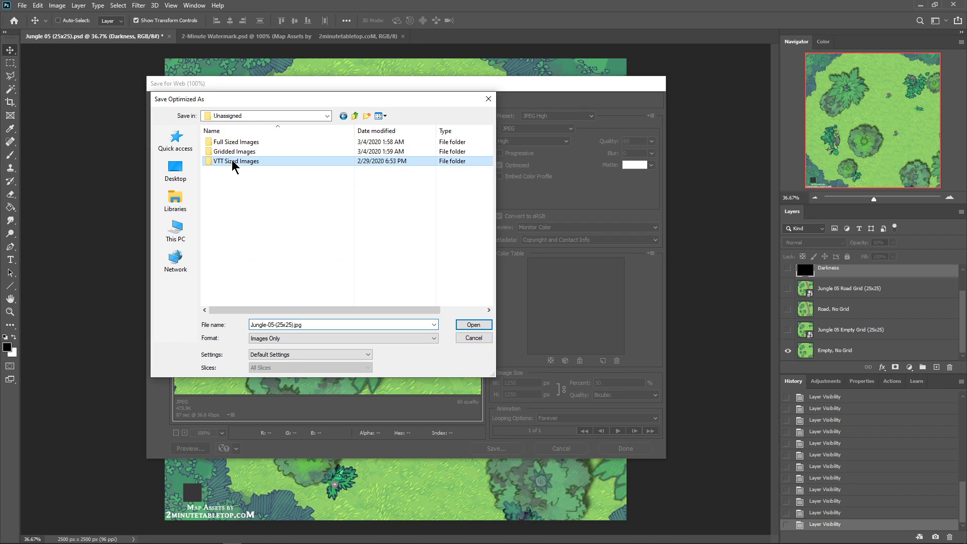
click(277, 325)
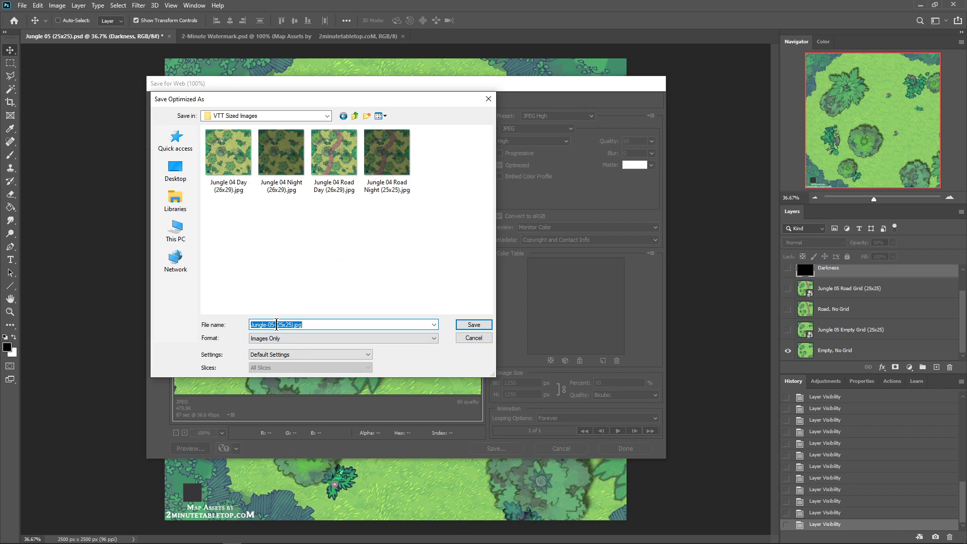
drag(277, 325, 281, 325)
text(Day-)
key(Return)
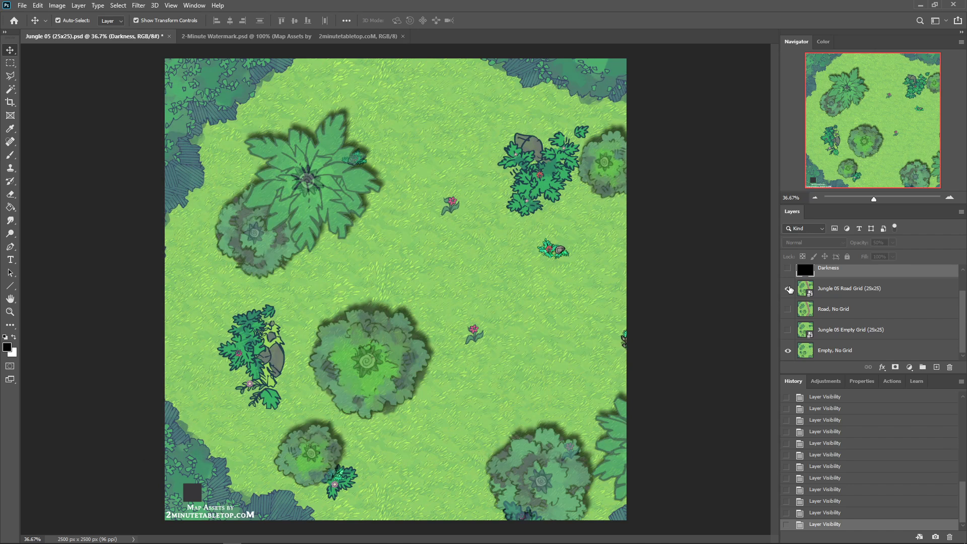
click(788, 289)
key(ctrl+alt+shift+s)
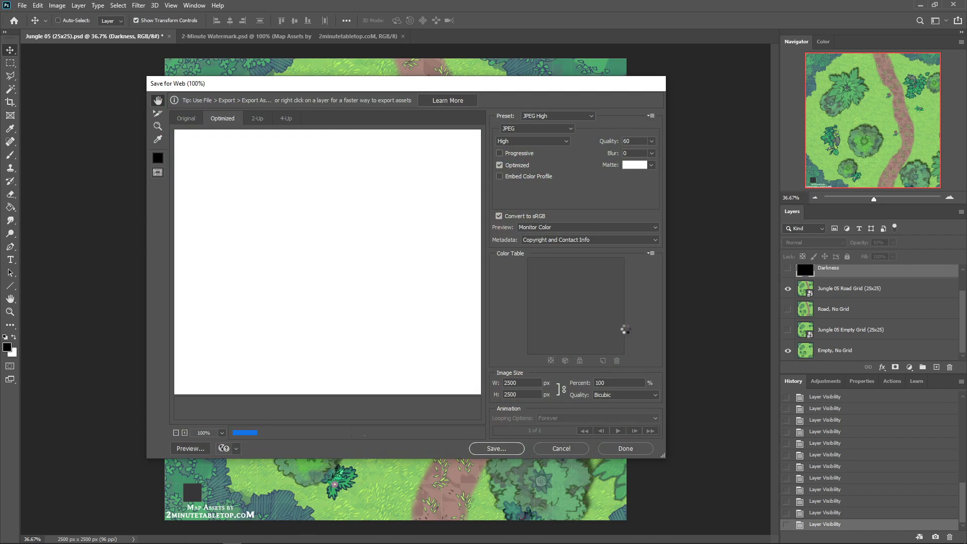
click(562, 448)
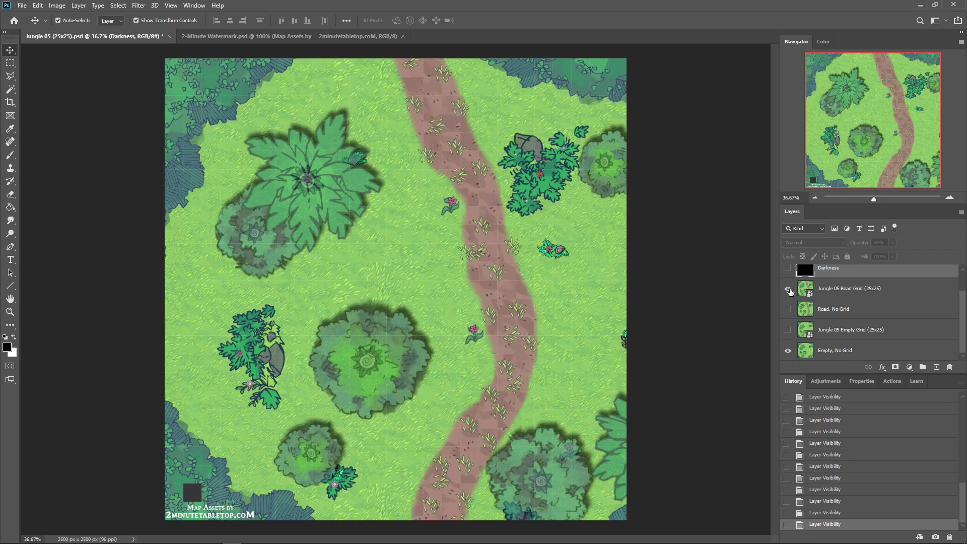
click(789, 289)
- Show the Road, No Grid layer and export the map as a JPEG to VTT Sized Images, adding Road Day to the file name
click(788, 309)
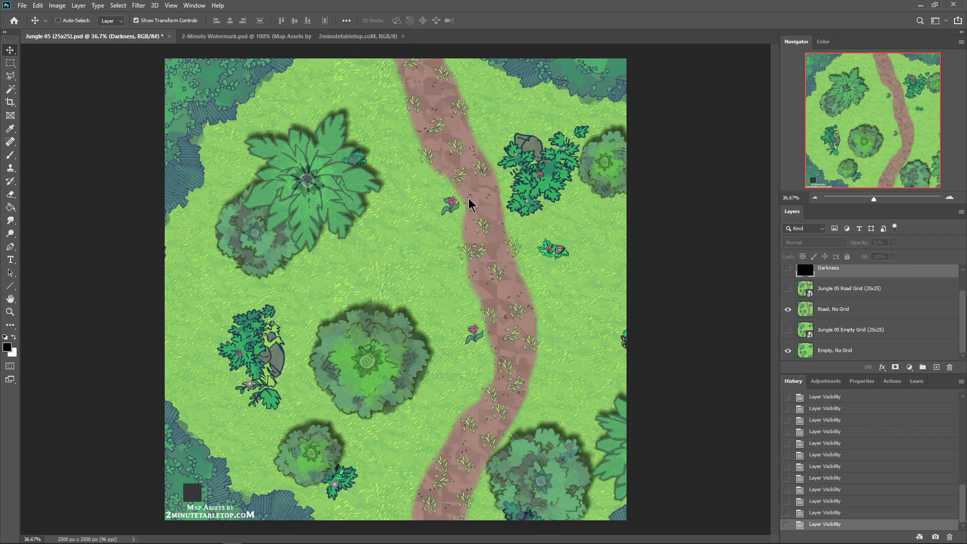
key(ctrl+alt+shift+s)
click(505, 448)
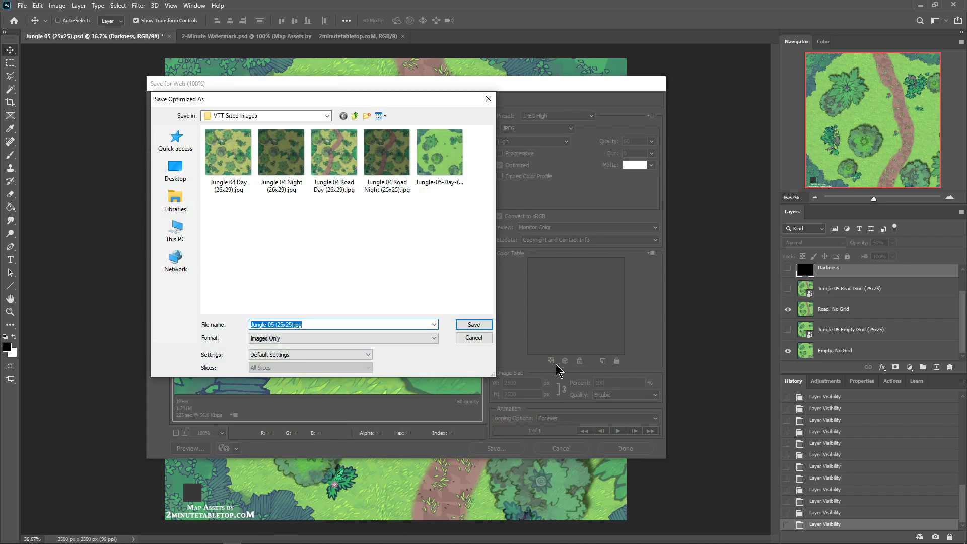
key(End)
text(Road Day)
key(Return)
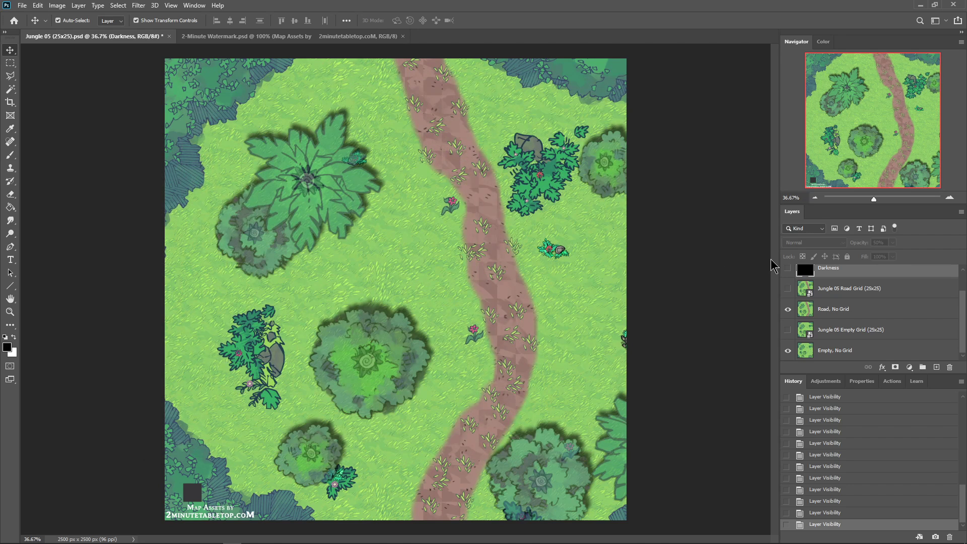
- Show Darkness, hide Road, No Grid, and set up a JPEG High web export of the empty night map at 50 percent
click(788, 269)
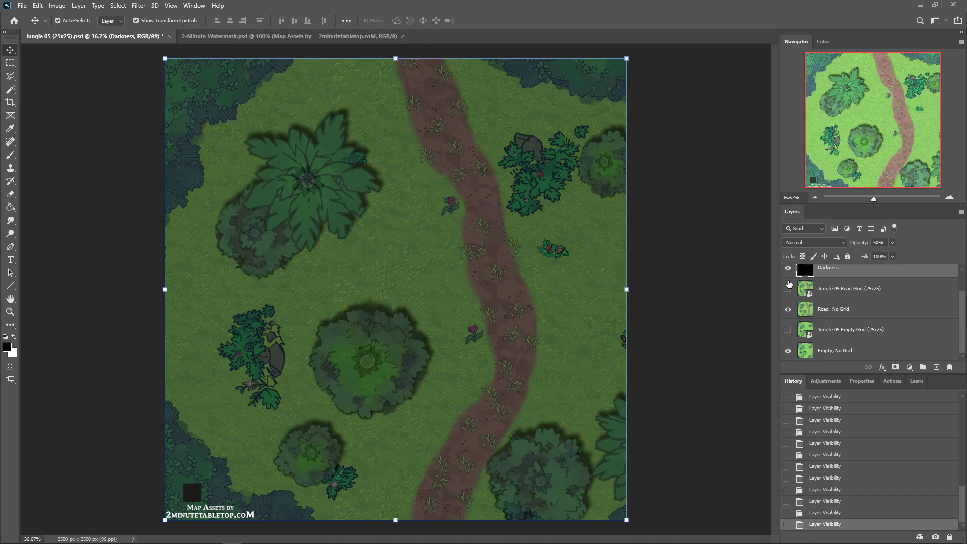
click(788, 310)
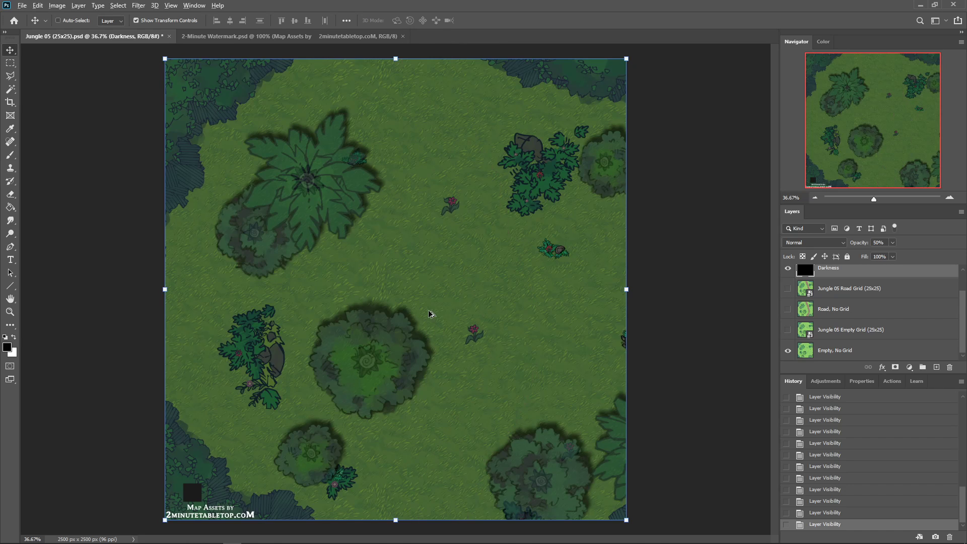
key(ctrl+alt+shift+s)
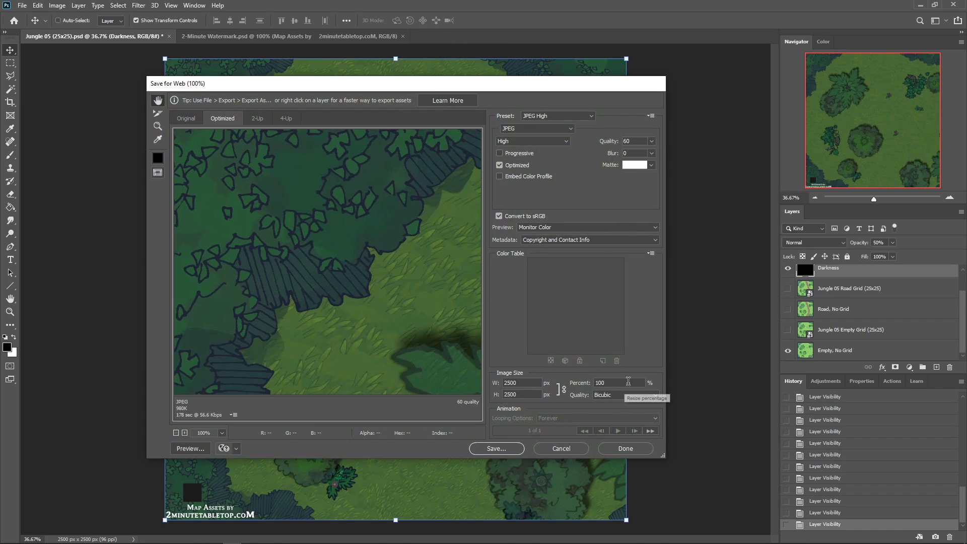
click(574, 385)
text(50)
key(Tab)
- Save the half-size empty night map in VTT Sized Images, adding Night- to the file name
click(496, 449)
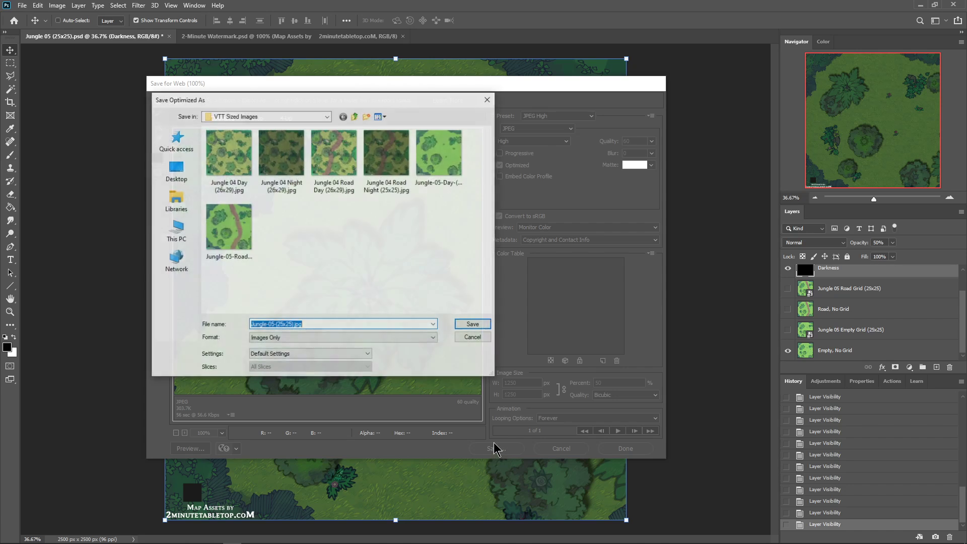
click(277, 324)
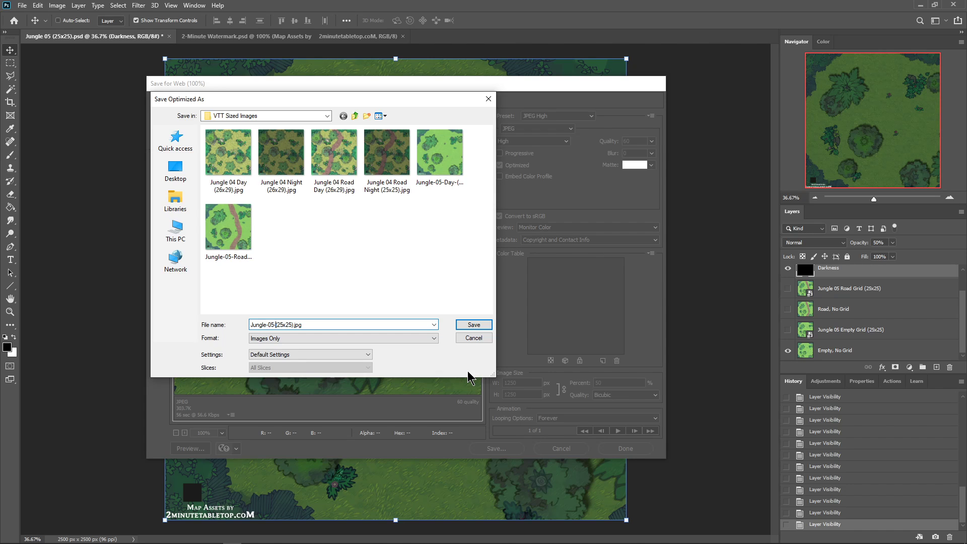
text(Night-)
key(Return)
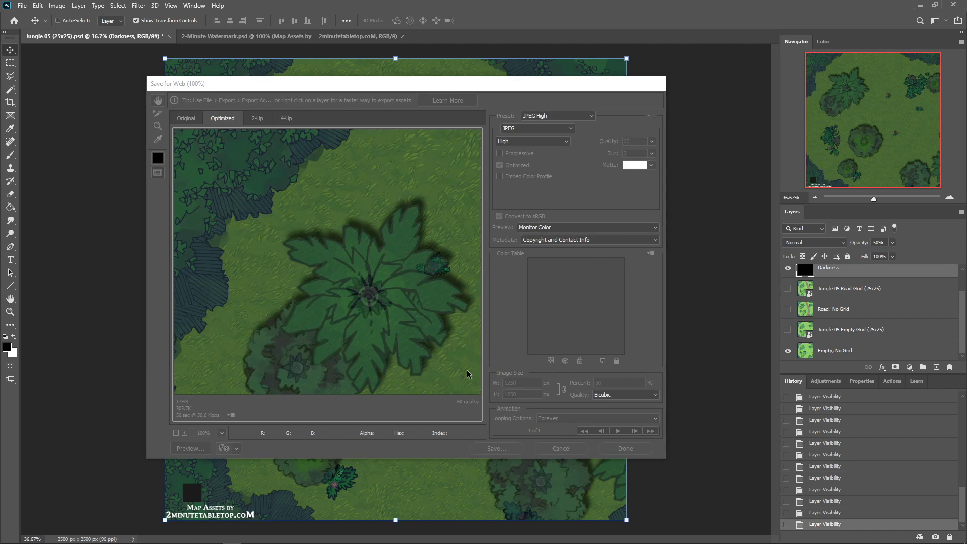
- Show the Road, No Grid layer and set up a JPEG High web export of the night road map at 50 percent
click(788, 309)
key(ctrl+alt+shift+s)
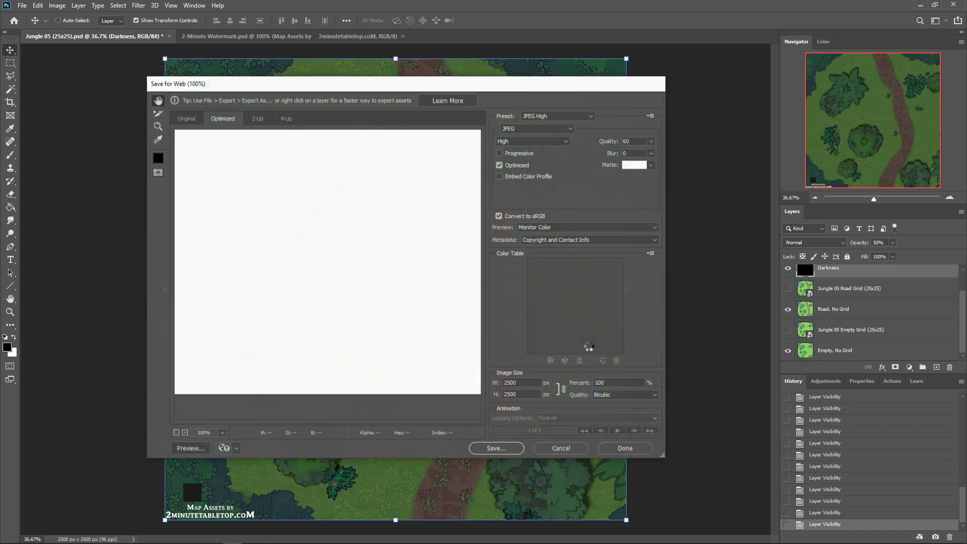
double_click(617, 383)
text(50)
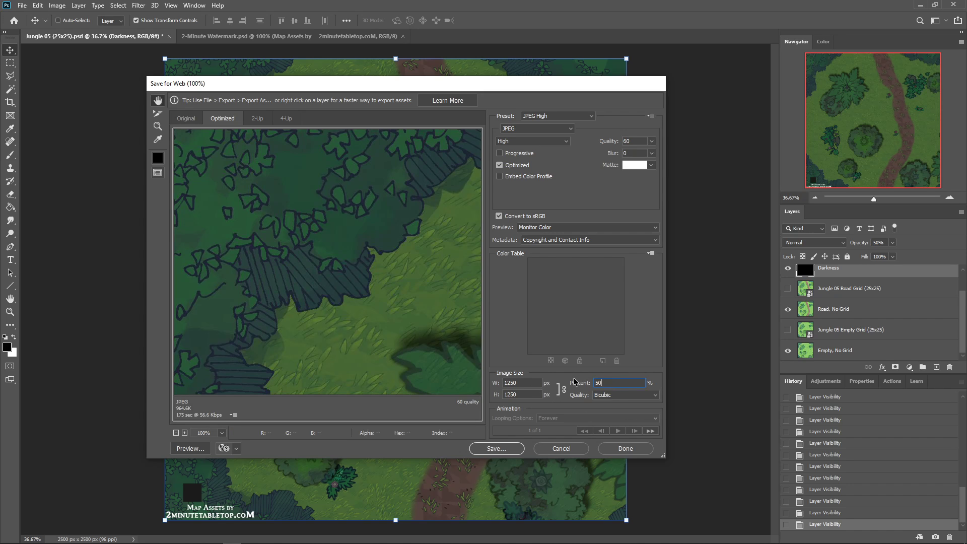
- Save the half-size night road map in VTT Sized Images, adding Road Night to the file name
click(496, 449)
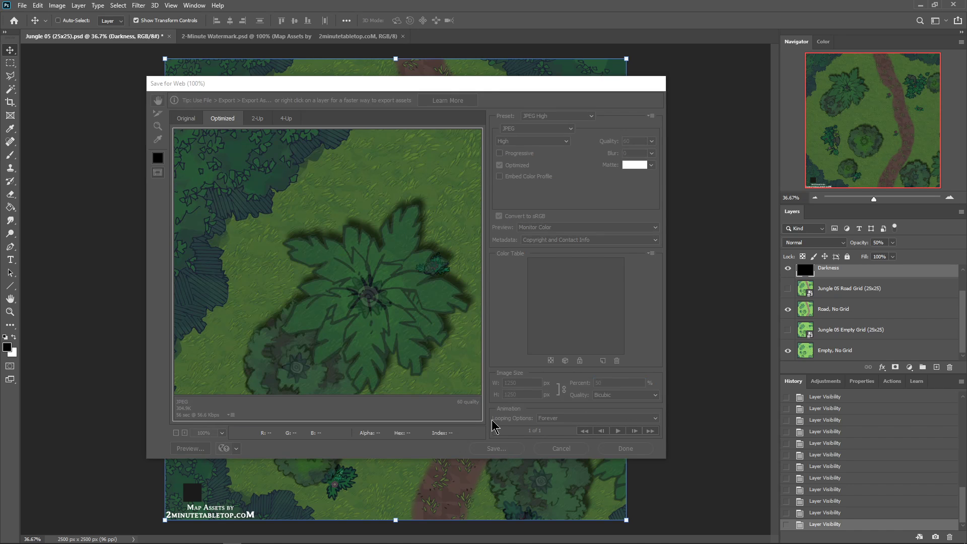
click(277, 325)
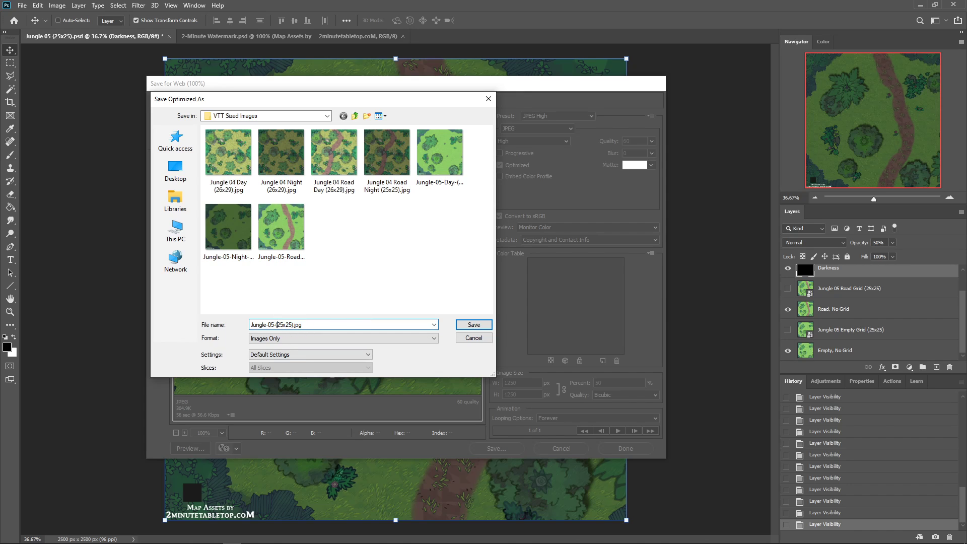
text(Road Night)
key(Return)
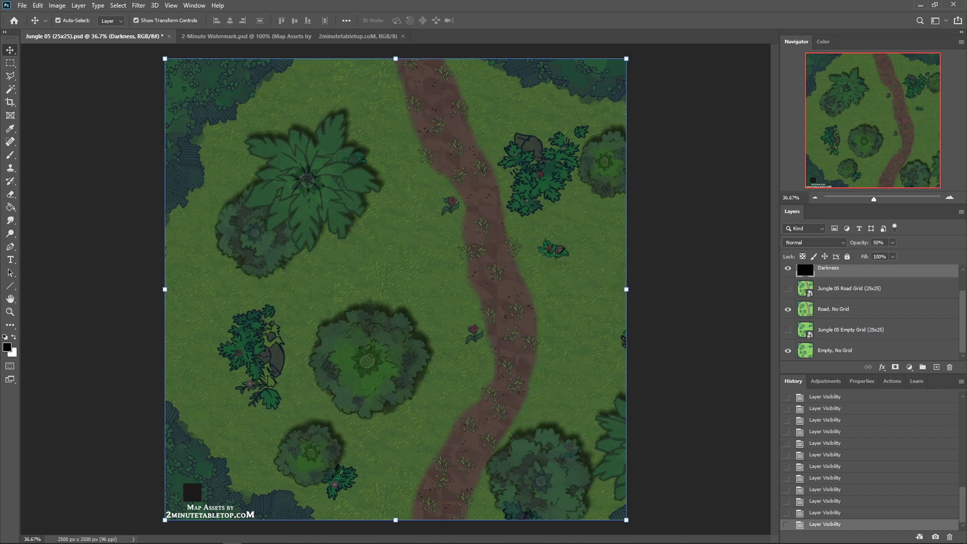
- Hide the Darkness layer and set up a JPEG High web export of the day road map at 50 percent
click(789, 268)
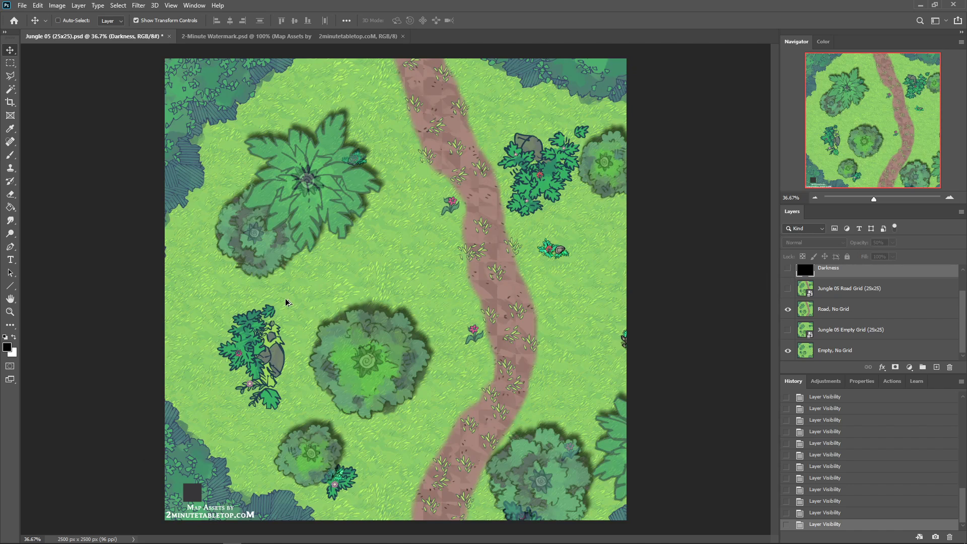
key(ctrl+alt+shift+s)
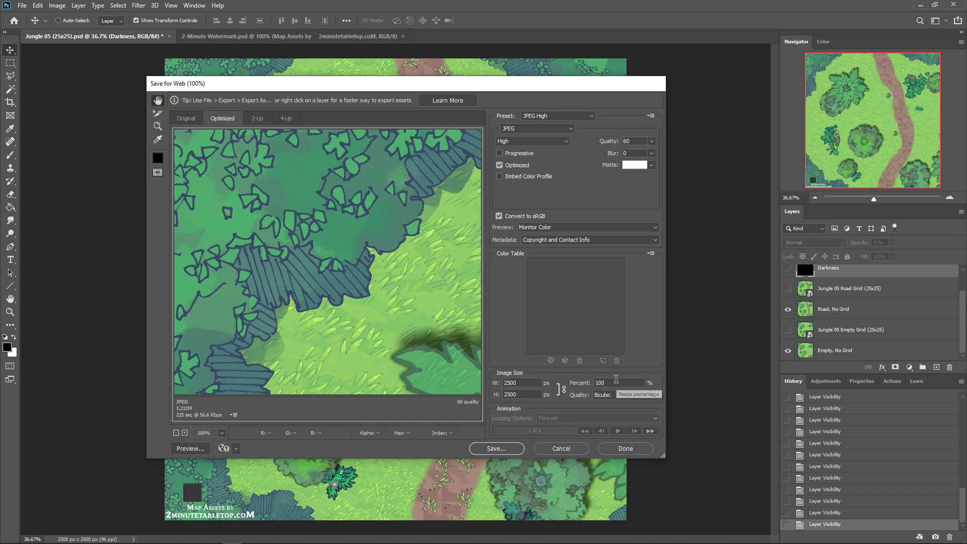
text(50)
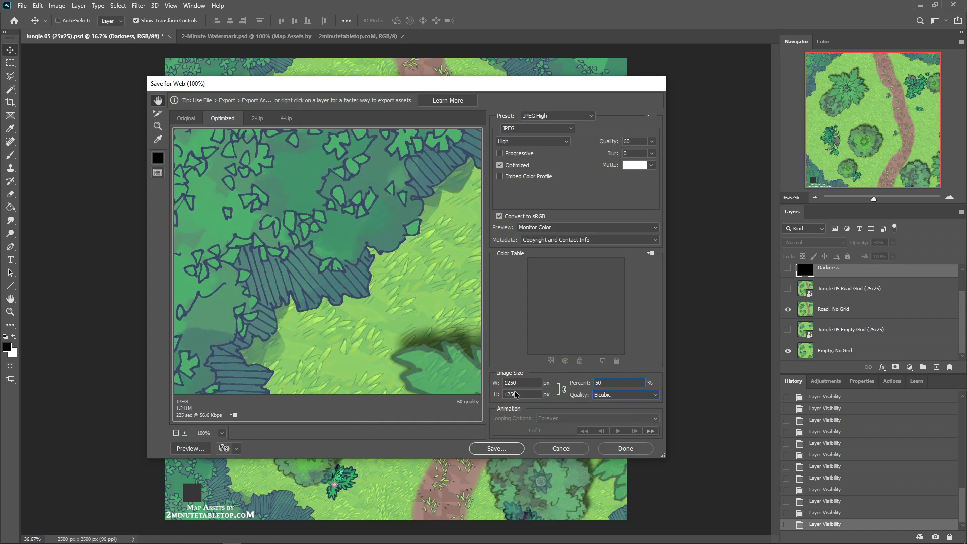
key(Tab)
- Save the half-size day road map over Jungle-05-Road-Day-(25x25).jpg in VTT Sized Images, and save the Jungle 05 (25x25).psd document
click(503, 450)
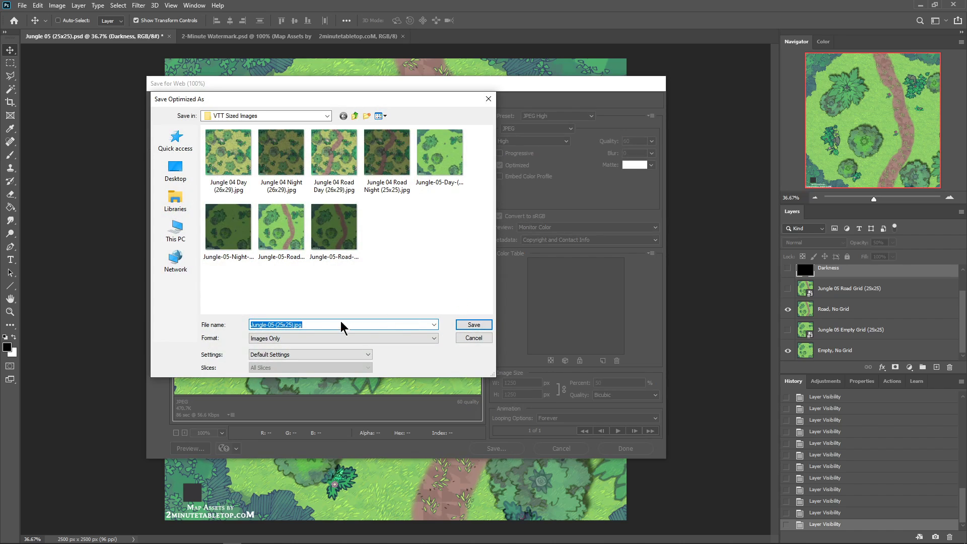
click(273, 325)
text(Road)
click(286, 210)
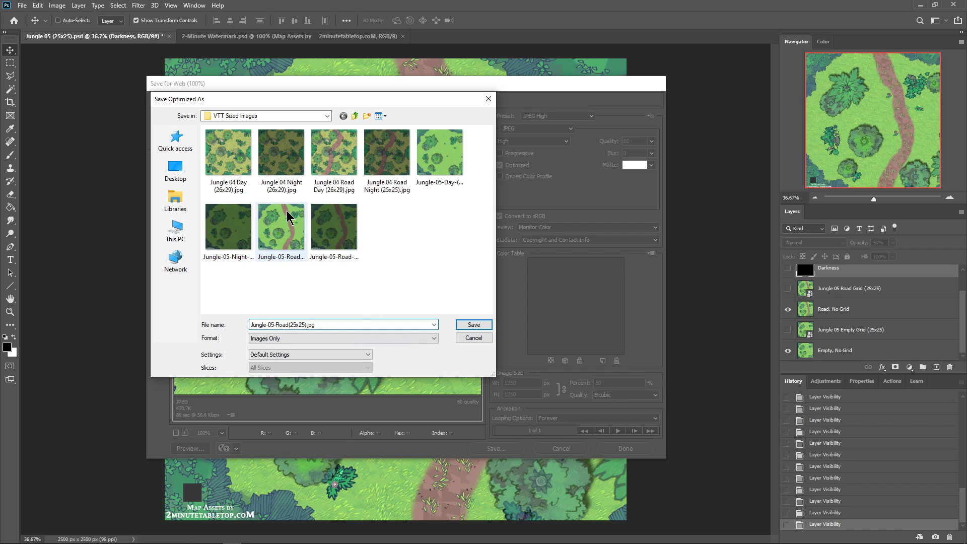
click(488, 324)
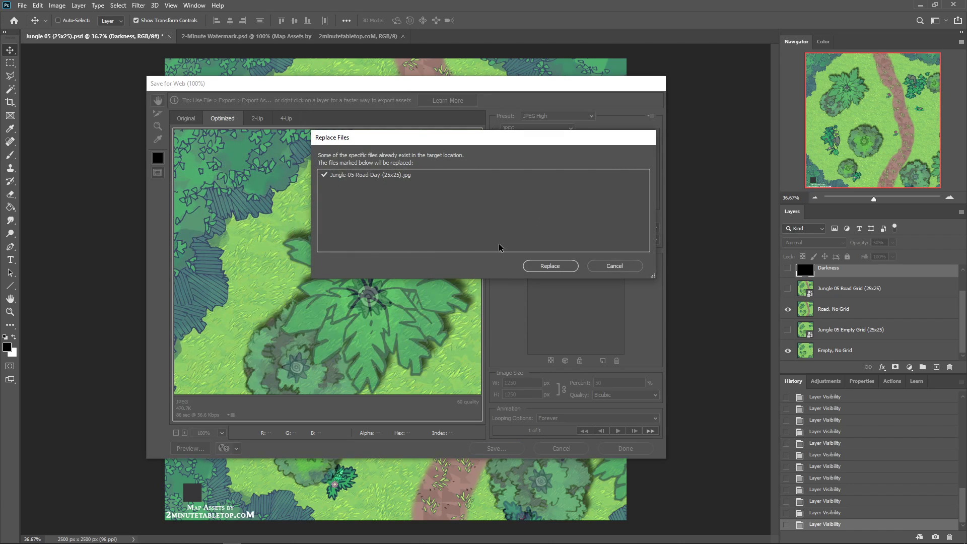
click(544, 266)
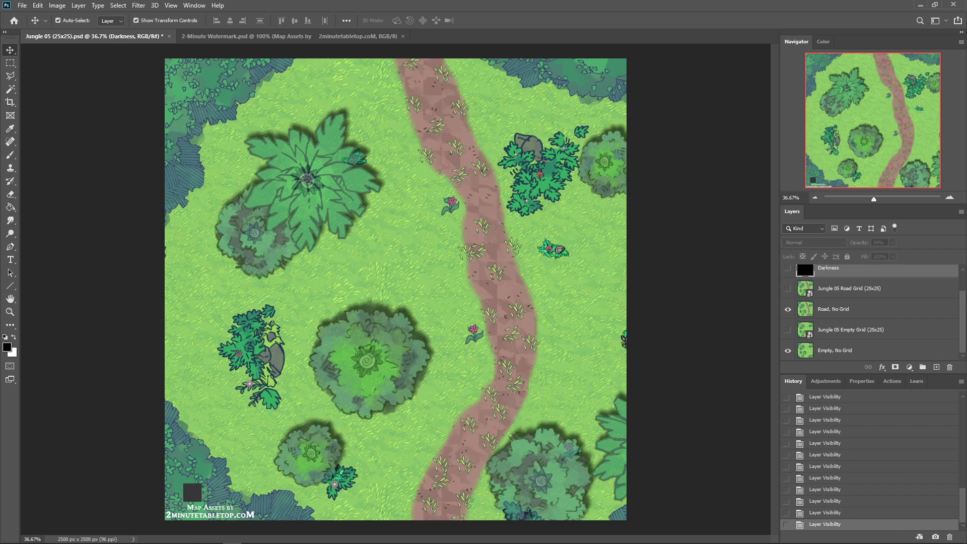
key(ctrl+s)
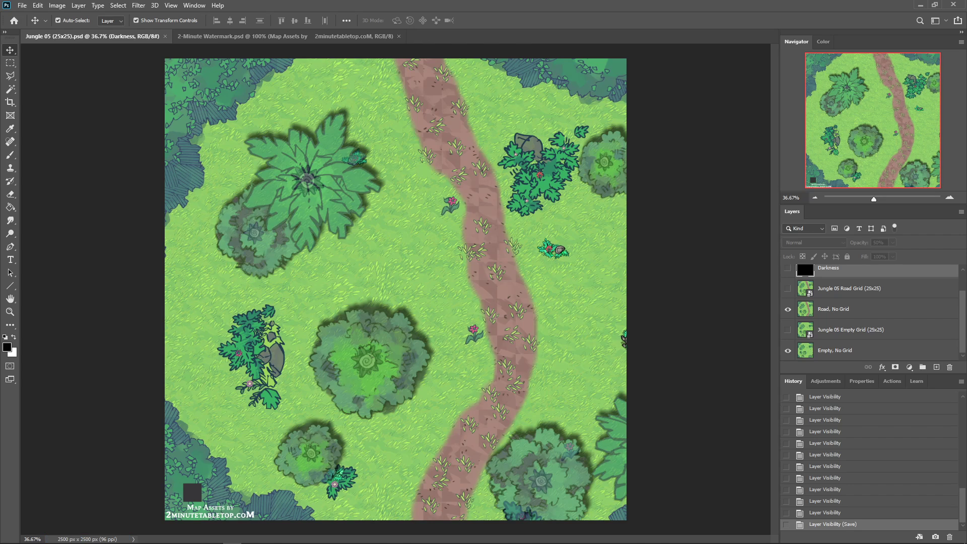